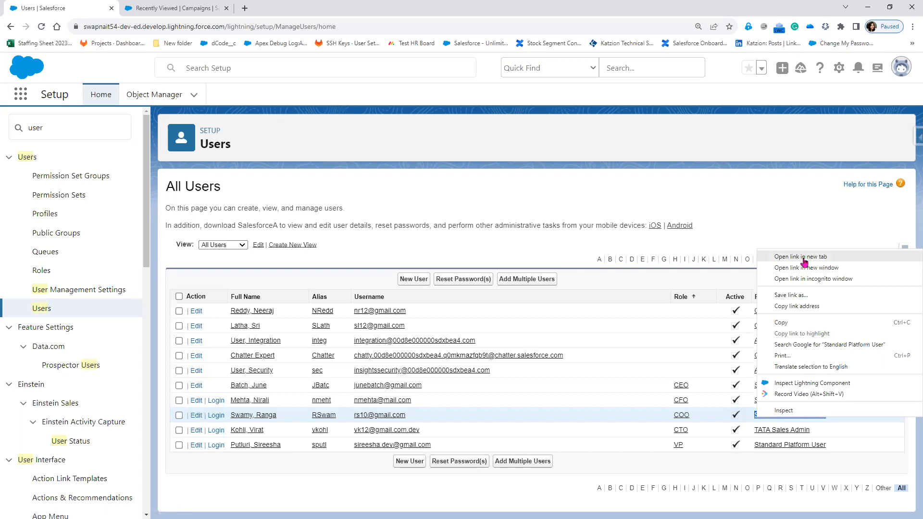
Open the Standard Platform User profile in a new browser tab and switch to it.
{"action": "left_click", "coordinate": [804, 258]}
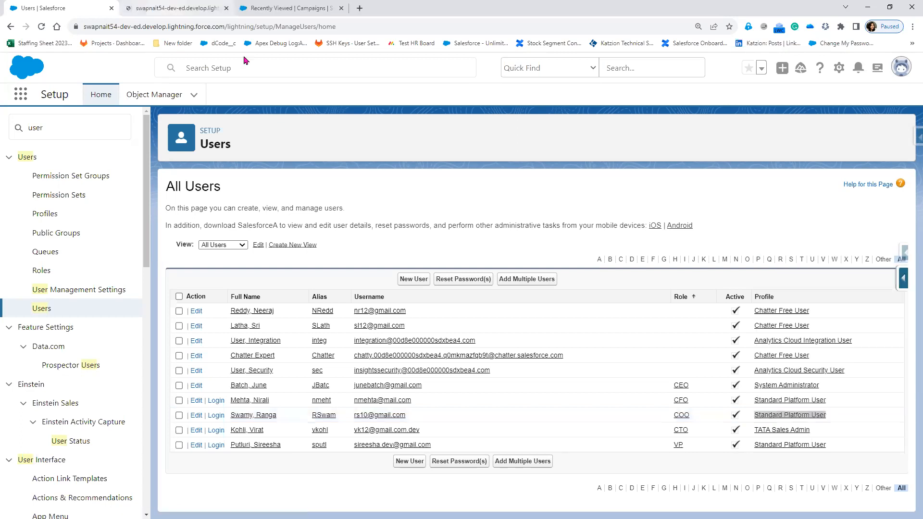
{"action": "key", "text": "ctrl+Tab"}
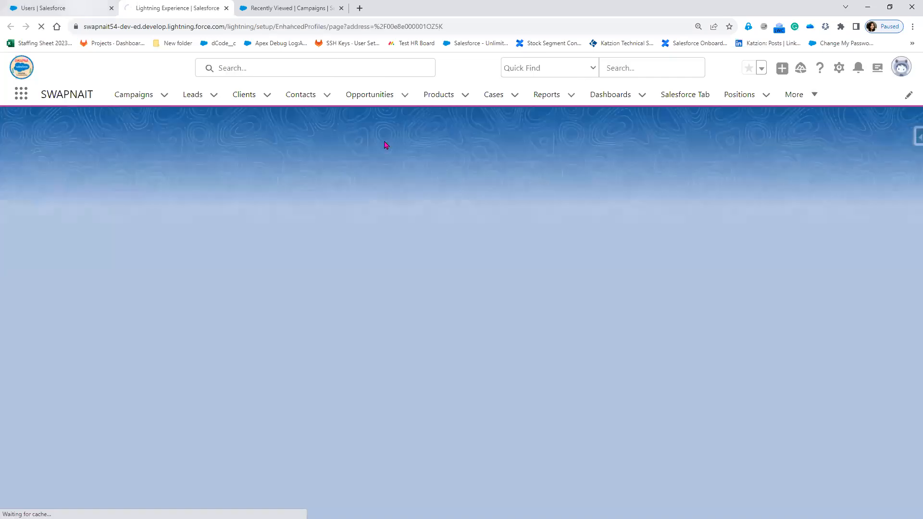
{"action": "key", "text": "ctrl+shift+Tab"}
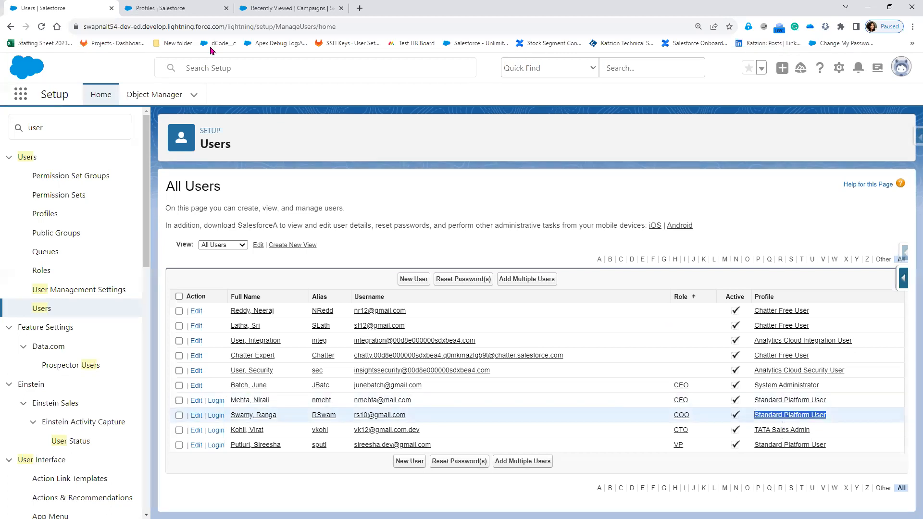
{"action": "left_click", "coordinate": [144, 8]}
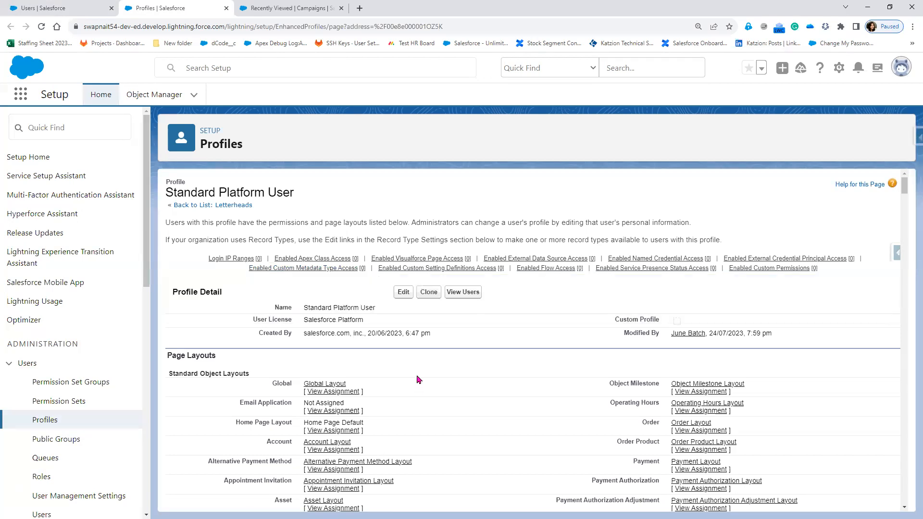
Scroll through the Standard Platform User profile's page layouts, field security and object permissions.
{"action": "scroll", "coordinate": [461, 435], "scroll_direction": "down", "scroll_amount": 15}
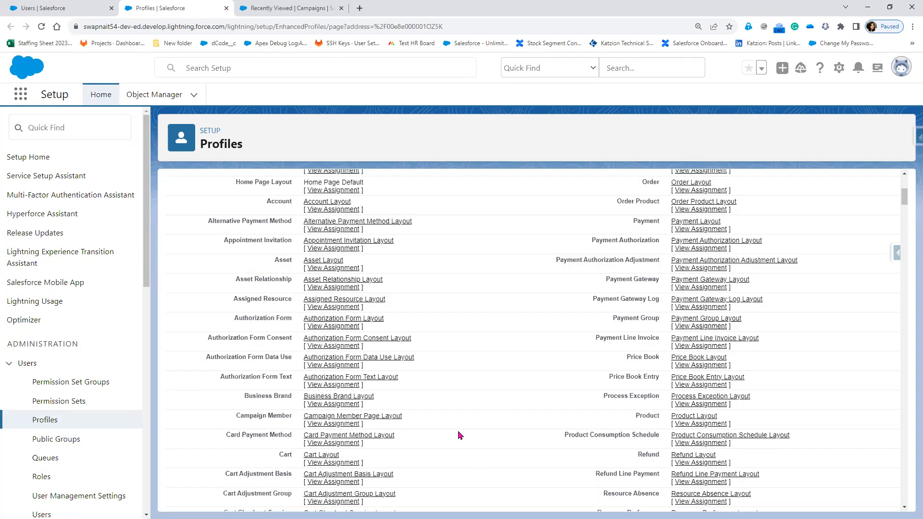
{"action": "scroll", "coordinate": [460, 435], "scroll_direction": "down", "scroll_amount": 10}
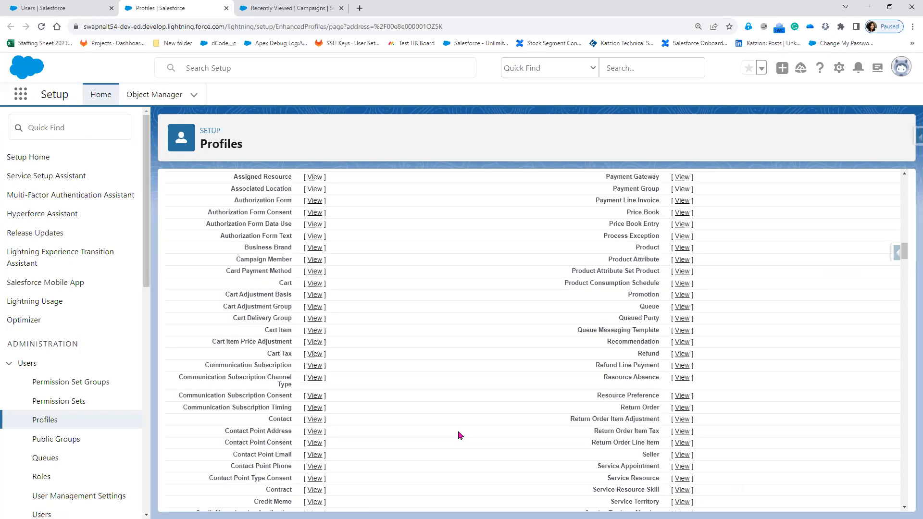
{"action": "scroll", "coordinate": [459, 435], "scroll_direction": "down", "scroll_amount": 15}
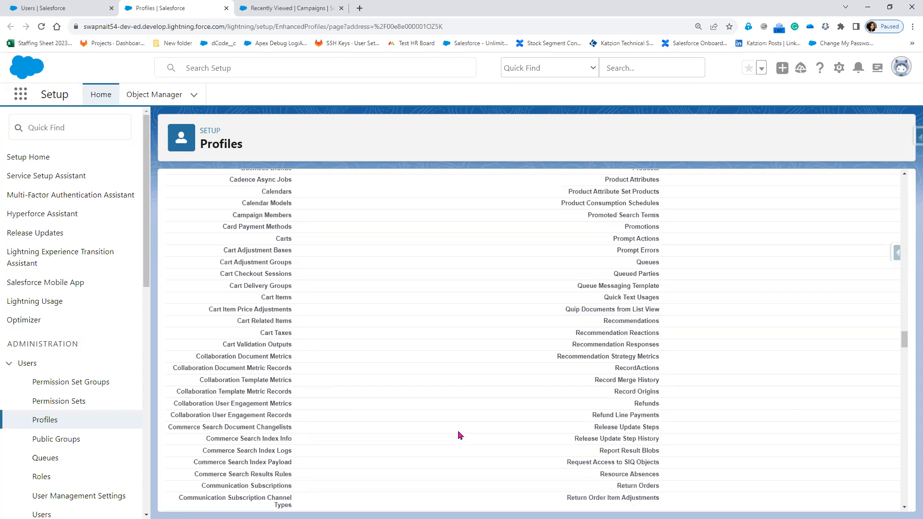
{"action": "scroll", "coordinate": [460, 435], "scroll_direction": "down", "scroll_amount": 15}
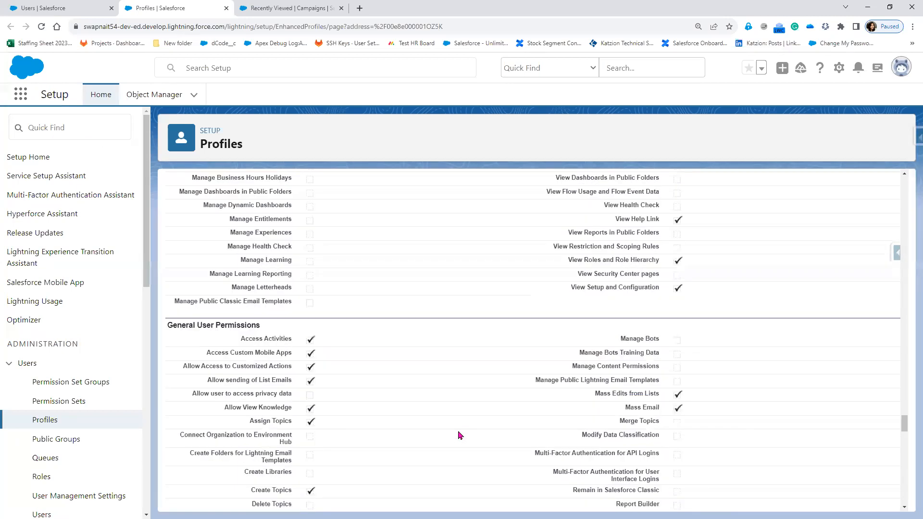
{"action": "scroll", "coordinate": [459, 435], "scroll_direction": "down", "scroll_amount": 10}
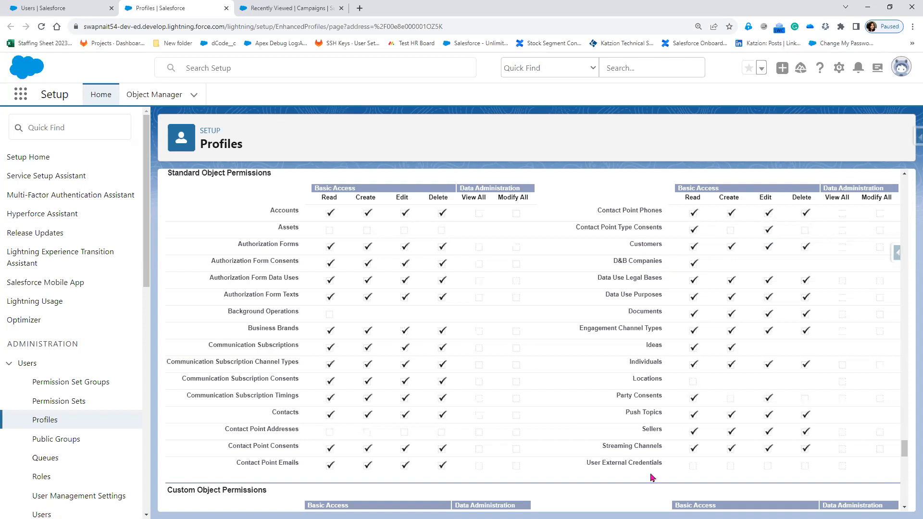
{"action": "scroll", "coordinate": [620, 445], "scroll_direction": "down", "scroll_amount": 3}
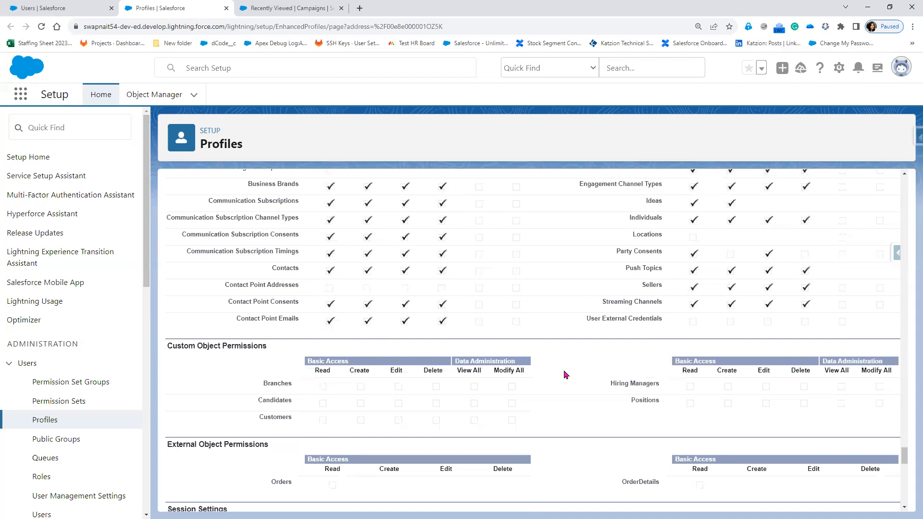
{"action": "scroll", "coordinate": [697, 385], "scroll_direction": "down", "scroll_amount": 3}
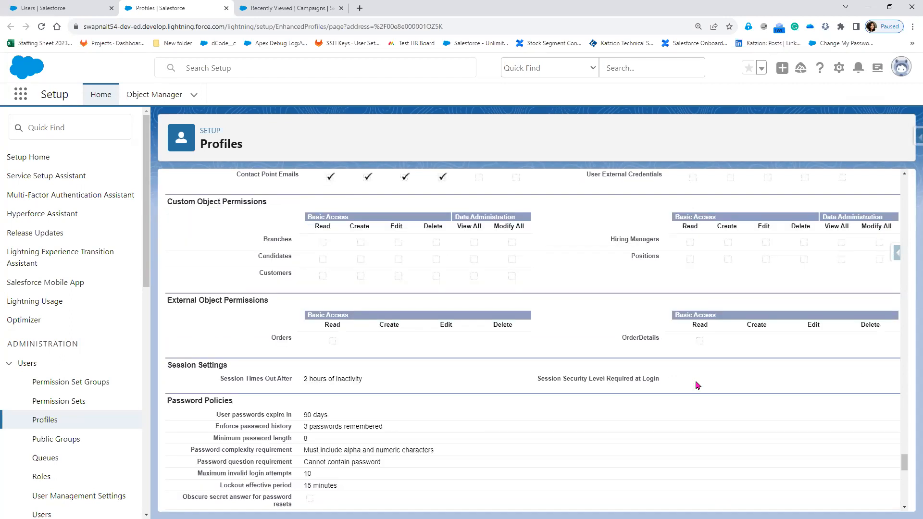
{"action": "scroll", "coordinate": [251, 284], "scroll_direction": "up", "scroll_amount": 5}
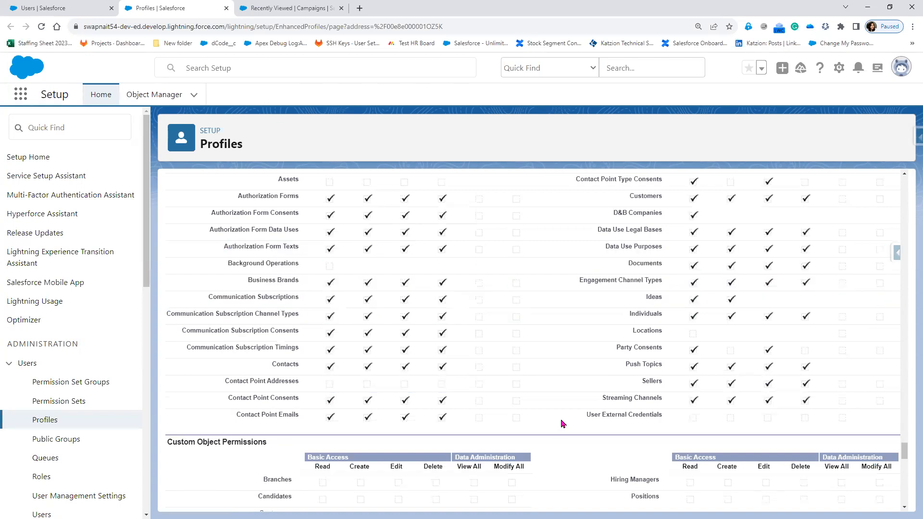
Search the profile page for "opp" and review its permission sections from top to bottom.
{"action": "key", "text": "ctrl+f"}
{"action": "type", "text": "opp"}
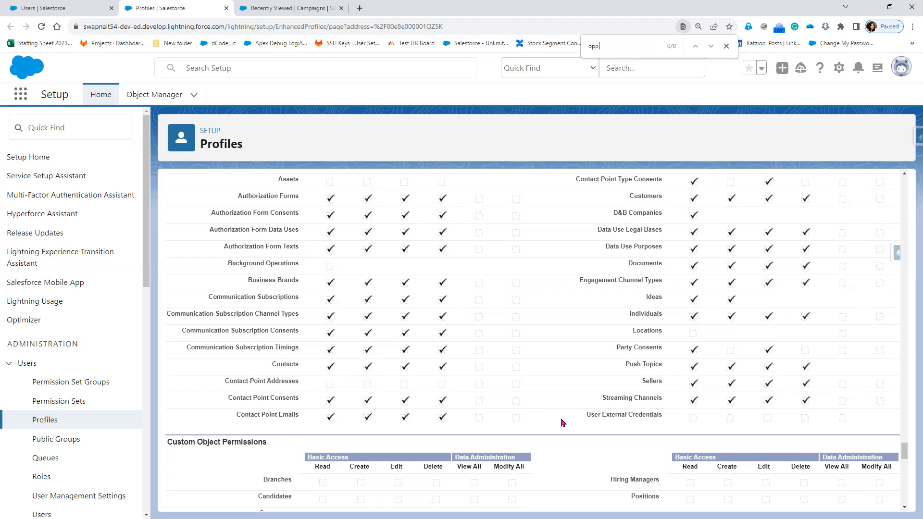
{"action": "scroll", "coordinate": [551, 407], "scroll_direction": "up", "scroll_amount": 2}
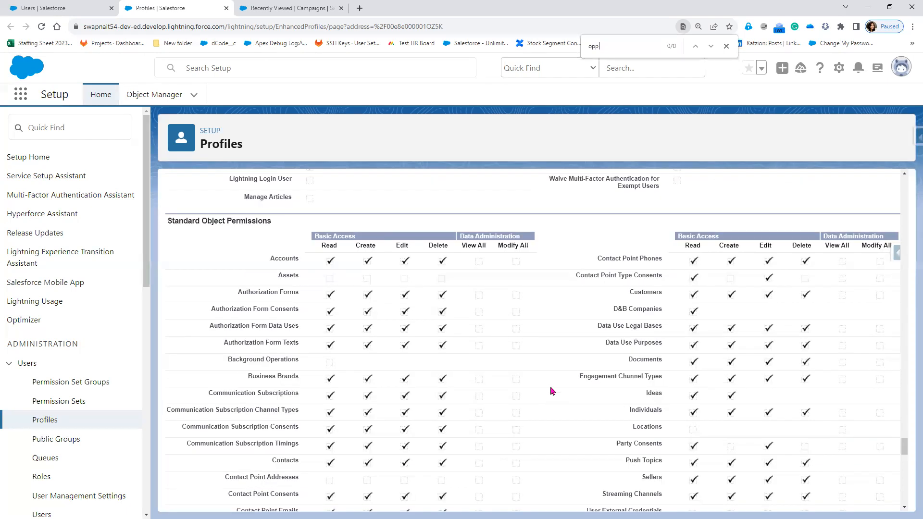
{"action": "scroll", "coordinate": [551, 391], "scroll_direction": "up", "scroll_amount": 1}
{"action": "scroll", "coordinate": [553, 388], "scroll_direction": "up", "scroll_amount": 10}
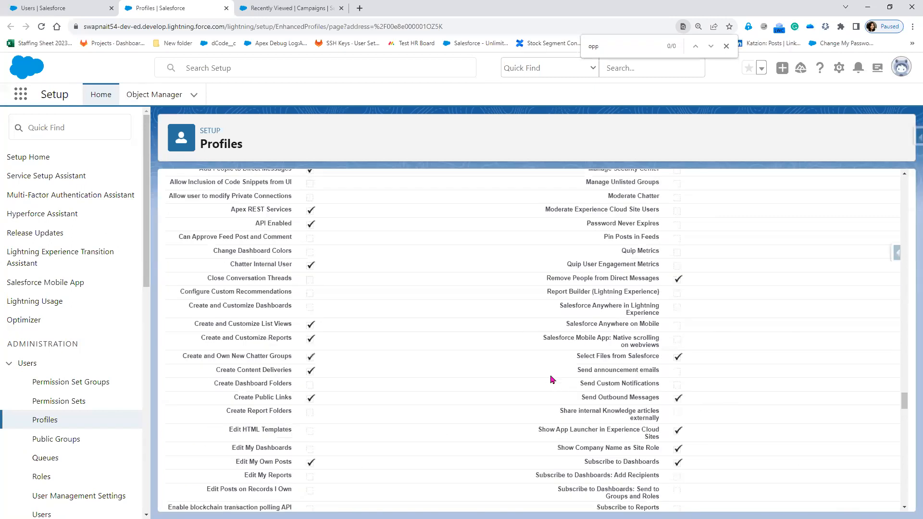
{"action": "scroll", "coordinate": [551, 377], "scroll_direction": "up", "scroll_amount": 10}
{"action": "left_click_drag", "start_coordinate": [907, 318], "coordinate": [908, 170]}
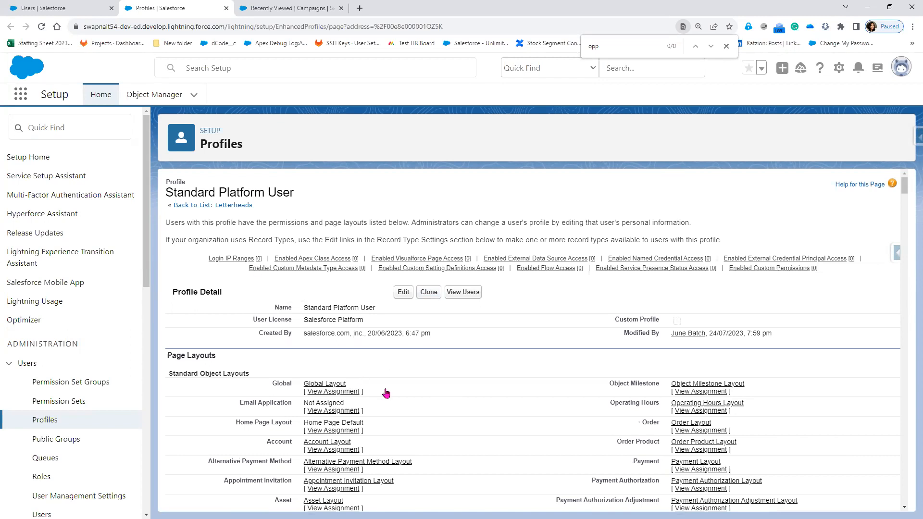
{"action": "scroll", "coordinate": [386, 393], "scroll_direction": "down", "scroll_amount": 10}
{"action": "scroll", "coordinate": [386, 393], "scroll_direction": "down", "scroll_amount": 10}
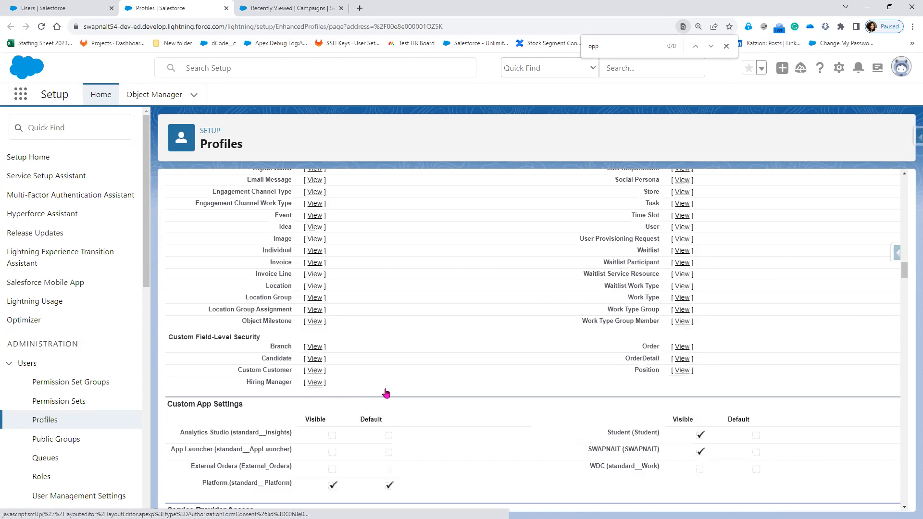
{"action": "scroll", "coordinate": [387, 394], "scroll_direction": "down", "scroll_amount": 10}
{"action": "scroll", "coordinate": [387, 394], "scroll_direction": "down", "scroll_amount": 10}
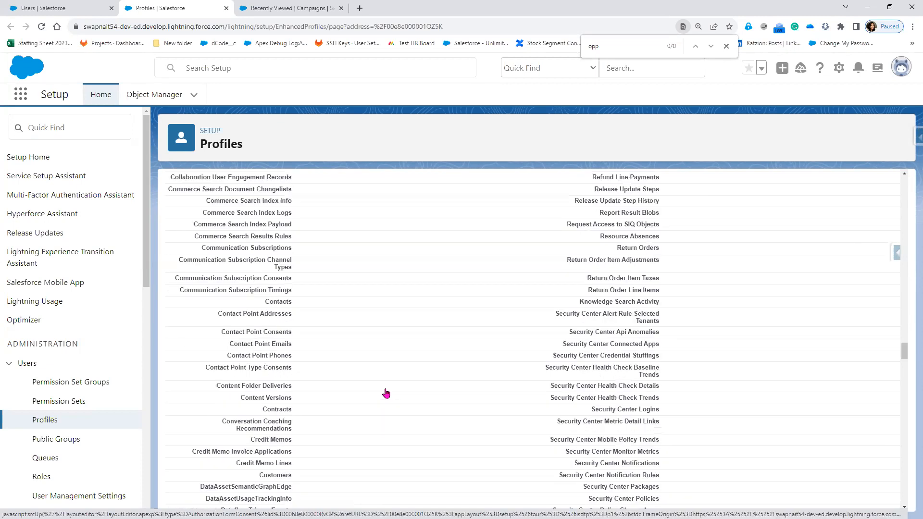
{"action": "scroll", "coordinate": [386, 393], "scroll_direction": "down", "scroll_amount": 10}
{"action": "scroll", "coordinate": [386, 394], "scroll_direction": "down", "scroll_amount": 20}
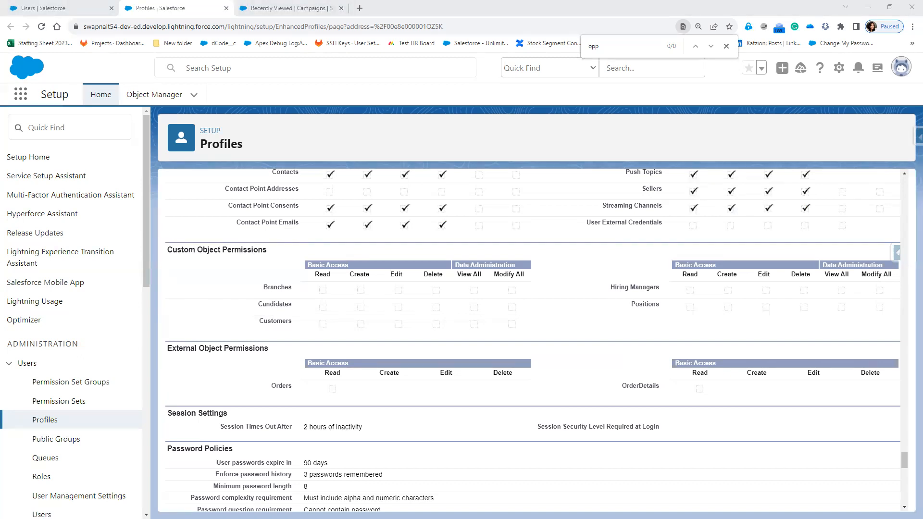
Return to the users list and log in as the CTO user.
{"action": "left_click", "coordinate": [33, 7]}
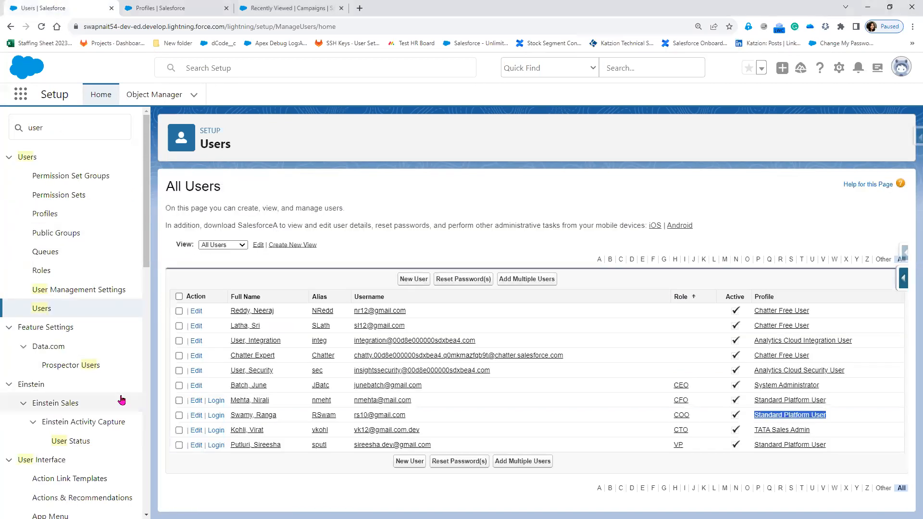
{"action": "left_click", "coordinate": [221, 430]}
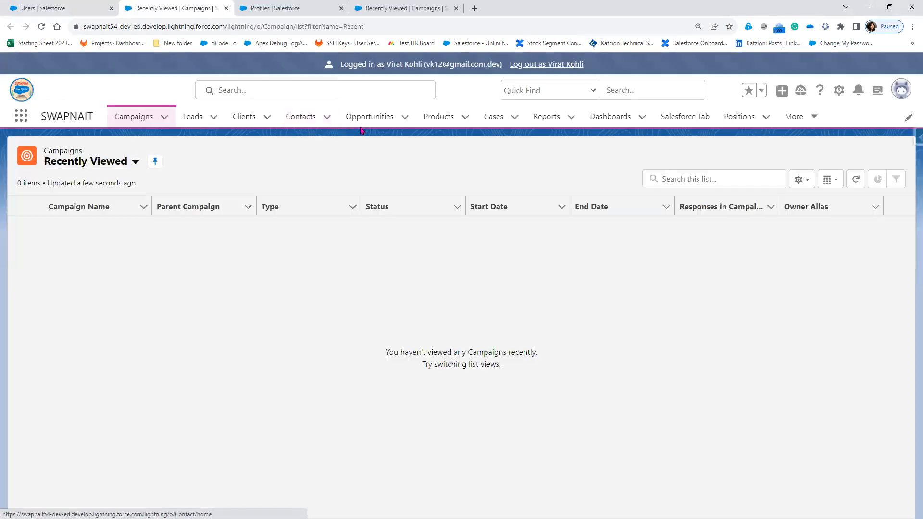
Check the CTO user's profile in the users list, then return to the logged-in user's session.
{"action": "left_click", "coordinate": [62, 8]}
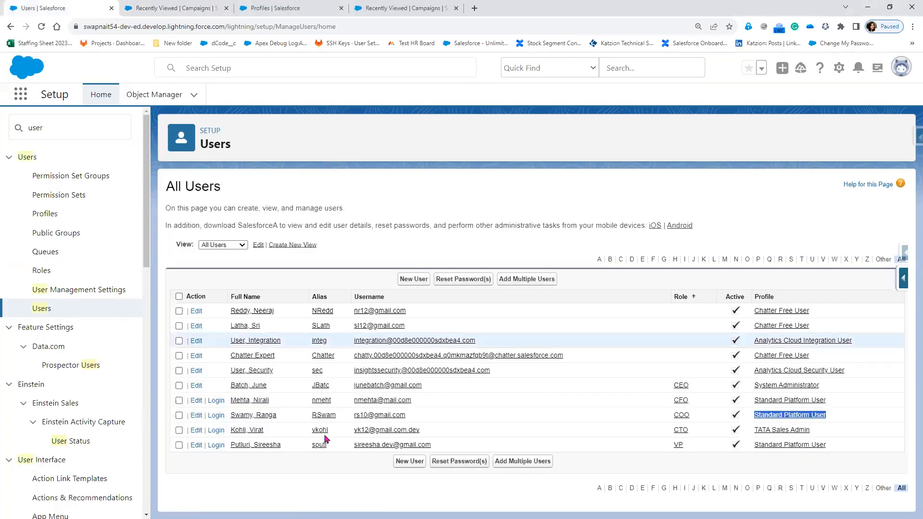
{"action": "left_click_drag", "start_coordinate": [766, 431], "coordinate": [811, 431]}
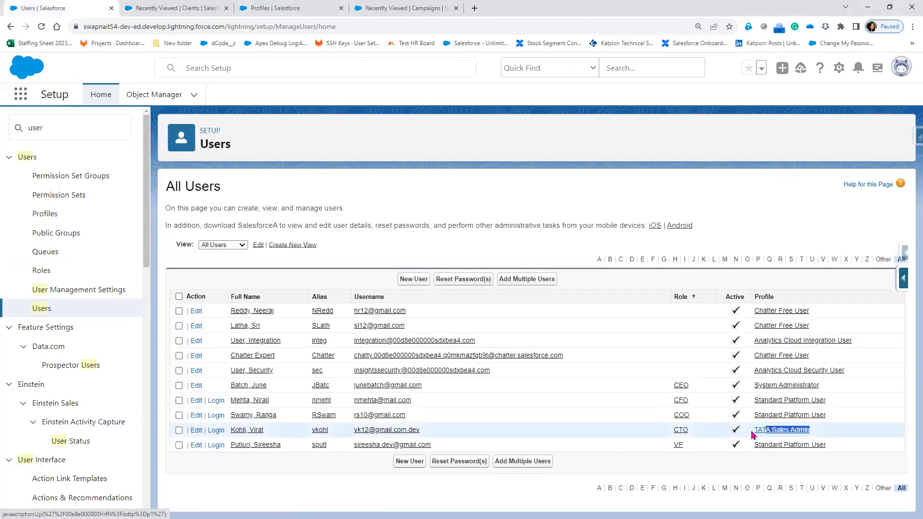
{"action": "left_click", "coordinate": [158, 8]}
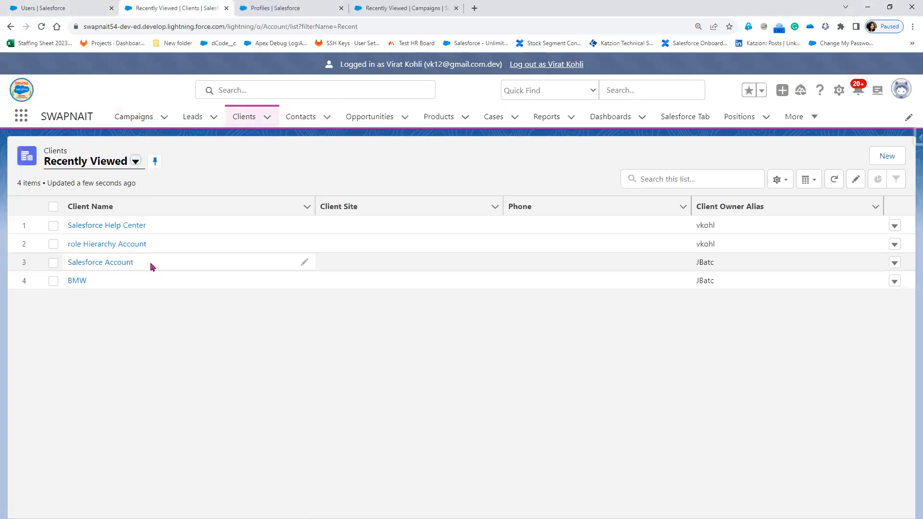
Switch the Clients list view to All Customers and open the BMW client.
{"action": "left_click", "coordinate": [134, 163]}
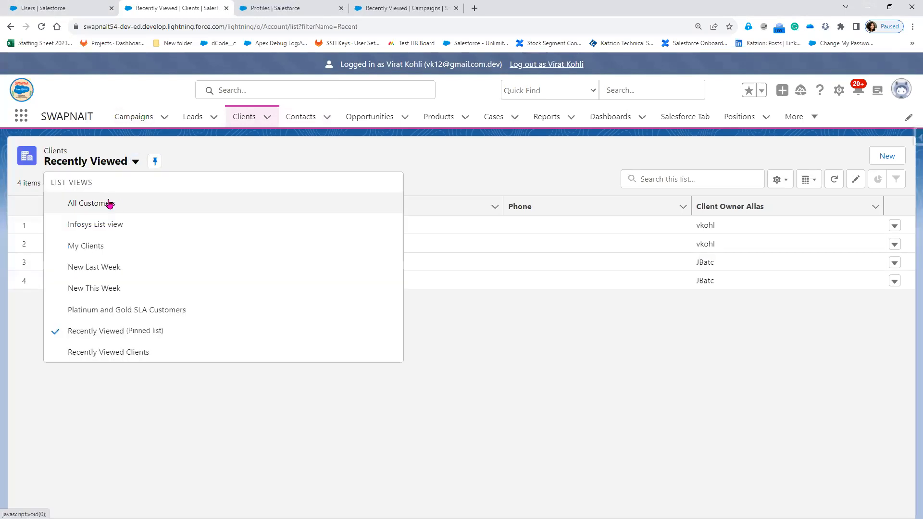
{"action": "left_click", "coordinate": [110, 204]}
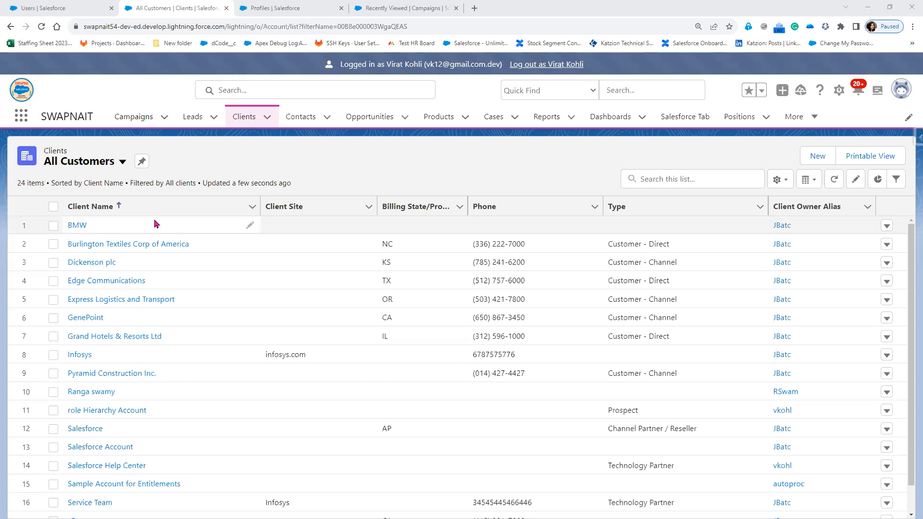
{"action": "left_click", "coordinate": [77, 226]}
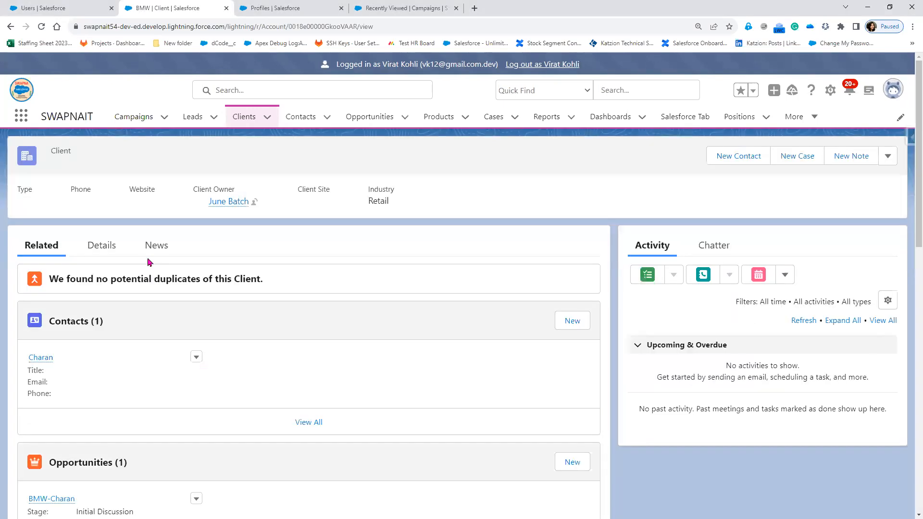
Open Sharing for the BMW client and set the share search type to Public Group.
{"action": "left_click", "coordinate": [887, 157]}
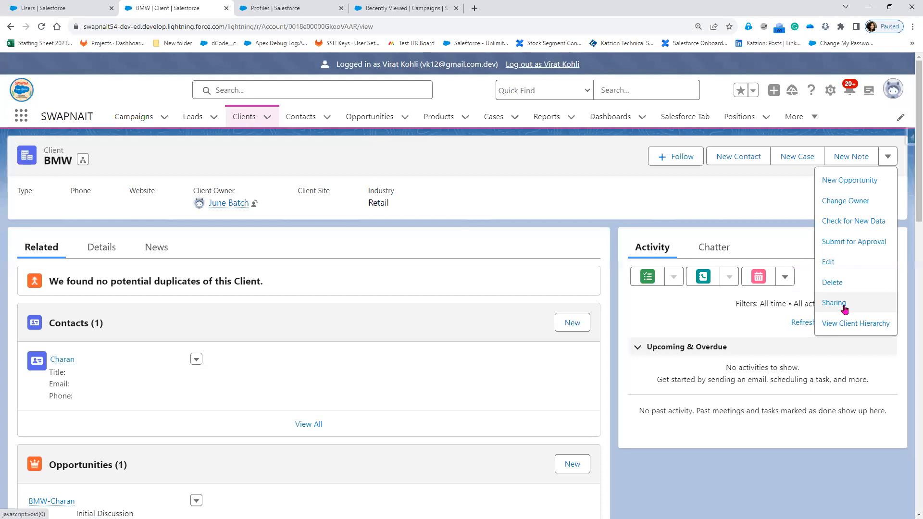
{"action": "left_click", "coordinate": [842, 306]}
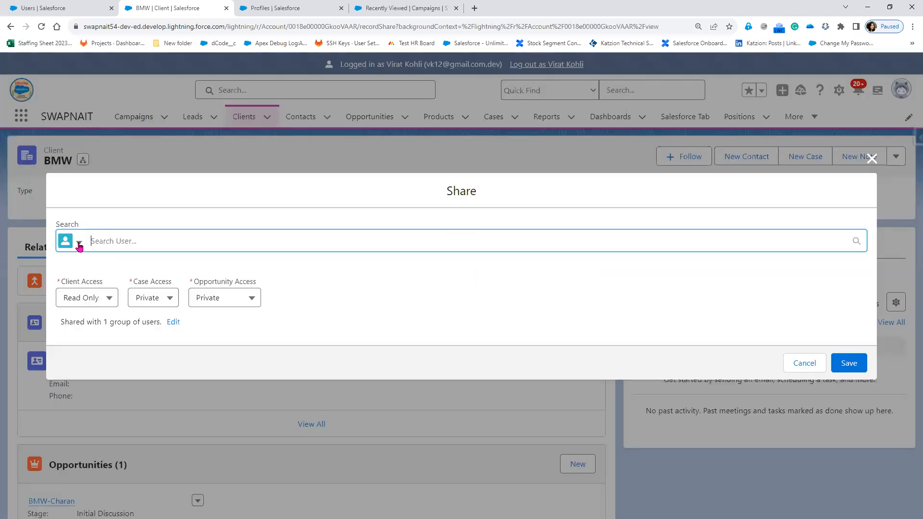
{"action": "left_click", "coordinate": [80, 244]}
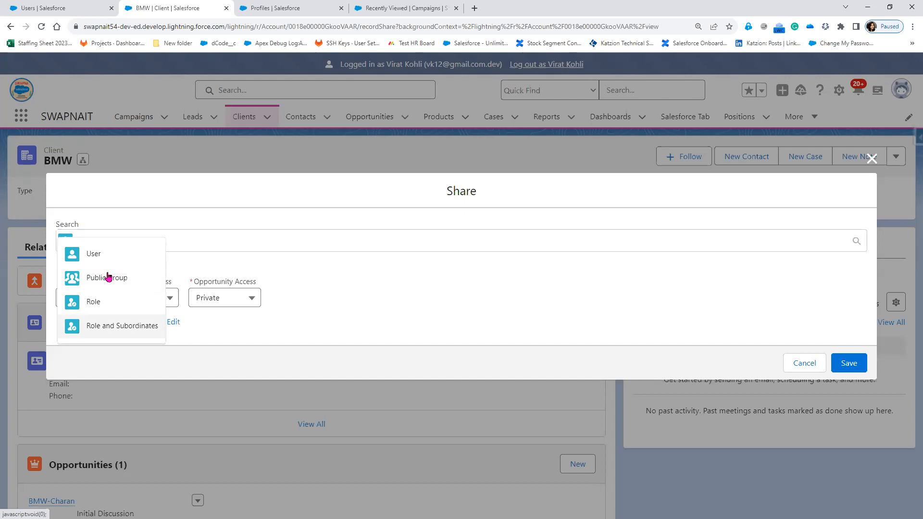
{"action": "left_click", "coordinate": [126, 269]}
Share the BMW client with the Hyderabad Sales Group public group and save.
{"action": "left_click", "coordinate": [145, 236]}
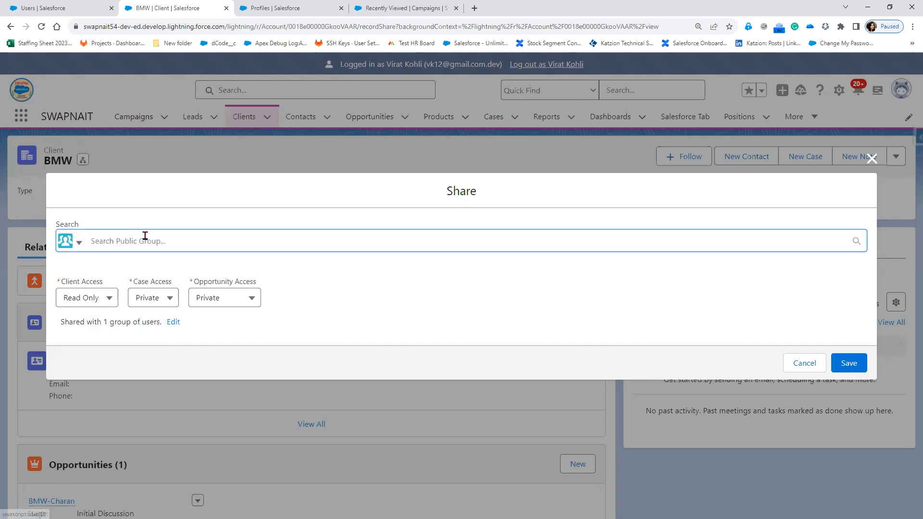
{"action": "type", "text": "Hyde"}
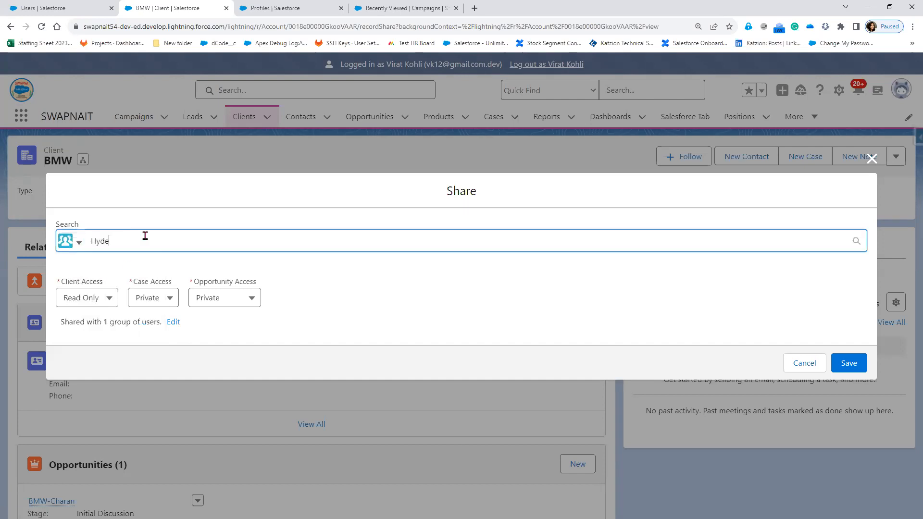
{"action": "left_click", "coordinate": [126, 269]}
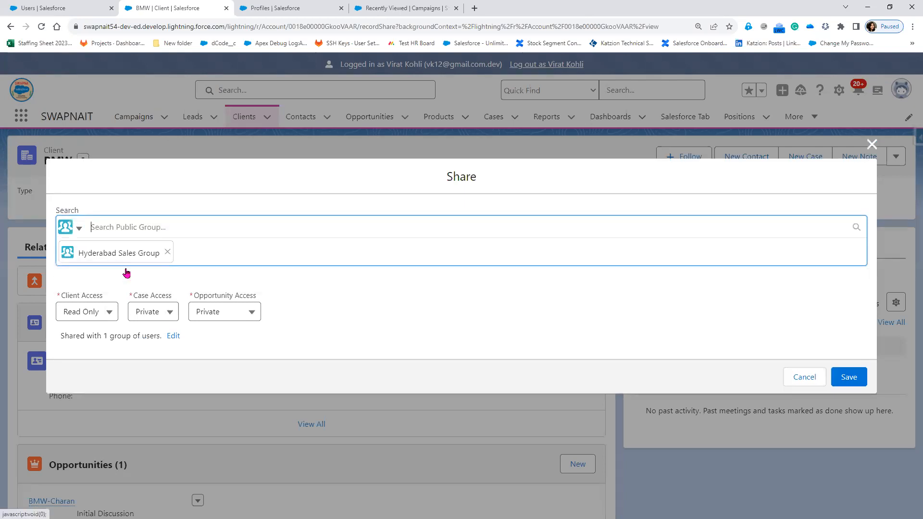
{"action": "left_click", "coordinate": [849, 377]}
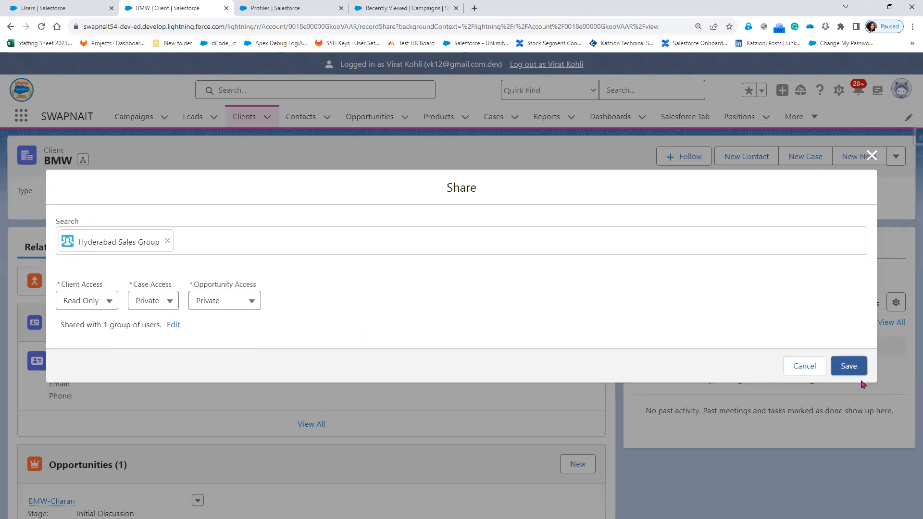
{"action": "left_click", "coordinate": [859, 370]}
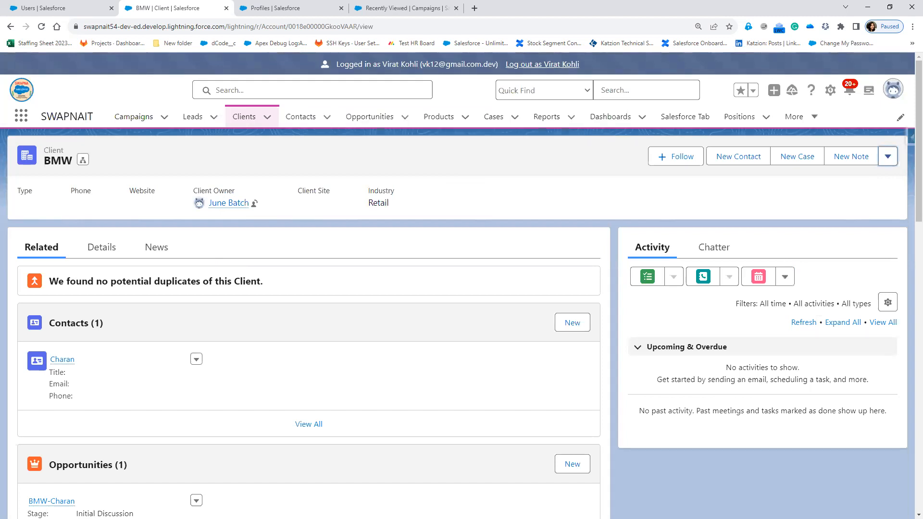
{"action": "key", "text": "alt+Tab"}
{"action": "key", "text": "Right"}
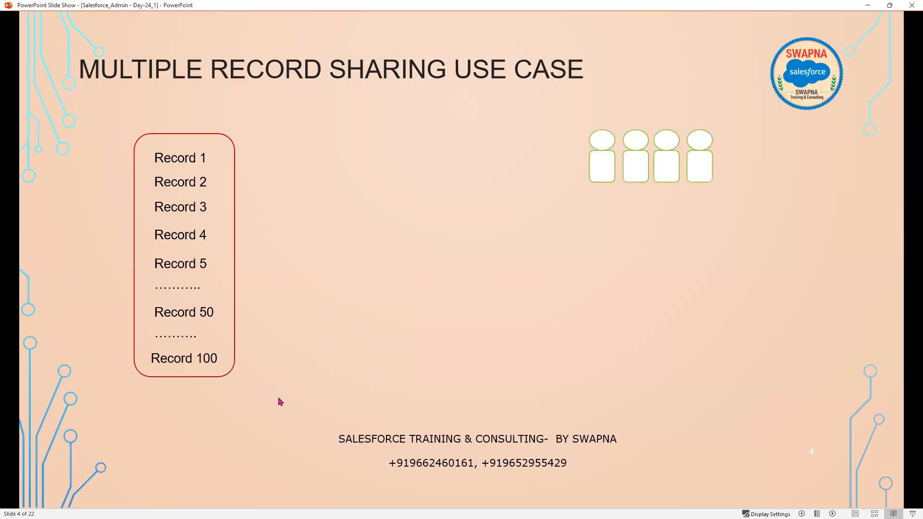
{"action": "key", "text": "Right"}
{"action": "key", "text": "Right"}
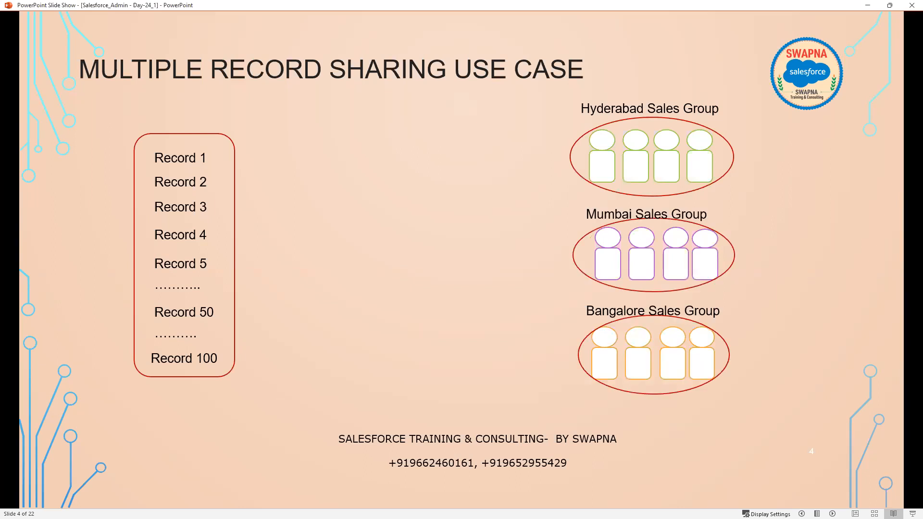
{"action": "key", "text": "Right"}
{"action": "key", "text": "Right"}
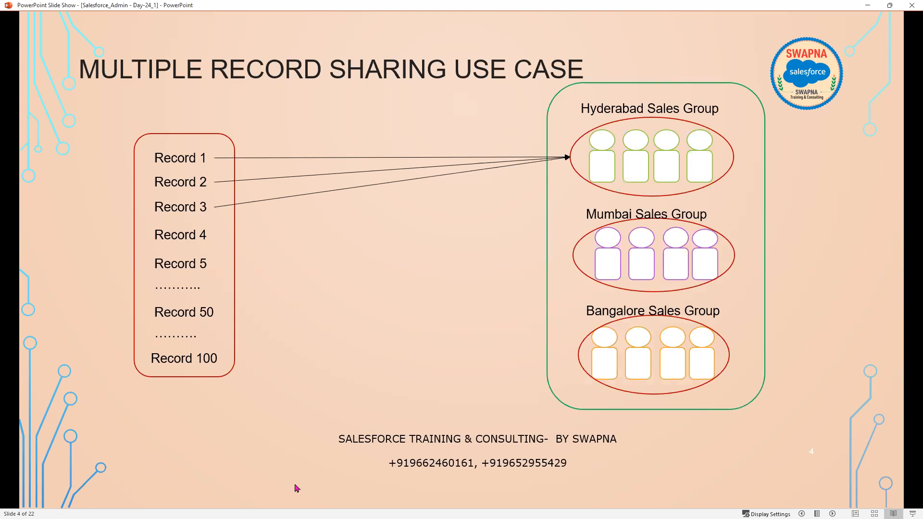
{"action": "key", "text": "Right"}
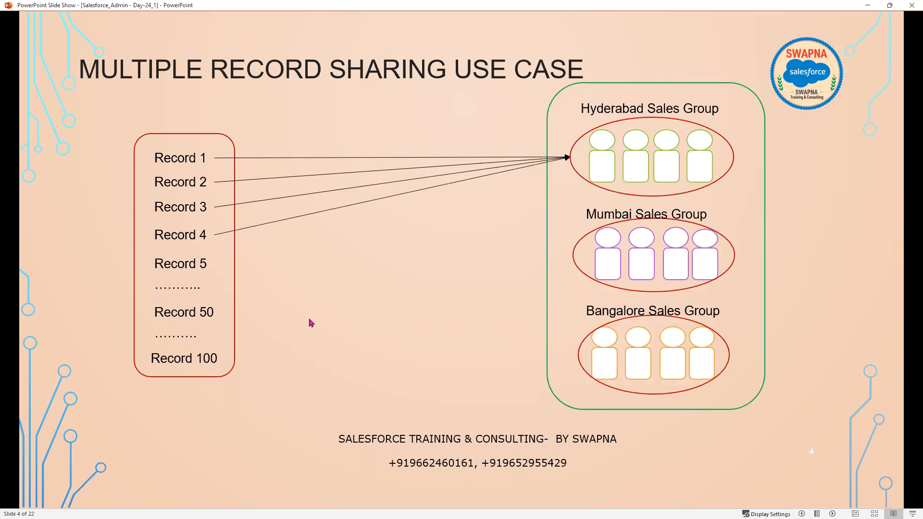
{"action": "key", "text": "Right"}
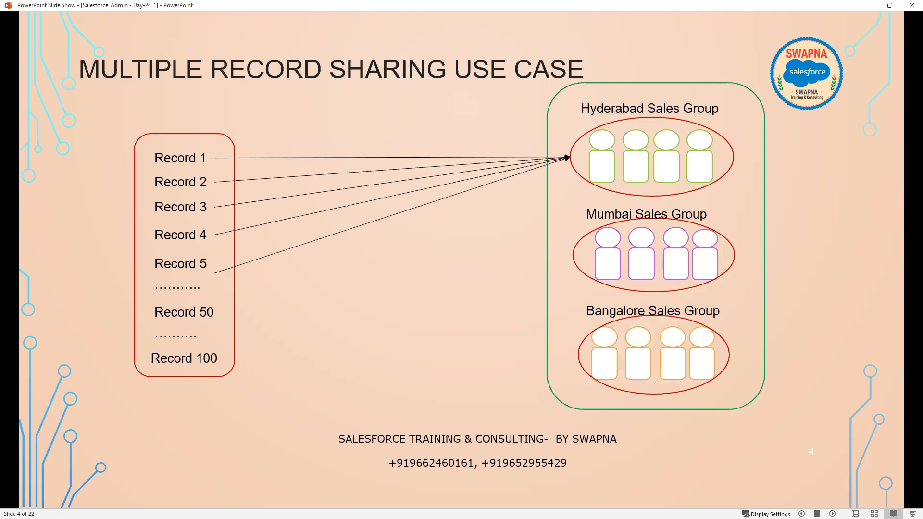
{"action": "key", "text": "Right"}
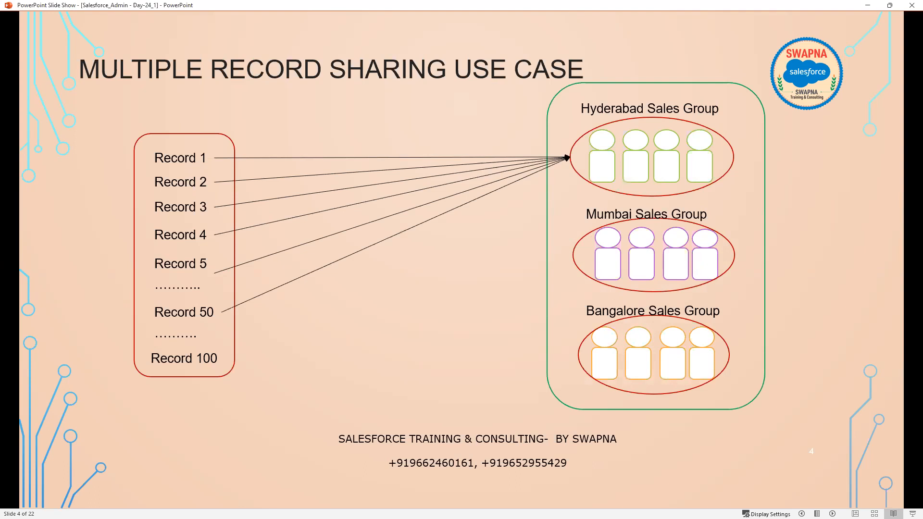
{"action": "key", "text": "Right"}
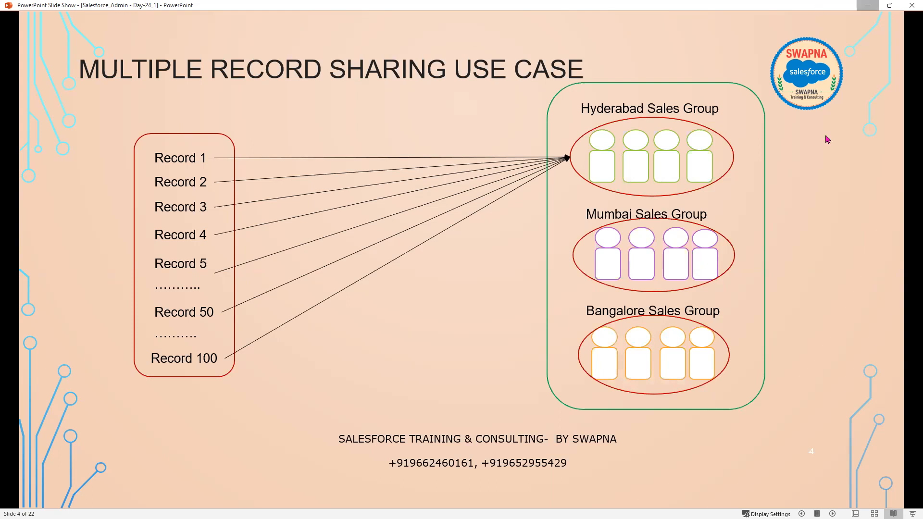
Open the BMW client's Sharing dialog to review who it is shared with, then close it.
{"action": "key", "text": "alt+Tab"}
{"action": "left_click", "coordinate": [888, 156]}
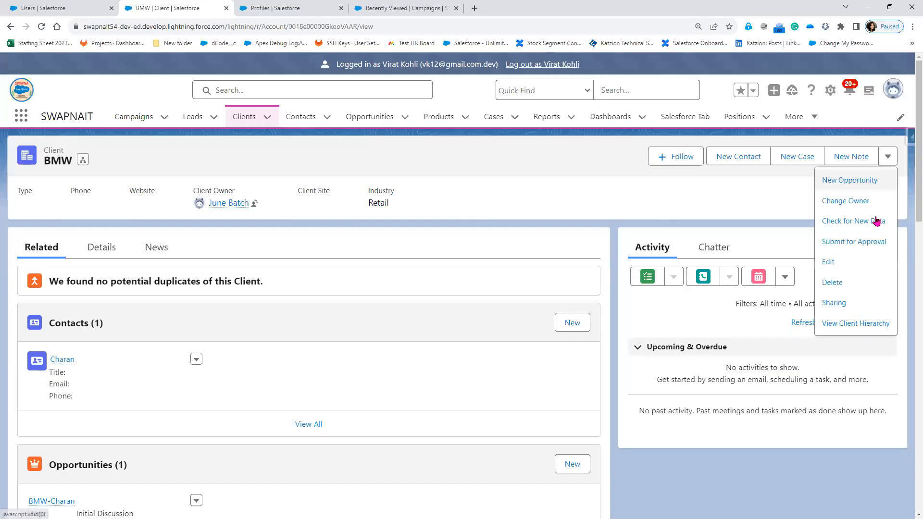
{"action": "left_click", "coordinate": [837, 303]}
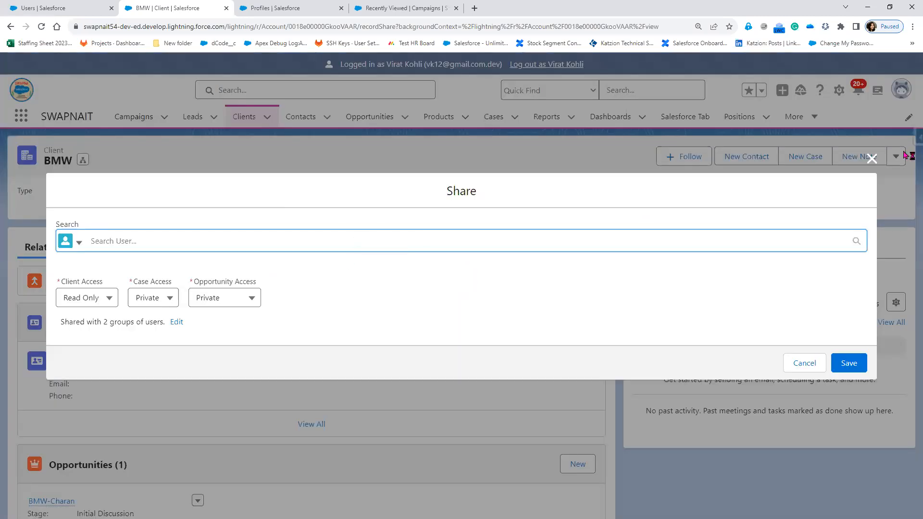
{"action": "left_click", "coordinate": [872, 158]}
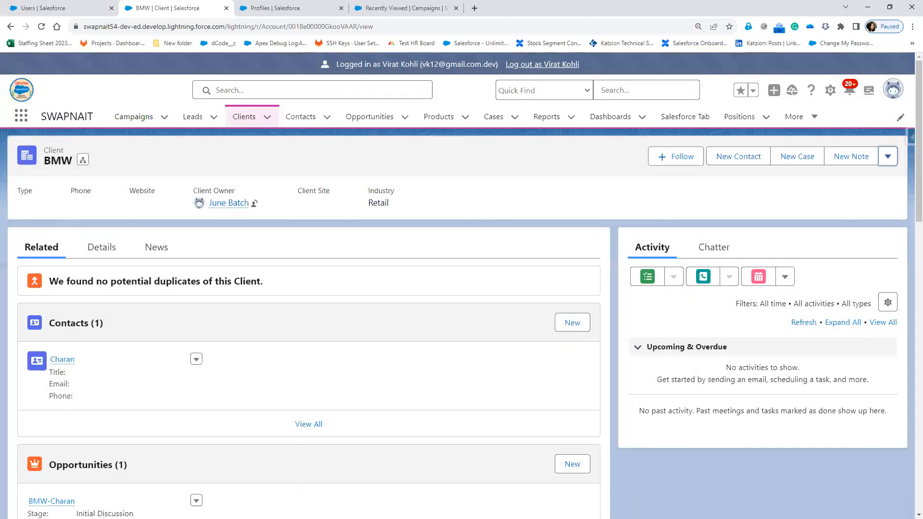
{"action": "key", "text": "alt+Tab"}
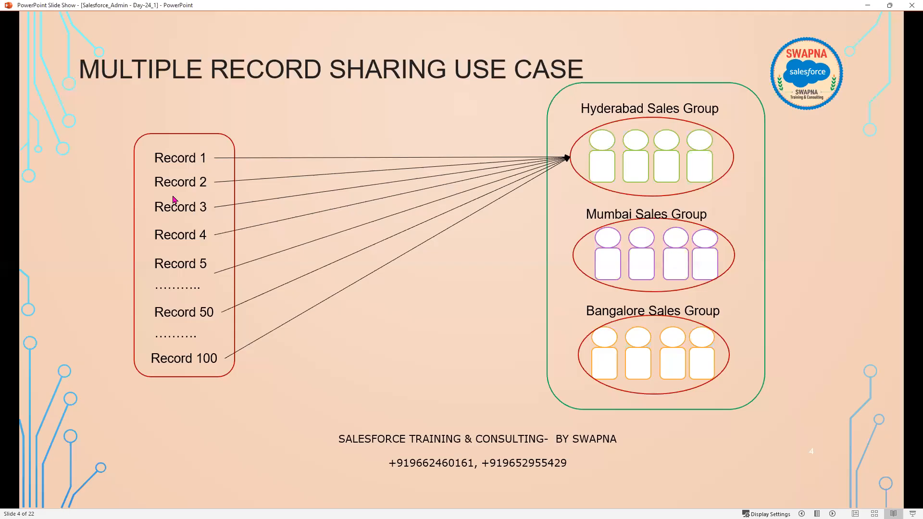
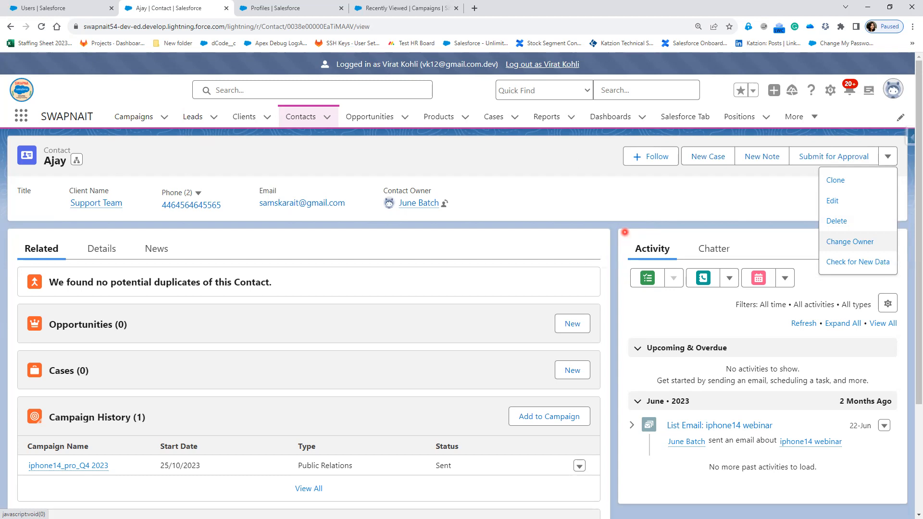
{"action": "key", "text": "alt+Tab"}
{"action": "left_click", "coordinate": [481, 274]}
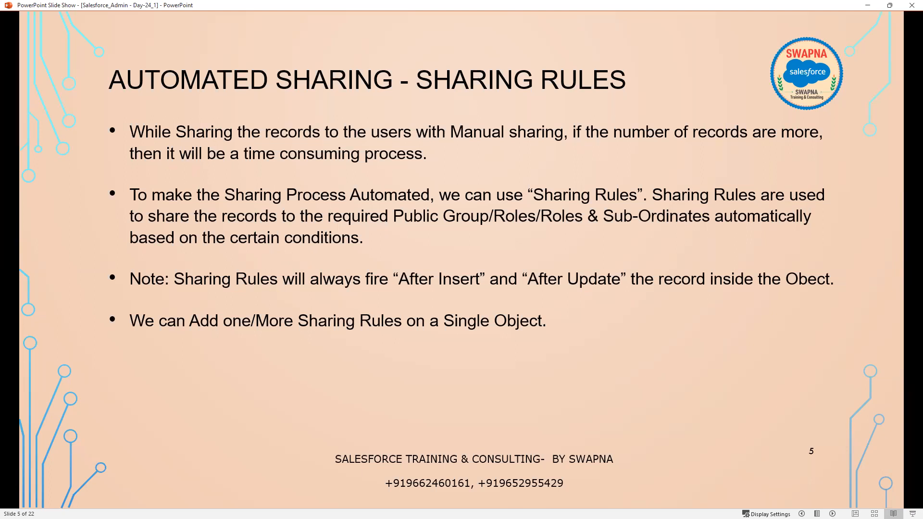
{"action": "key", "text": "alt+Tab"}
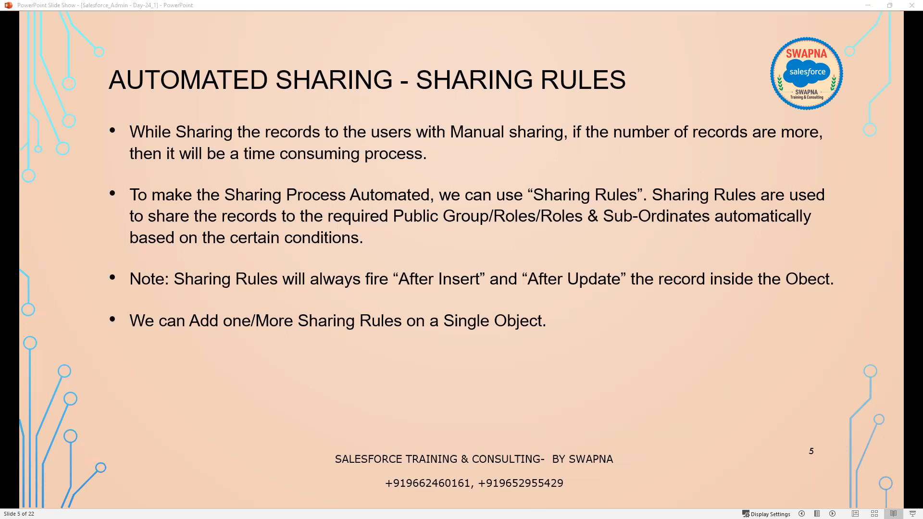
{"action": "left_click", "coordinate": [881, 286]}
{"action": "key", "text": "alt+Tab"}
{"action": "left_click", "coordinate": [221, 121]}
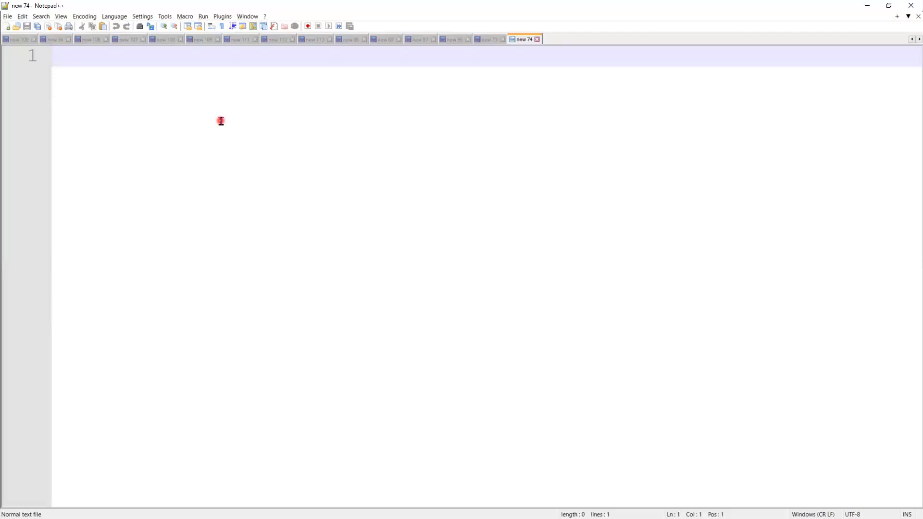
{"action": "left_click", "coordinate": [205, 498]}
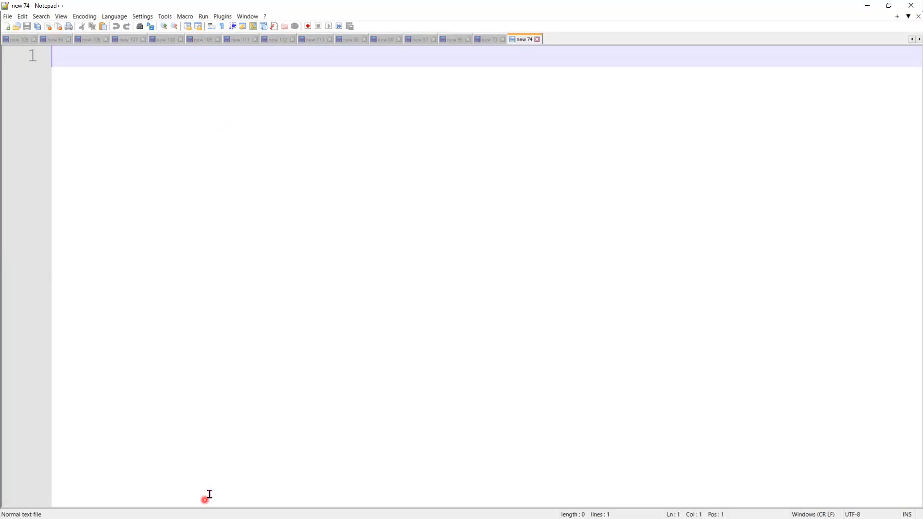
{"action": "left_click", "coordinate": [868, 6]}
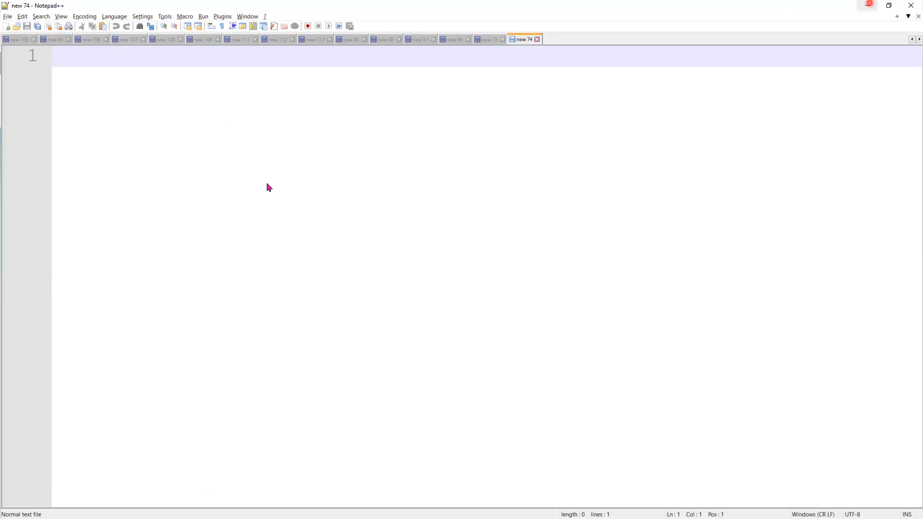
Open the Leads tab, open the first recently viewed lead, and review its Details section.
{"action": "left_click", "coordinate": [96, 257]}
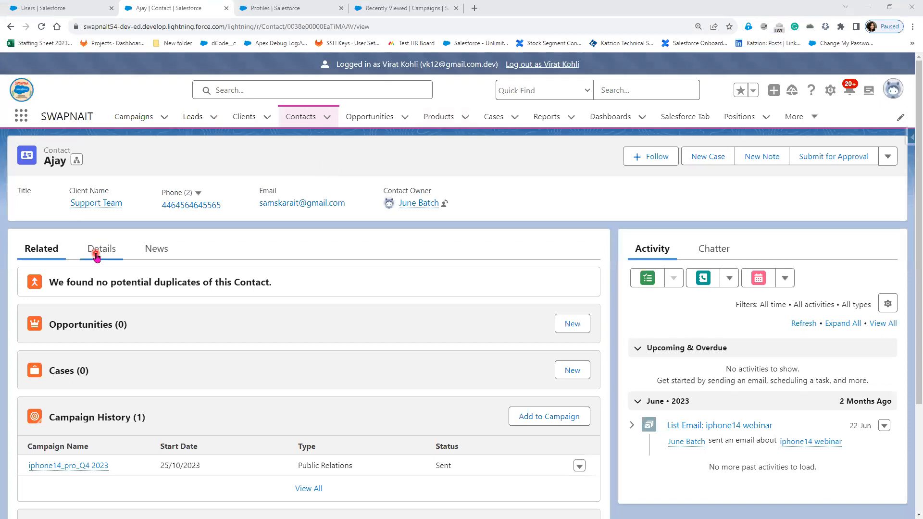
{"action": "left_click", "coordinate": [159, 118]}
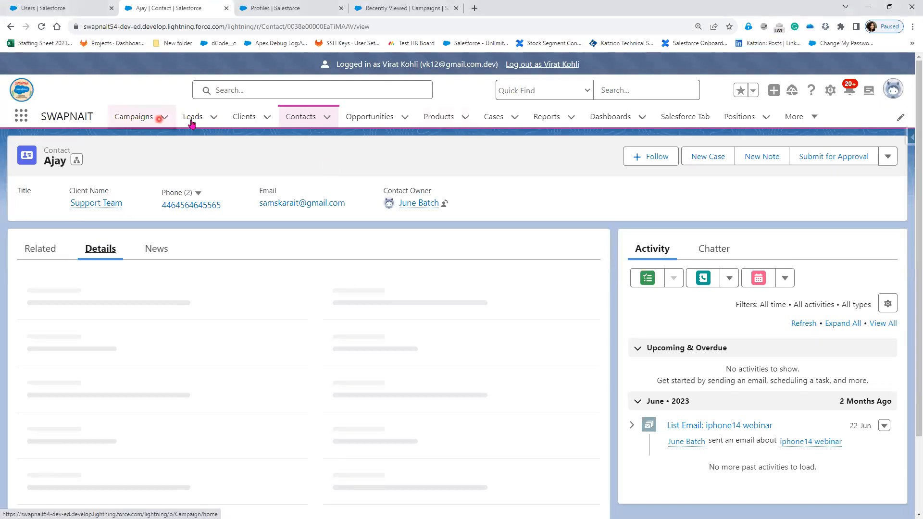
{"action": "left_click", "coordinate": [191, 120]}
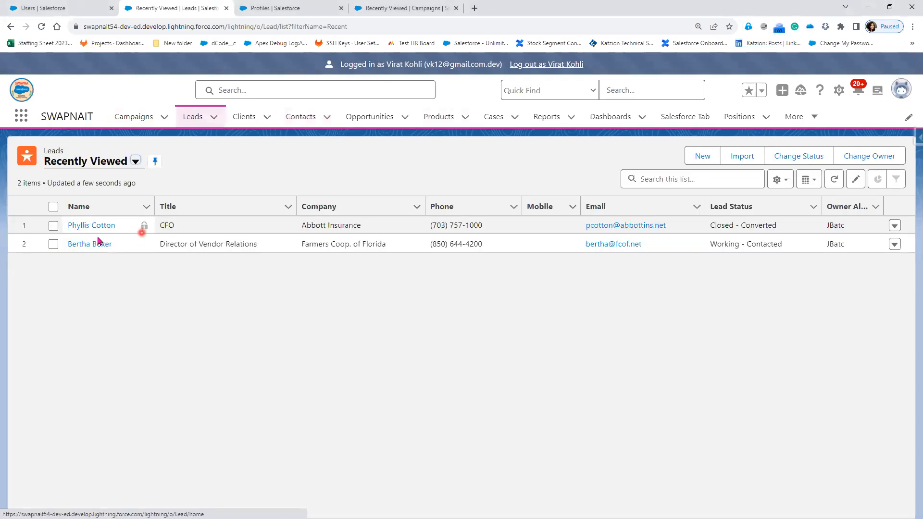
{"action": "left_click", "coordinate": [92, 226]}
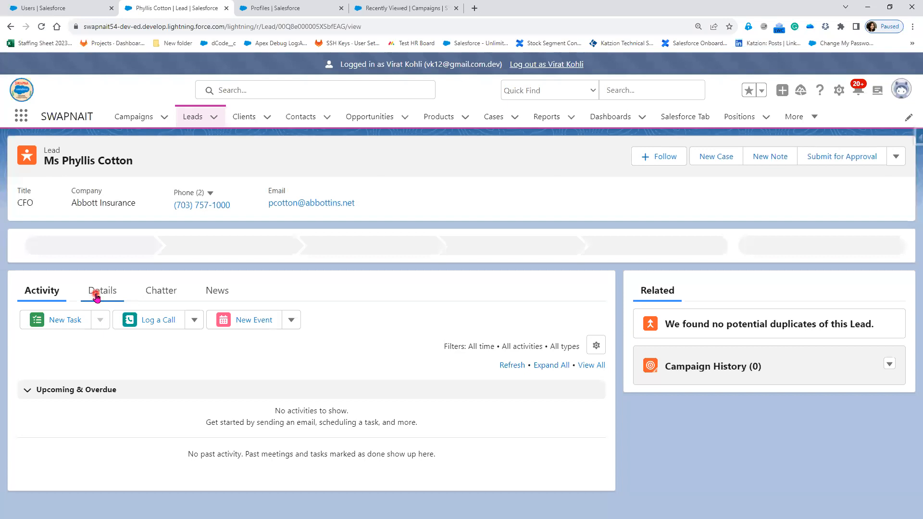
{"action": "left_click", "coordinate": [96, 296]}
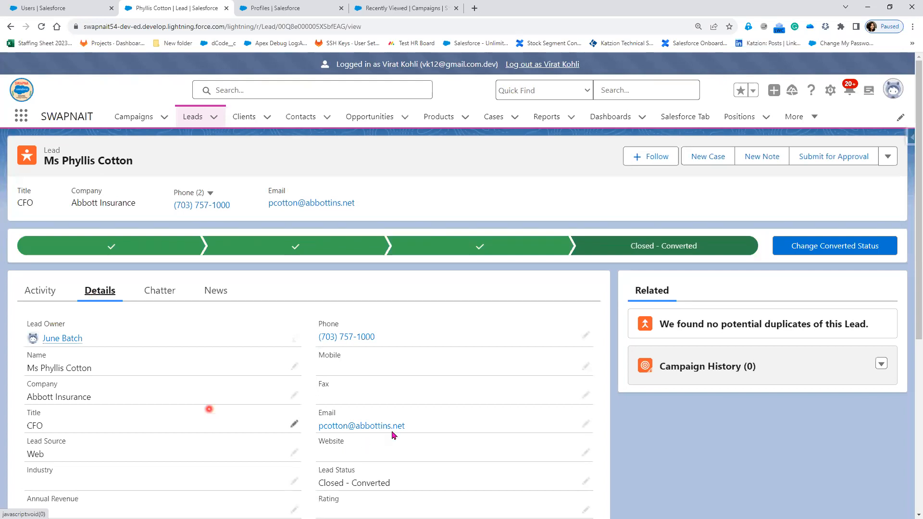
{"action": "scroll", "coordinate": [393, 434], "scroll_direction": "down", "scroll_amount": 1}
{"action": "scroll", "coordinate": [262, 390], "scroll_direction": "down", "scroll_amount": 1}
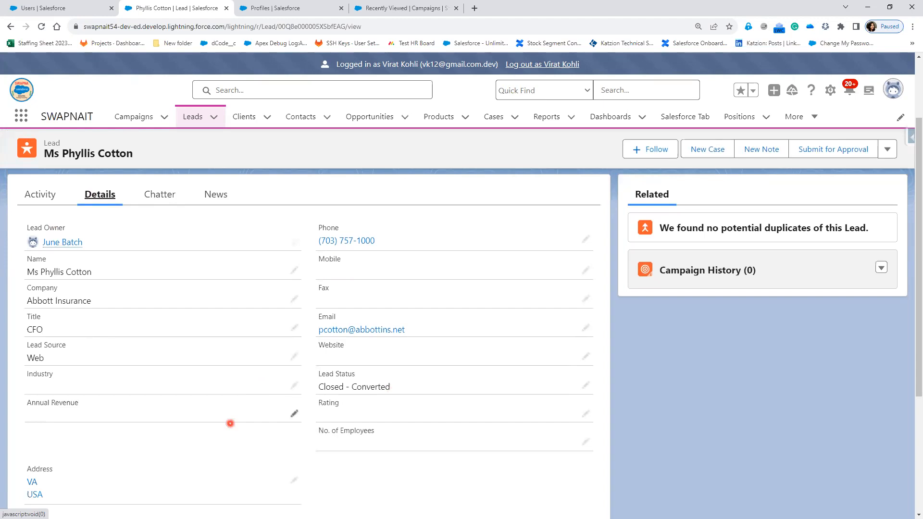
Switch to Notepad++ and write the note "2 types" followed by "Owner Based Saring Rule" on separate lines.
{"action": "key", "text": "alt+Tab"}
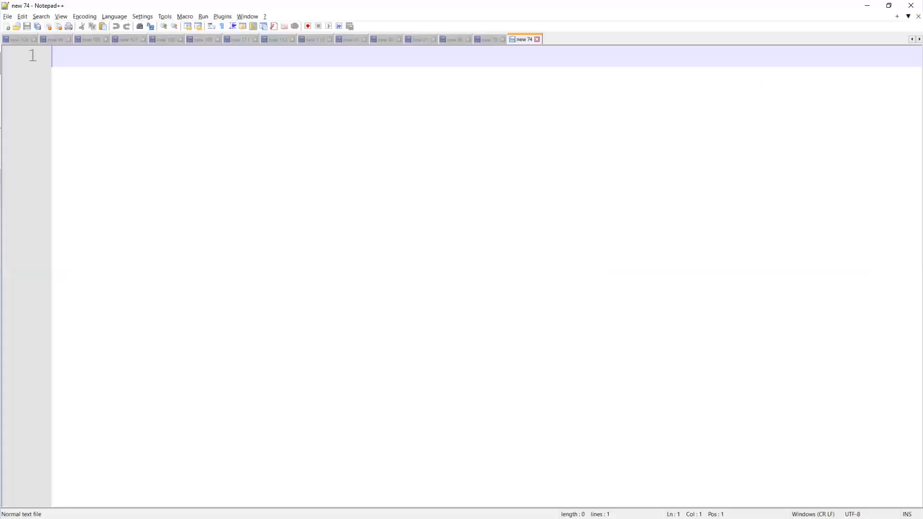
{"action": "type", "text": "3"}
{"action": "key", "text": "BackSpace"}
{"action": "type", "text": "2 types"}
{"action": "key", "text": "Return"}
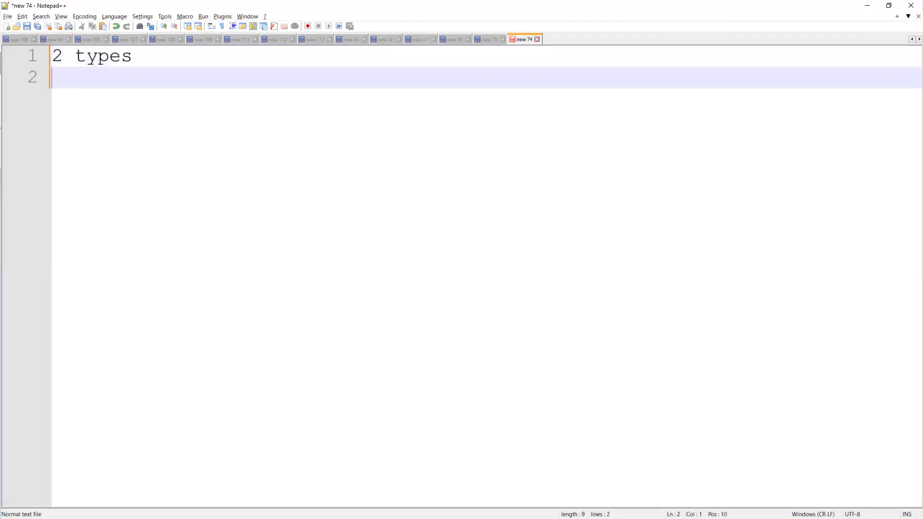
{"action": "key", "text": "Return"}
{"action": "type", "text": "Owner"}
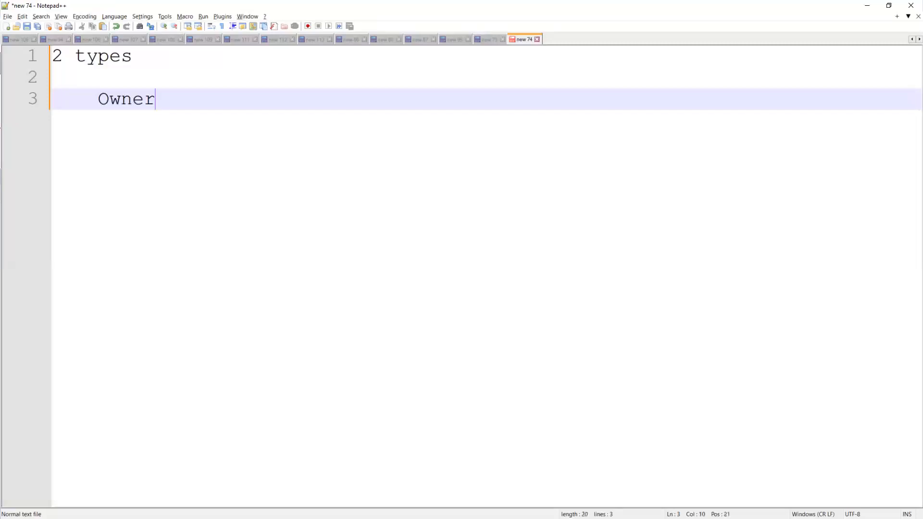
{"action": "type", "text": " Based Sar"}
{"action": "type", "text": "ing Ru"}
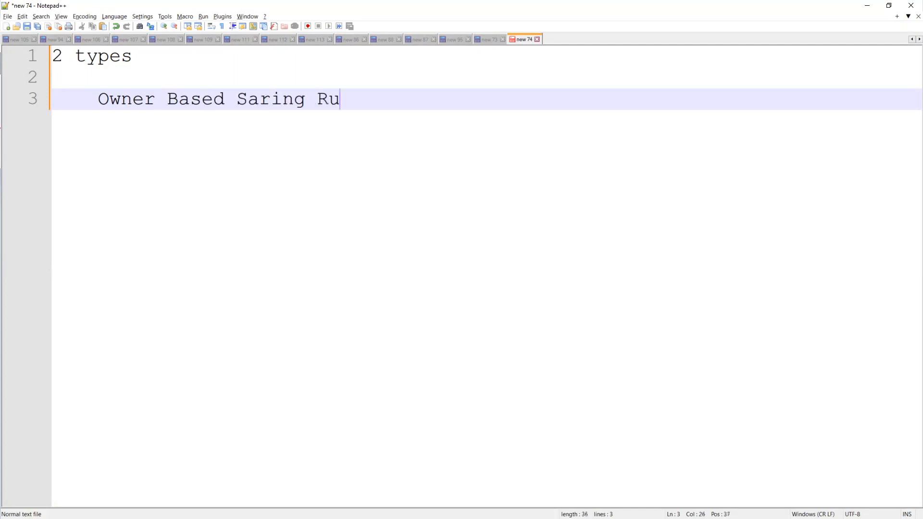
{"action": "type", "text": "le"}
{"action": "key", "text": "Return"}
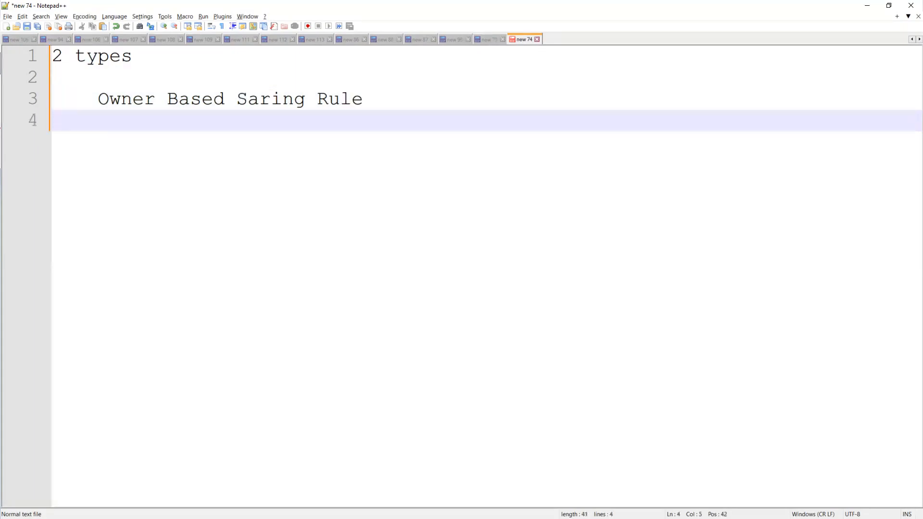
Add the line "Criteria based sharing rule" below the owner-based entry in the note.
{"action": "type", "text": "Sharin"}
{"action": "key", "text": "BackSpace"}
{"action": "key", "text": "BackSpace"}
{"action": "key", "text": "BackSpace"}
{"action": "key", "text": "BackSpace"}
{"action": "key", "text": "BackSpace"}
{"action": "key", "text": "BackSpace"}
{"action": "type", "text": "Criteria"}
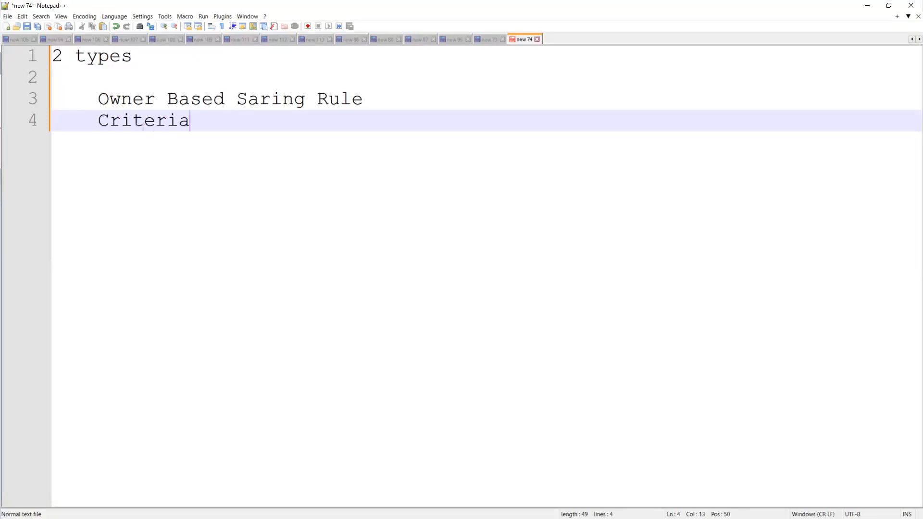
{"action": "type", "text": " based s  haring rule"}
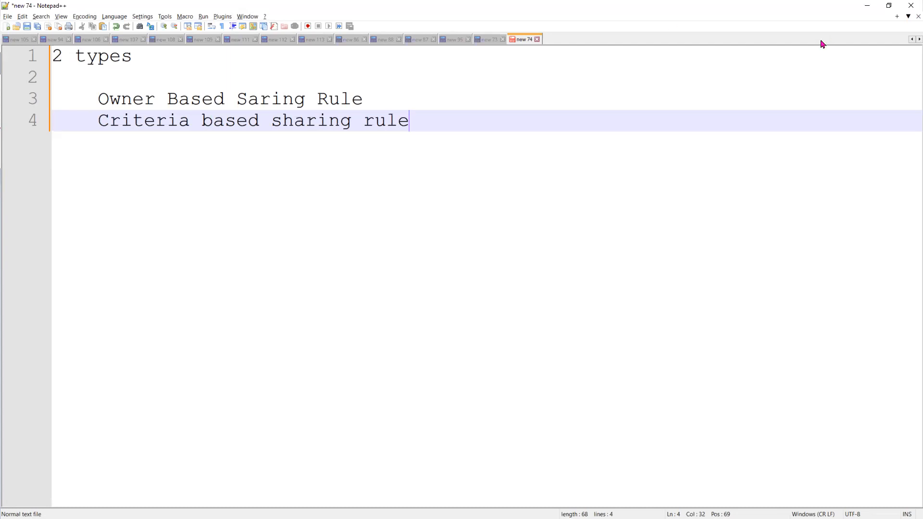
{"action": "key", "text": "alt+Tab"}
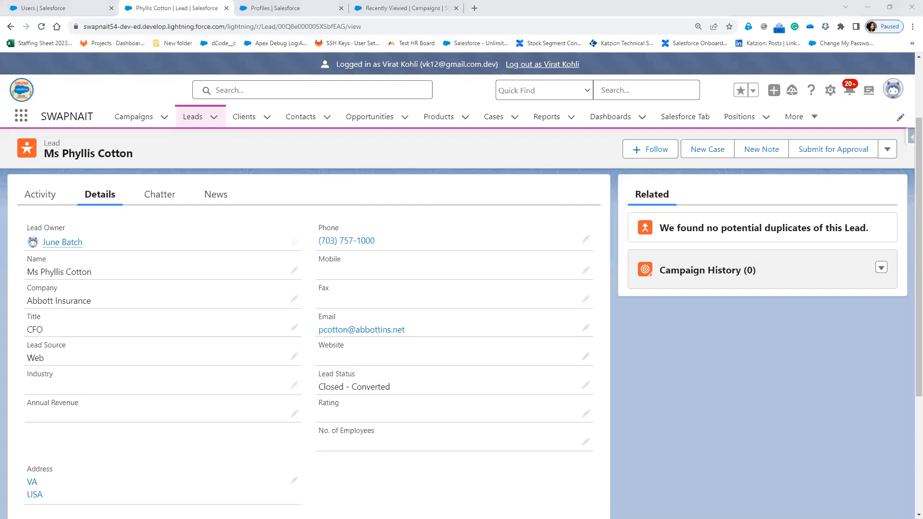
{"action": "key", "text": "alt+Tab"}
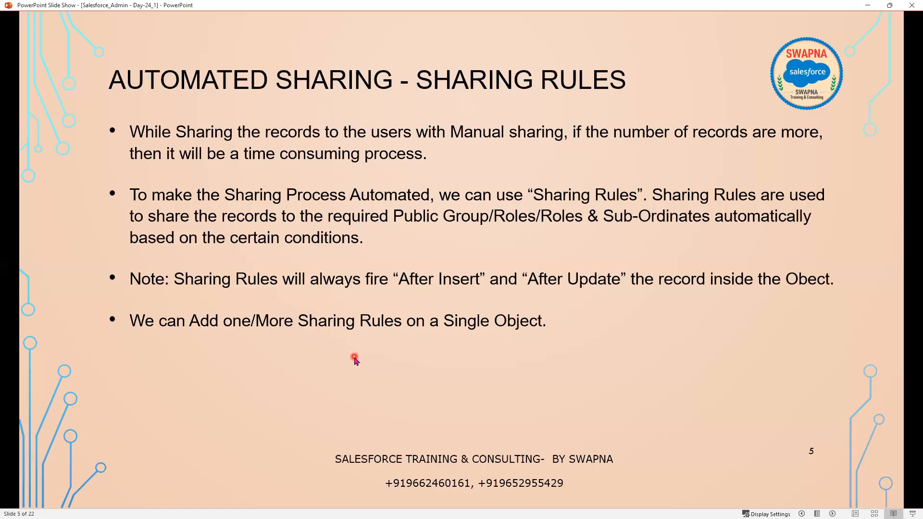
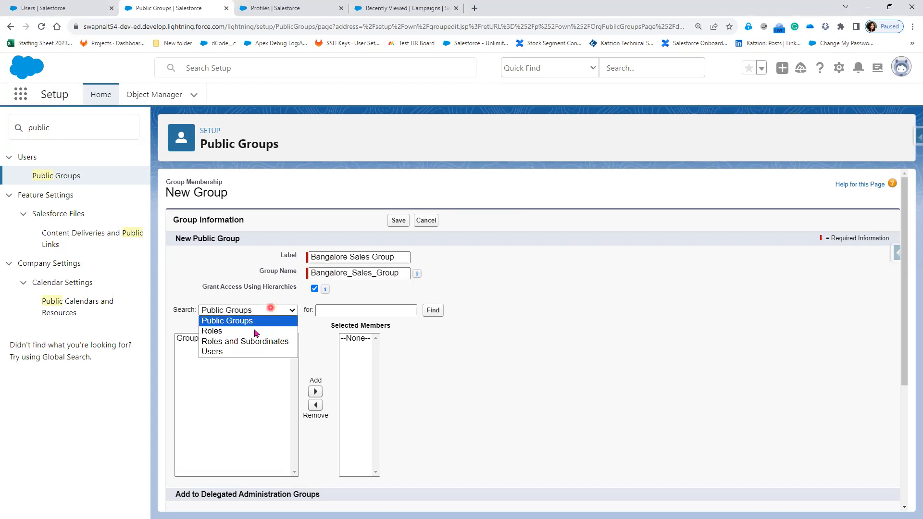
Switch the group's member search to Users and add one user to the selected members.
{"action": "left_click", "coordinate": [220, 357]}
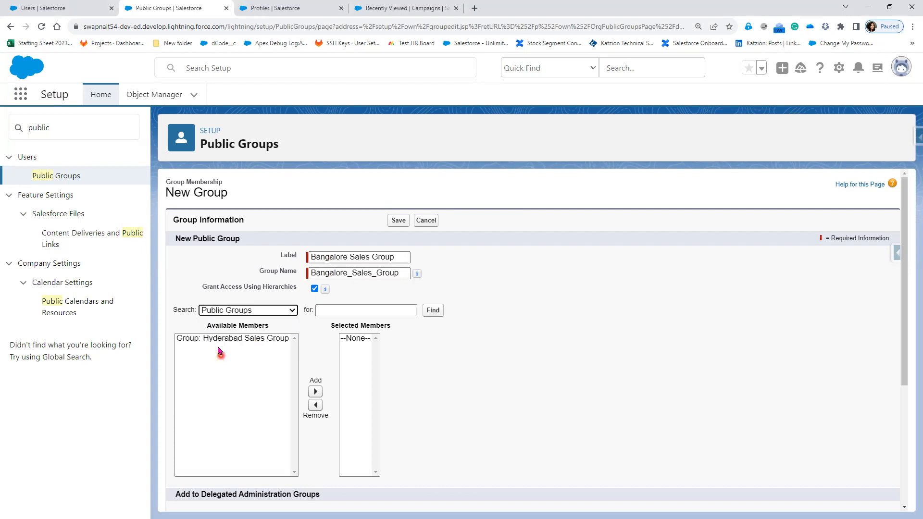
{"action": "left_click", "coordinate": [352, 370]}
{"action": "left_click", "coordinate": [244, 314]}
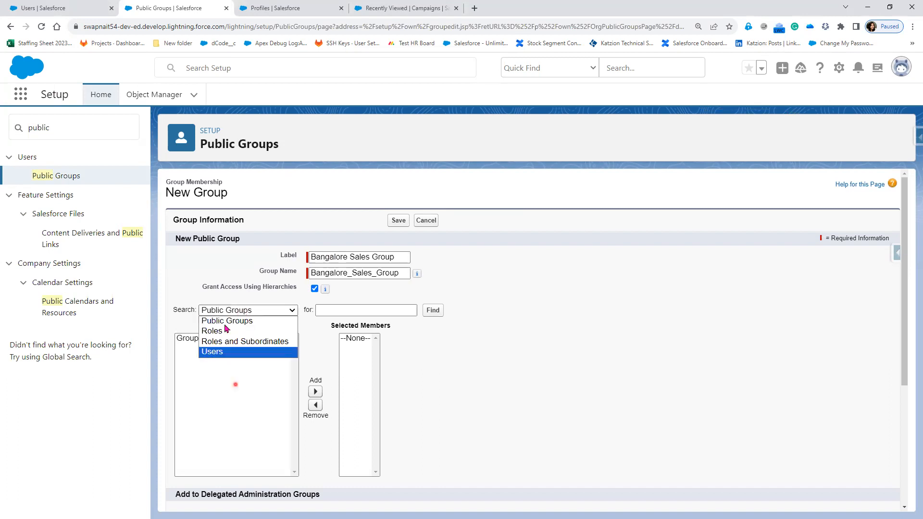
{"action": "left_click", "coordinate": [235, 312]}
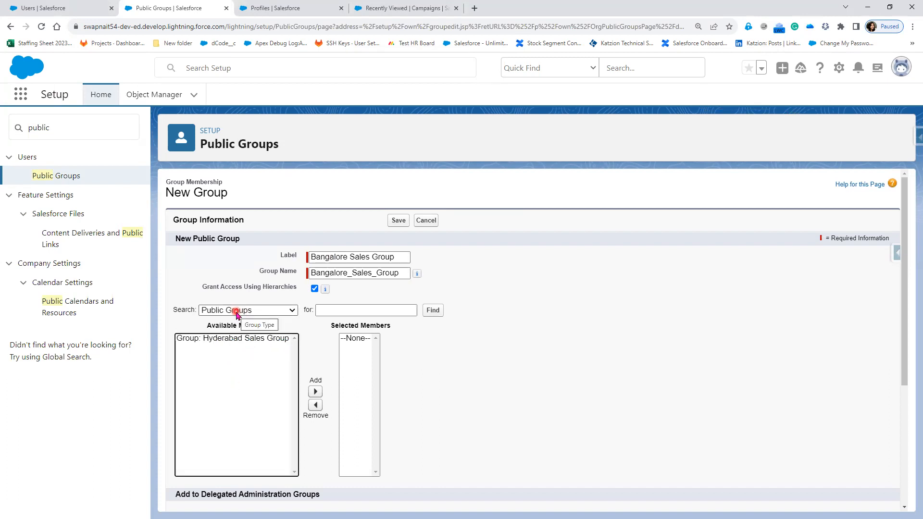
{"action": "left_click", "coordinate": [236, 312]}
{"action": "left_click", "coordinate": [228, 352]}
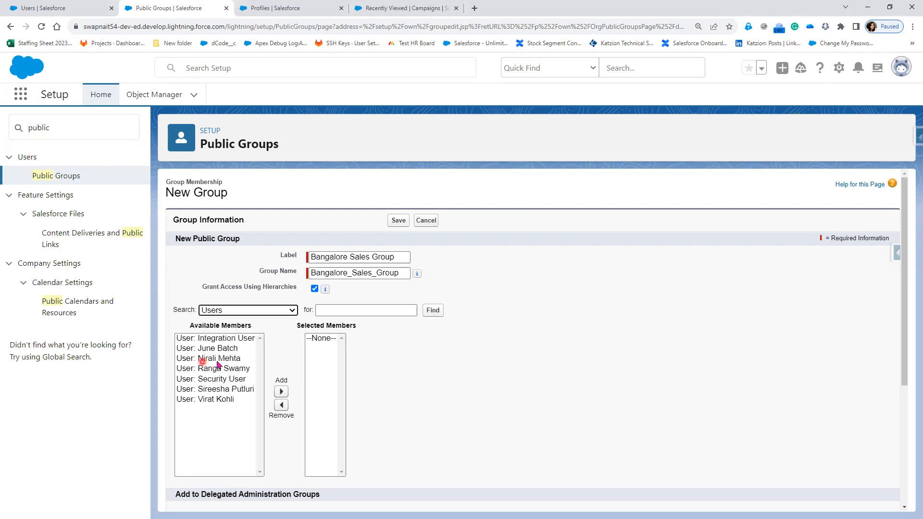
{"action": "left_click", "coordinate": [222, 391]}
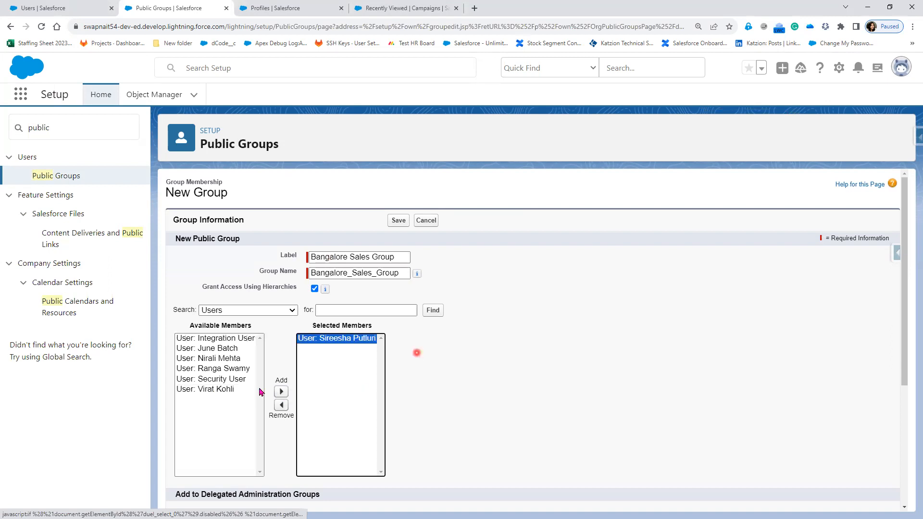
Add a second user to the selected members and save the Bangalore Sales Group.
{"action": "left_click", "coordinate": [220, 358]}
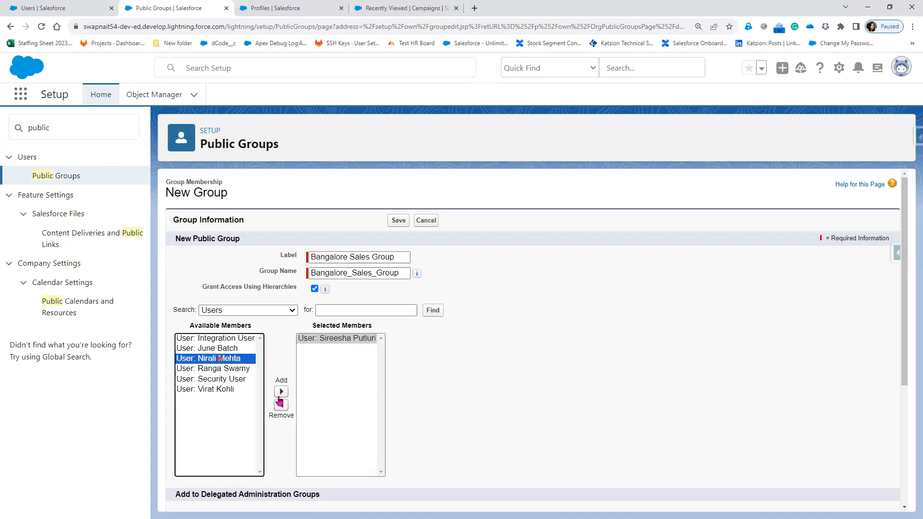
{"action": "left_click", "coordinate": [282, 391]}
{"action": "scroll", "coordinate": [471, 425], "scroll_direction": "down", "scroll_amount": 3}
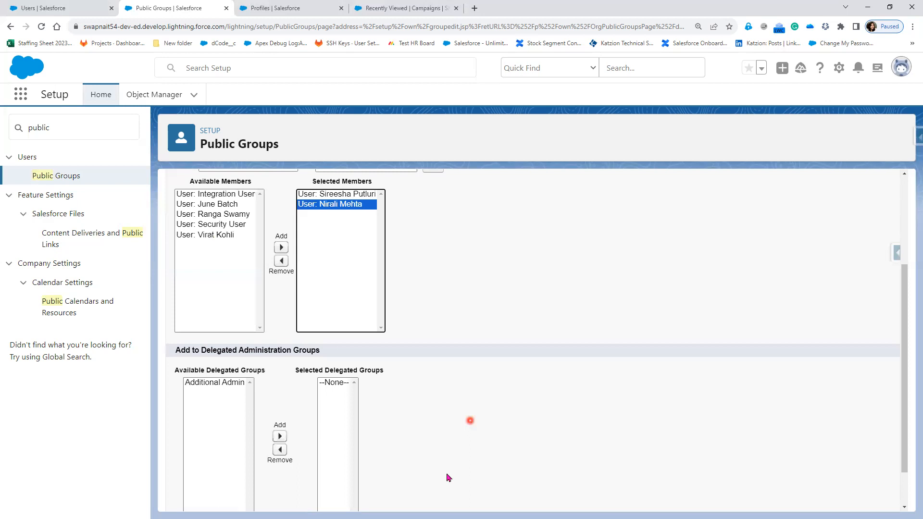
{"action": "scroll", "coordinate": [397, 500], "scroll_direction": "down", "scroll_amount": 1}
{"action": "left_click", "coordinate": [398, 495]}
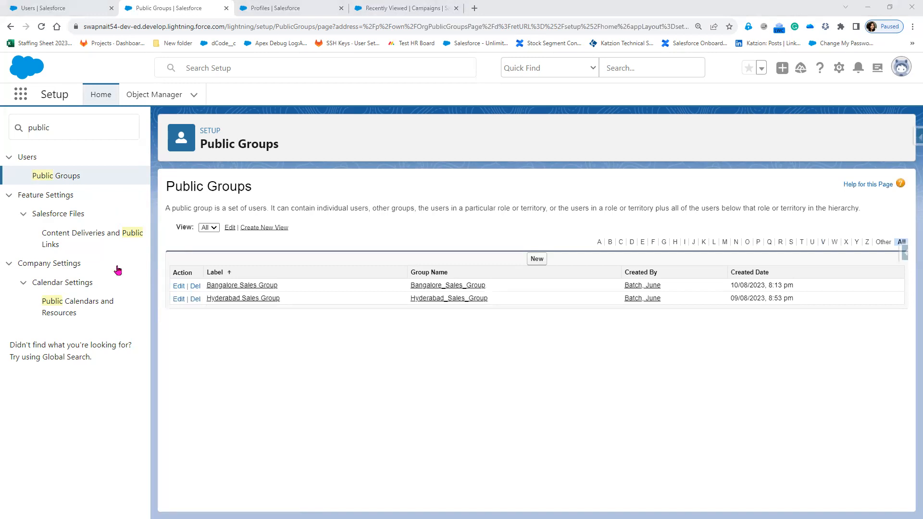
Search Setup for "sharing" and open Sharing Settings.
{"action": "double_click", "coordinate": [32, 125]}
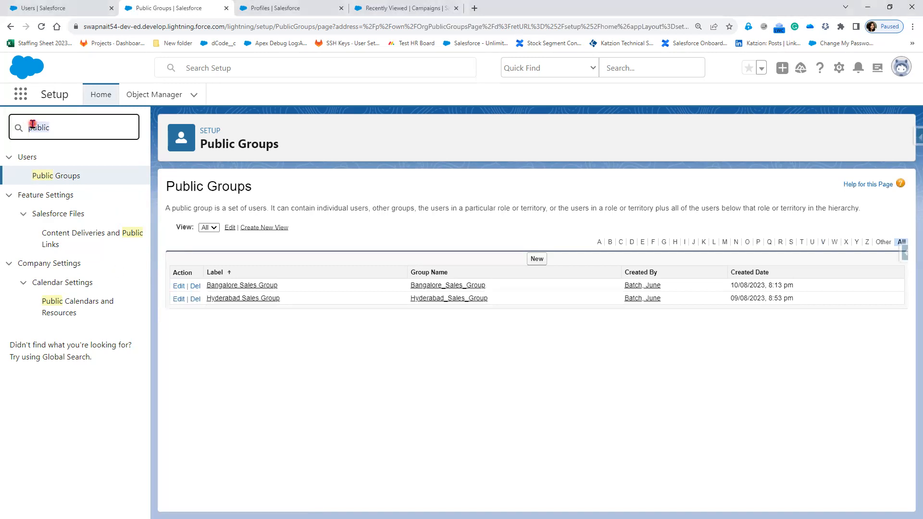
{"action": "type", "text": "sharing"}
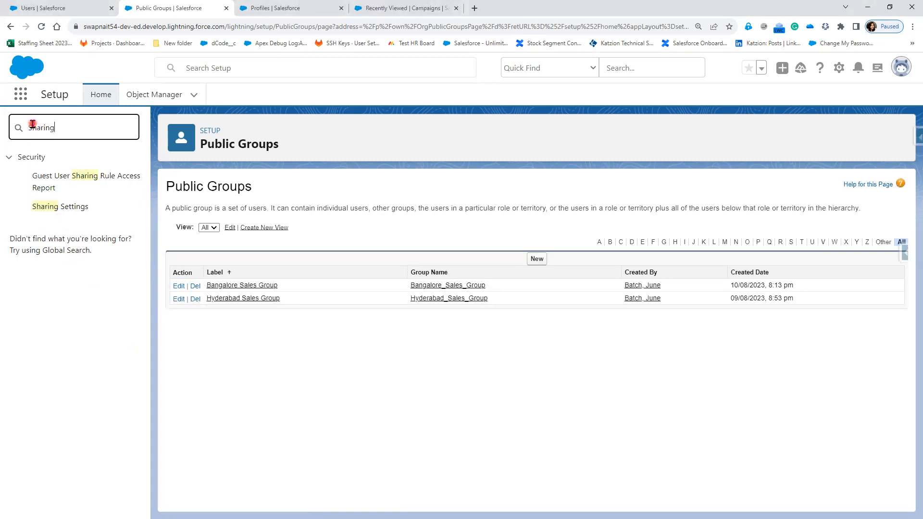
{"action": "left_click", "coordinate": [82, 210]}
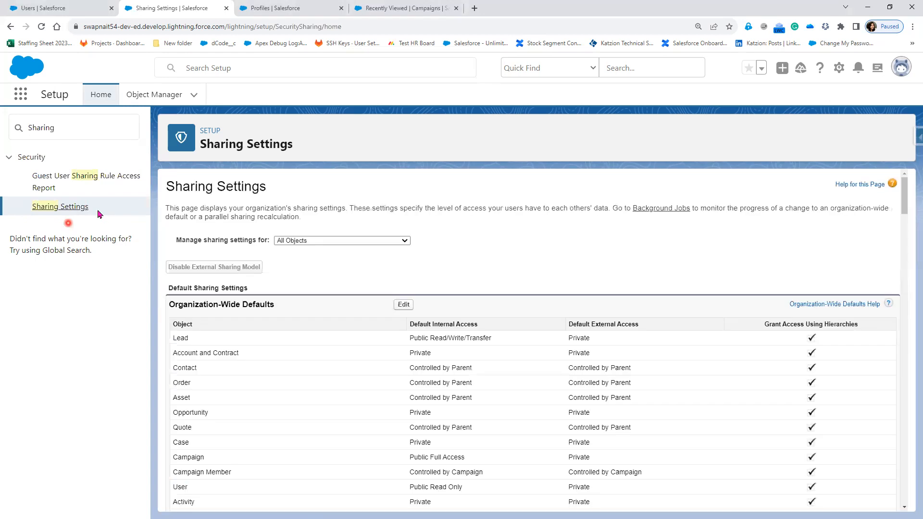
Show the sharing settings for Accounts and start a new account sharing rule.
{"action": "left_click", "coordinate": [358, 239]}
{"action": "left_click", "coordinate": [320, 264]}
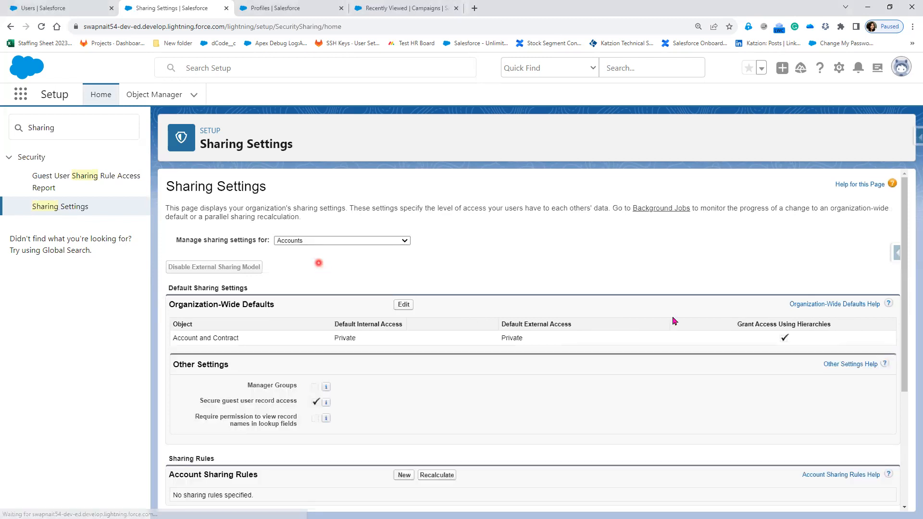
{"action": "left_click", "coordinate": [358, 391]}
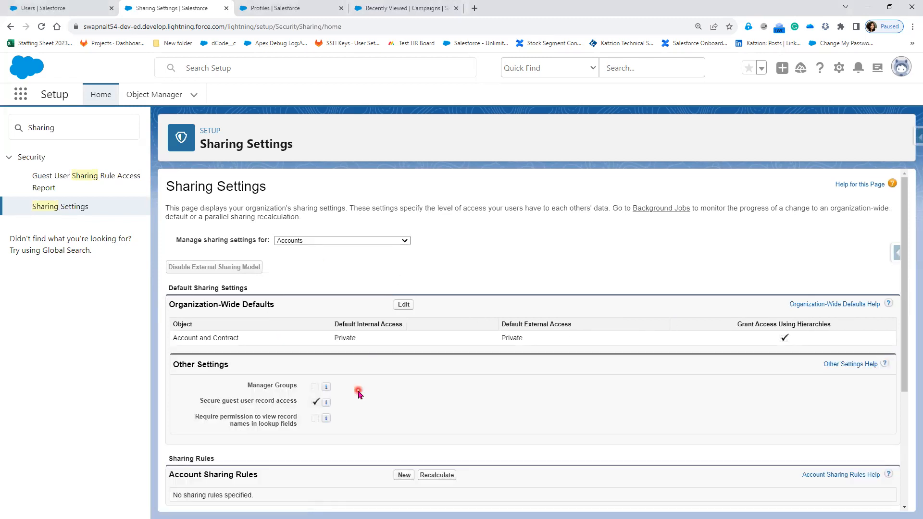
{"action": "scroll", "coordinate": [414, 391], "scroll_direction": "down", "scroll_amount": 2}
{"action": "left_click", "coordinate": [410, 383]}
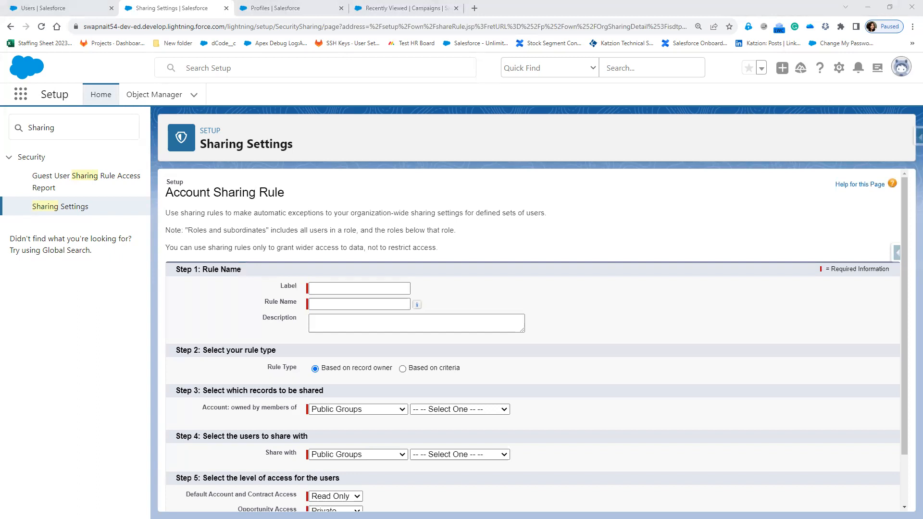
Enter "SIC Sharing Rule" as the sharing rule's label and fill the rule name from it.
{"action": "left_click", "coordinate": [277, 311]}
{"action": "left_click", "coordinate": [336, 287]}
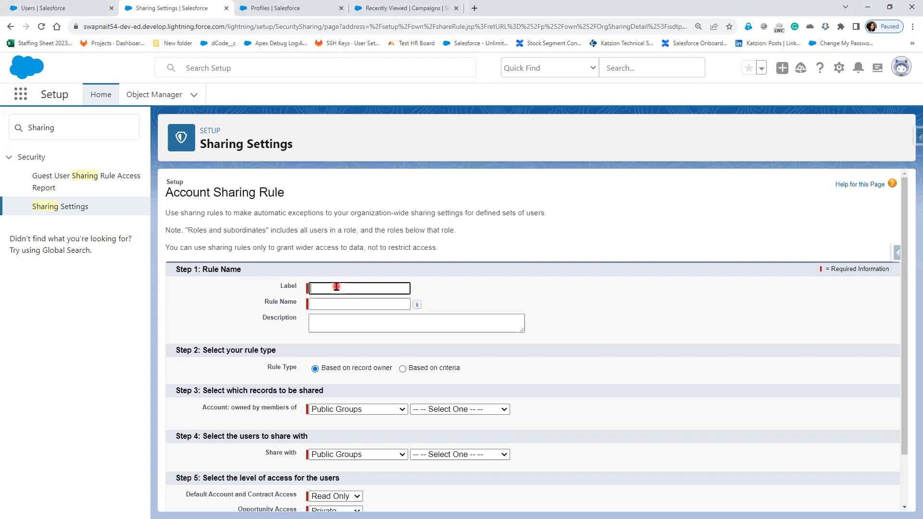
{"action": "type", "text": "SlC Sharing Rule"}
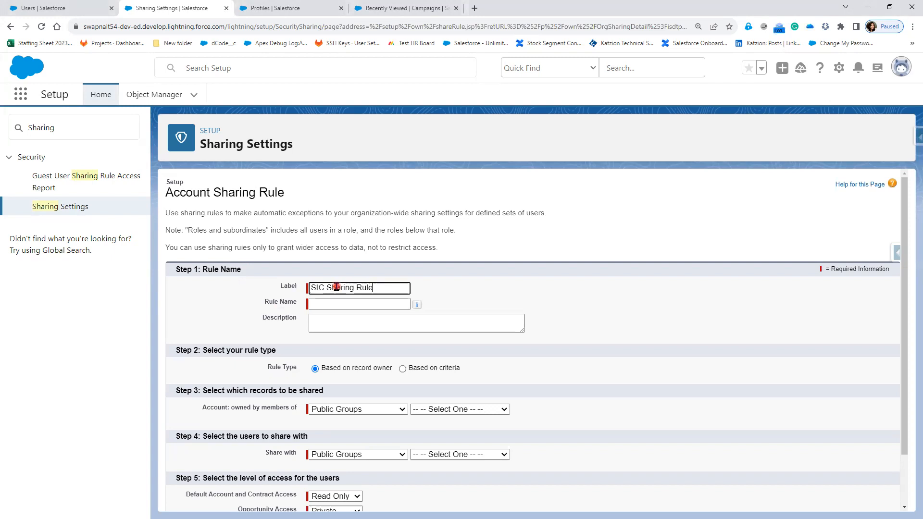
{"action": "key", "text": "Tab"}
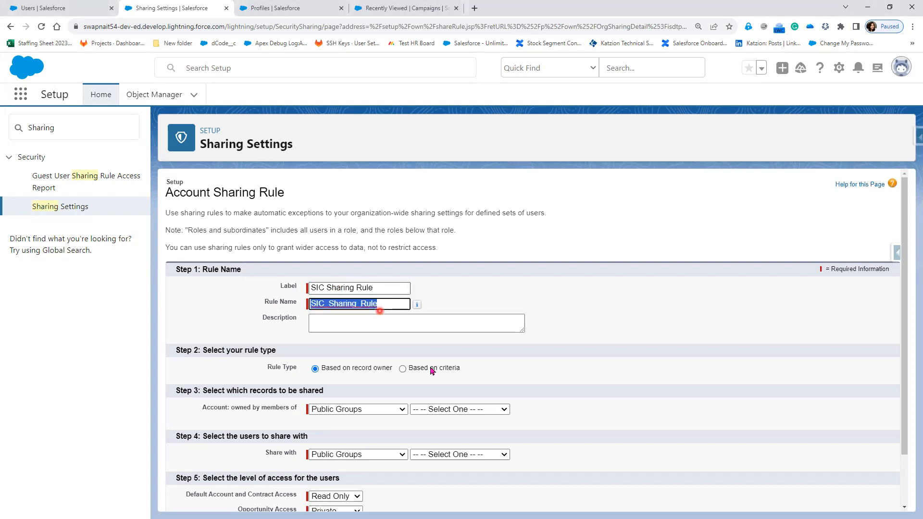
Compare the owner-based options with the criteria-based layout and set the rule type to Based on criteria.
{"action": "scroll", "coordinate": [435, 348], "scroll_direction": "down", "scroll_amount": 1}
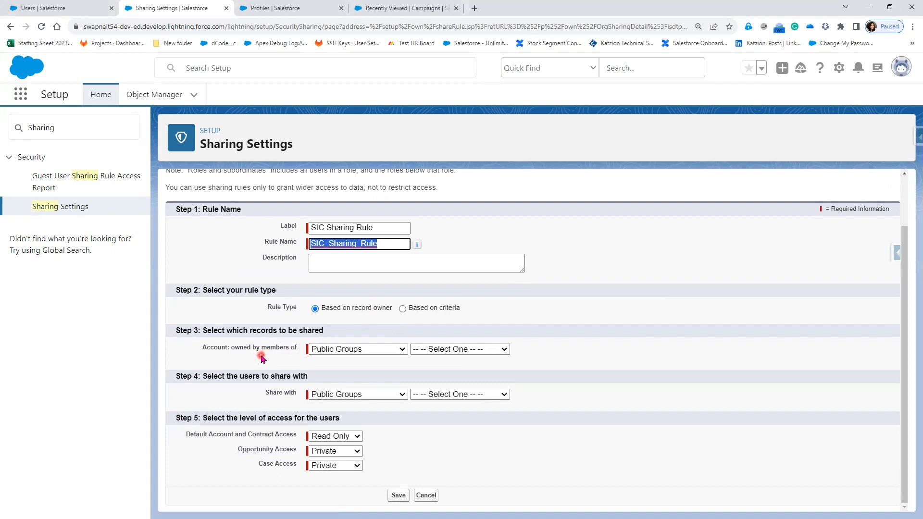
{"action": "left_click", "coordinate": [353, 353]}
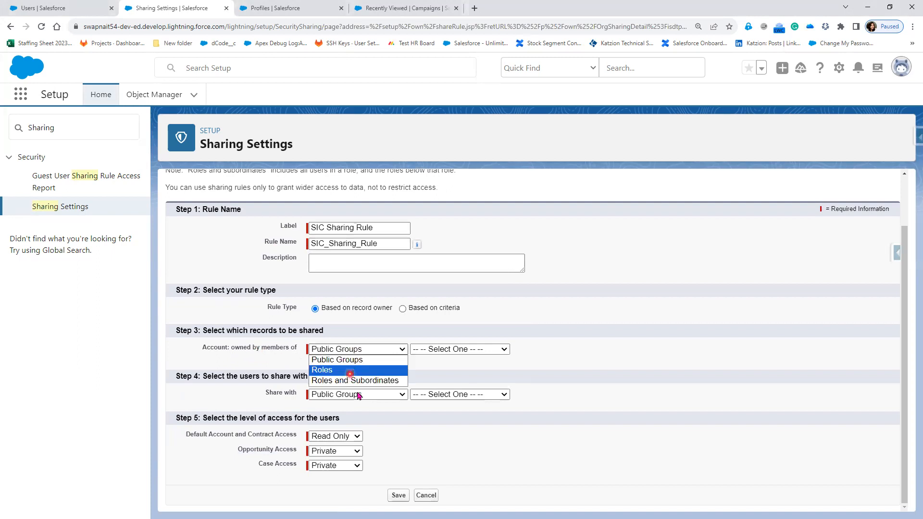
{"action": "left_click", "coordinate": [443, 353]}
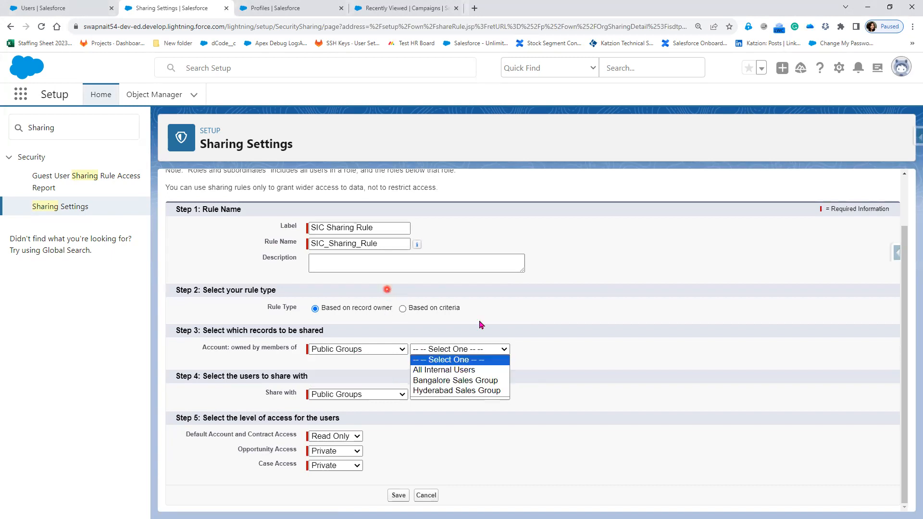
{"action": "left_click", "coordinate": [417, 315]}
{"action": "left_click", "coordinate": [416, 310]}
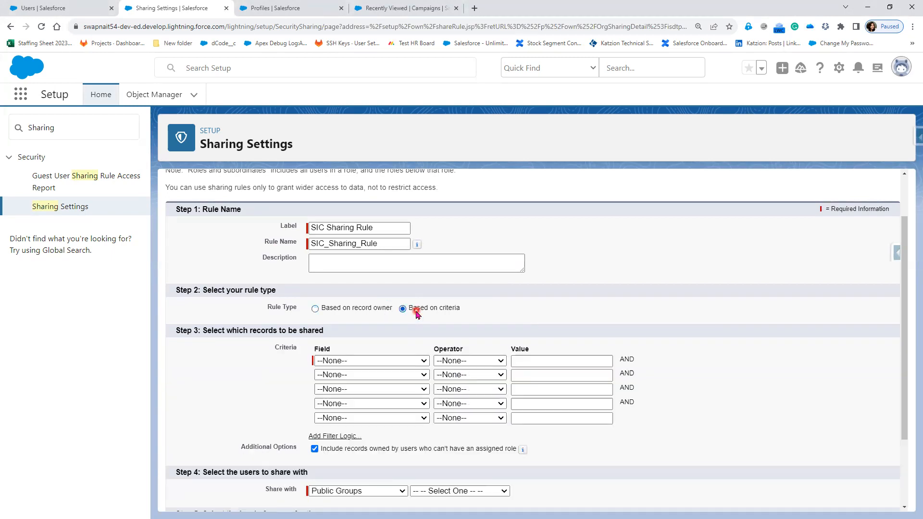
{"action": "left_click", "coordinate": [366, 312]}
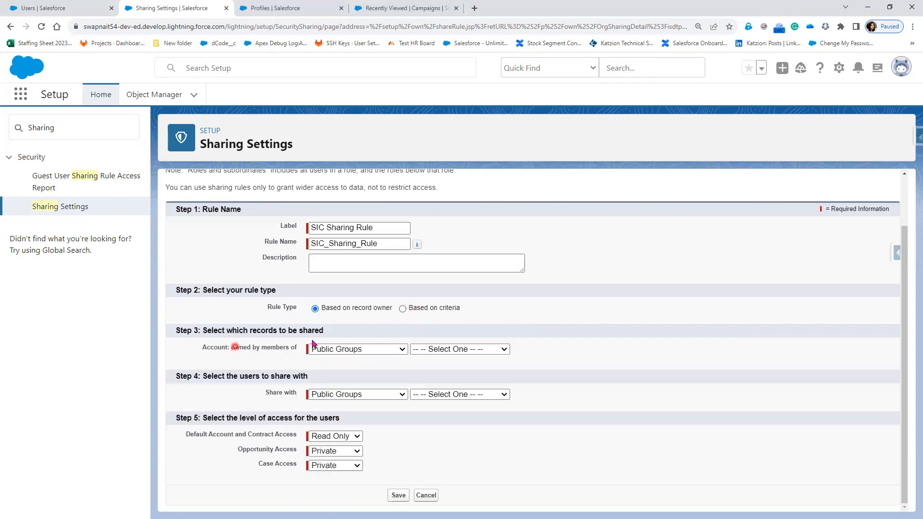
{"action": "left_click", "coordinate": [423, 311]}
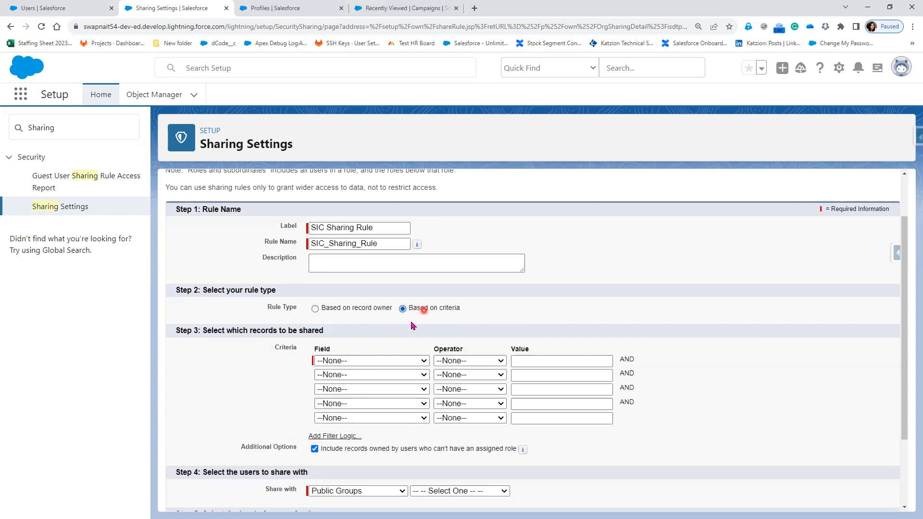
{"action": "left_click", "coordinate": [340, 366]}
{"action": "left_click", "coordinate": [341, 311]}
{"action": "left_click", "coordinate": [240, 360]}
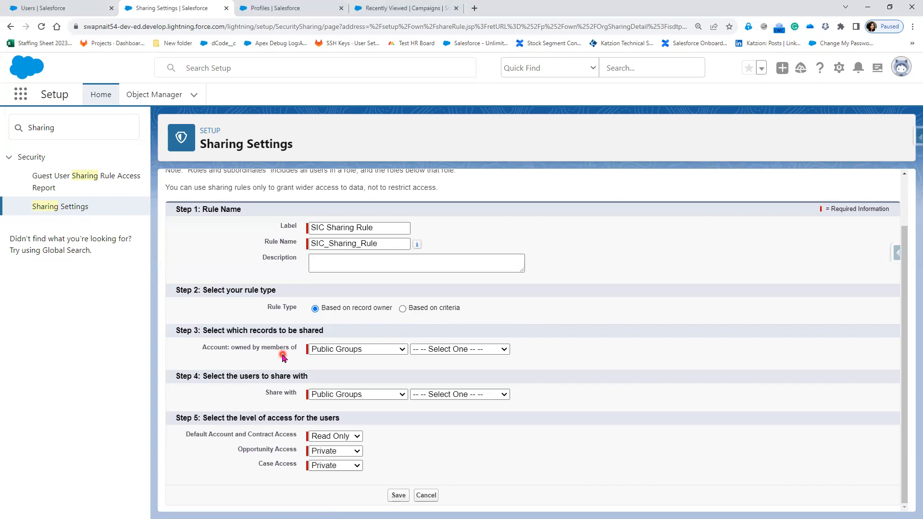
{"action": "left_click", "coordinate": [455, 312]}
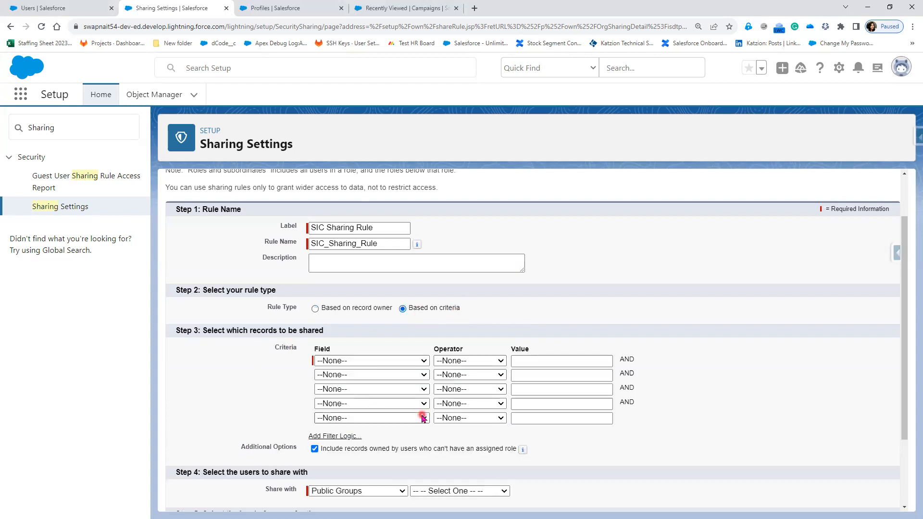
{"action": "scroll", "coordinate": [190, 384], "scroll_direction": "down", "scroll_amount": 2}
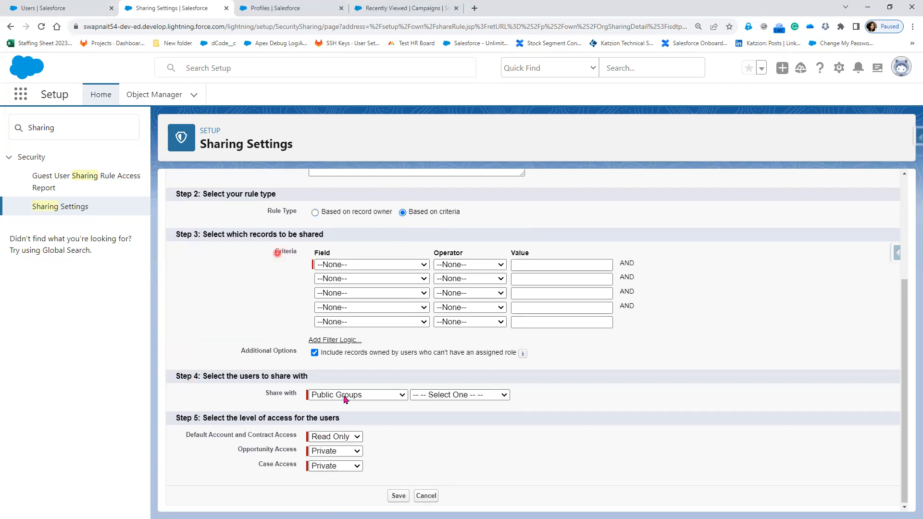
{"action": "scroll", "coordinate": [255, 359], "scroll_direction": "up", "scroll_amount": 1}
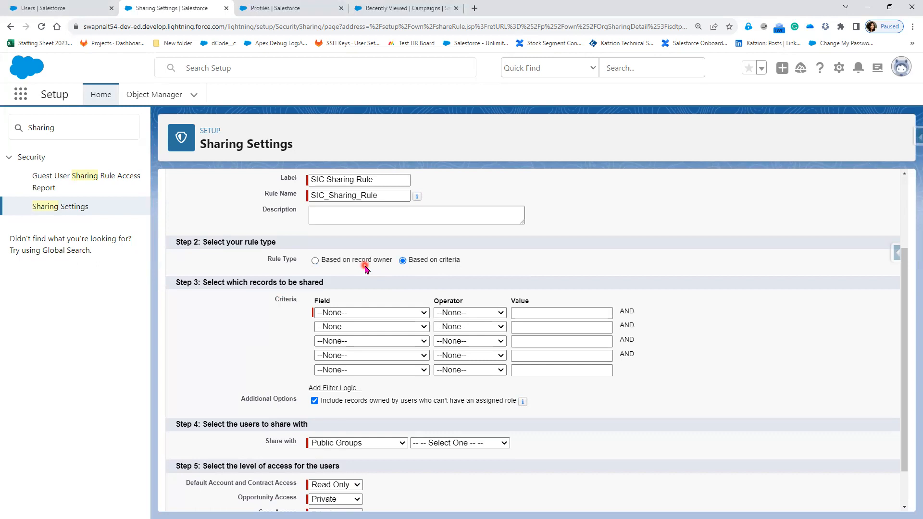
Set the first criterion's field to Rating and its operator to equals.
{"action": "left_click", "coordinate": [358, 313]}
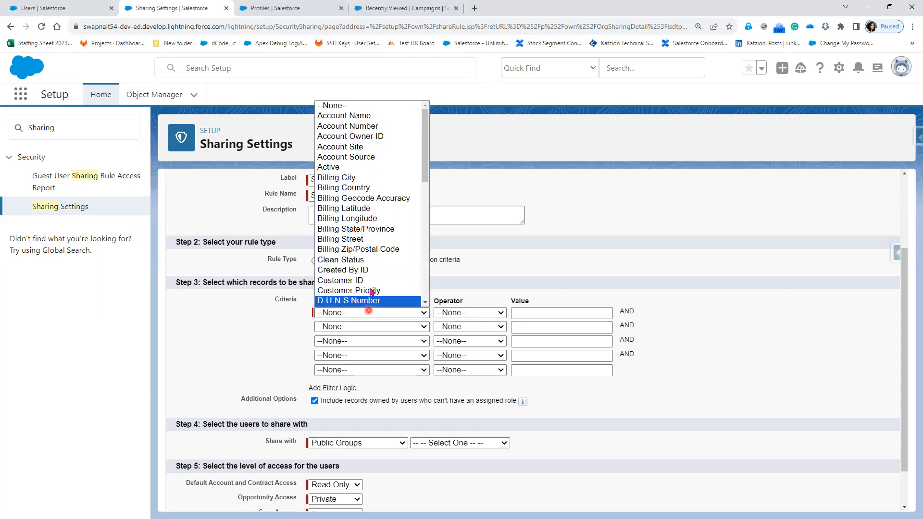
{"action": "scroll", "coordinate": [370, 283], "scroll_direction": "down", "scroll_amount": 2}
{"action": "scroll", "coordinate": [370, 280], "scroll_direction": "down", "scroll_amount": 1}
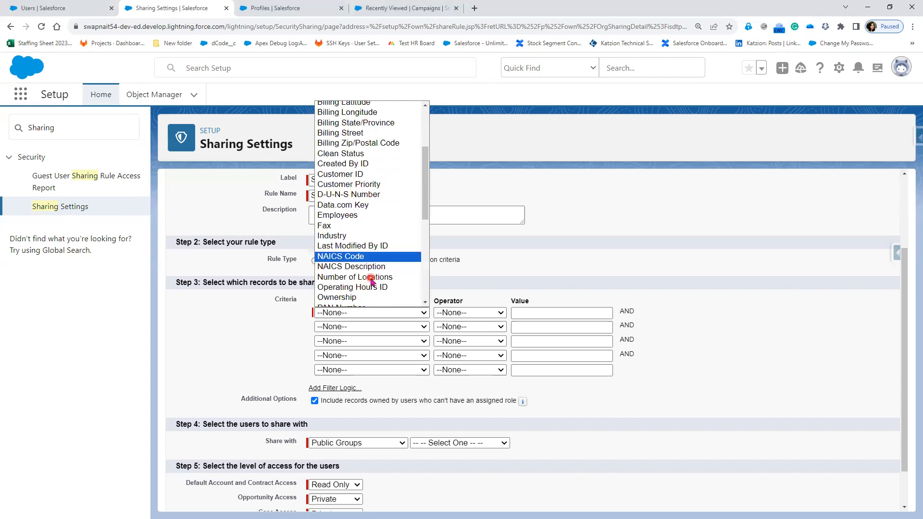
{"action": "scroll", "coordinate": [372, 281], "scroll_direction": "down", "scroll_amount": 6}
{"action": "left_click", "coordinate": [342, 138]}
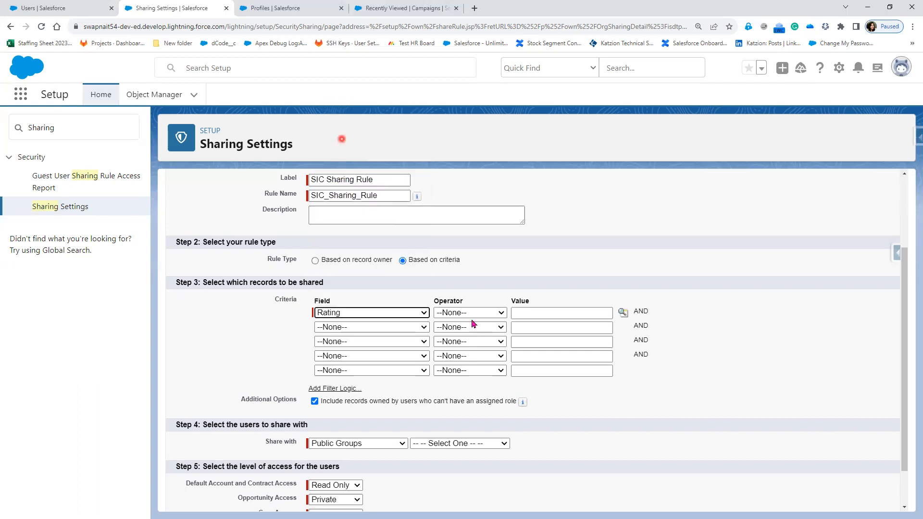
{"action": "left_click", "coordinate": [473, 314]}
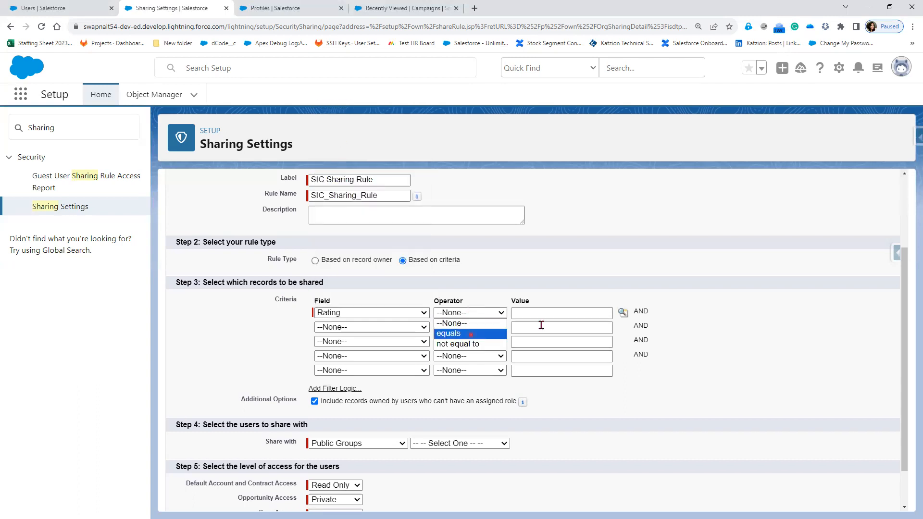
{"action": "left_click", "coordinate": [561, 278]}
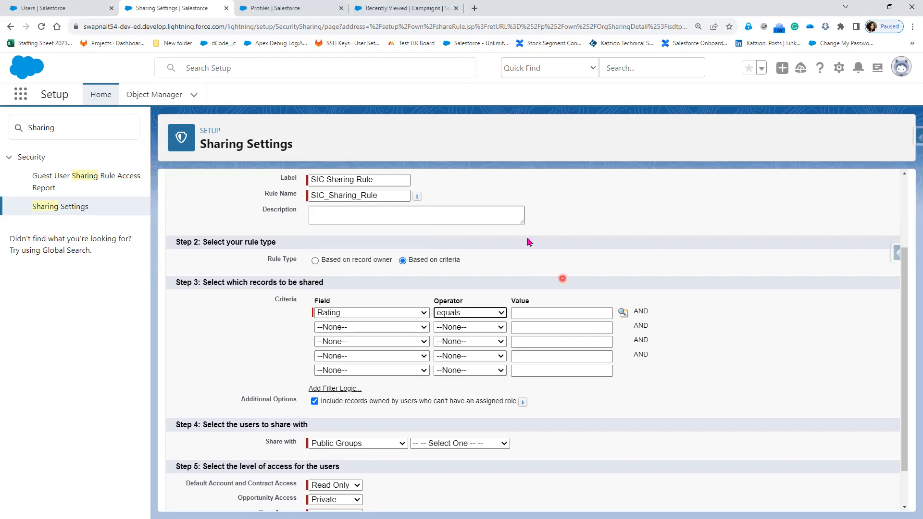
Pick Hot as the criterion value from the picklist lookup.
{"action": "left_click", "coordinate": [622, 313]}
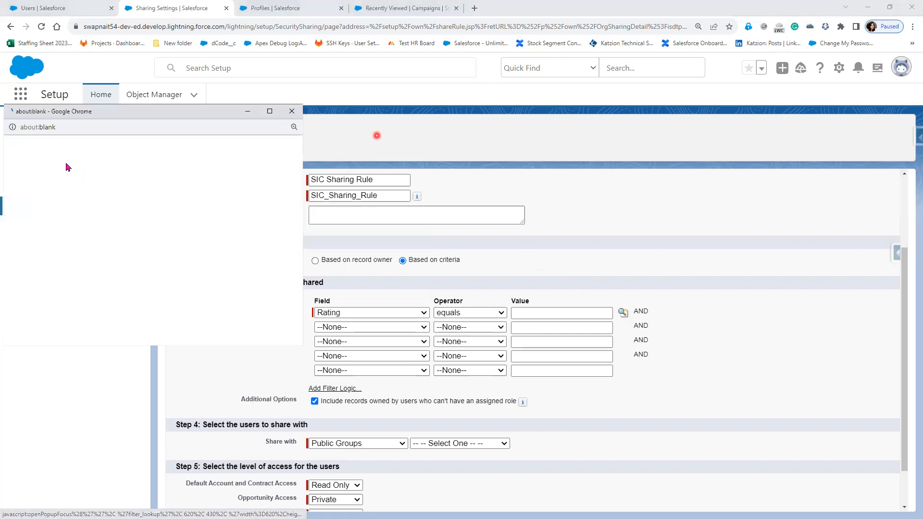
{"action": "left_click", "coordinate": [20, 216]}
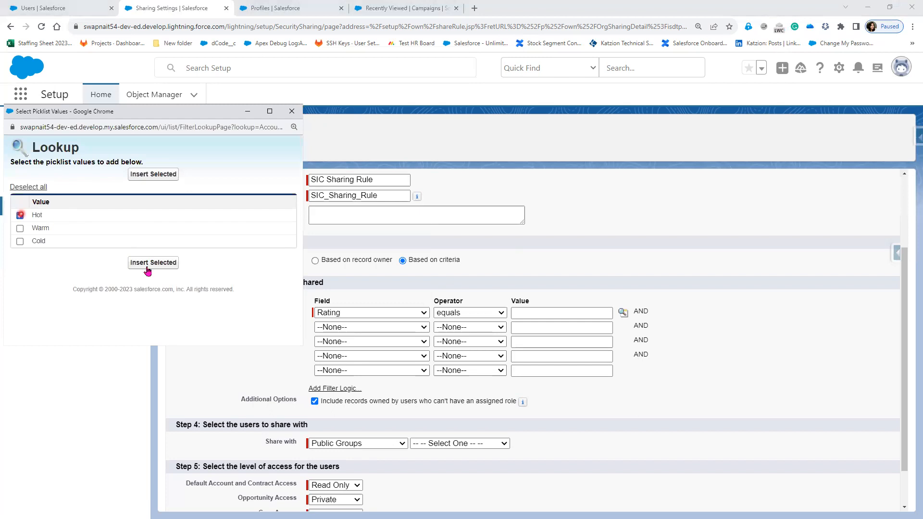
{"action": "left_click", "coordinate": [150, 265]}
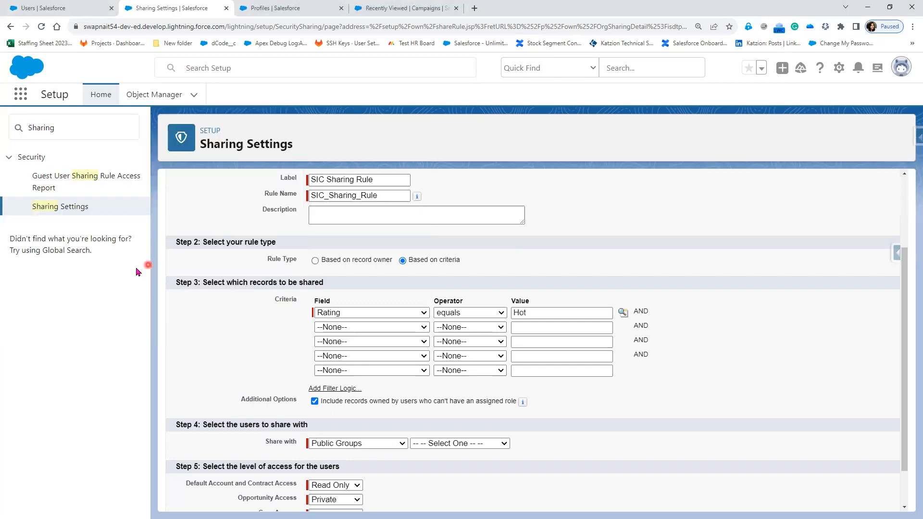
Set the second criterion's field to Industry and its operator to equals.
{"action": "left_click", "coordinate": [376, 327]}
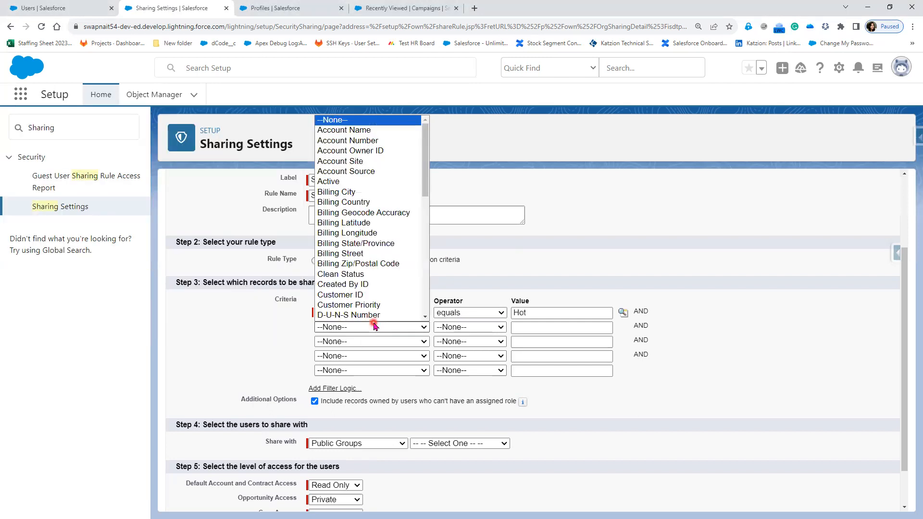
{"action": "scroll", "coordinate": [369, 286], "scroll_direction": "down", "scroll_amount": 10}
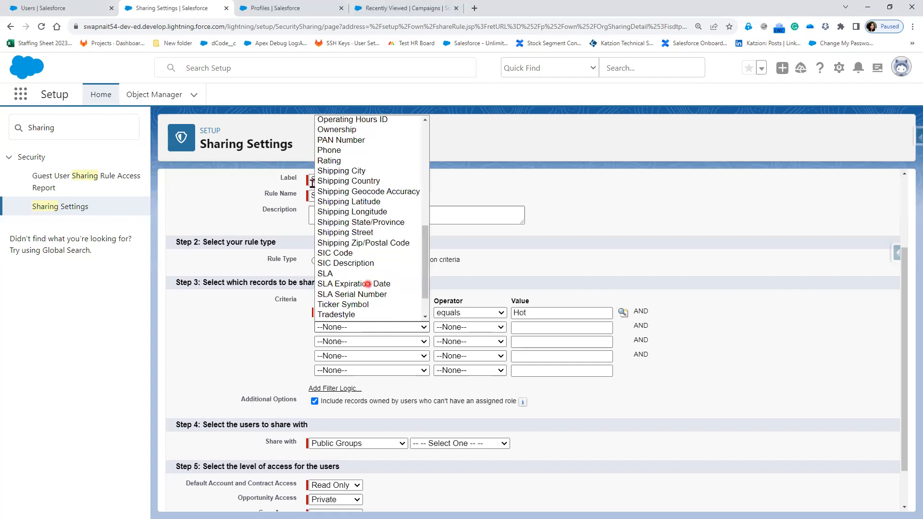
{"action": "scroll", "coordinate": [353, 284], "scroll_direction": "down", "scroll_amount": 2}
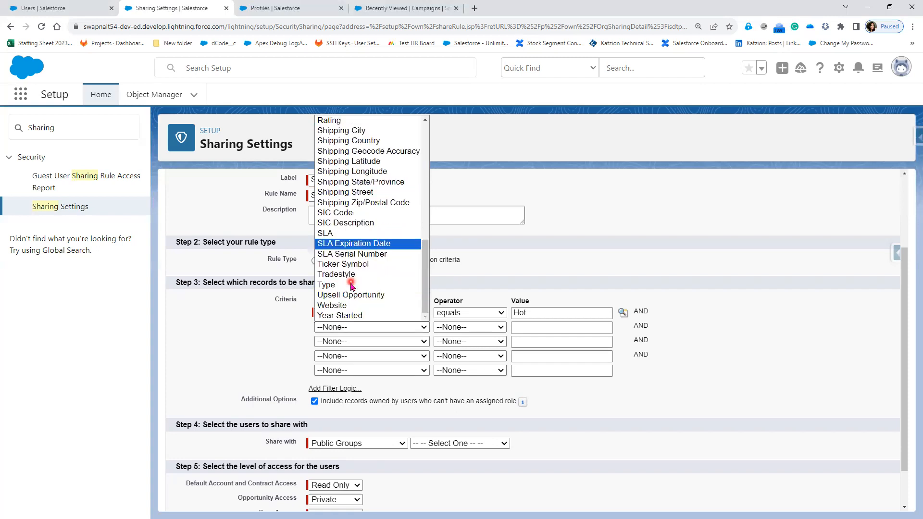
{"action": "scroll", "coordinate": [351, 285], "scroll_direction": "up", "scroll_amount": 3}
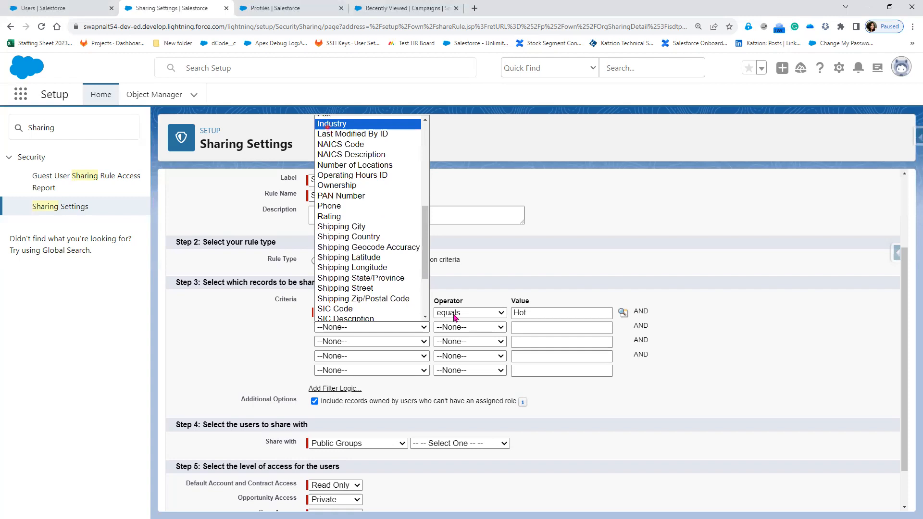
{"action": "left_click", "coordinate": [327, 125]}
{"action": "left_click", "coordinate": [457, 327]}
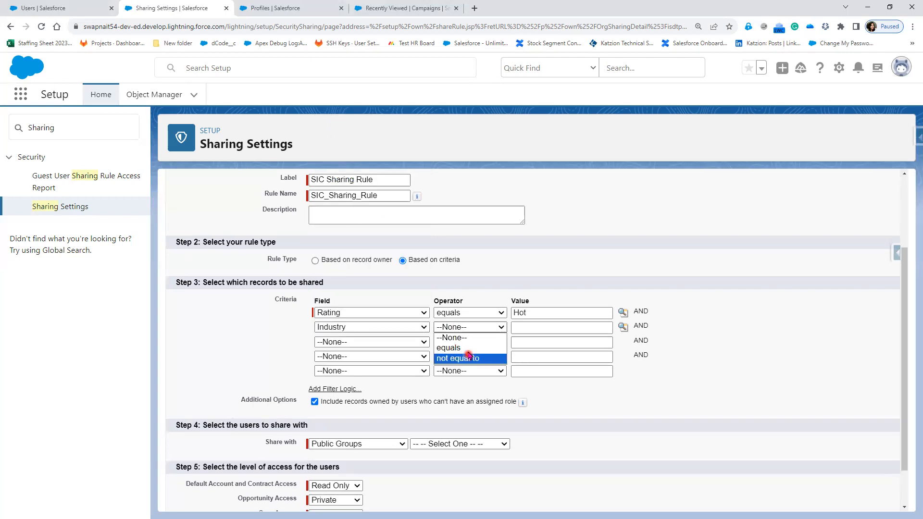
{"action": "left_click", "coordinate": [463, 347]}
Pick Finance as the Industry value from the picklist lookup.
{"action": "left_click", "coordinate": [624, 326]}
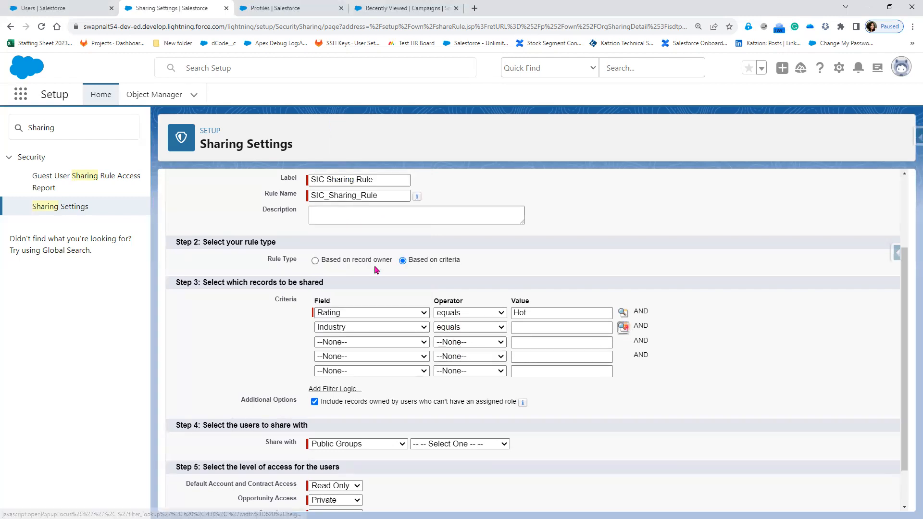
{"action": "left_click", "coordinate": [79, 222]}
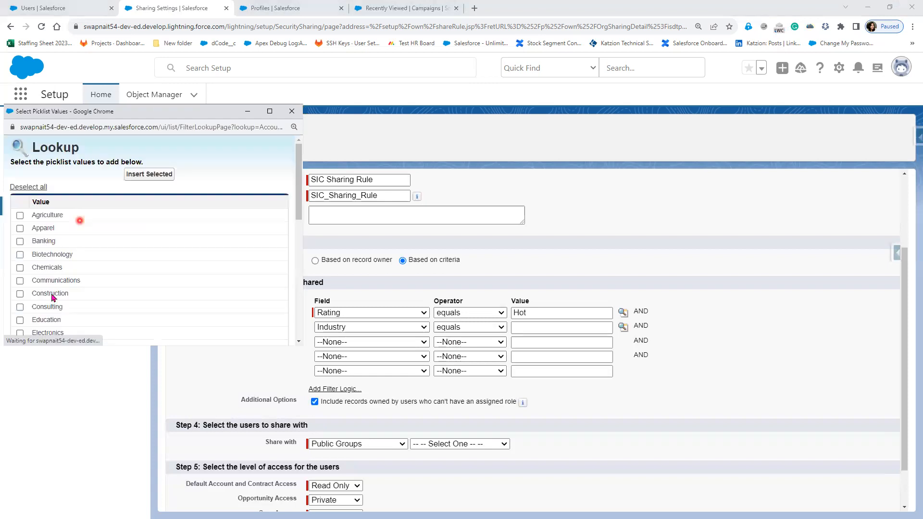
{"action": "scroll", "coordinate": [34, 304], "scroll_direction": "down", "scroll_amount": 1}
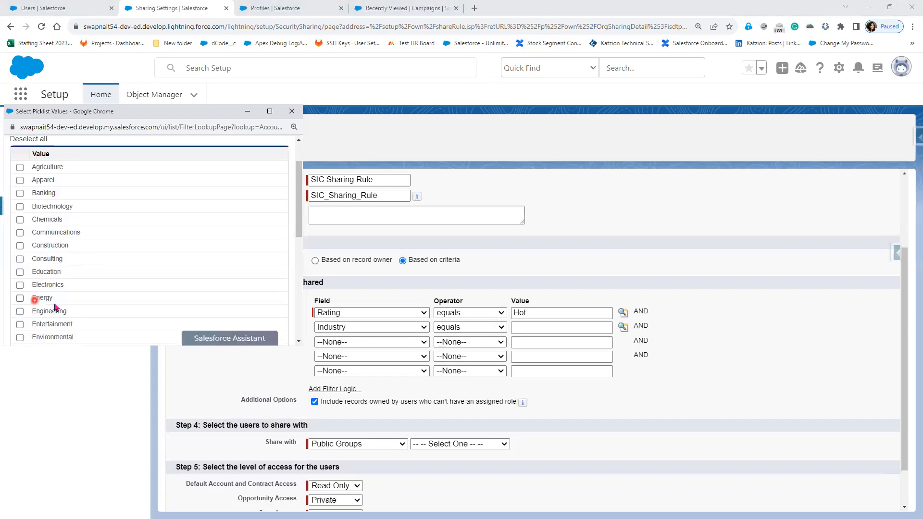
{"action": "scroll", "coordinate": [29, 306], "scroll_direction": "down", "scroll_amount": 1}
{"action": "left_click", "coordinate": [30, 301]}
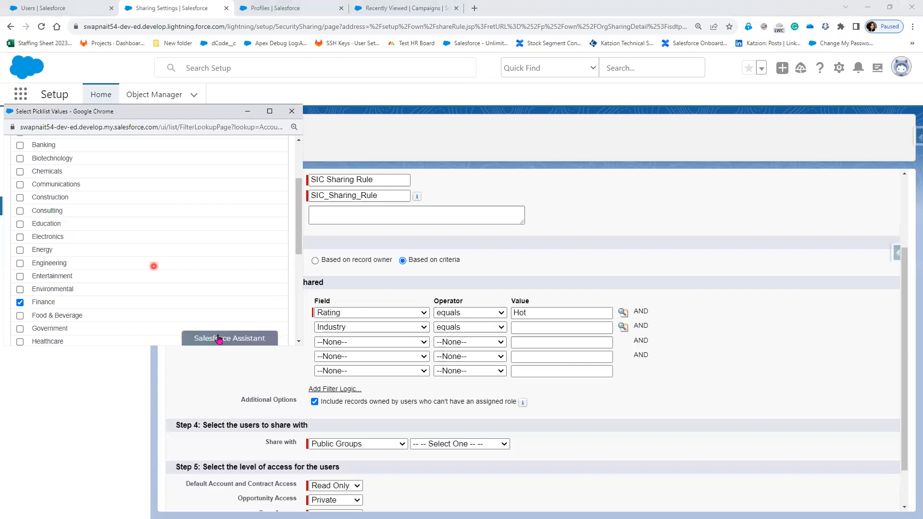
{"action": "scroll", "coordinate": [187, 293], "scroll_direction": "down", "scroll_amount": 1}
{"action": "scroll", "coordinate": [135, 328], "scroll_direction": "down", "scroll_amount": 3}
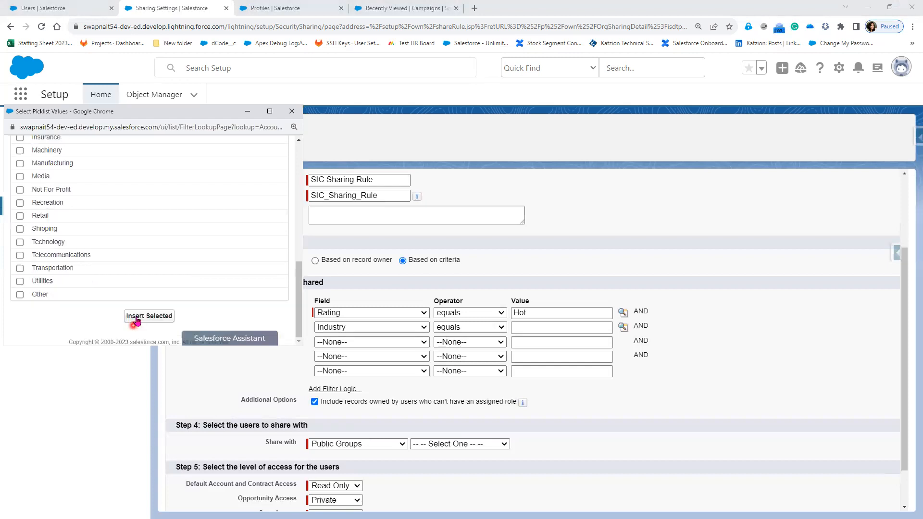
{"action": "left_click", "coordinate": [138, 322]}
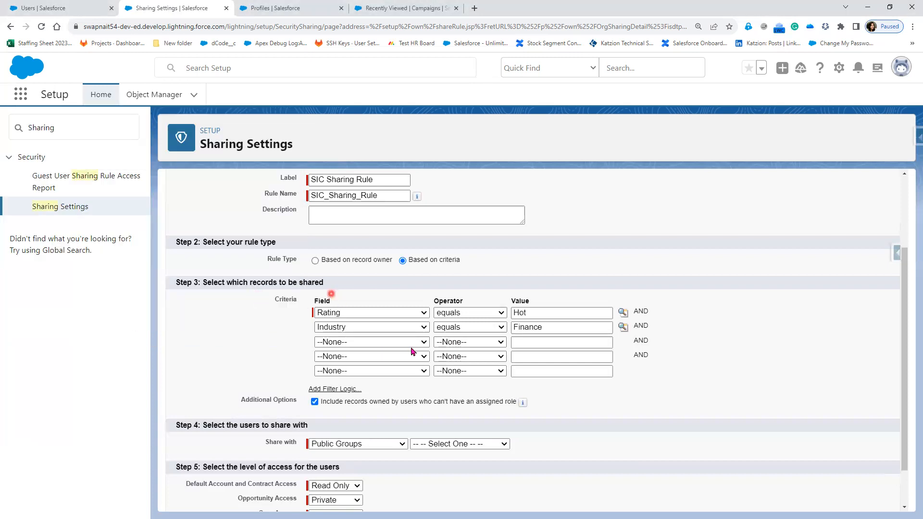
Set the third criterion's field to Active and its operator to equals.
{"action": "left_click", "coordinate": [391, 342]}
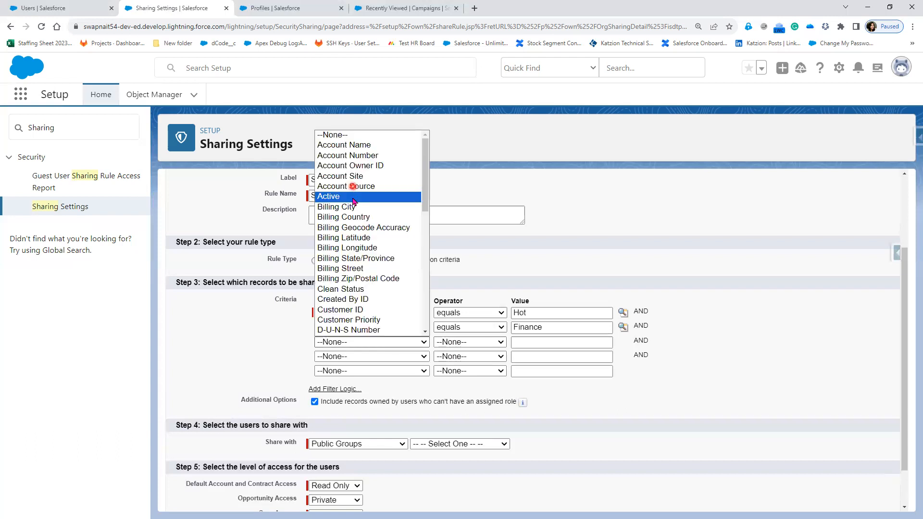
{"action": "left_click", "coordinate": [353, 198]}
{"action": "left_click", "coordinate": [486, 340]}
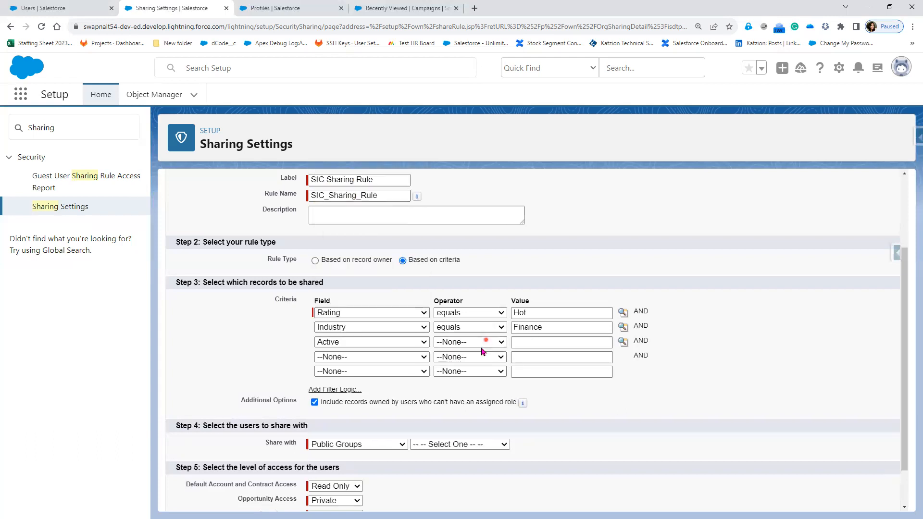
{"action": "left_click", "coordinate": [480, 346]}
{"action": "left_click", "coordinate": [472, 364]}
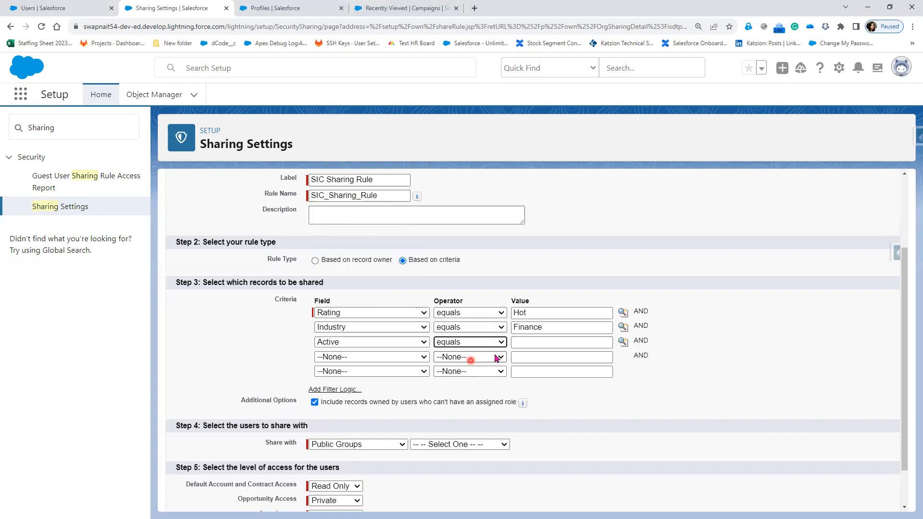
Pick Yes as the Active value from the picklist lookup.
{"action": "left_click", "coordinate": [538, 345]}
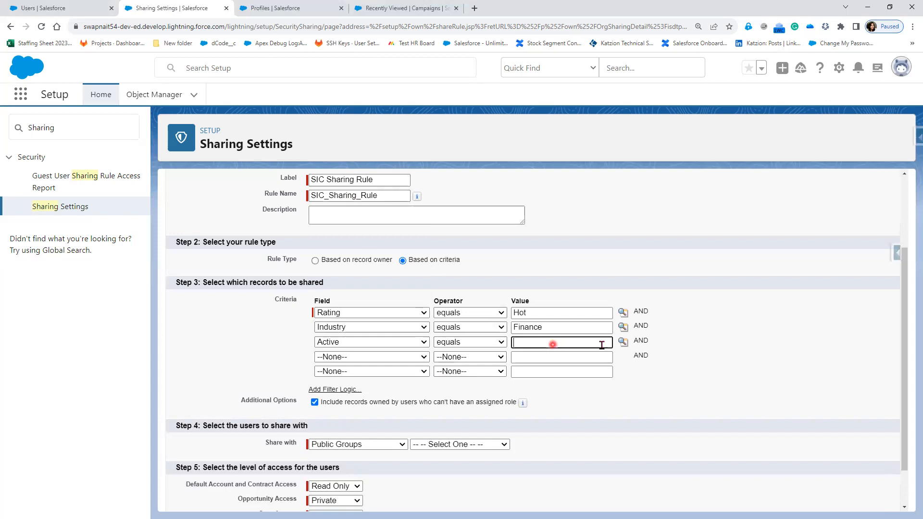
{"action": "left_click", "coordinate": [621, 343]}
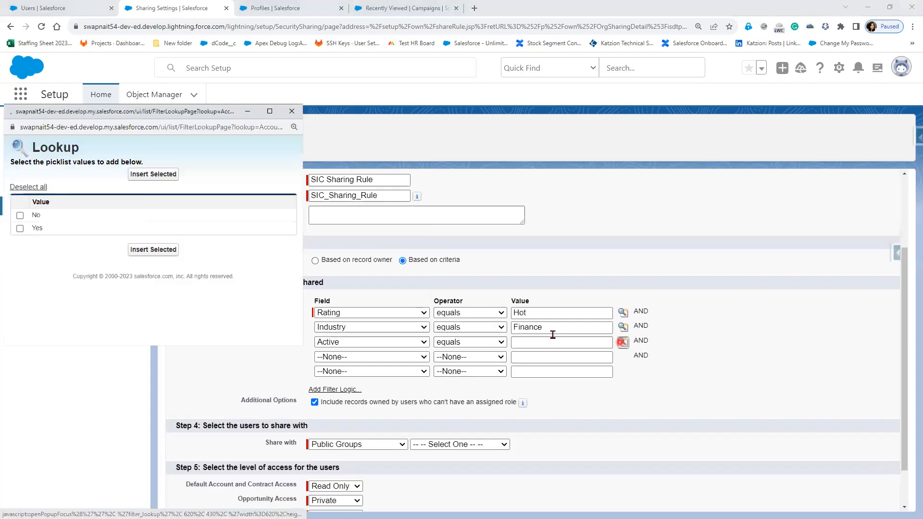
{"action": "left_click", "coordinate": [20, 228]}
{"action": "left_click", "coordinate": [152, 174]}
{"action": "left_click", "coordinate": [623, 344]}
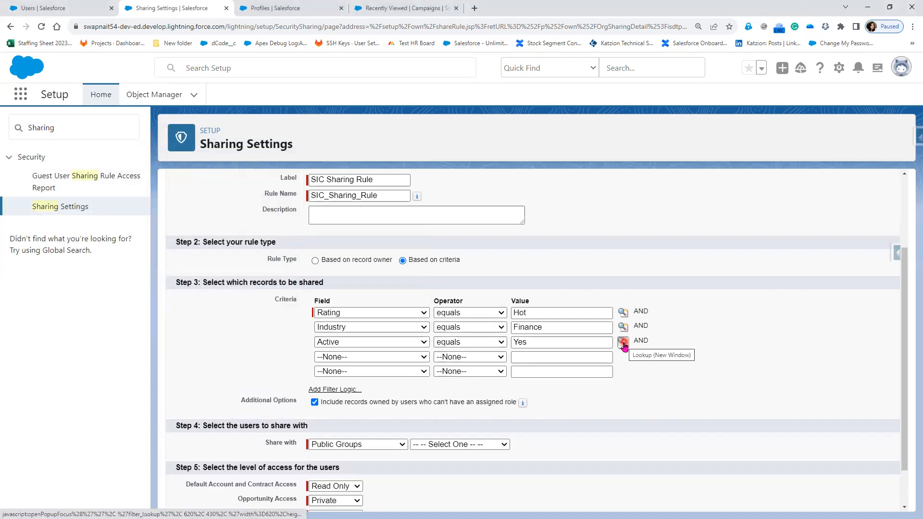
Set the fourth criterion's field to Customer Priority and its operator to equals.
{"action": "left_click", "coordinate": [338, 358]}
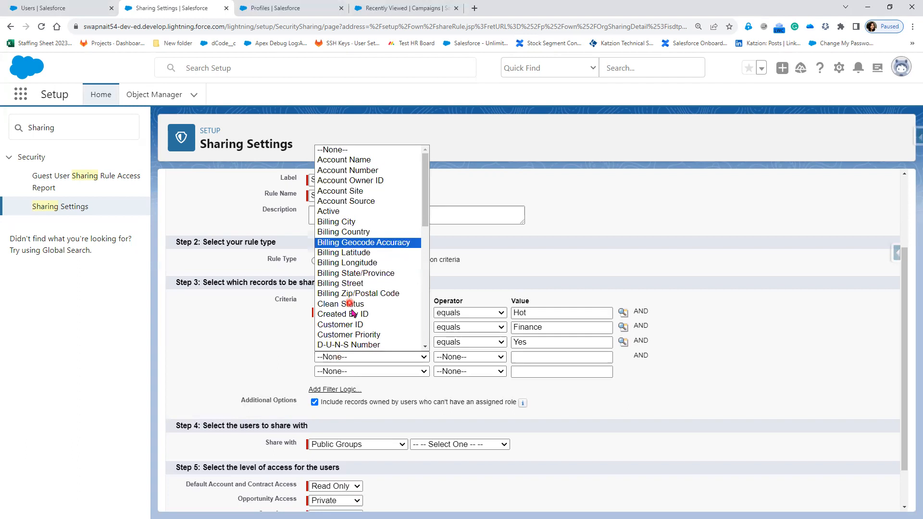
{"action": "scroll", "coordinate": [376, 247], "scroll_direction": "down", "scroll_amount": 3}
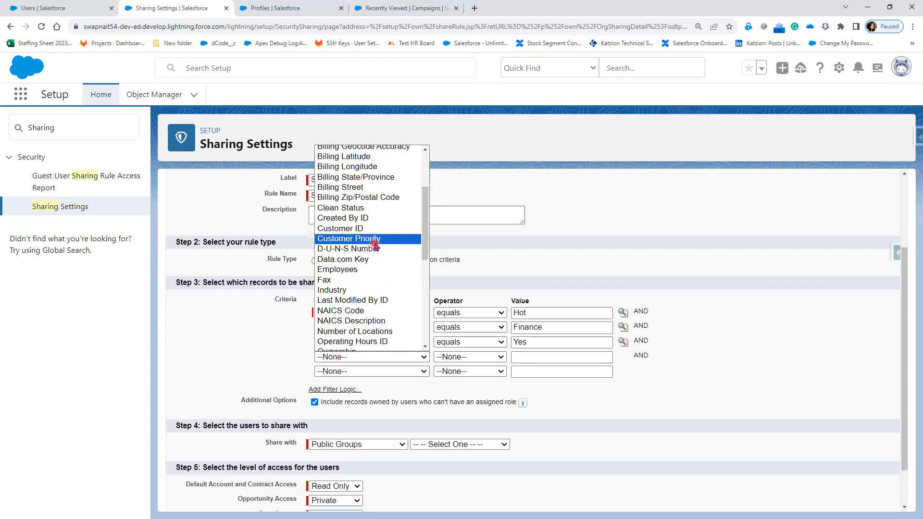
{"action": "left_click", "coordinate": [374, 244]}
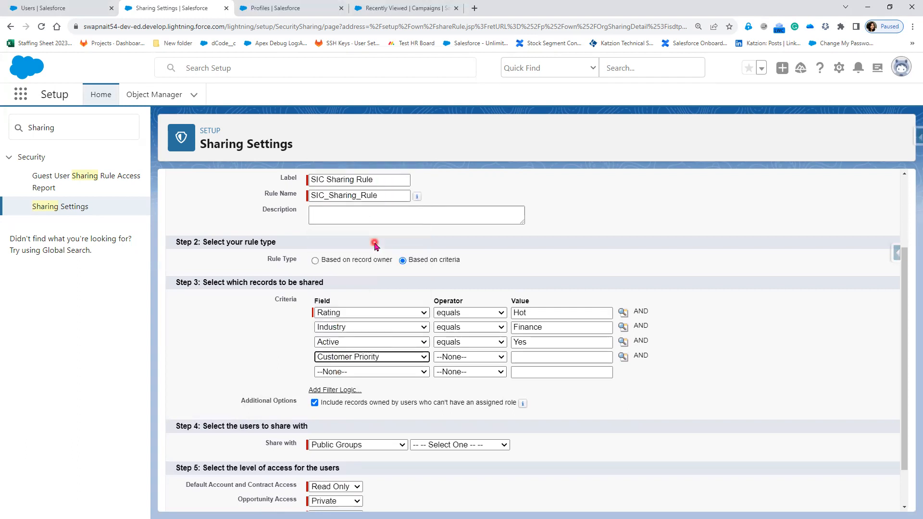
{"action": "left_click", "coordinate": [465, 360]}
{"action": "left_click", "coordinate": [449, 378]}
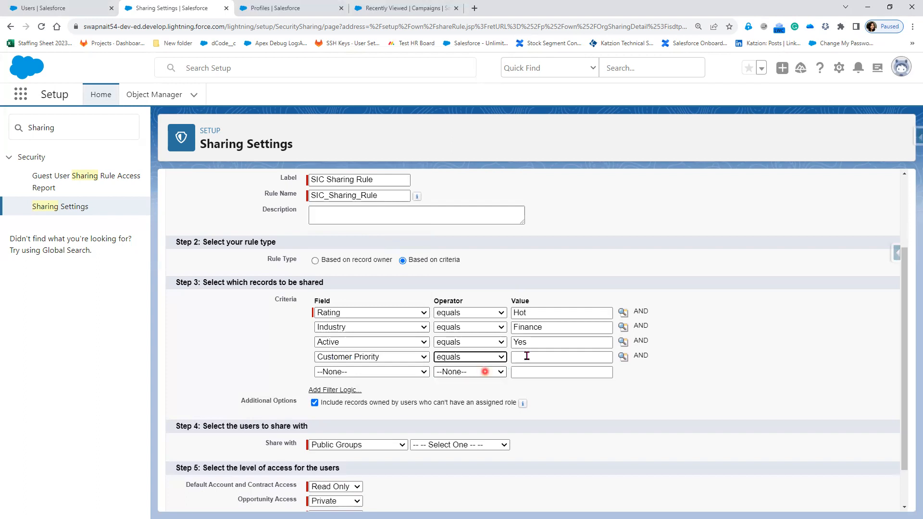
Pick High as the Customer Priority value from the picklist lookup.
{"action": "left_click", "coordinate": [577, 360]}
{"action": "left_click", "coordinate": [625, 360]}
{"action": "left_click", "coordinate": [60, 213]}
{"action": "left_click", "coordinate": [34, 215]}
{"action": "left_click", "coordinate": [143, 265]}
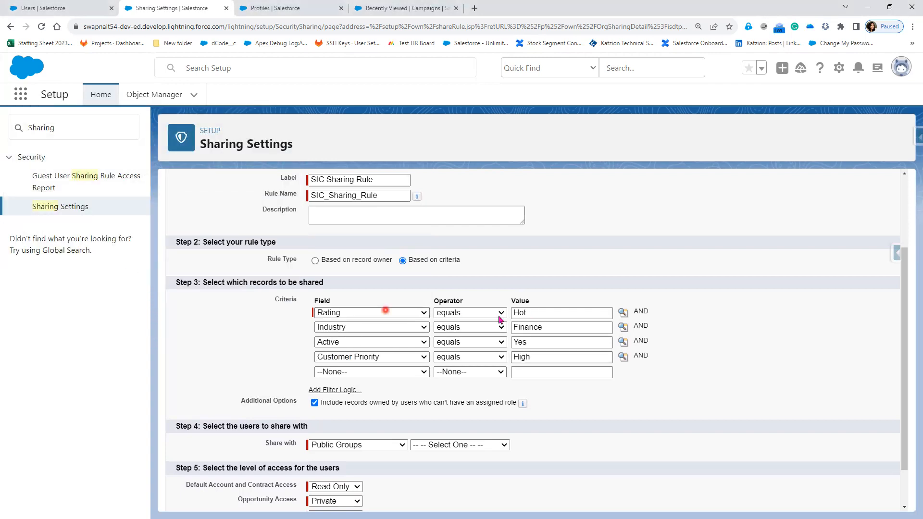
Review the four criteria rows and the additional options of the sharing rule.
{"action": "left_click", "coordinate": [530, 316]}
{"action": "left_click", "coordinate": [344, 252]}
{"action": "left_click", "coordinate": [377, 313]}
{"action": "left_click", "coordinate": [360, 305]}
{"action": "left_click", "coordinate": [297, 315]}
{"action": "left_click", "coordinate": [322, 318]}
{"action": "left_click", "coordinate": [482, 311]}
{"action": "left_click", "coordinate": [310, 327]}
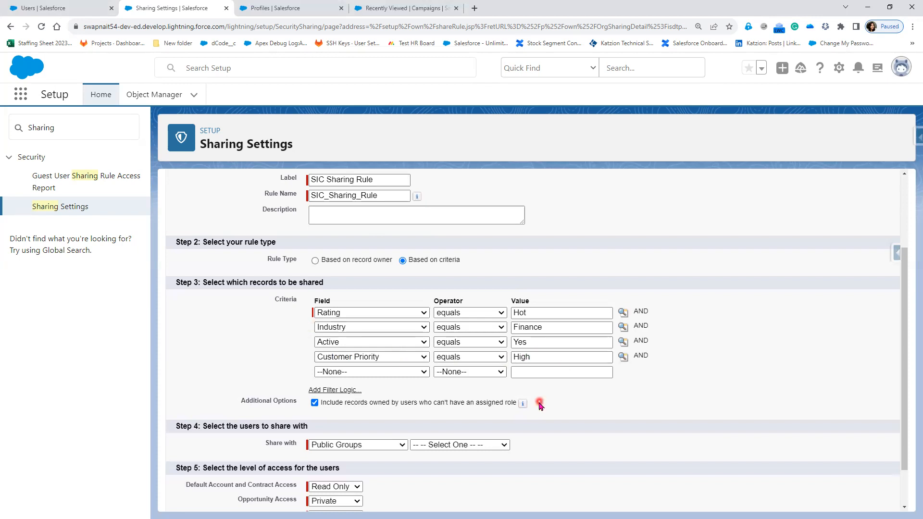
Share the matching records with the Bangalore Sales Group public group.
{"action": "scroll", "coordinate": [397, 406], "scroll_direction": "down", "scroll_amount": 1}
{"action": "left_click", "coordinate": [444, 399]}
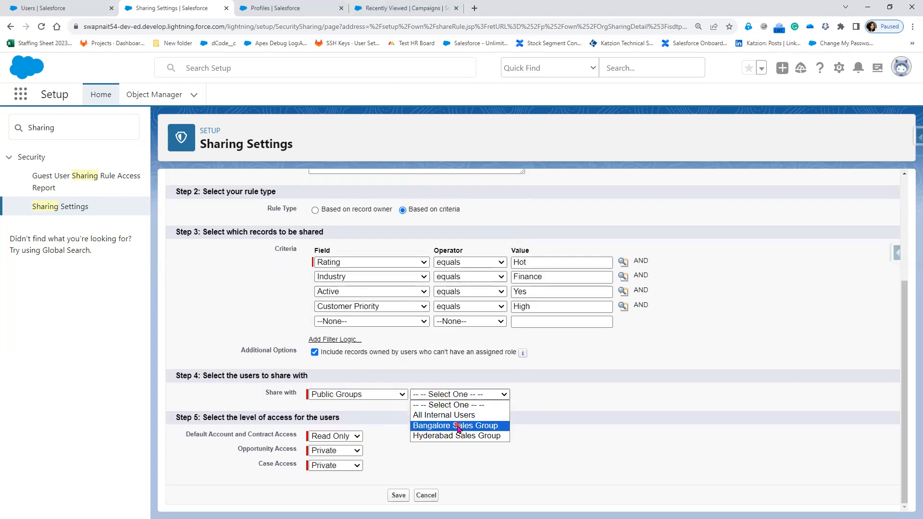
{"action": "left_click", "coordinate": [458, 426]}
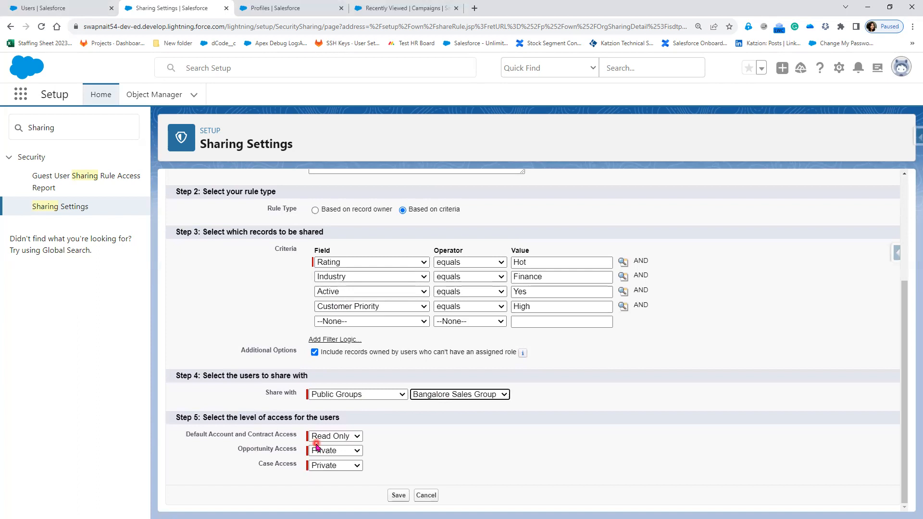
Set Default Account and Contract Access to Read/Write and save the rule, accepting the recalculation prompt.
{"action": "left_click", "coordinate": [336, 436]}
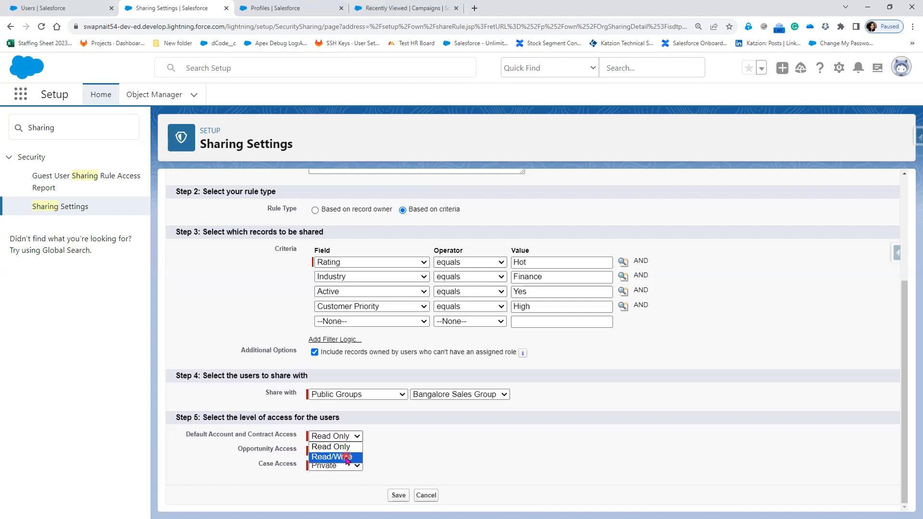
{"action": "left_click", "coordinate": [347, 458]}
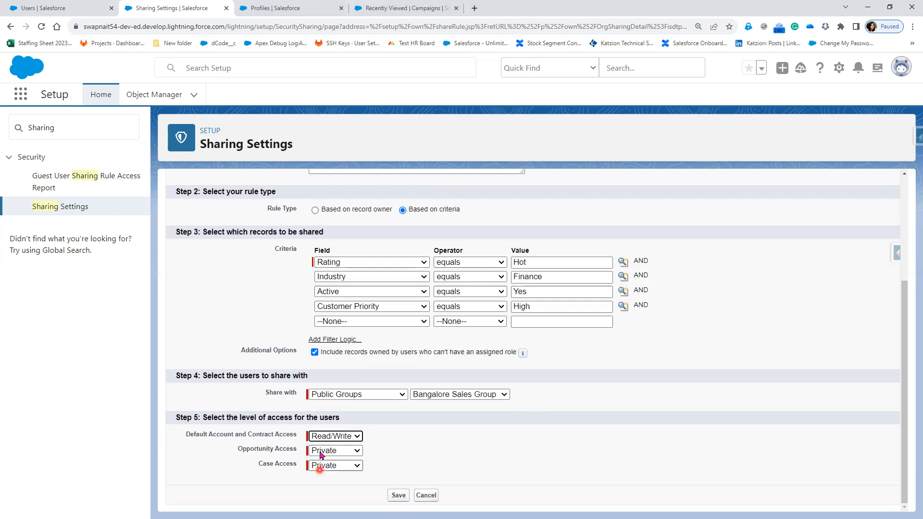
{"action": "left_click", "coordinate": [398, 495]}
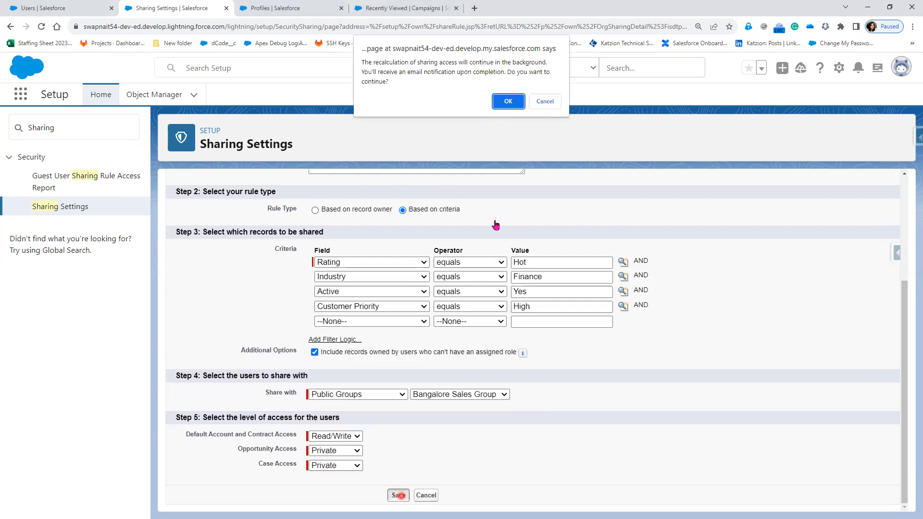
{"action": "left_click", "coordinate": [508, 103]}
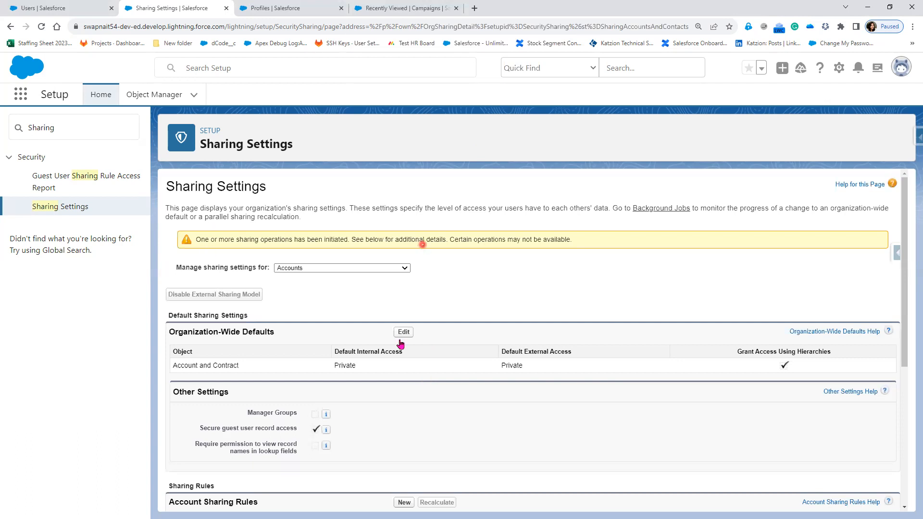
Reload the Sharing Settings page to check the account sharing rules list.
{"action": "scroll", "coordinate": [422, 398], "scroll_direction": "down", "scroll_amount": 3}
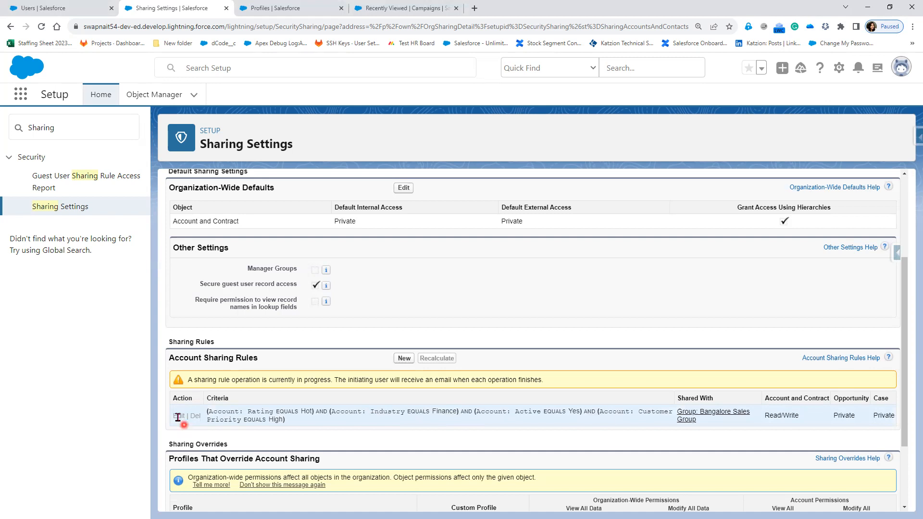
{"action": "left_click", "coordinate": [41, 26]}
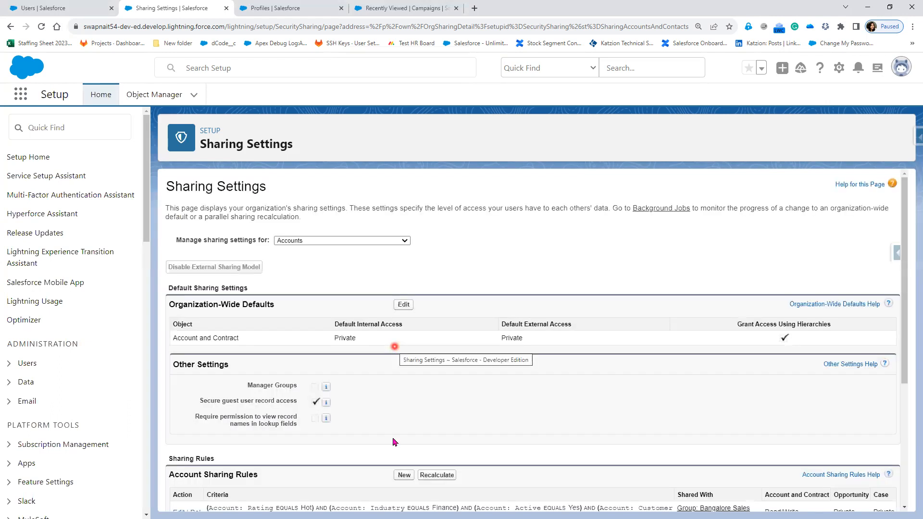
{"action": "scroll", "coordinate": [259, 397], "scroll_direction": "down", "scroll_amount": 3}
Edit the SIC Sharing Rule and add filter logic to its criteria.
{"action": "left_click", "coordinate": [179, 369]}
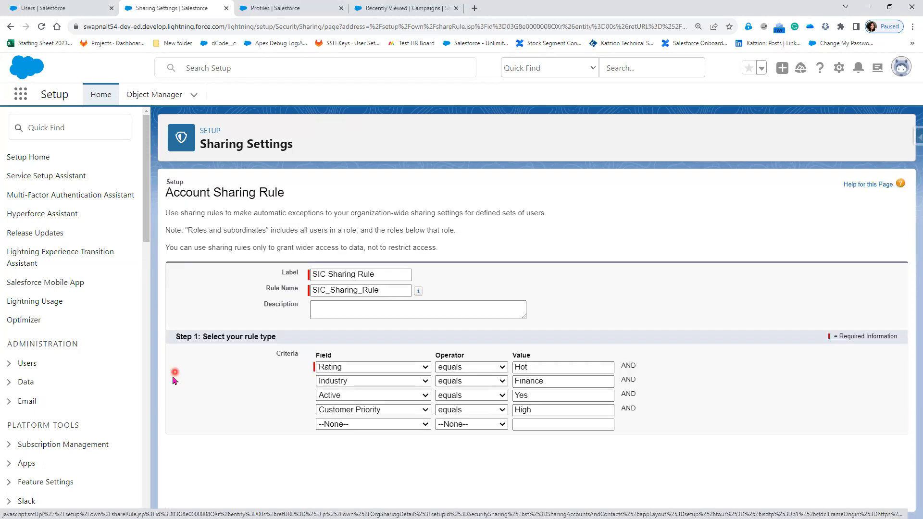
{"action": "scroll", "coordinate": [359, 346], "scroll_direction": "down", "scroll_amount": 1}
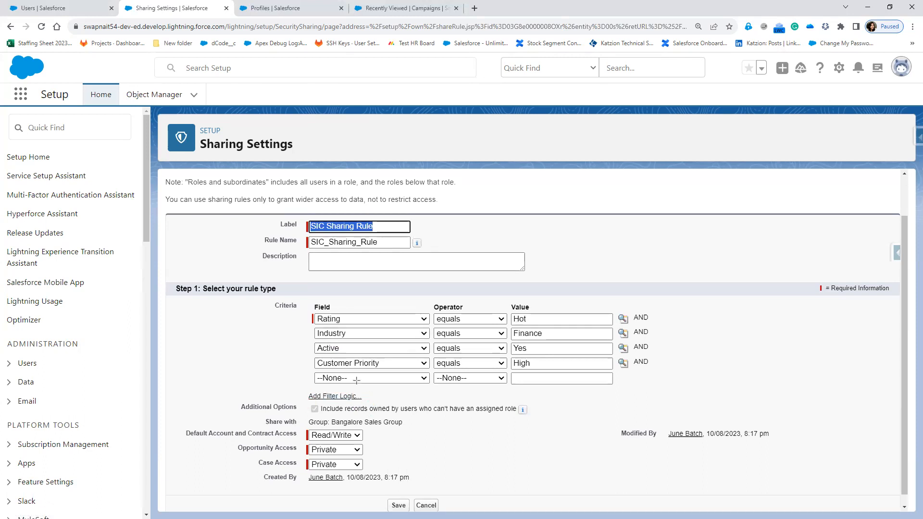
{"action": "left_click_drag", "start_coordinate": [292, 390], "coordinate": [372, 408]}
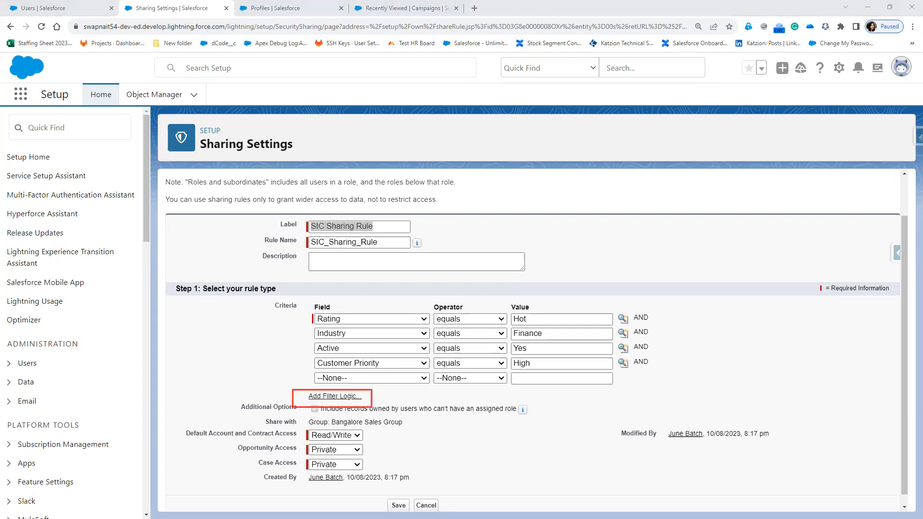
{"action": "left_click", "coordinate": [327, 396]}
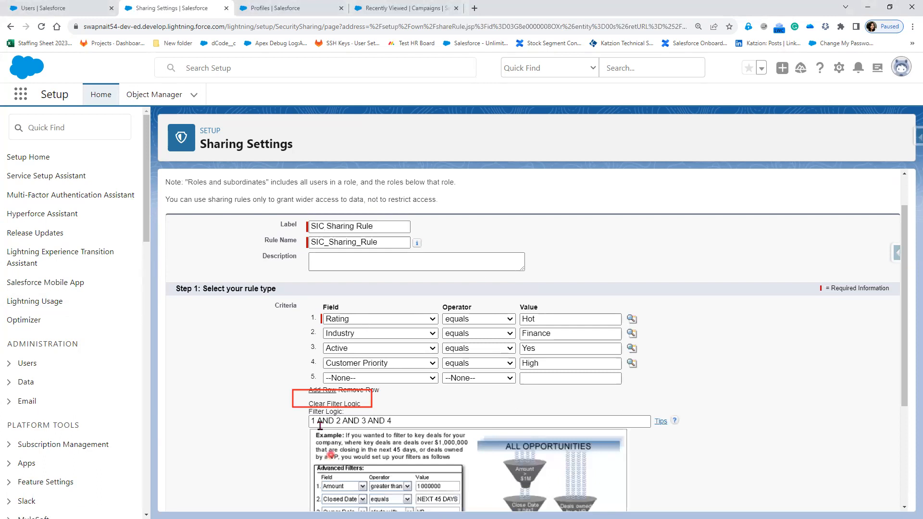
Change the SIC Sharing Rule's filter logic to (1 OR 2) AND 3 AND 4 and save, accepting the recalculation prompt.
{"action": "left_click", "coordinate": [397, 423]}
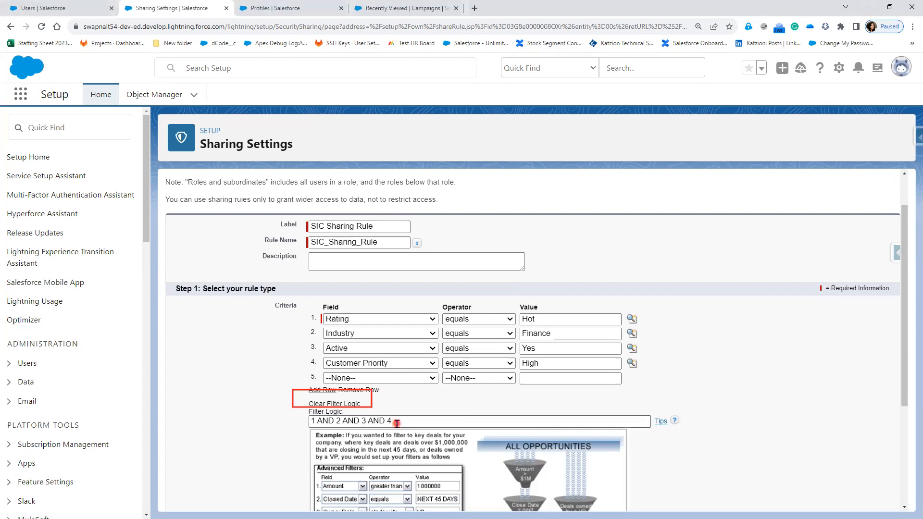
{"action": "left_click", "coordinate": [375, 424]}
{"action": "left_click", "coordinate": [385, 403]}
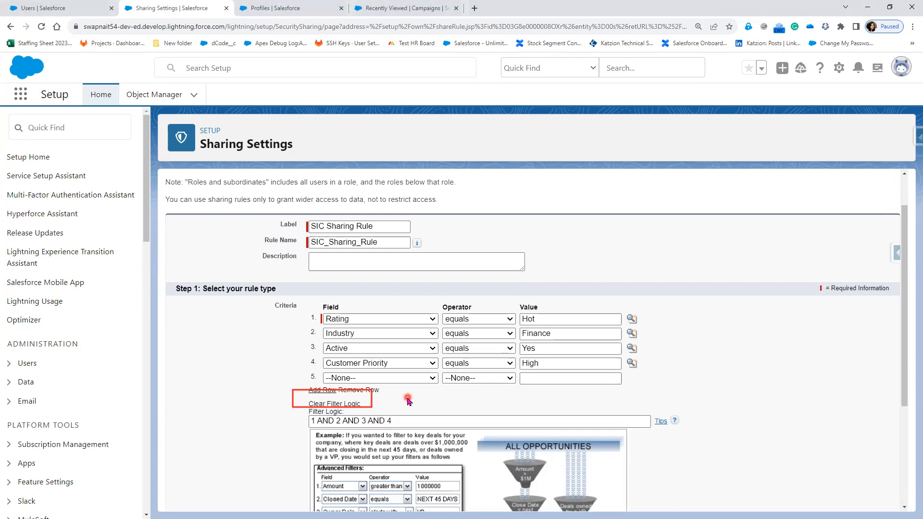
{"action": "left_click", "coordinate": [245, 406]}
{"action": "scroll", "coordinate": [260, 408], "scroll_direction": "down", "scroll_amount": 2}
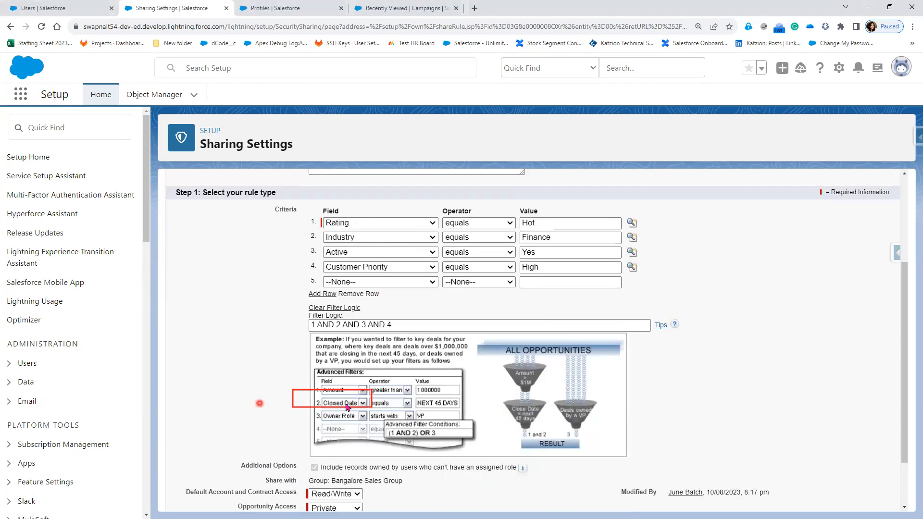
{"action": "left_click", "coordinate": [328, 325]}
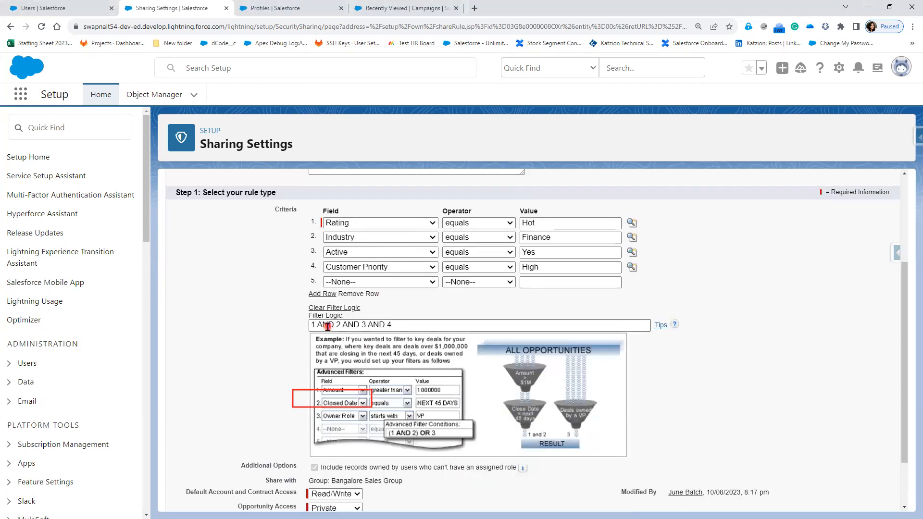
{"action": "double_click", "coordinate": [327, 326]}
{"action": "double_click", "coordinate": [356, 326]}
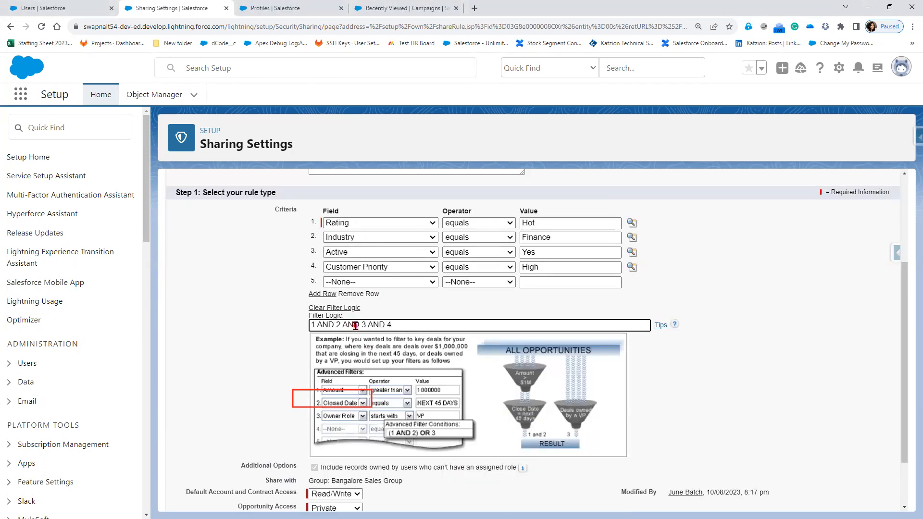
{"action": "double_click", "coordinate": [376, 325]}
{"action": "double_click", "coordinate": [327, 324]}
{"action": "type", "text": "OR"}
{"action": "type", "text": " )"}
{"action": "type", "text": "("}
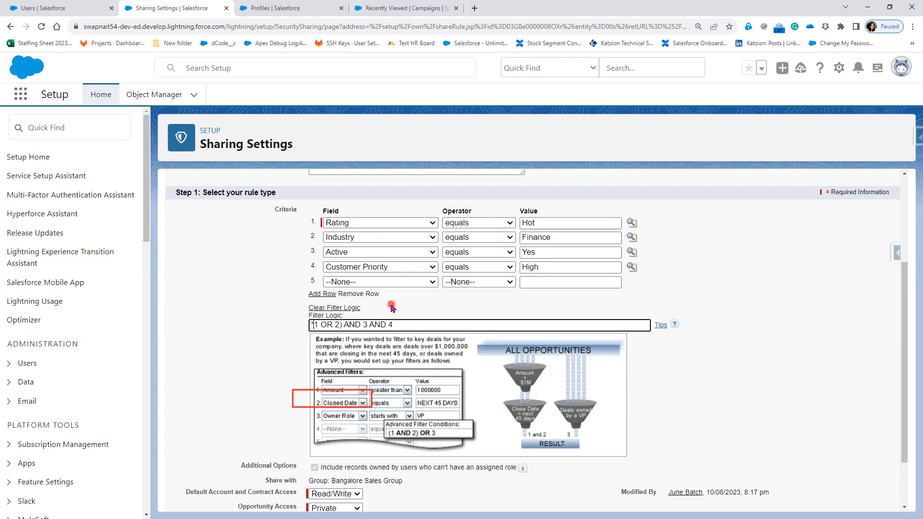
{"action": "key", "text": "BackSpace"}
{"action": "type", "text": "("}
{"action": "left_click", "coordinate": [355, 323]}
{"action": "scroll", "coordinate": [407, 496], "scroll_direction": "down", "scroll_amount": 2}
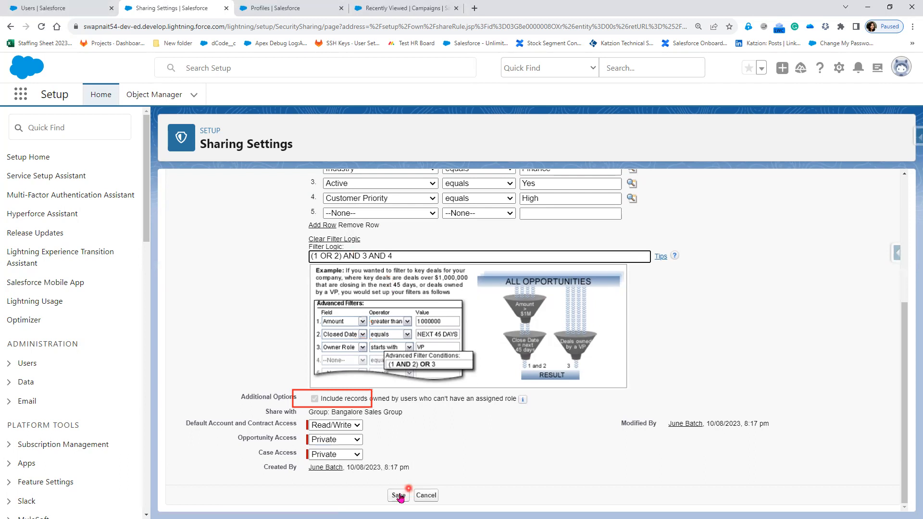
{"action": "left_click", "coordinate": [398, 496]}
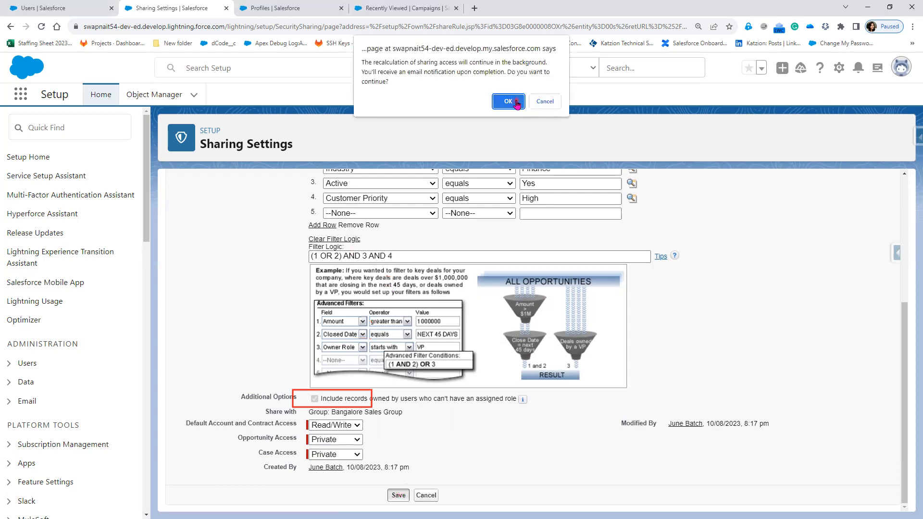
{"action": "key", "text": "Return"}
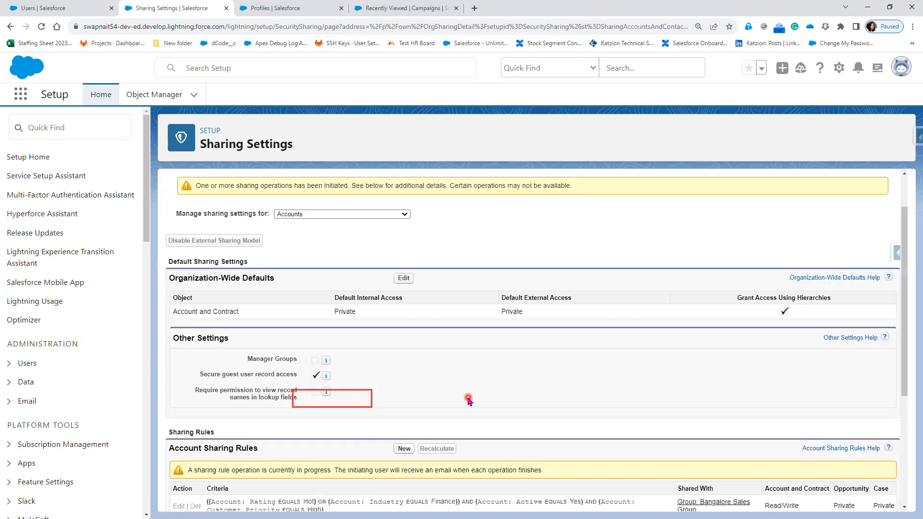
Reload Sharing Settings and review the updated criteria in the account sharing rules list.
{"action": "scroll", "coordinate": [468, 399], "scroll_direction": "down", "scroll_amount": 2}
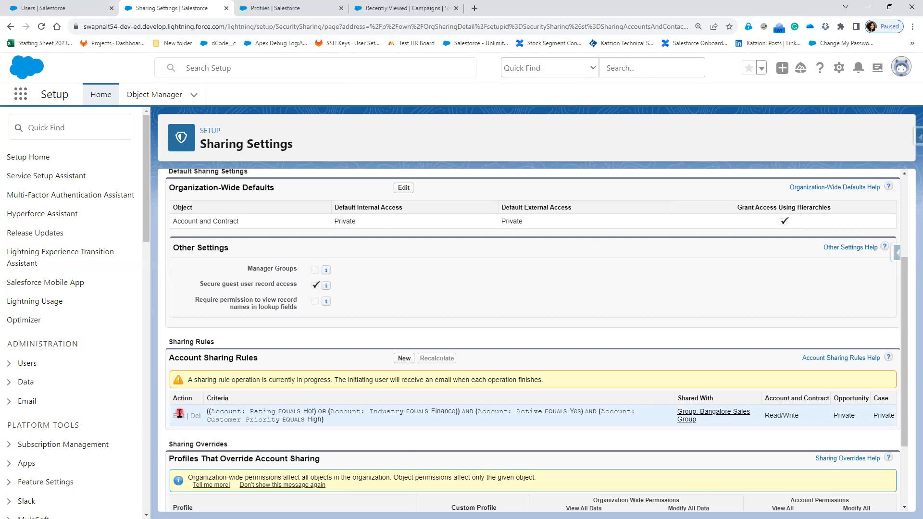
{"action": "left_click", "coordinate": [41, 28]}
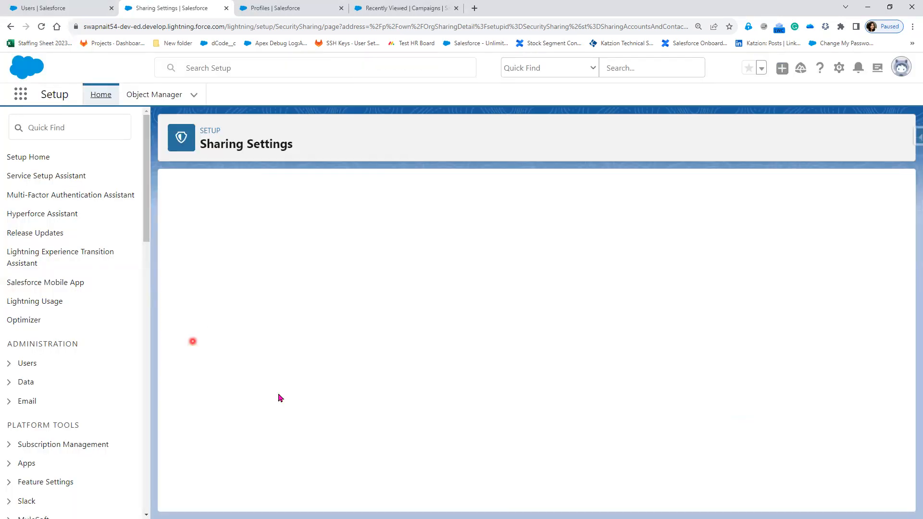
{"action": "scroll", "coordinate": [201, 391], "scroll_direction": "down", "scroll_amount": 3}
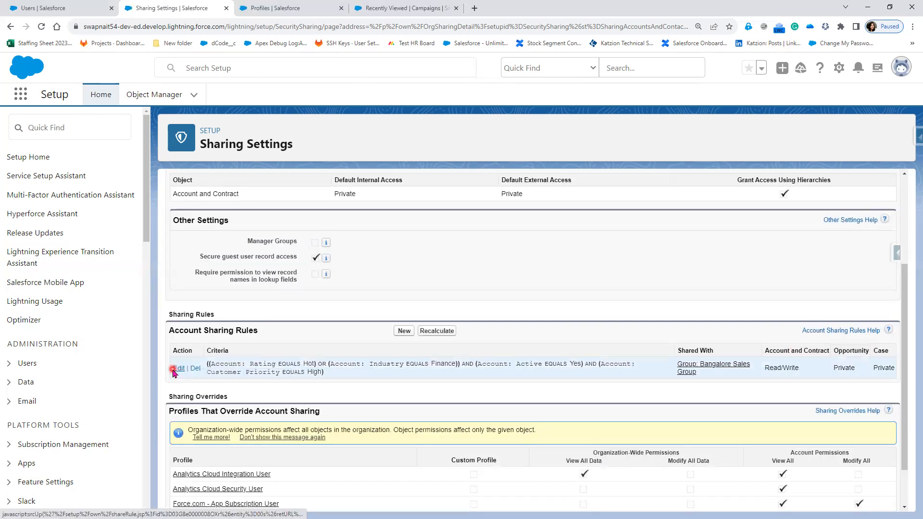
Edit the SIC Sharing Rule, set Opportunity Access and Case Access to Read/Write, and save, accepting the recalculation prompt.
{"action": "left_click", "coordinate": [178, 368]}
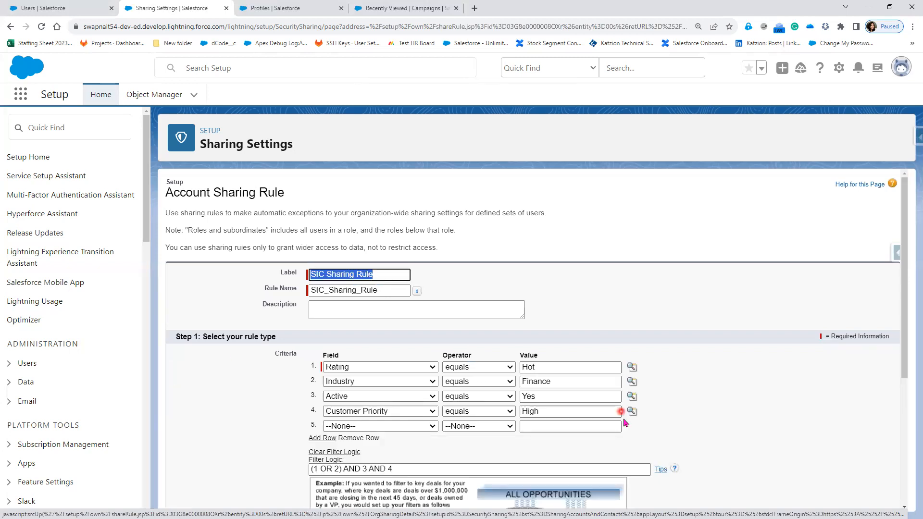
{"action": "scroll", "coordinate": [569, 414], "scroll_direction": "down", "scroll_amount": 3}
{"action": "scroll", "coordinate": [550, 439], "scroll_direction": "down", "scroll_amount": 2}
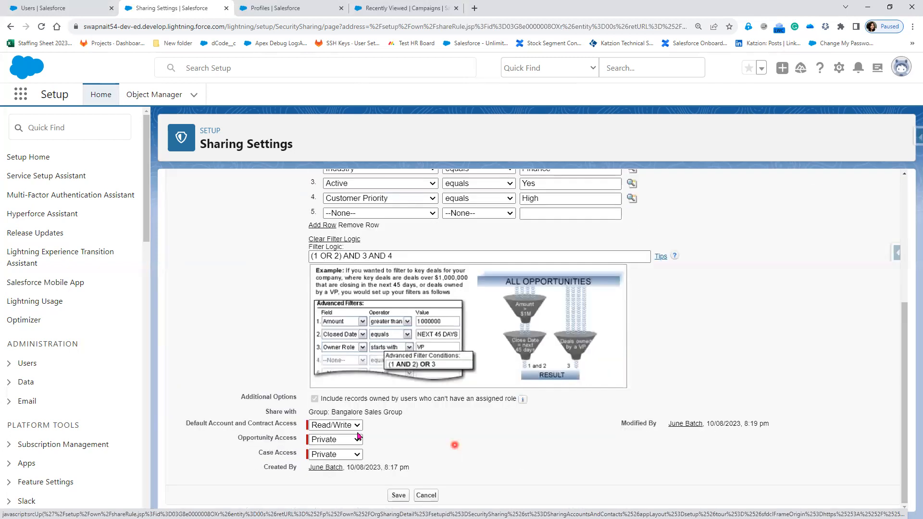
{"action": "left_click", "coordinate": [344, 440]}
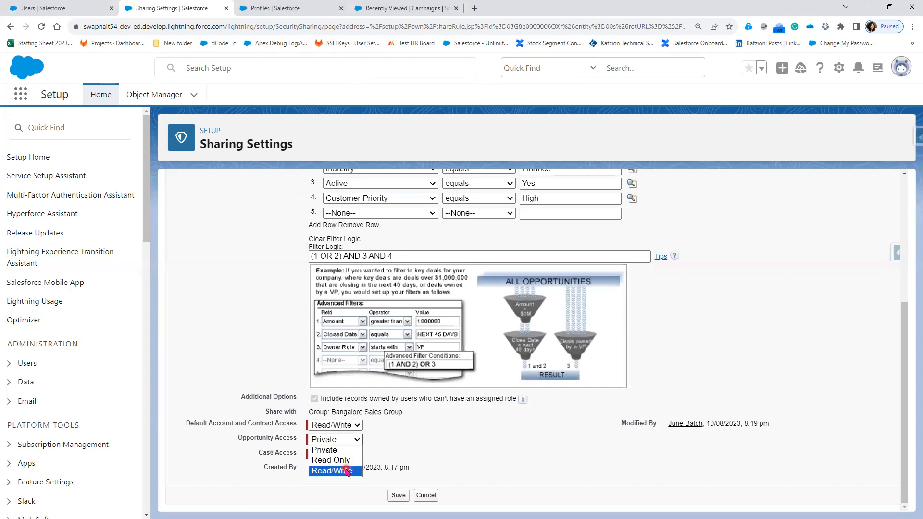
{"action": "left_click", "coordinate": [344, 469]}
{"action": "left_click", "coordinate": [335, 454]}
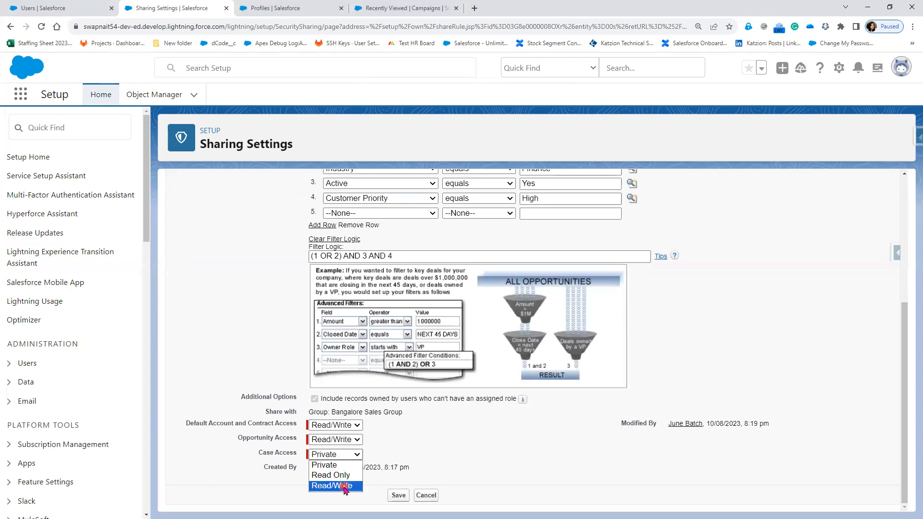
{"action": "left_click", "coordinate": [343, 485]}
{"action": "left_click", "coordinate": [395, 495]}
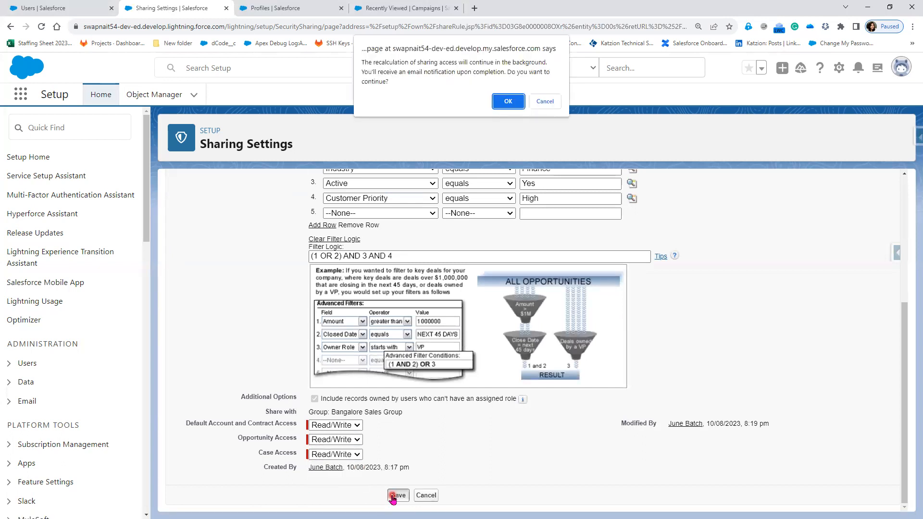
{"action": "left_click", "coordinate": [502, 102]}
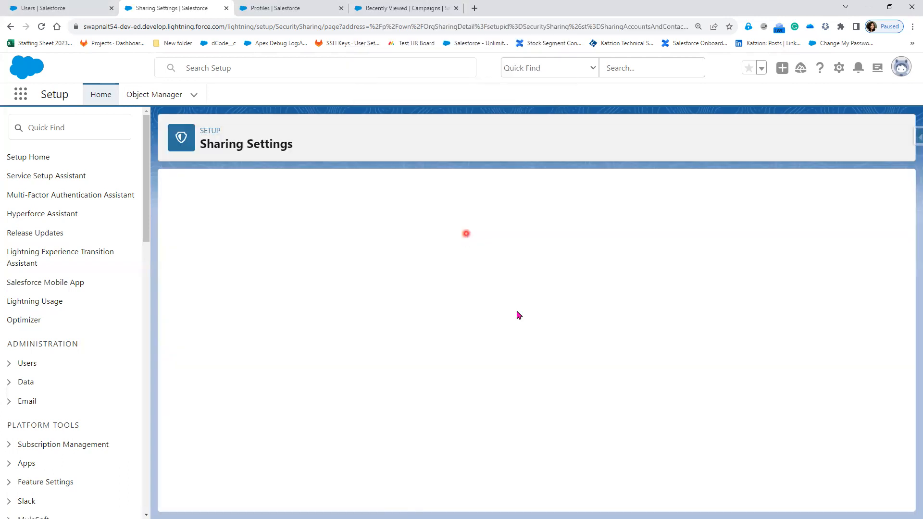
Log in as the CTO user from the Users list.
{"action": "scroll", "coordinate": [855, 405], "scroll_direction": "down", "scroll_amount": 4}
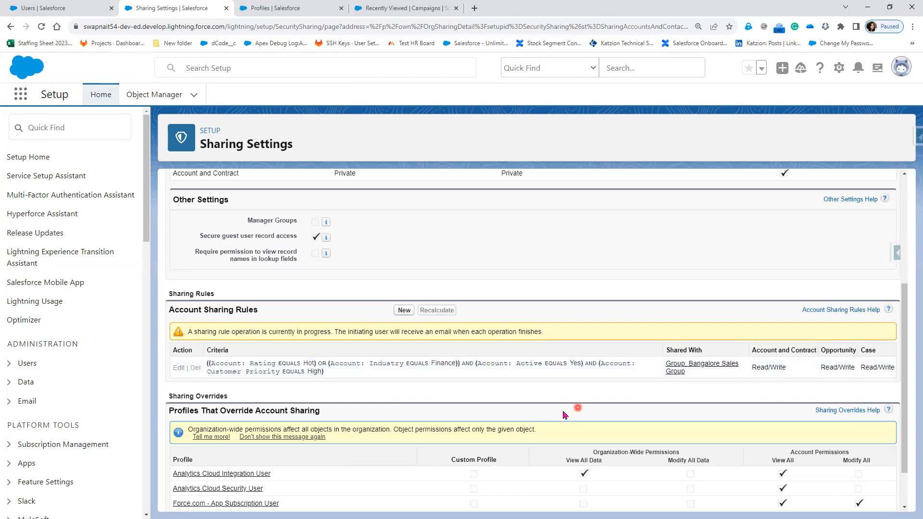
{"action": "left_click", "coordinate": [63, 9]}
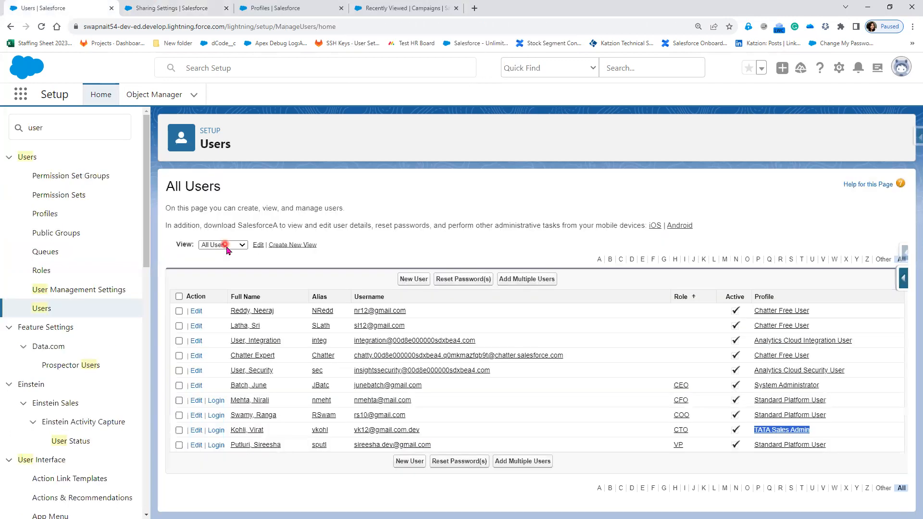
{"action": "left_click", "coordinate": [216, 431]}
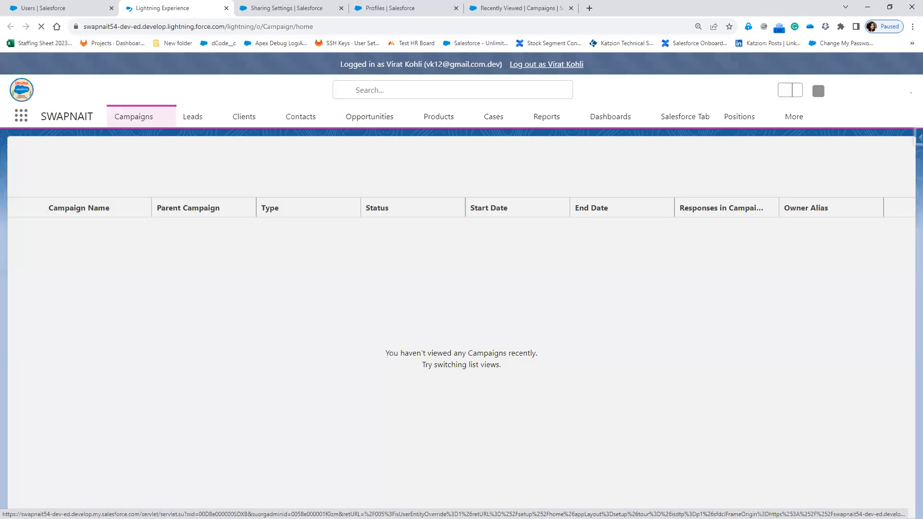
Open the Clients list and start creating a new client record.
{"action": "left_click", "coordinate": [255, 120]}
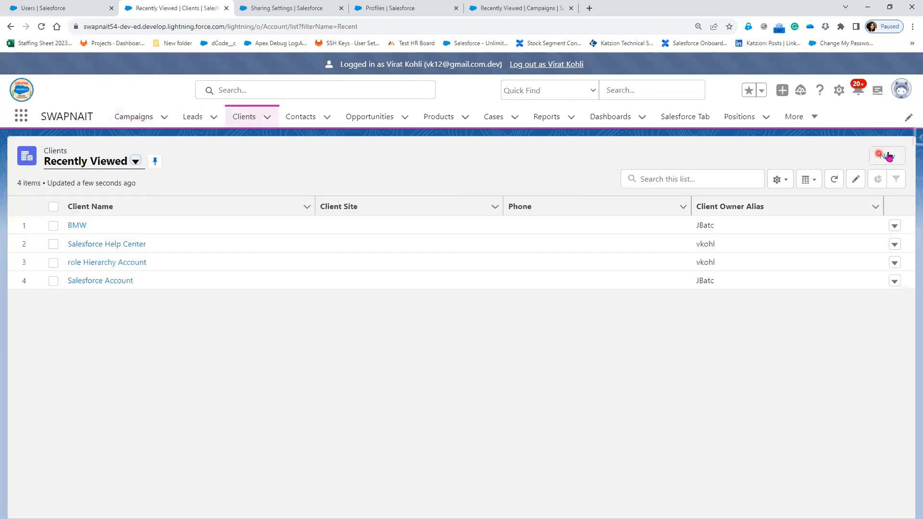
{"action": "left_click", "coordinate": [77, 225]}
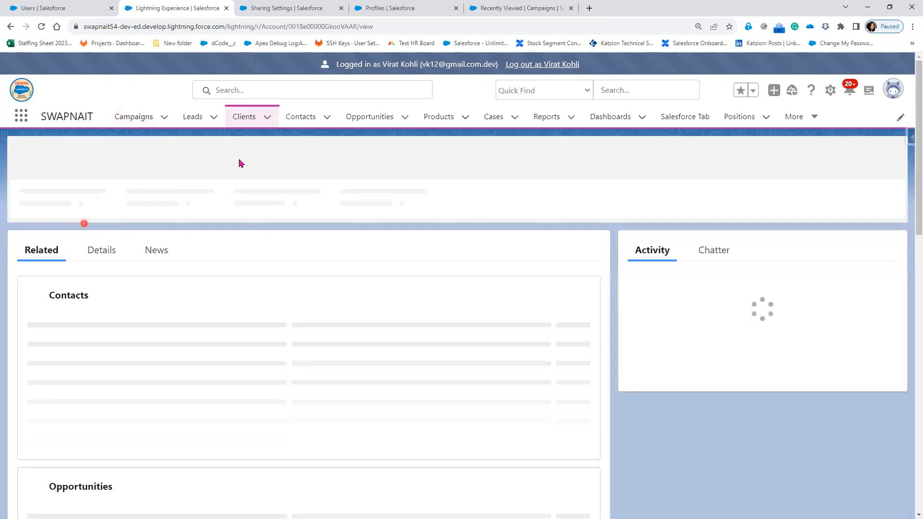
{"action": "left_click", "coordinate": [251, 121]}
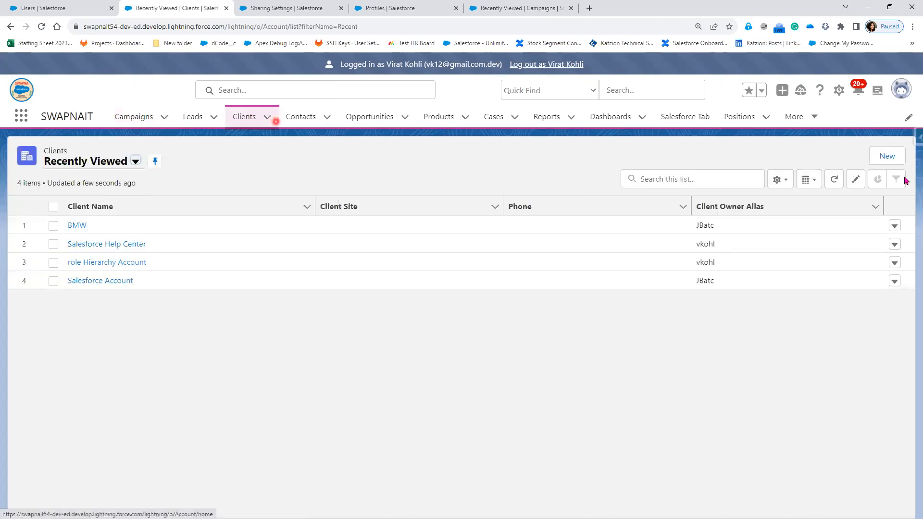
{"action": "left_click", "coordinate": [888, 157]}
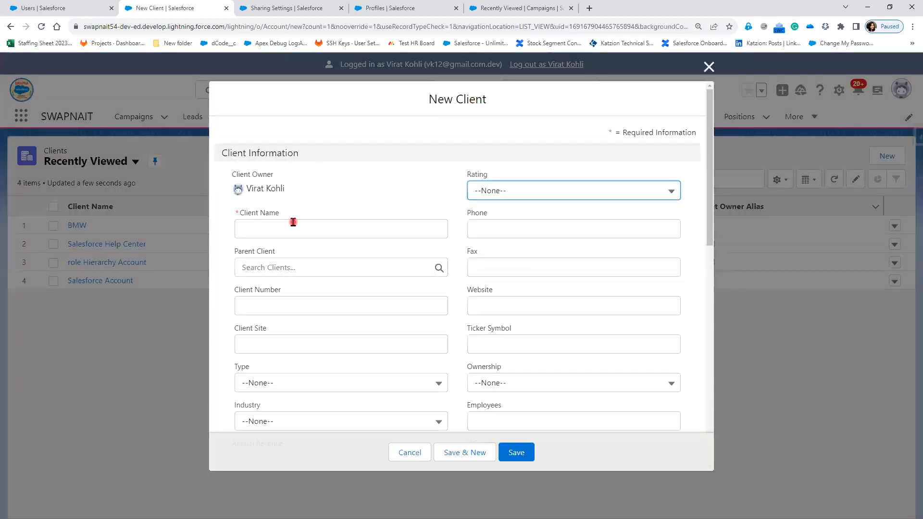
Name the new client Sharing Rule and set its Rating to Hot.
{"action": "left_click", "coordinate": [293, 223]}
{"action": "type", "text": "Sh"}
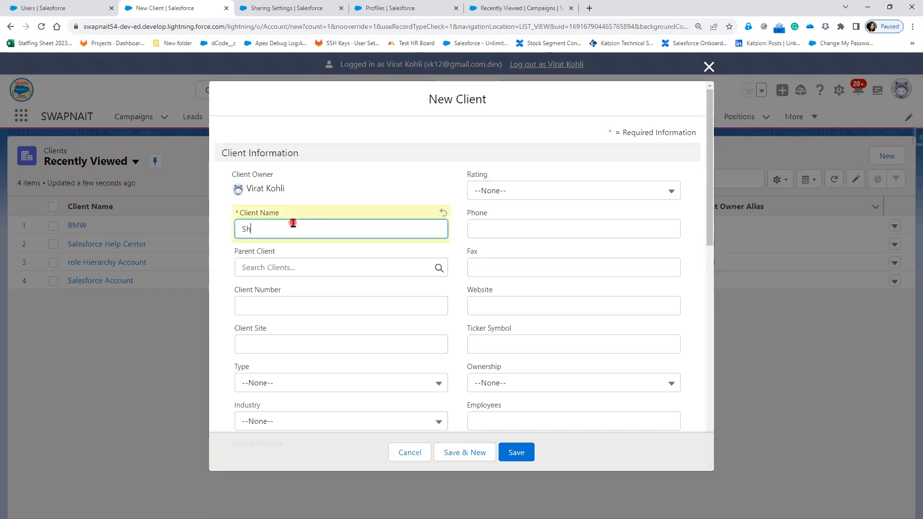
{"action": "type", "text": "aring RuLE"}
{"action": "key", "text": "Tab"}
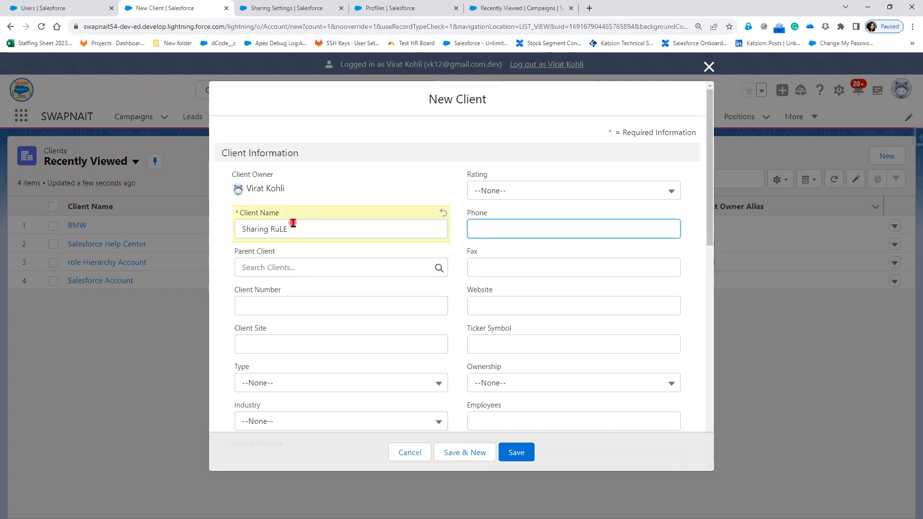
{"action": "left_click", "coordinate": [292, 222]}
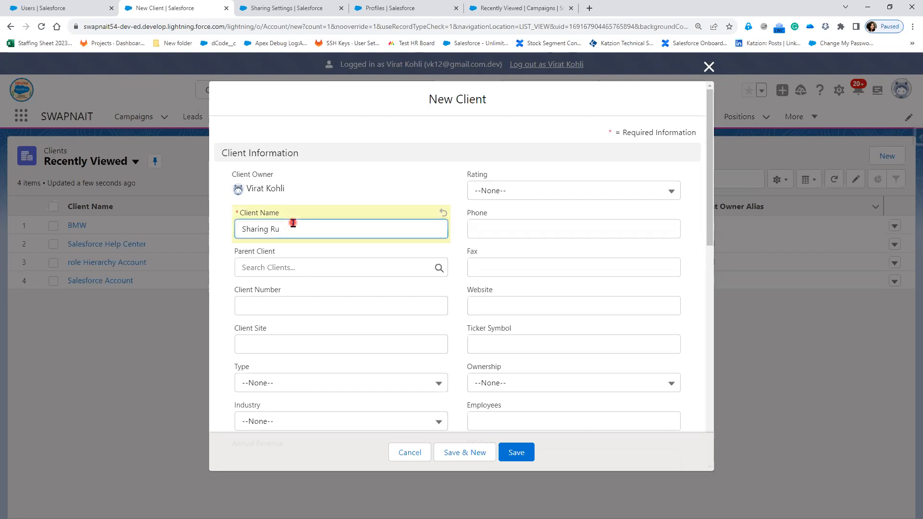
{"action": "key", "text": "Tab"}
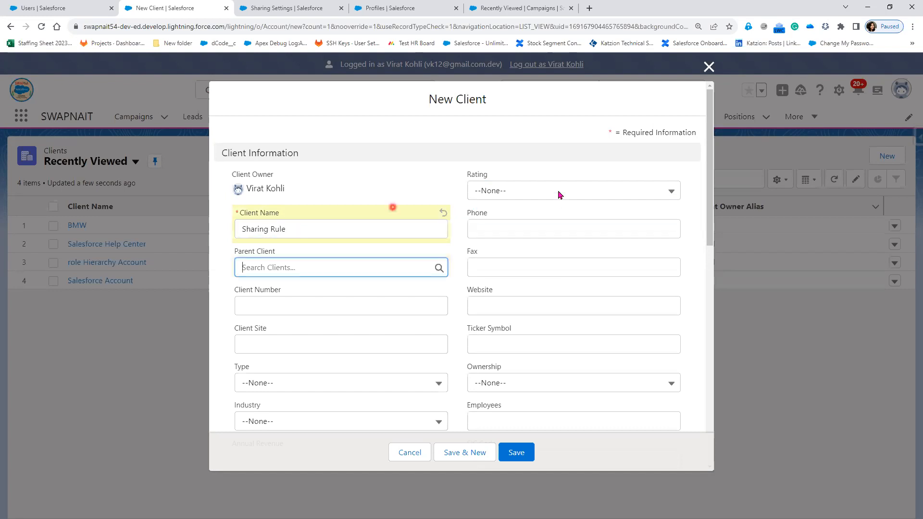
{"action": "left_click", "coordinate": [556, 191]}
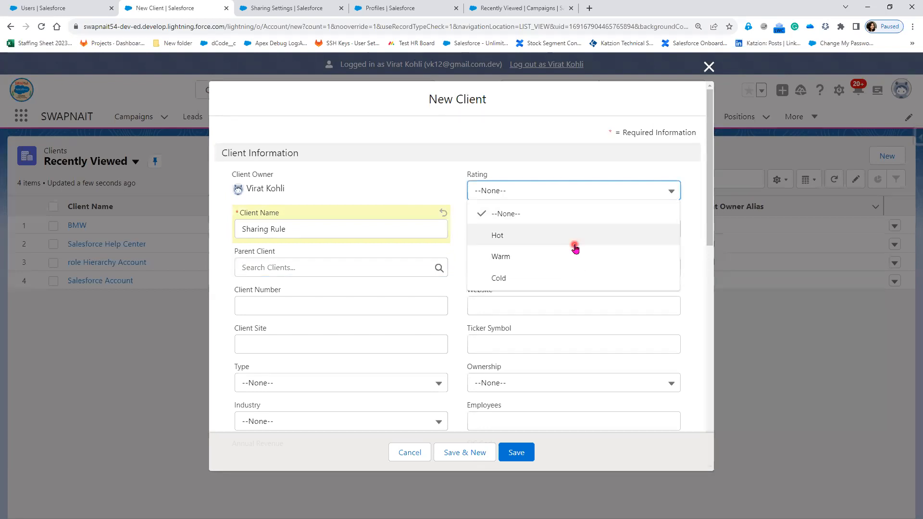
{"action": "left_click", "coordinate": [575, 244]}
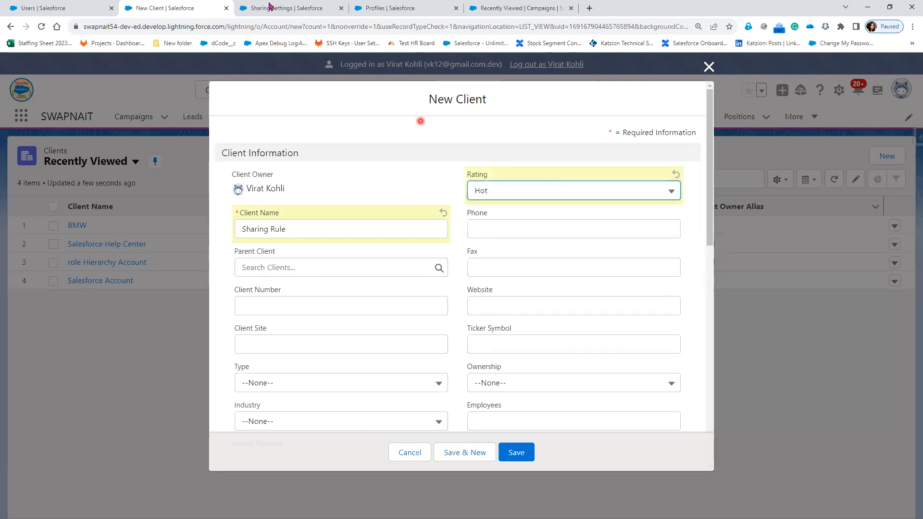
Set the new client's Industry to Finance.
{"action": "left_click", "coordinate": [270, 10]}
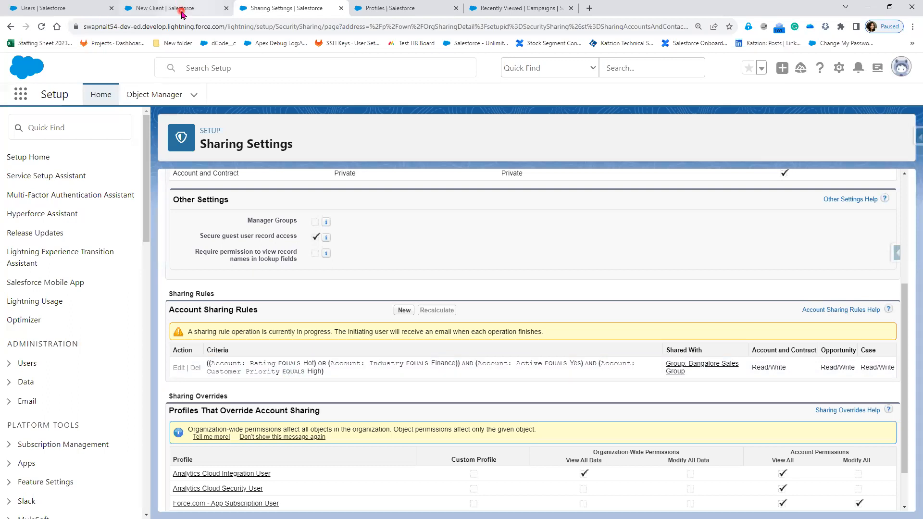
{"action": "key", "text": "ctrl+shift+Tab"}
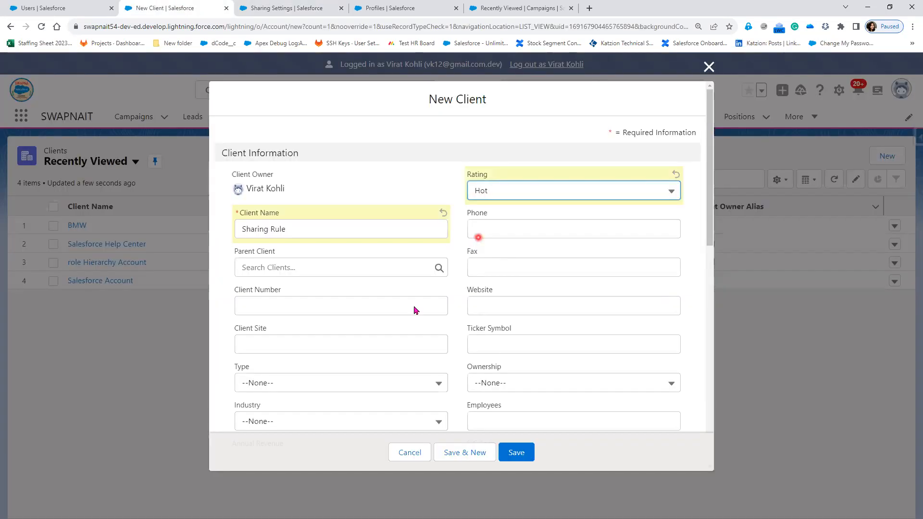
{"action": "left_click", "coordinate": [296, 422]}
{"action": "scroll", "coordinate": [311, 366], "scroll_direction": "down", "scroll_amount": 1}
{"action": "scroll", "coordinate": [311, 387], "scroll_direction": "down", "scroll_amount": 1}
{"action": "scroll", "coordinate": [309, 390], "scroll_direction": "down", "scroll_amount": 2}
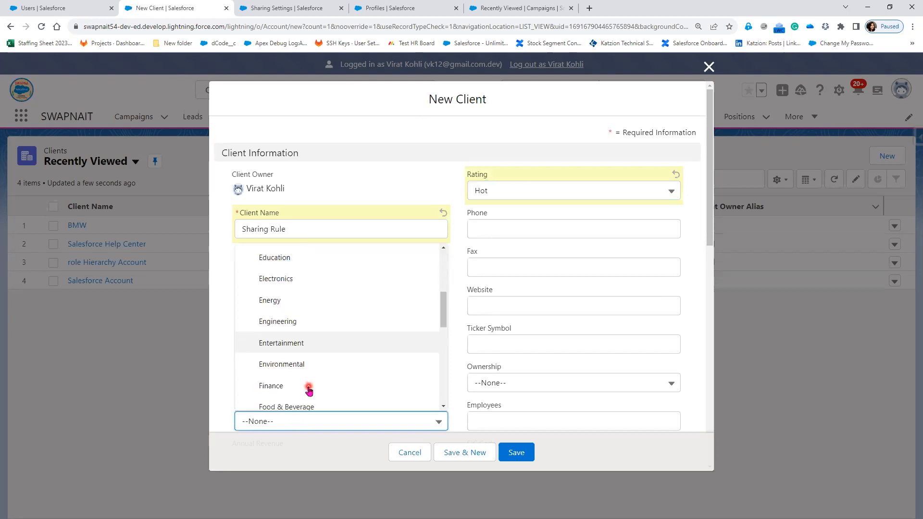
{"action": "left_click", "coordinate": [310, 387]}
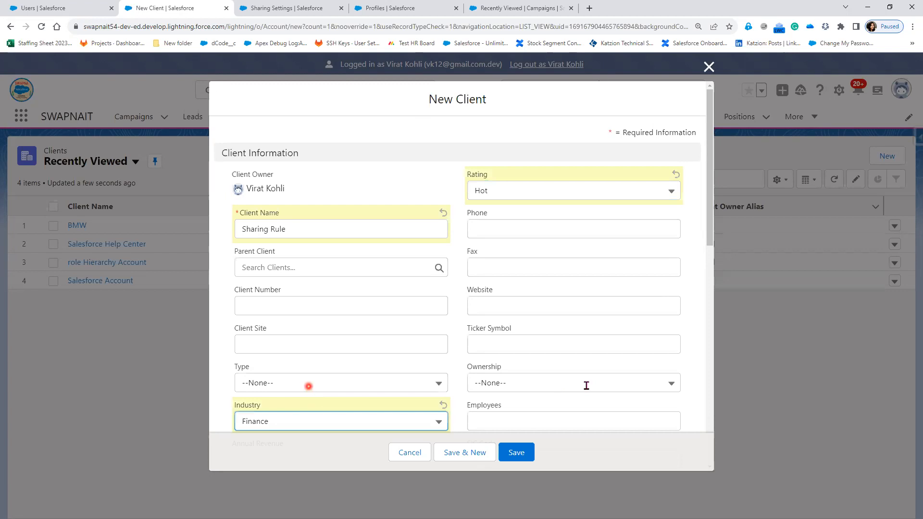
Abandon the unfinished new client form and log out of the CTO user back to the Users list.
{"action": "scroll", "coordinate": [327, 342], "scroll_direction": "down", "scroll_amount": 1}
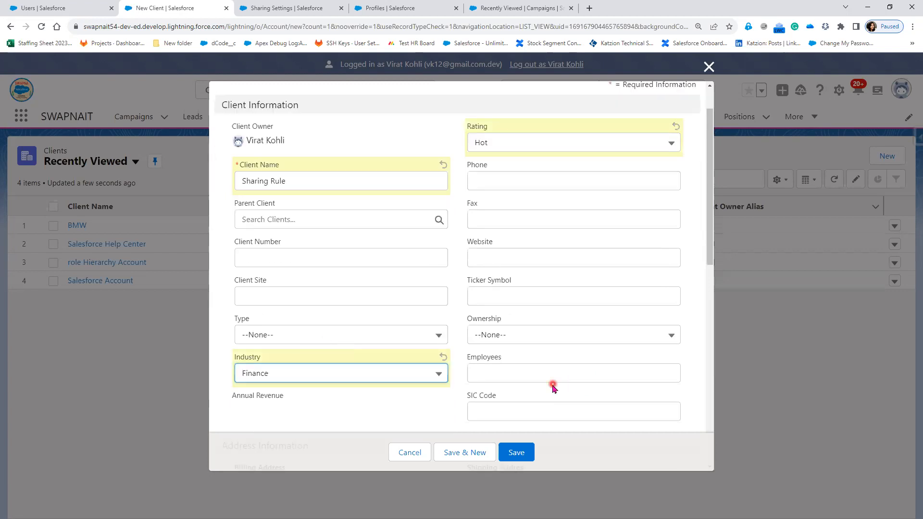
{"action": "scroll", "coordinate": [553, 388], "scroll_direction": "down", "scroll_amount": 1}
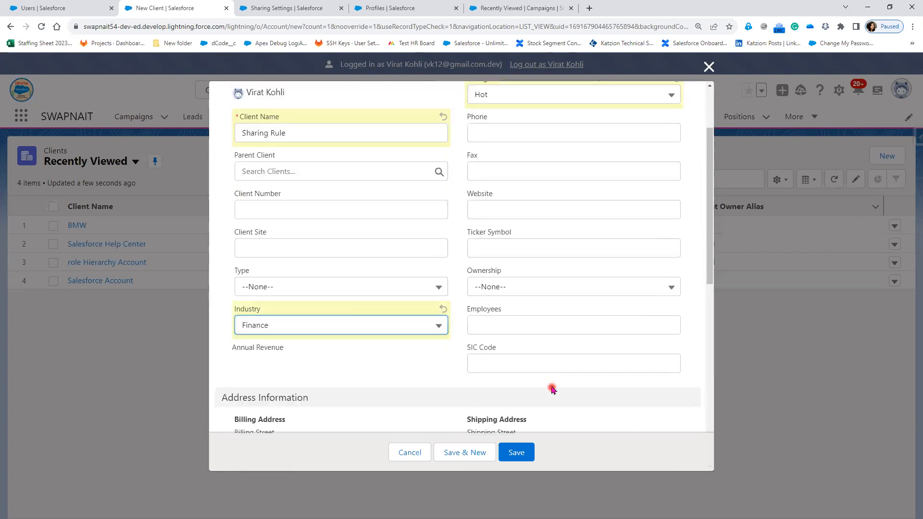
{"action": "scroll", "coordinate": [551, 388], "scroll_direction": "down", "scroll_amount": 2}
{"action": "scroll", "coordinate": [551, 387], "scroll_direction": "down", "scroll_amount": 5}
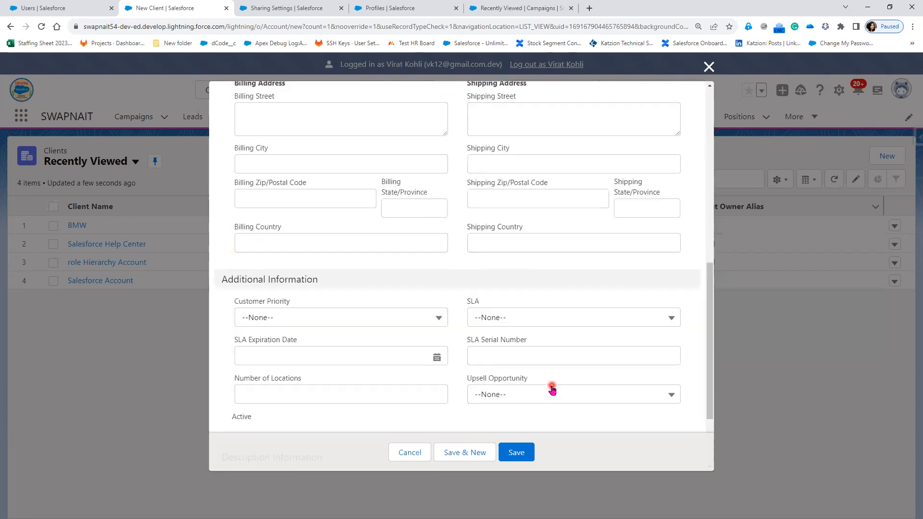
{"action": "scroll", "coordinate": [282, 343], "scroll_direction": "down", "scroll_amount": 2}
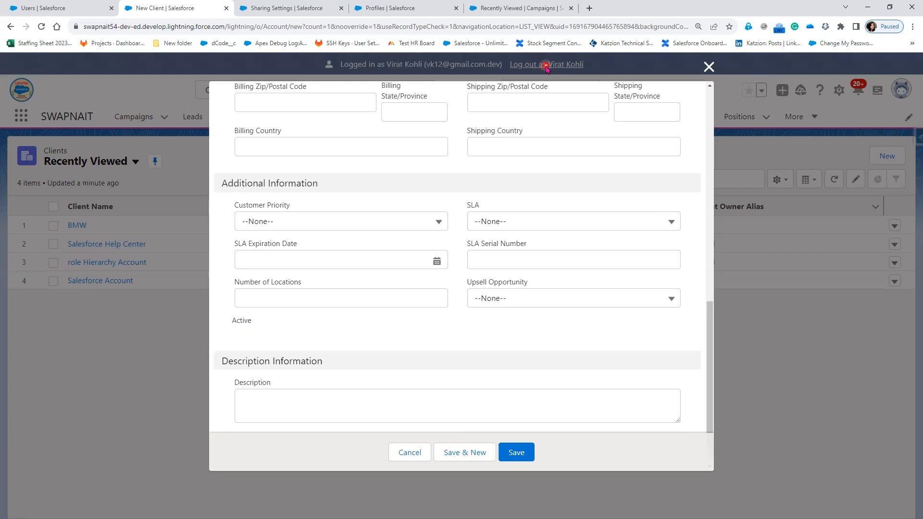
{"action": "left_click", "coordinate": [708, 67]}
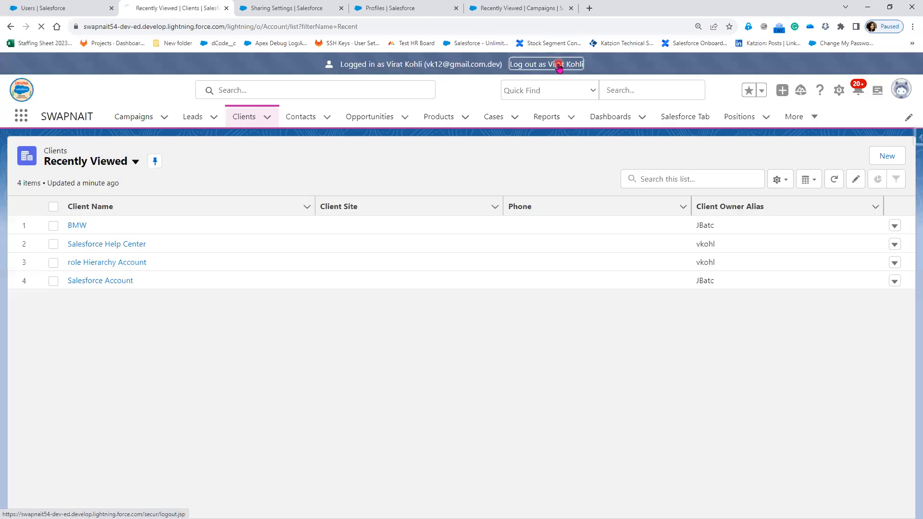
{"action": "left_click", "coordinate": [558, 65]}
{"action": "left_click", "coordinate": [64, 5]}
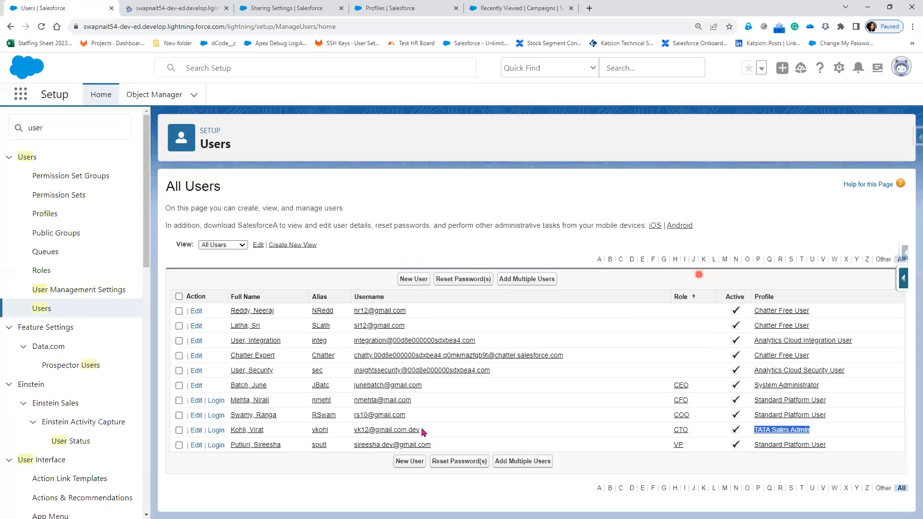
Open the TATA Sales Admin profile in a new tab and view its Account field-level security.
{"action": "right_click", "coordinate": [789, 434]}
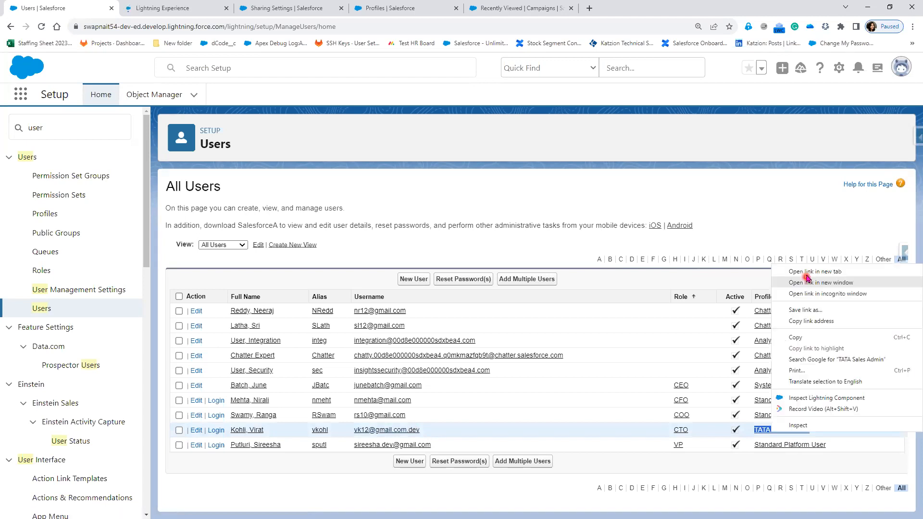
{"action": "left_click", "coordinate": [807, 272]}
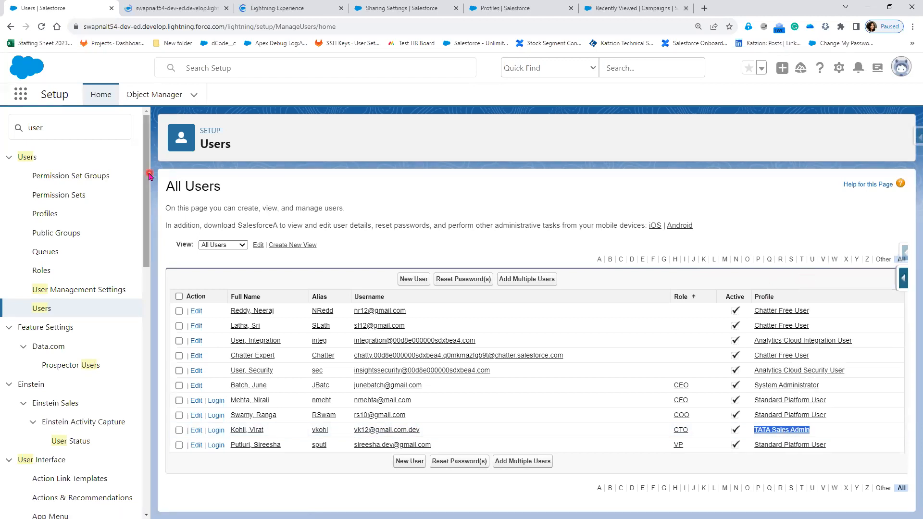
{"action": "left_click", "coordinate": [182, 6]}
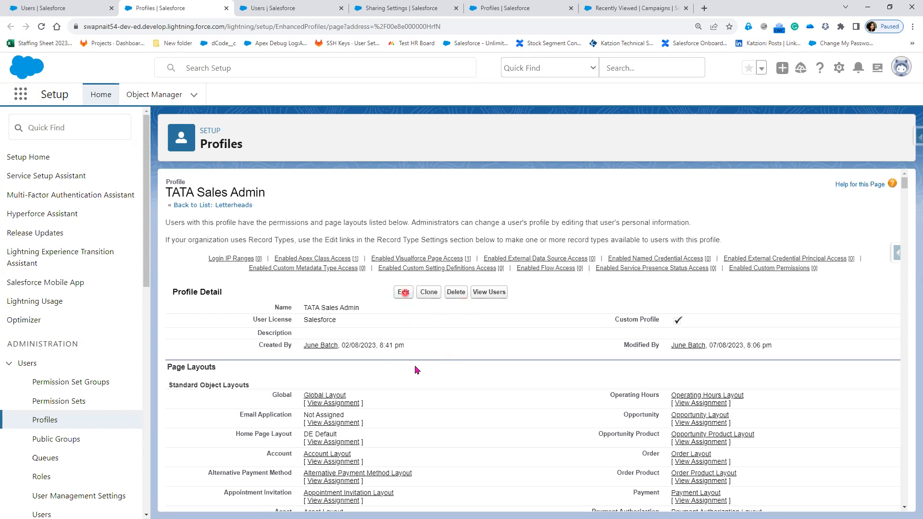
{"action": "scroll", "coordinate": [416, 399], "scroll_direction": "down", "scroll_amount": 10}
{"action": "scroll", "coordinate": [416, 399], "scroll_direction": "down", "scroll_amount": 10}
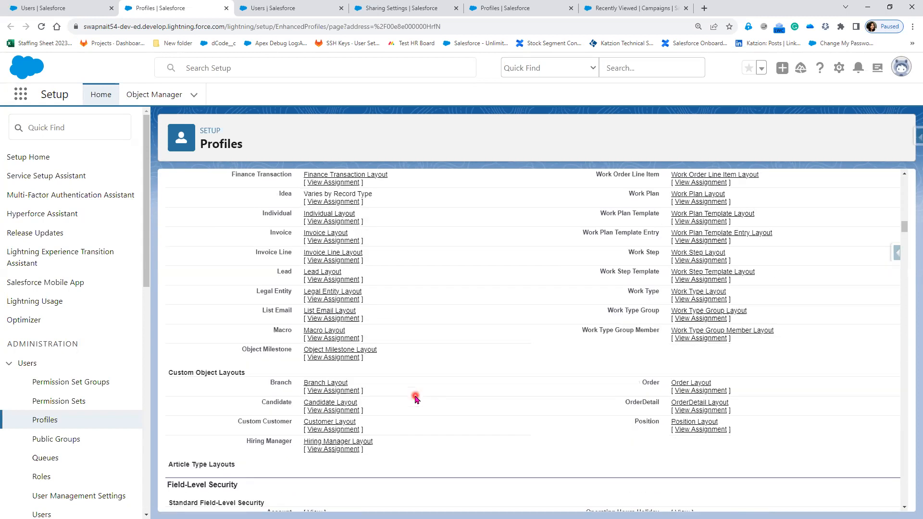
{"action": "scroll", "coordinate": [293, 305], "scroll_direction": "down", "scroll_amount": 5}
{"action": "left_click", "coordinate": [321, 225]}
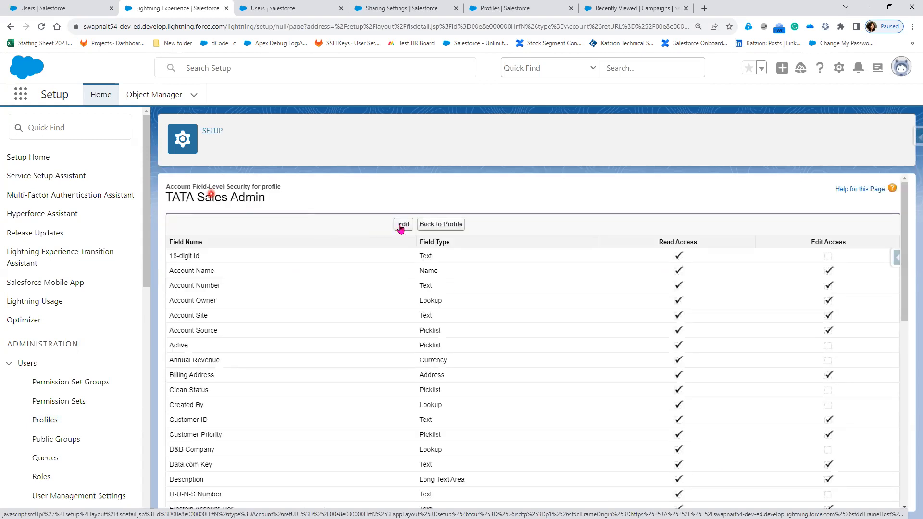
Grant the TATA Sales Admin profile edit access to the Account Active field and save.
{"action": "left_click", "coordinate": [293, 322]}
{"action": "left_click", "coordinate": [174, 344]}
{"action": "left_click_drag", "start_coordinate": [606, 351], "coordinate": [837, 351]}
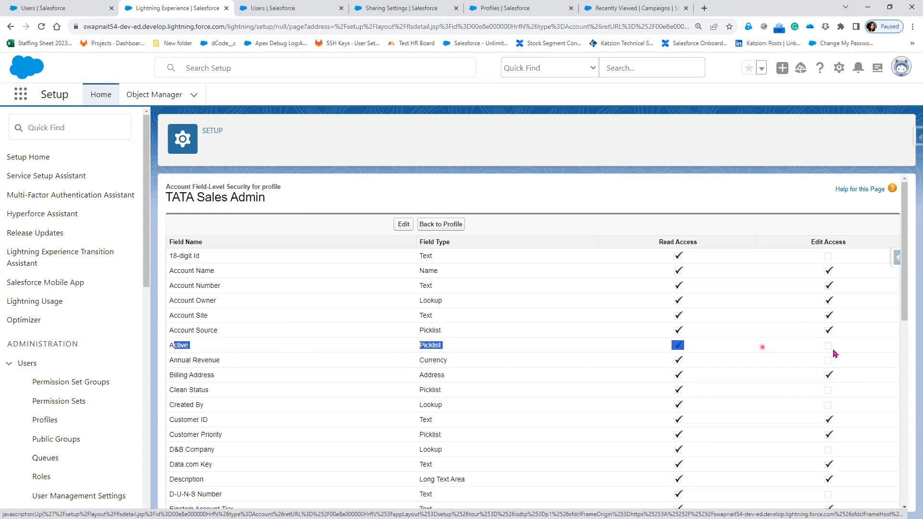
{"action": "left_click", "coordinate": [403, 226]}
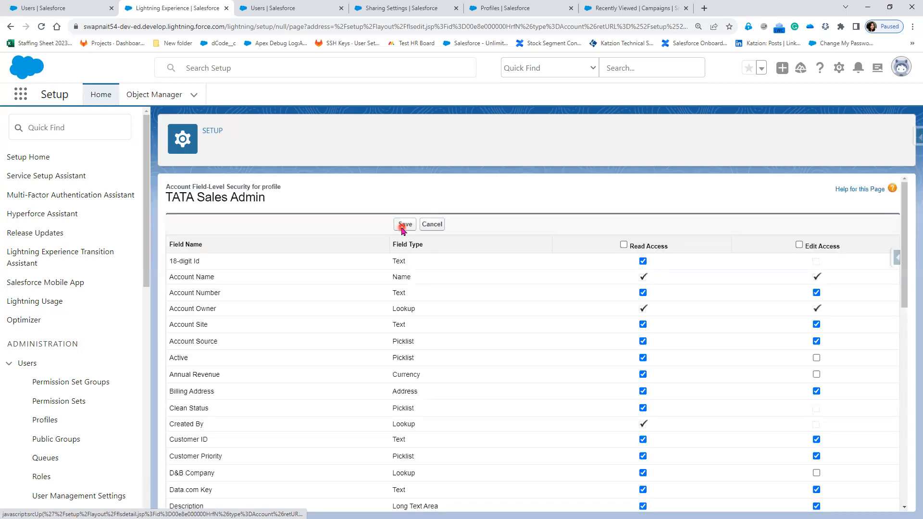
{"action": "left_click", "coordinate": [817, 358]}
{"action": "double_click", "coordinate": [292, 356]}
{"action": "left_click_drag", "start_coordinate": [293, 356], "coordinate": [174, 357]}
{"action": "scroll", "coordinate": [398, 367], "scroll_direction": "down", "scroll_amount": 1}
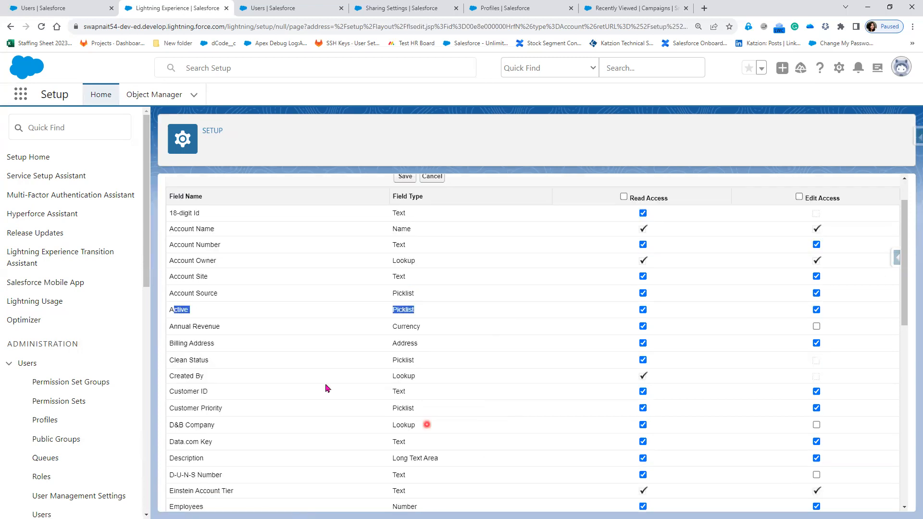
{"action": "left_click", "coordinate": [380, 409]}
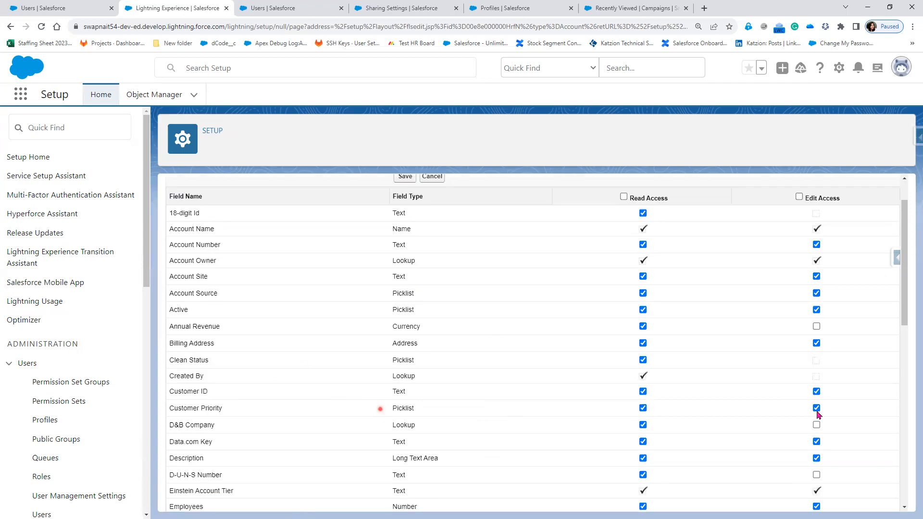
{"action": "double_click", "coordinate": [403, 409]}
{"action": "left_click", "coordinate": [400, 181]}
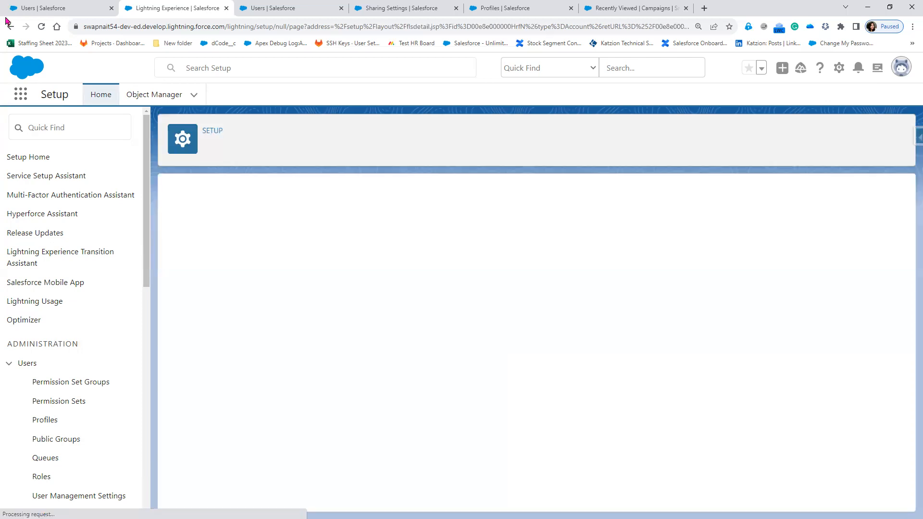
Log in as the CTO user again and start a new client from the Clients list.
{"action": "left_click", "coordinate": [58, 8]}
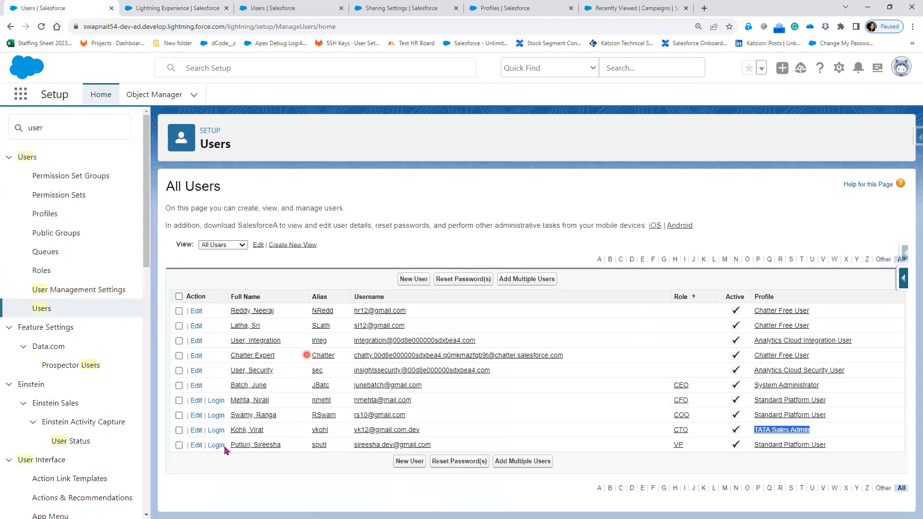
{"action": "left_click", "coordinate": [220, 434]}
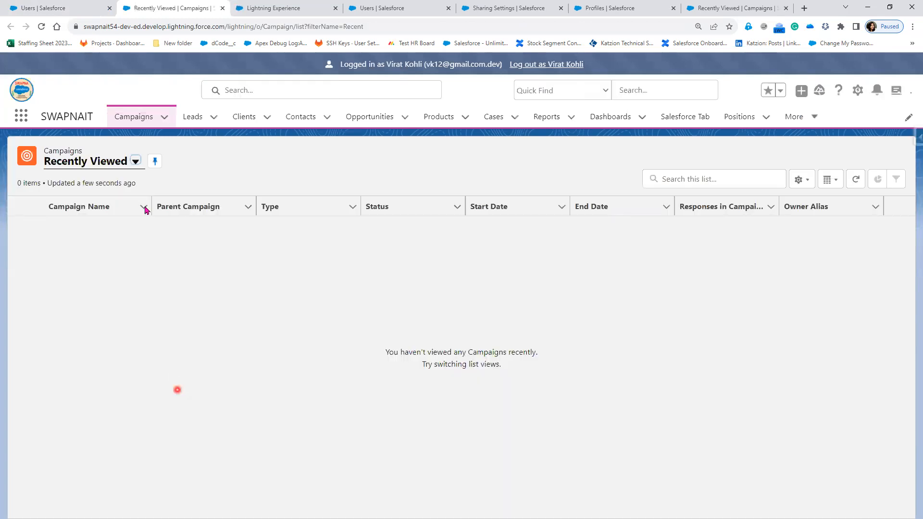
{"action": "left_click", "coordinate": [240, 121]}
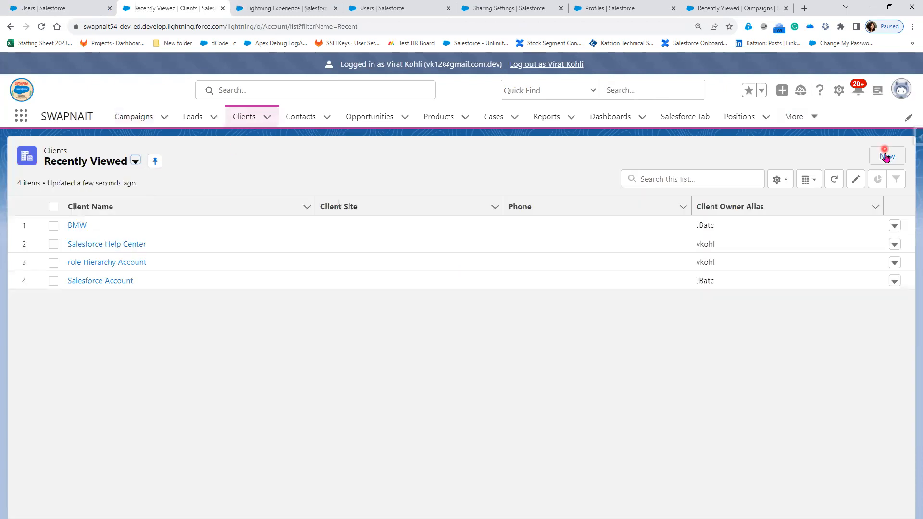
{"action": "left_click", "coordinate": [874, 157]}
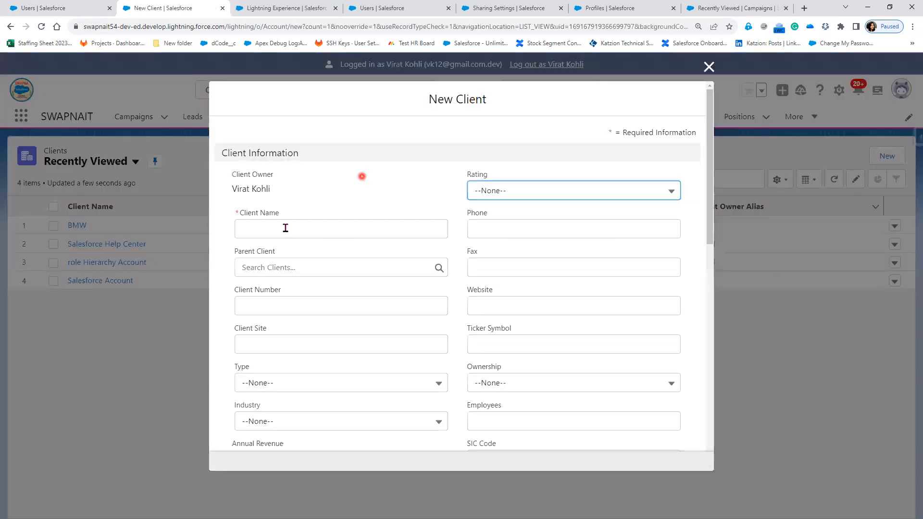
Enter Sharing Rule as the new client's name and choose Hot as its Rating.
{"action": "left_click", "coordinate": [286, 228]}
{"action": "type", "text": "S"}
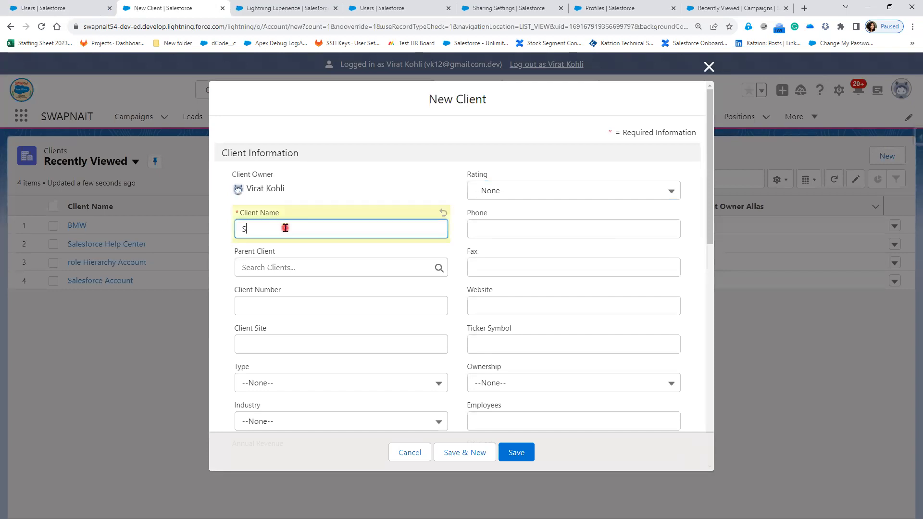
{"action": "type", "text": "haring Rul"}
{"action": "key", "text": "Tab"}
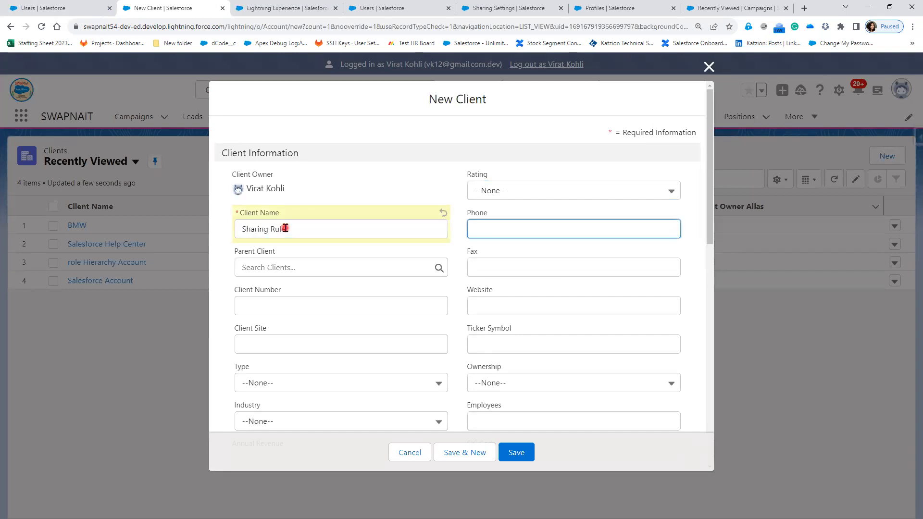
{"action": "left_click", "coordinate": [513, 191]}
{"action": "left_click", "coordinate": [493, 240]}
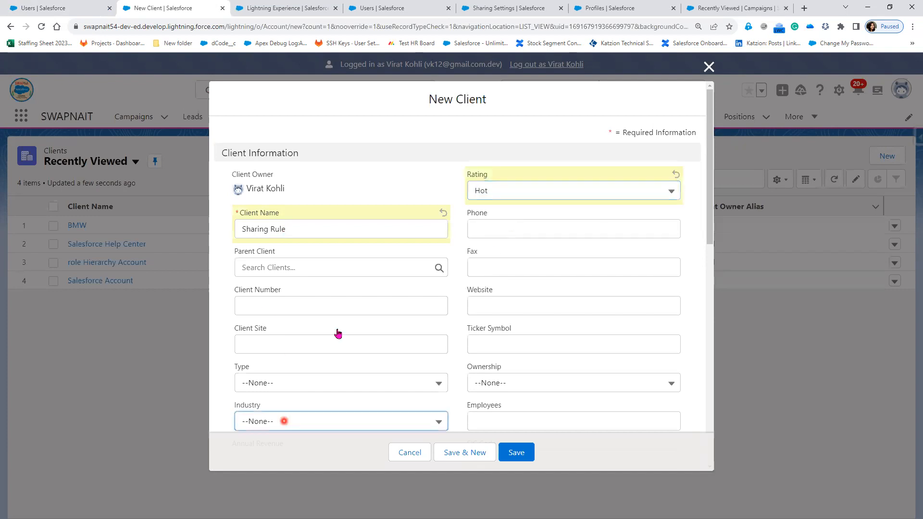
Set the new client's Industry to Finance and its Active field to Yes.
{"action": "left_click", "coordinate": [284, 423]}
{"action": "scroll", "coordinate": [341, 366], "scroll_direction": "down", "scroll_amount": 2}
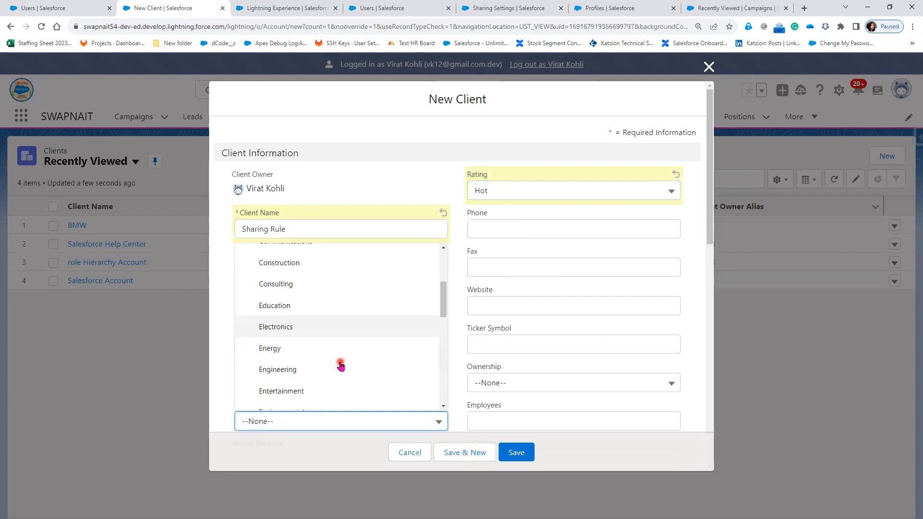
{"action": "left_click", "coordinate": [322, 384]}
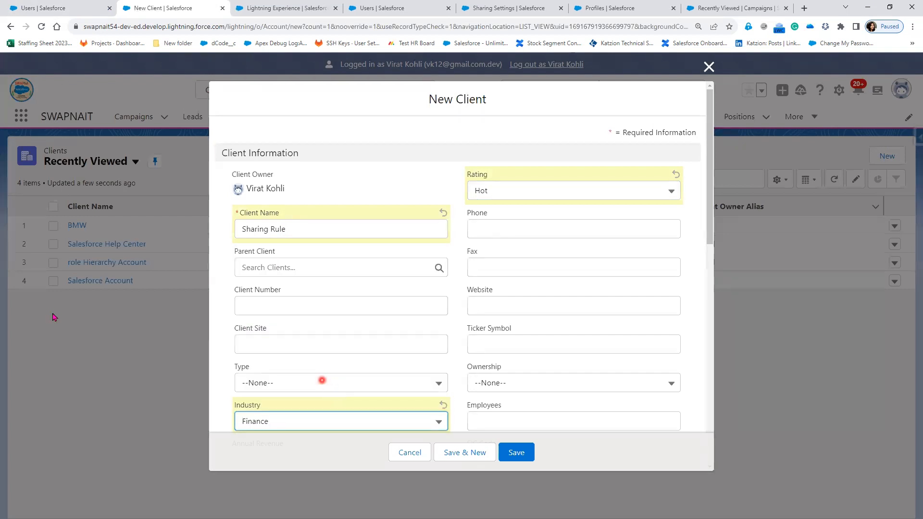
{"action": "scroll", "coordinate": [546, 348], "scroll_direction": "down", "scroll_amount": 1}
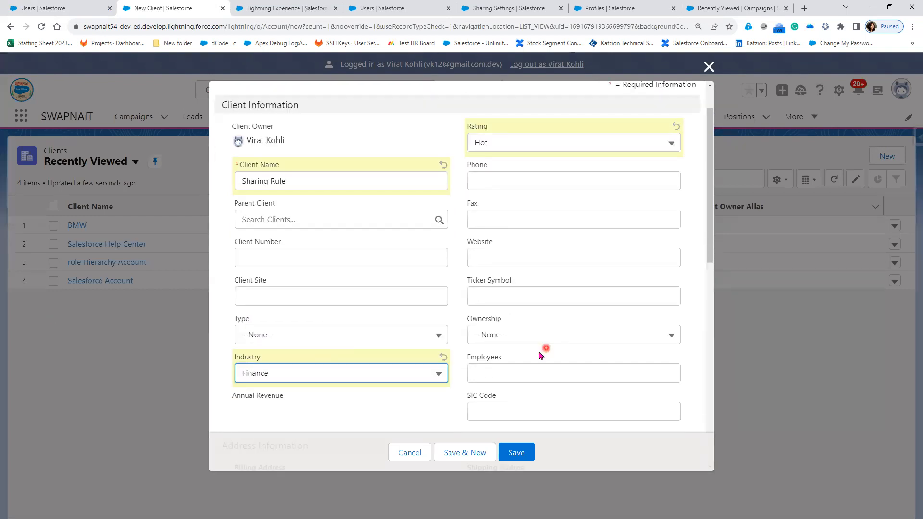
{"action": "scroll", "coordinate": [376, 317], "scroll_direction": "down", "scroll_amount": 2}
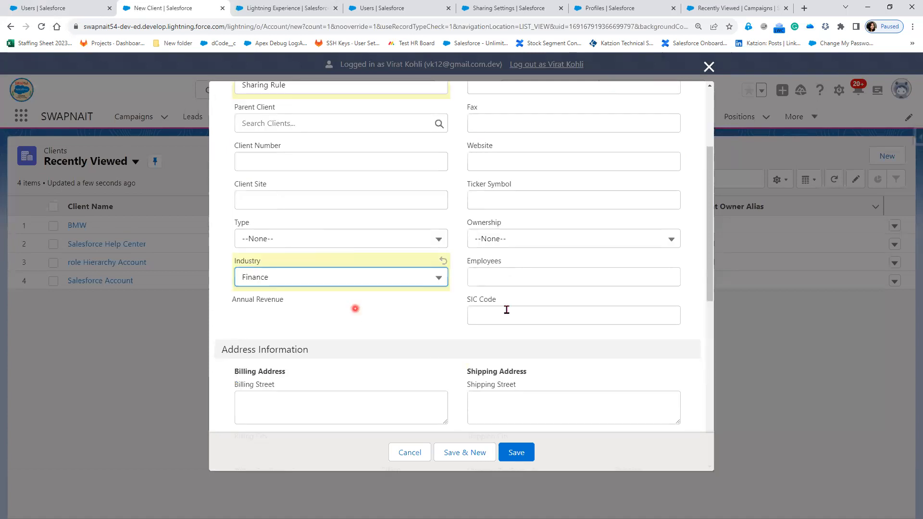
{"action": "scroll", "coordinate": [446, 360], "scroll_direction": "down", "scroll_amount": 5}
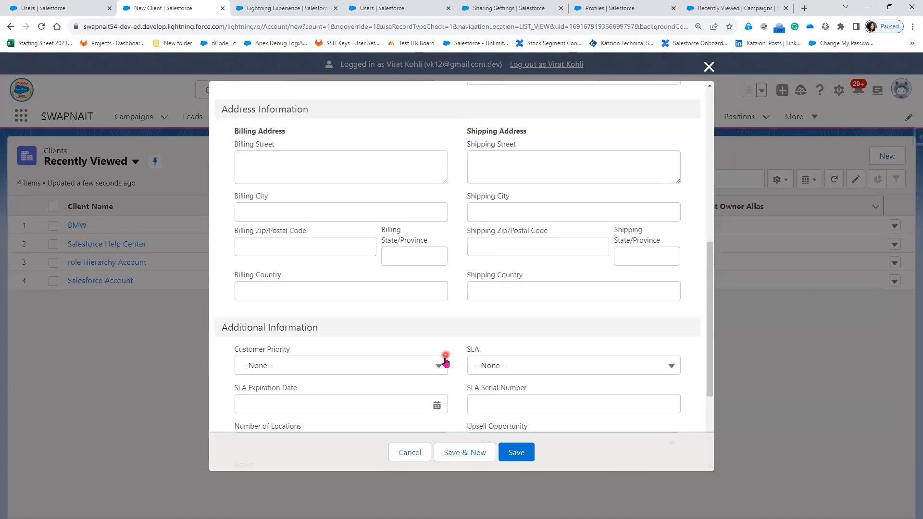
{"action": "scroll", "coordinate": [274, 337], "scroll_direction": "down", "scroll_amount": 3}
{"action": "left_click", "coordinate": [275, 335]}
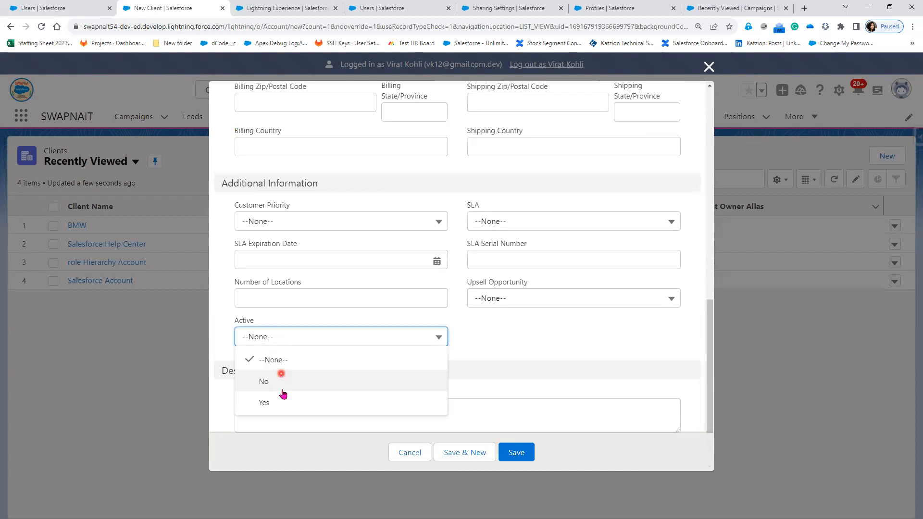
{"action": "left_click", "coordinate": [283, 401]}
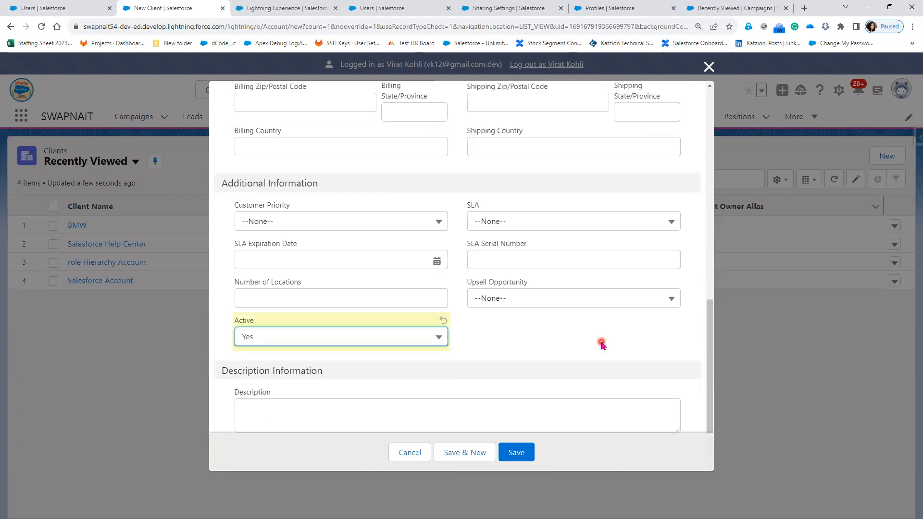
Set the Customer Priority to High and save the new client.
{"action": "left_click", "coordinate": [348, 229]}
{"action": "left_click", "coordinate": [334, 264]}
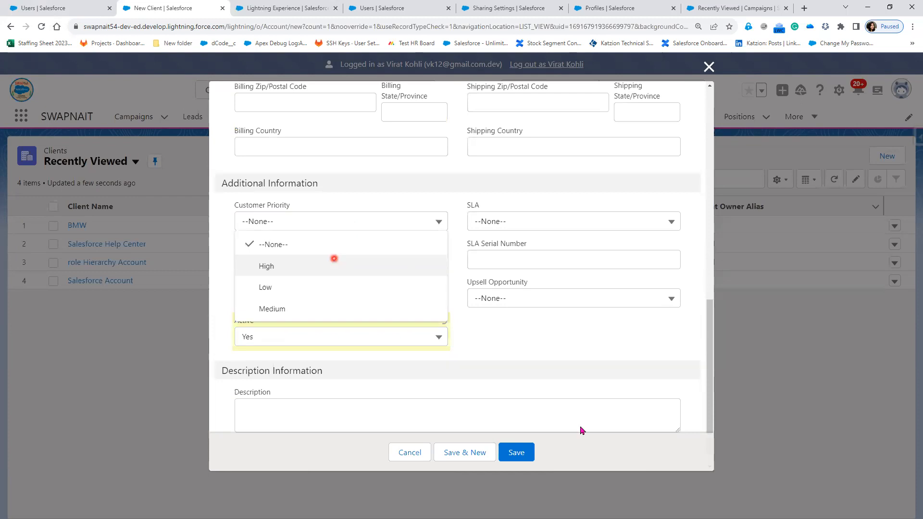
{"action": "left_click", "coordinate": [517, 455]}
{"action": "left_click", "coordinate": [518, 454]}
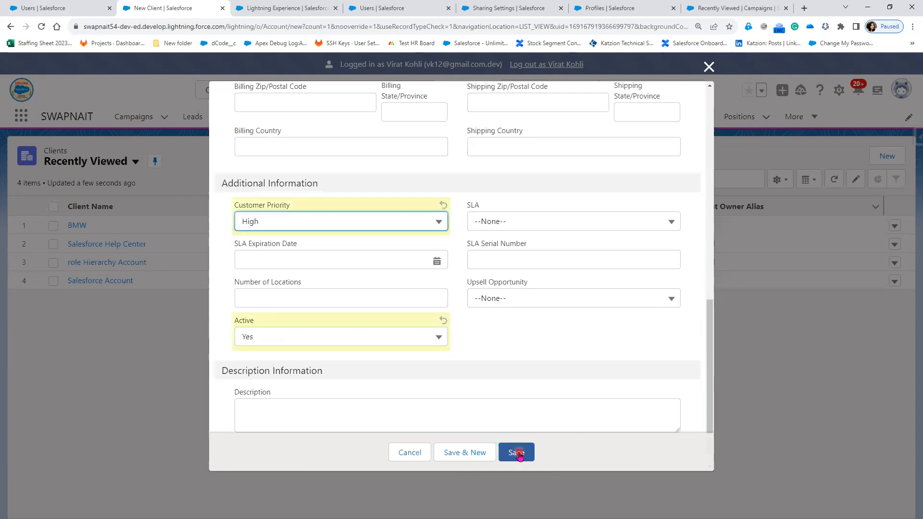
{"action": "left_click", "coordinate": [550, 104]}
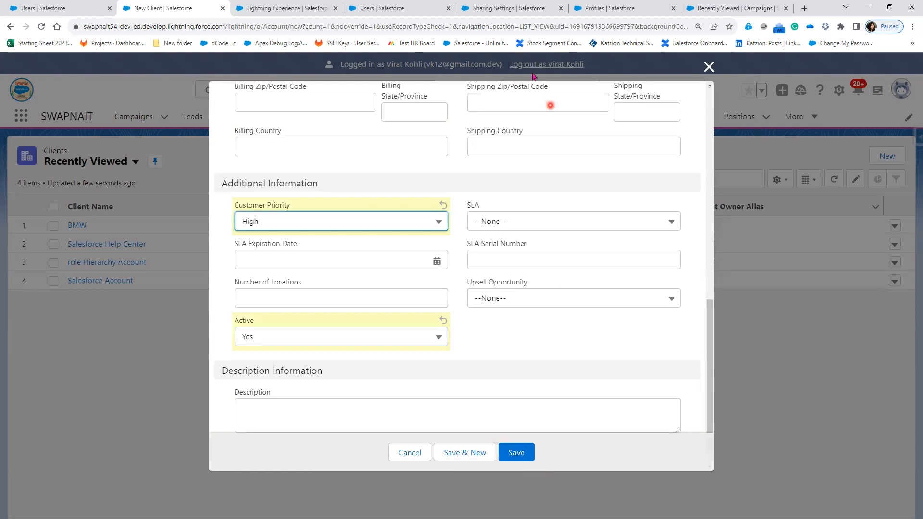
{"action": "left_click", "coordinate": [515, 460]}
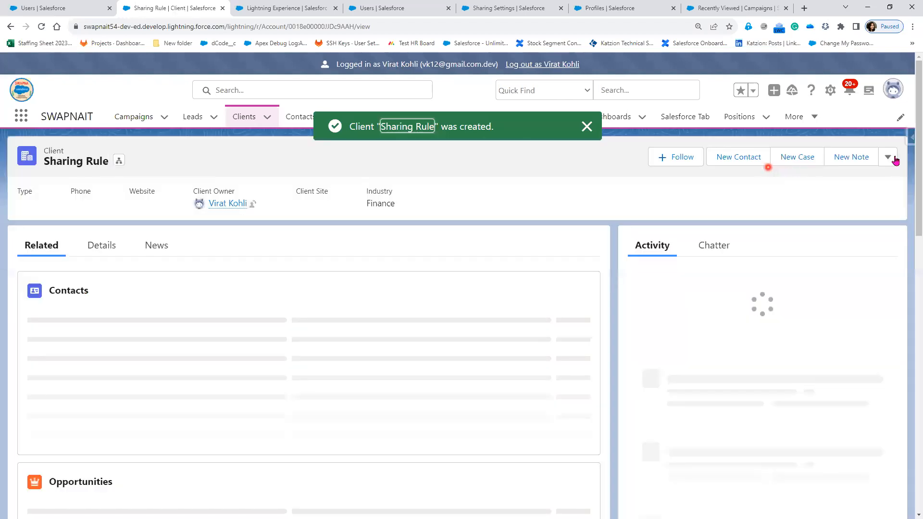
Open the sharing settings of the Sharing Rule client record.
{"action": "left_click", "coordinate": [889, 159]}
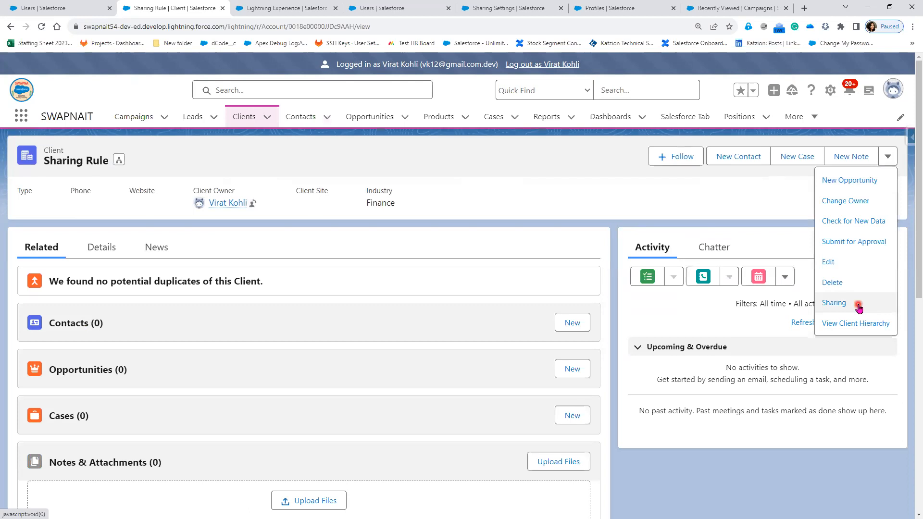
{"action": "left_click", "coordinate": [858, 308]}
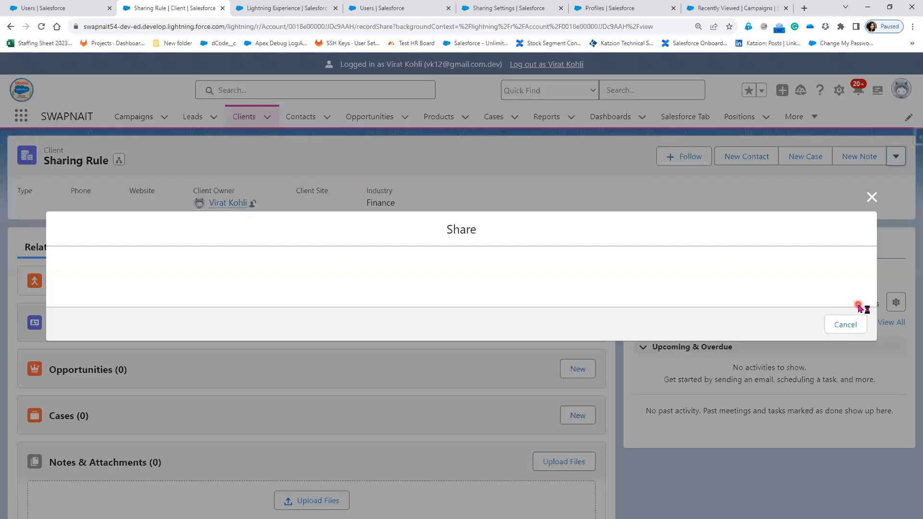
Review which groups the Sharing Rule client is shared with in the Share dialog, then cancel it.
{"action": "left_click", "coordinate": [90, 330]}
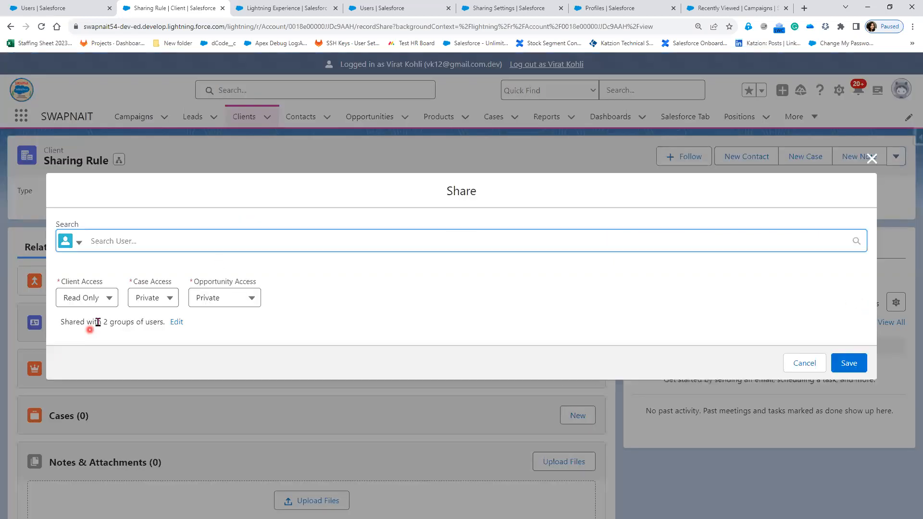
{"action": "left_click_drag", "start_coordinate": [98, 323], "coordinate": [154, 323]}
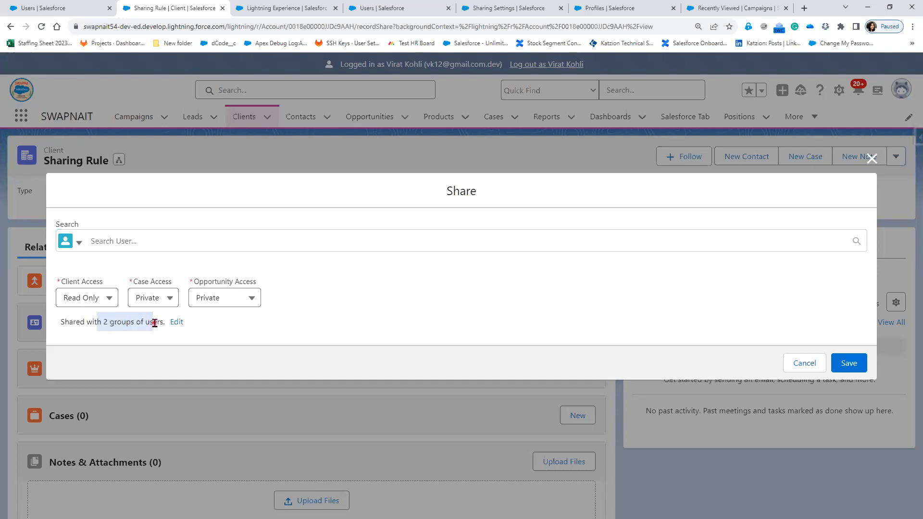
{"action": "left_click", "coordinate": [177, 327]}
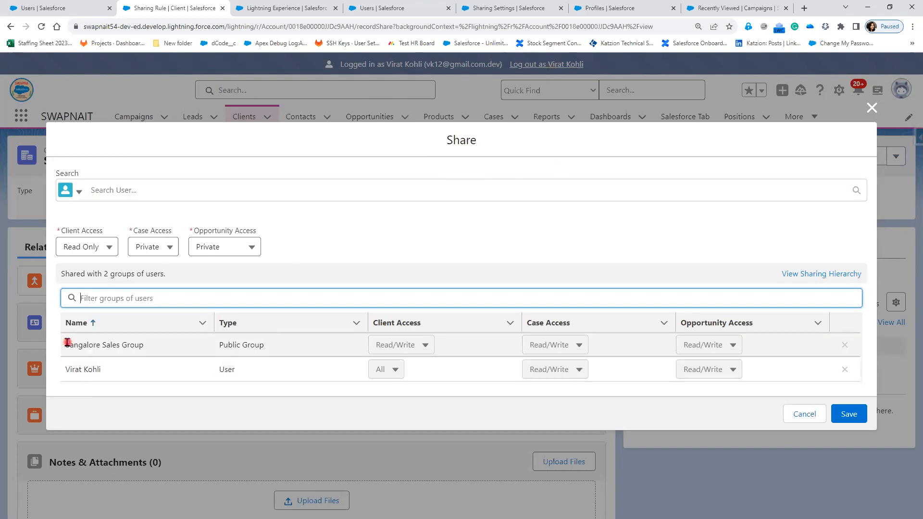
{"action": "left_click_drag", "start_coordinate": [68, 343], "coordinate": [145, 346]}
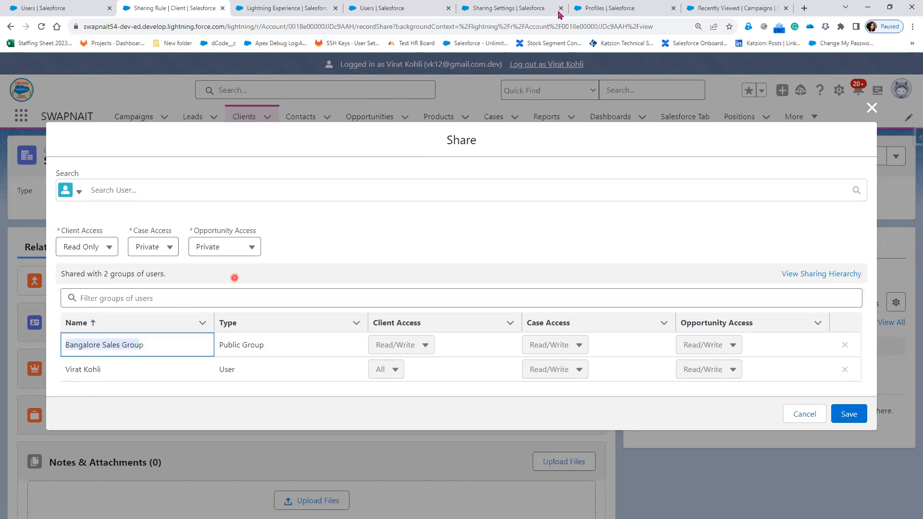
{"action": "left_click", "coordinate": [525, 10]}
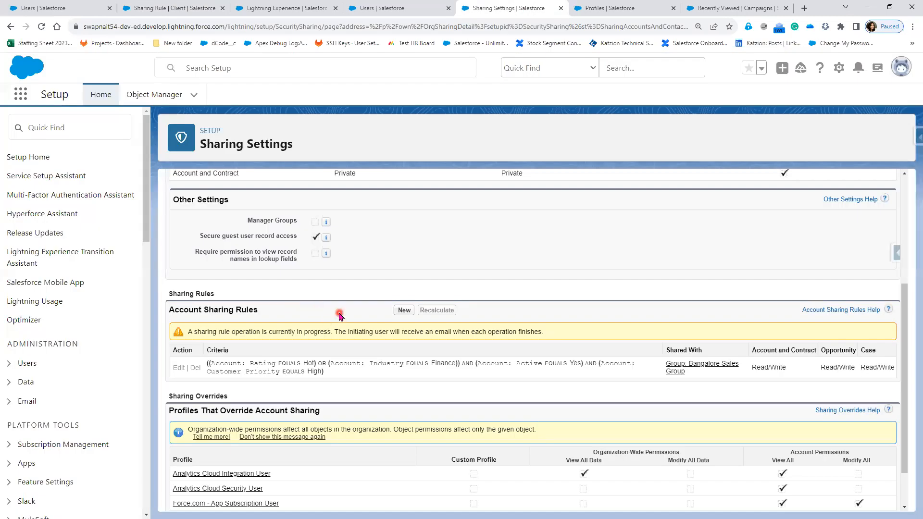
{"action": "left_click", "coordinate": [140, 9]}
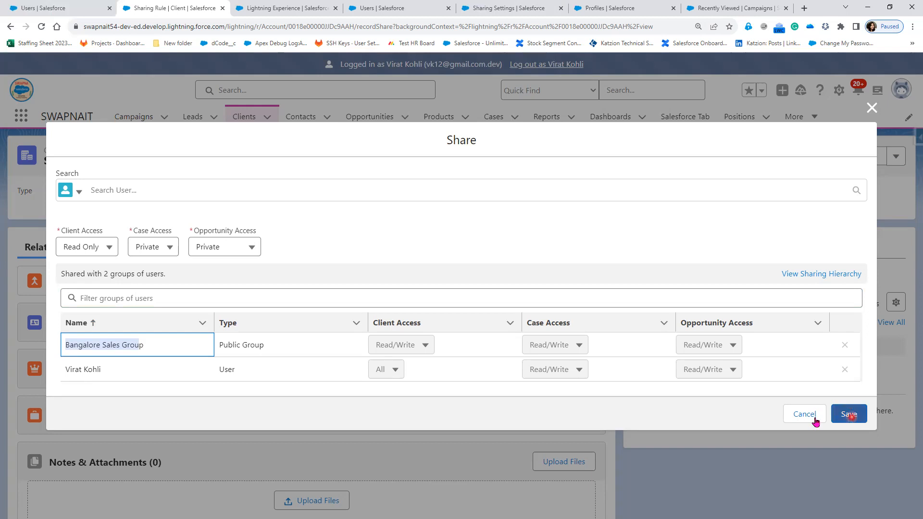
{"action": "left_click", "coordinate": [802, 415]}
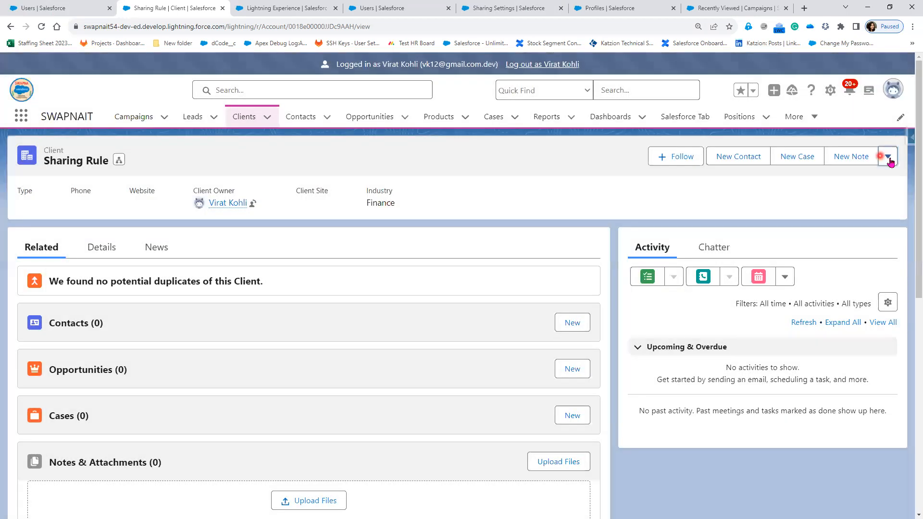
Open the record's Sharing dialog again and view its sharing hierarchy of all users.
{"action": "left_click", "coordinate": [889, 158]}
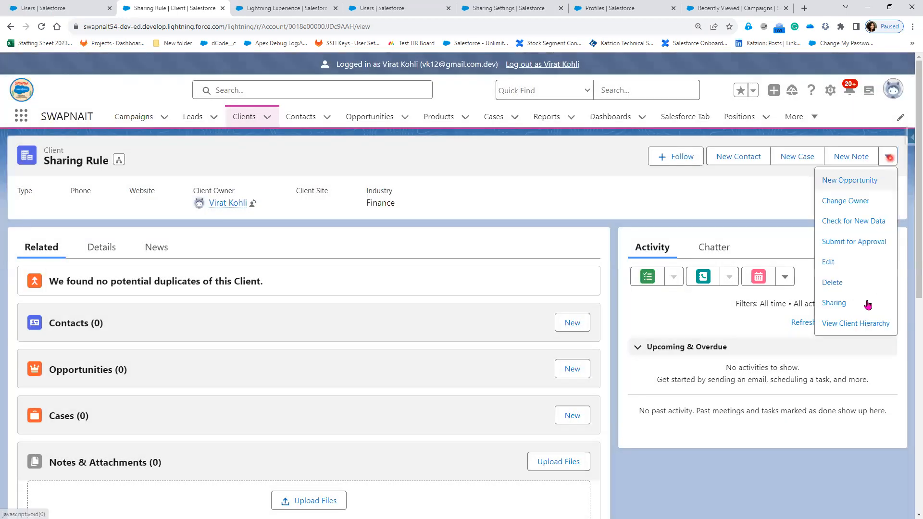
{"action": "left_click", "coordinate": [860, 306]}
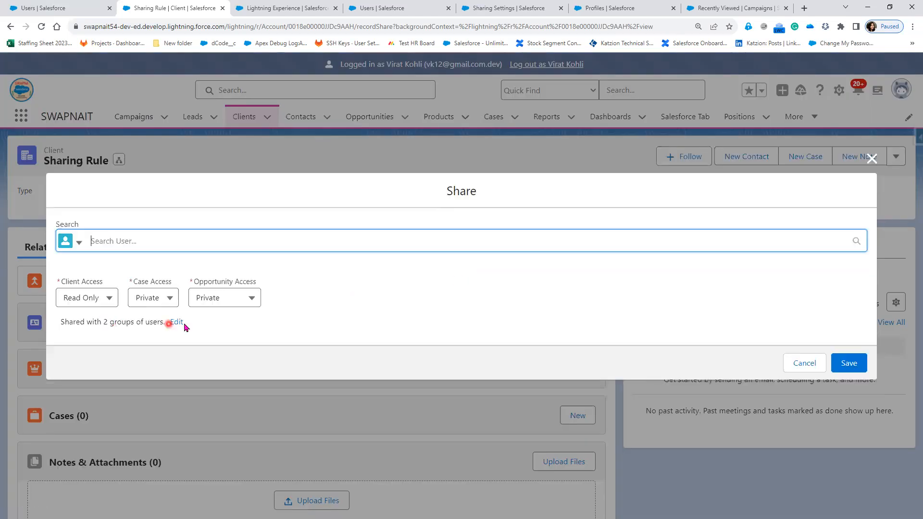
{"action": "left_click", "coordinate": [185, 325]}
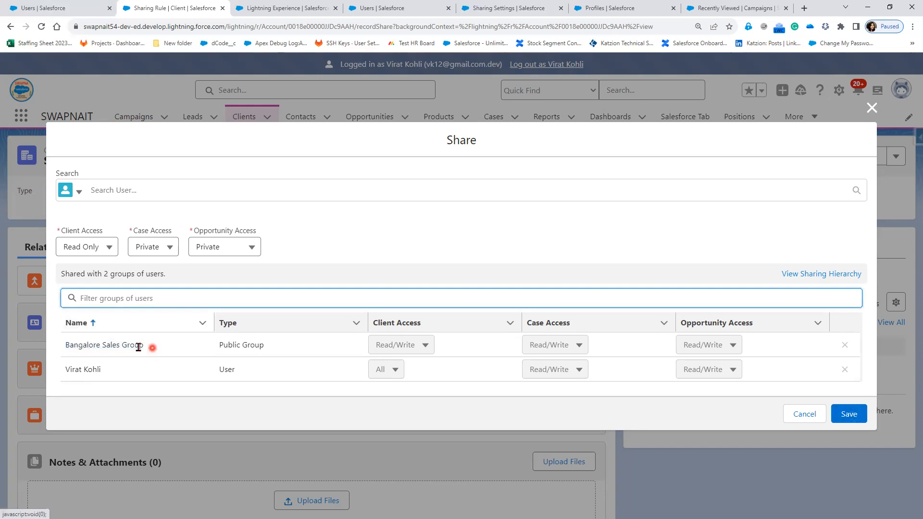
{"action": "left_click", "coordinate": [279, 341]}
{"action": "left_click", "coordinate": [831, 276]}
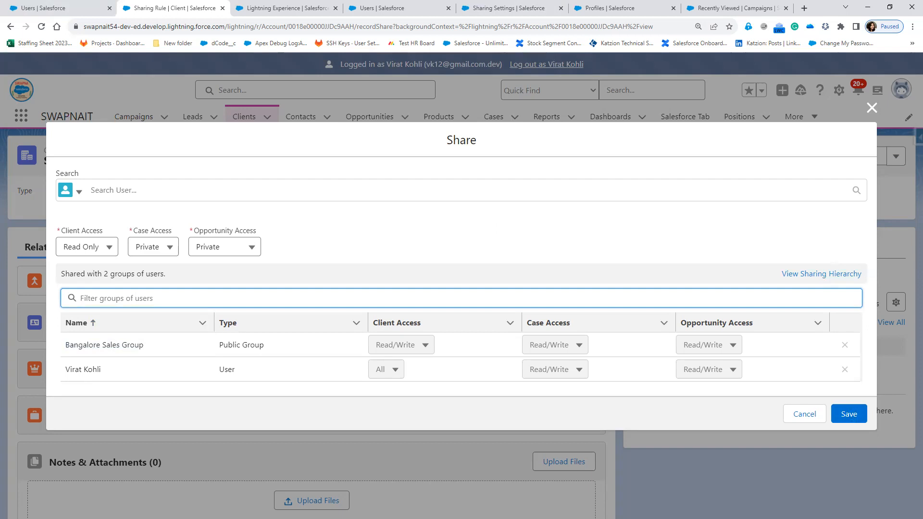
{"action": "left_click_drag", "start_coordinate": [771, 263], "coordinate": [889, 287]}
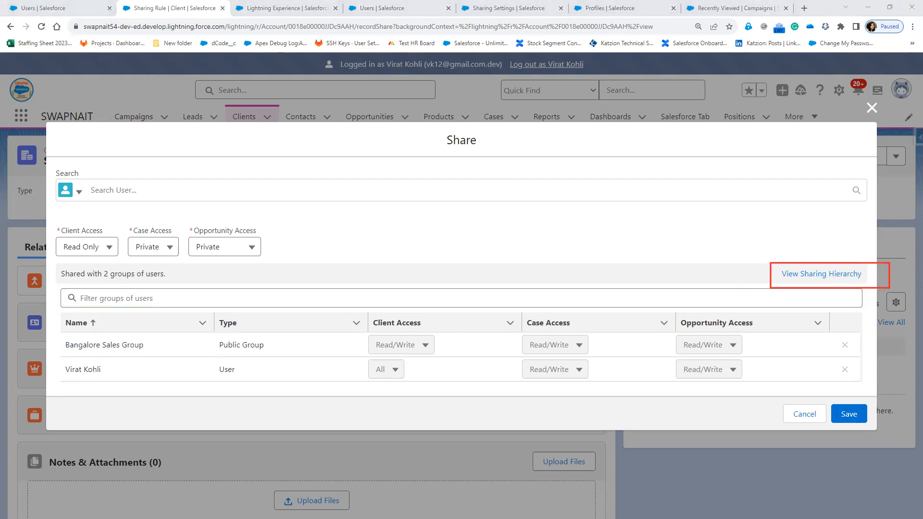
{"action": "left_click", "coordinate": [842, 278]}
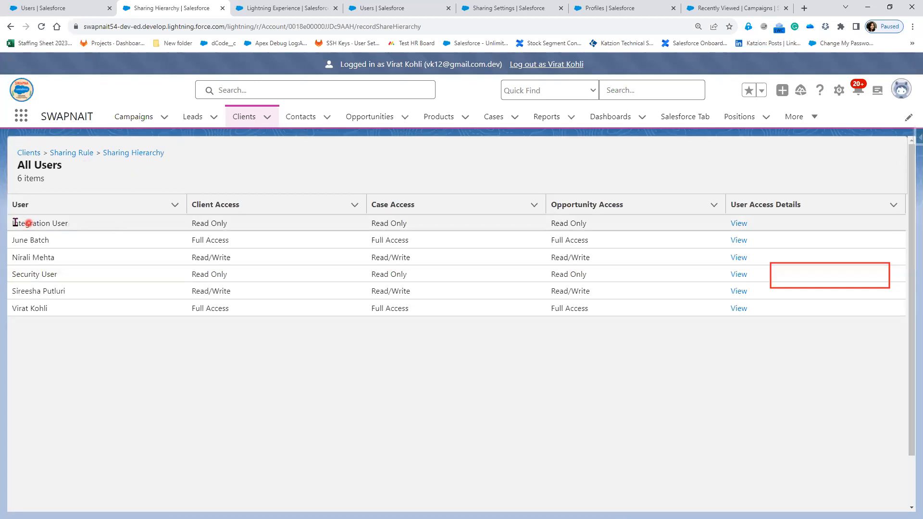
Open the access details of the third listed user in the client's sharing hierarchy.
{"action": "left_click_drag", "start_coordinate": [13, 223], "coordinate": [227, 226]}
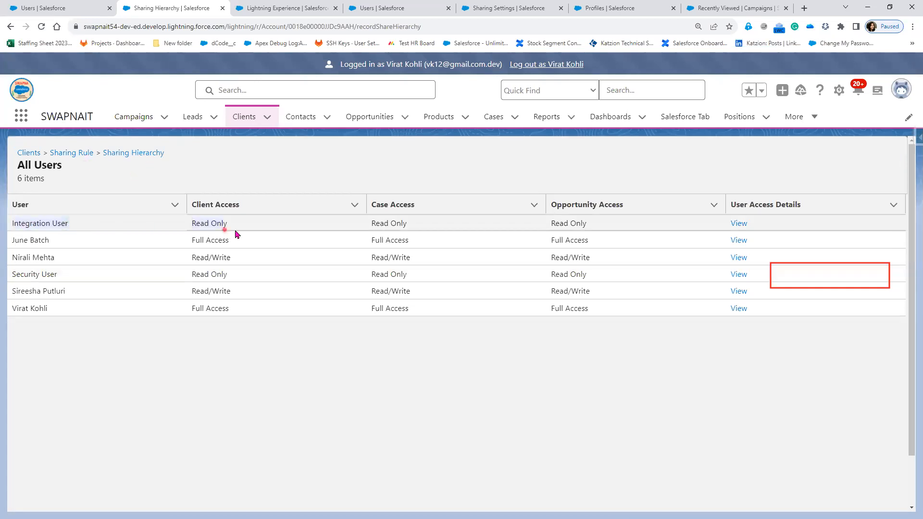
{"action": "left_click", "coordinate": [229, 244]}
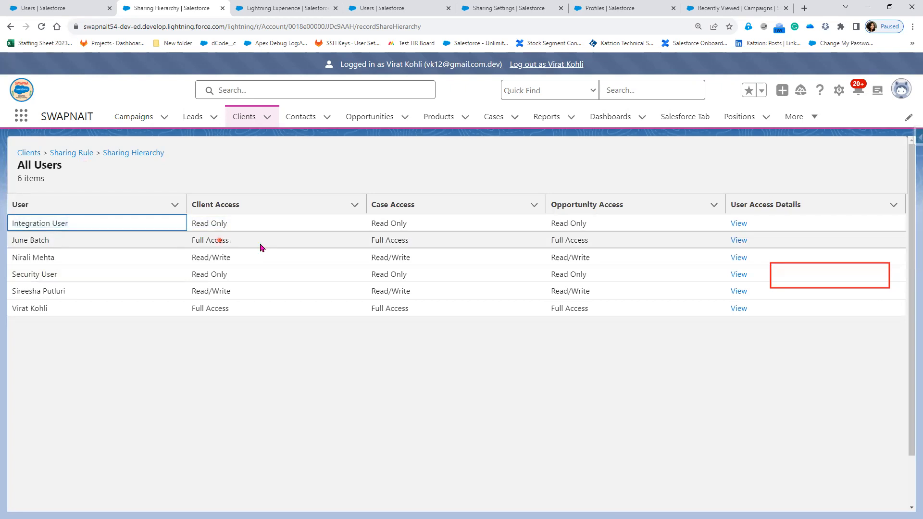
{"action": "triple_click", "coordinate": [261, 247]}
{"action": "left_click", "coordinate": [43, 258]}
{"action": "mouse_move", "coordinate": [45, 259]}
{"action": "left_mouse_down"}
{"action": "mouse_move", "coordinate": [467, 272]}
{"action": "mouse_move", "coordinate": [747, 267]}
{"action": "left_mouse_up"}
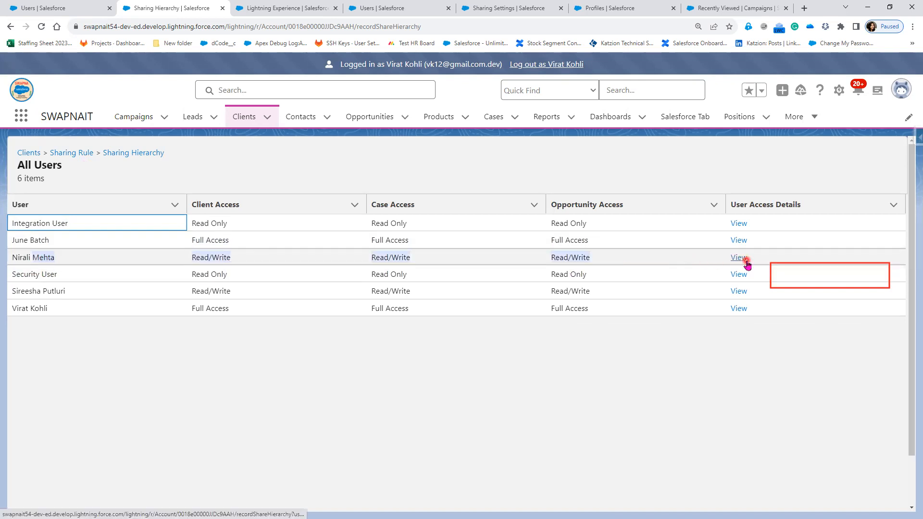
{"action": "left_click", "coordinate": [747, 261]}
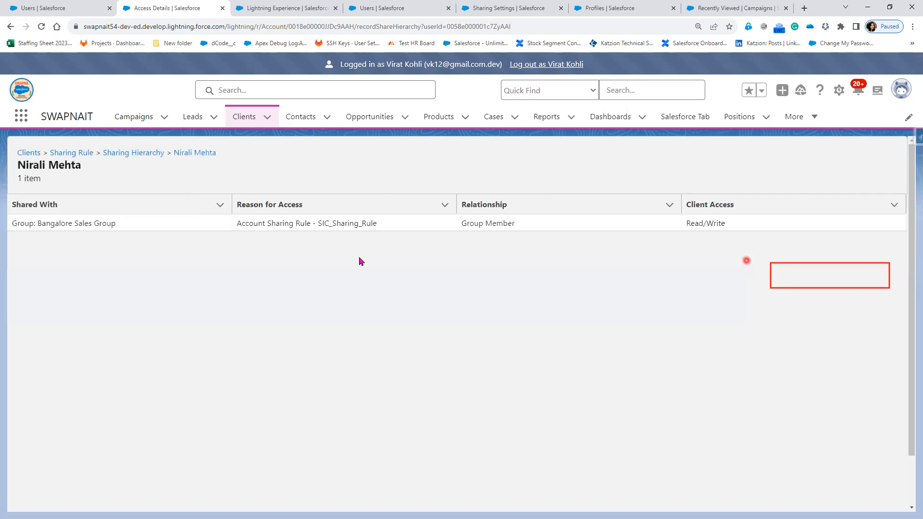
Review the organization-wide defaults and the account sharing rule on the Sharing Settings page.
{"action": "left_click", "coordinate": [121, 225]}
{"action": "left_click", "coordinate": [315, 230]}
{"action": "left_click", "coordinate": [489, 9]}
{"action": "scroll", "coordinate": [416, 351], "scroll_direction": "up", "scroll_amount": 4}
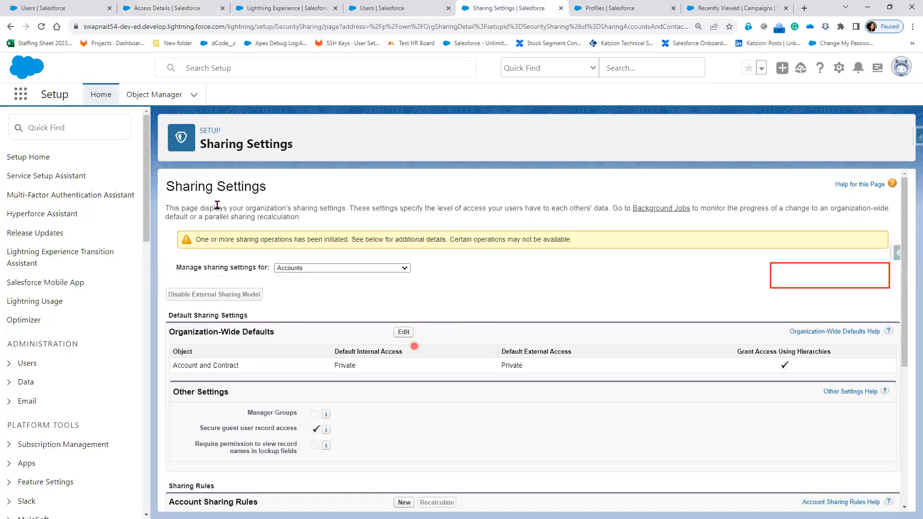
{"action": "left_click_drag", "start_coordinate": [176, 186], "coordinate": [268, 187]}
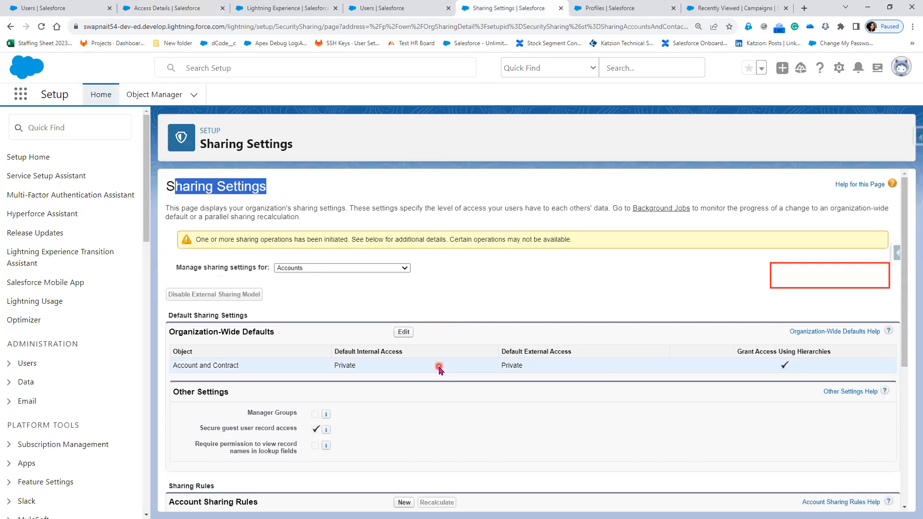
{"action": "scroll", "coordinate": [439, 378], "scroll_direction": "down", "scroll_amount": 2}
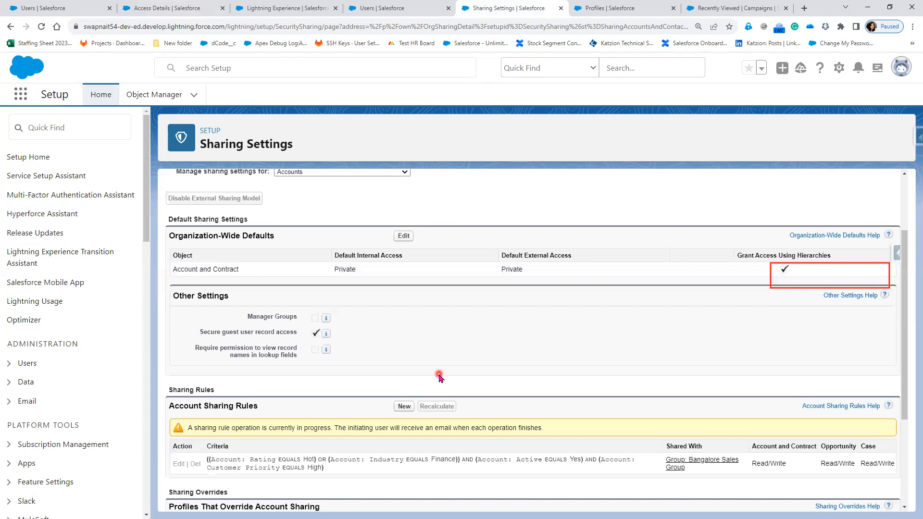
{"action": "scroll", "coordinate": [439, 377], "scroll_direction": "down", "scroll_amount": 2}
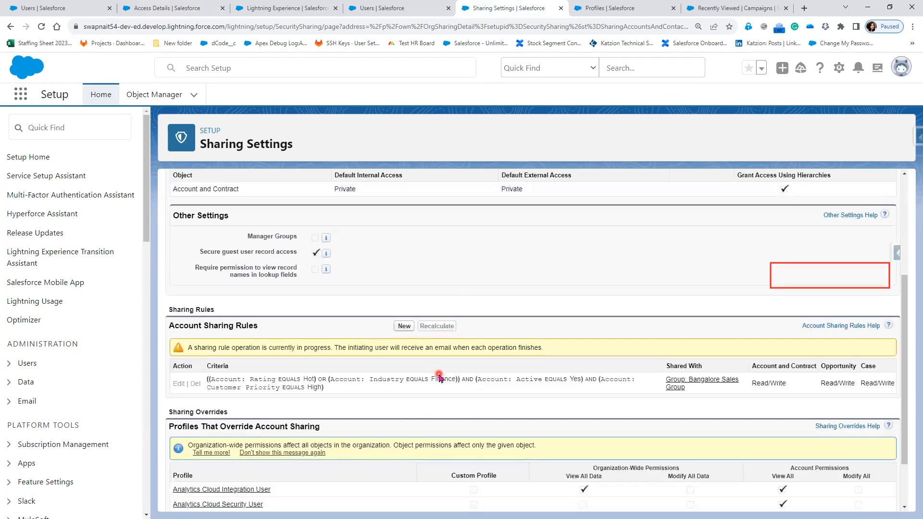
{"action": "scroll", "coordinate": [439, 378], "scroll_direction": "up", "scroll_amount": 2}
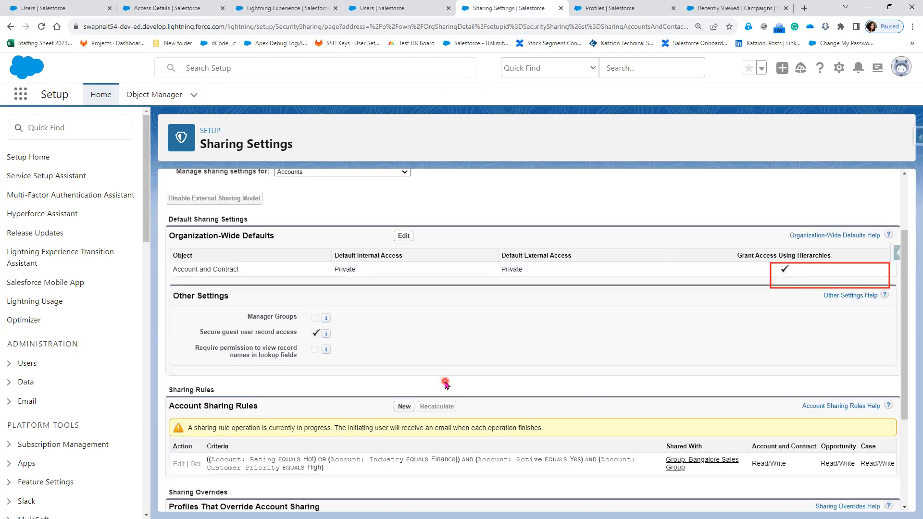
{"action": "scroll", "coordinate": [445, 384], "scroll_direction": "up", "scroll_amount": 1}
{"action": "scroll", "coordinate": [445, 383], "scroll_direction": "down", "scroll_amount": 2}
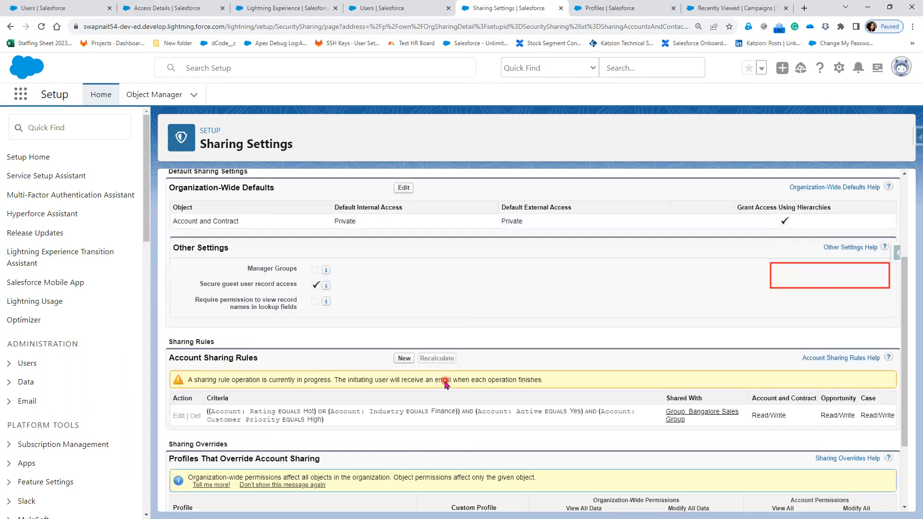
{"action": "scroll", "coordinate": [433, 382], "scroll_direction": "down", "scroll_amount": 1}
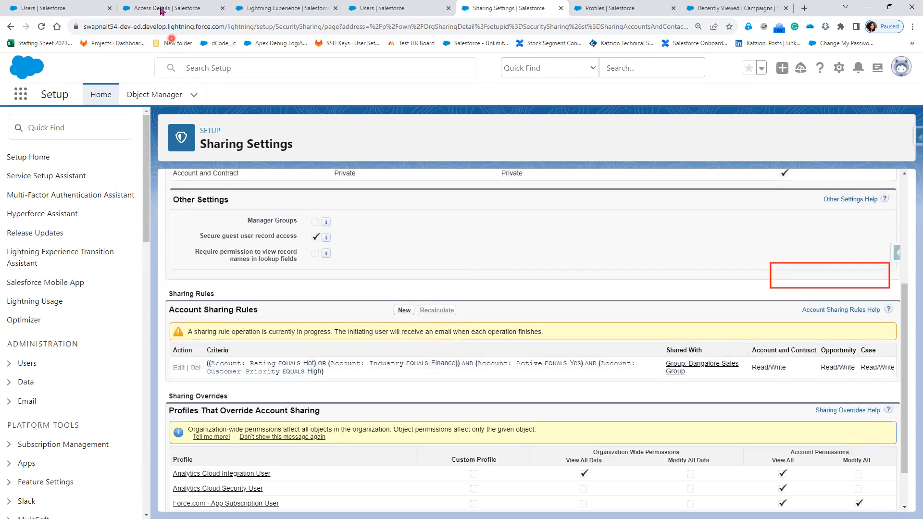
{"action": "left_click", "coordinate": [78, 12]}
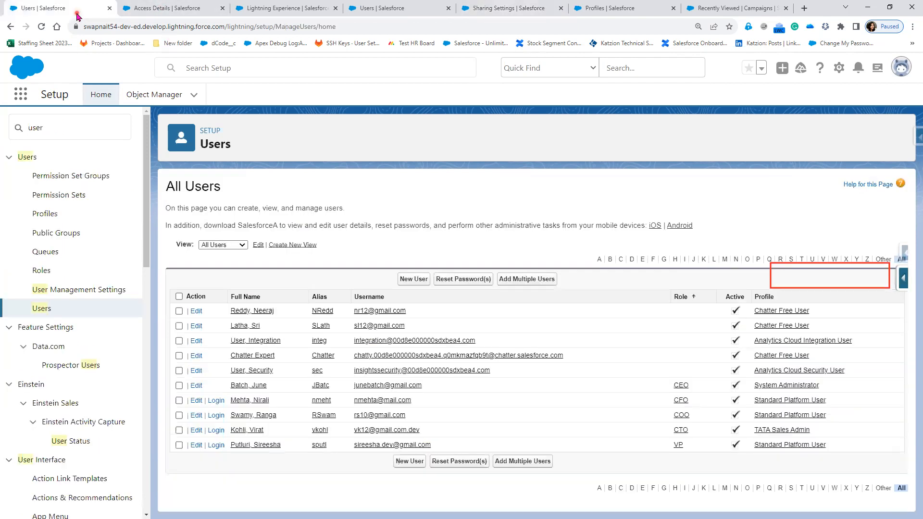
{"action": "left_click", "coordinate": [257, 10]}
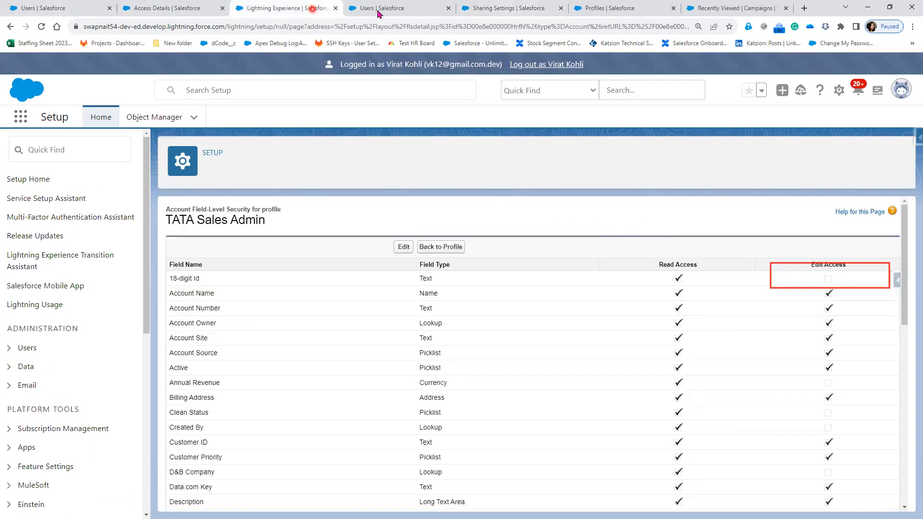
{"action": "left_click", "coordinate": [379, 12]}
{"action": "left_click", "coordinate": [511, 10]}
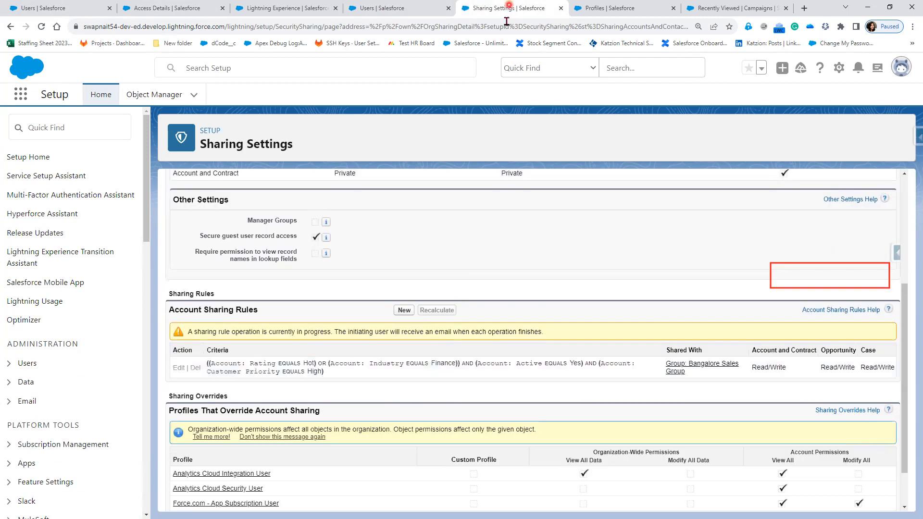
{"action": "left_click", "coordinate": [616, 11]}
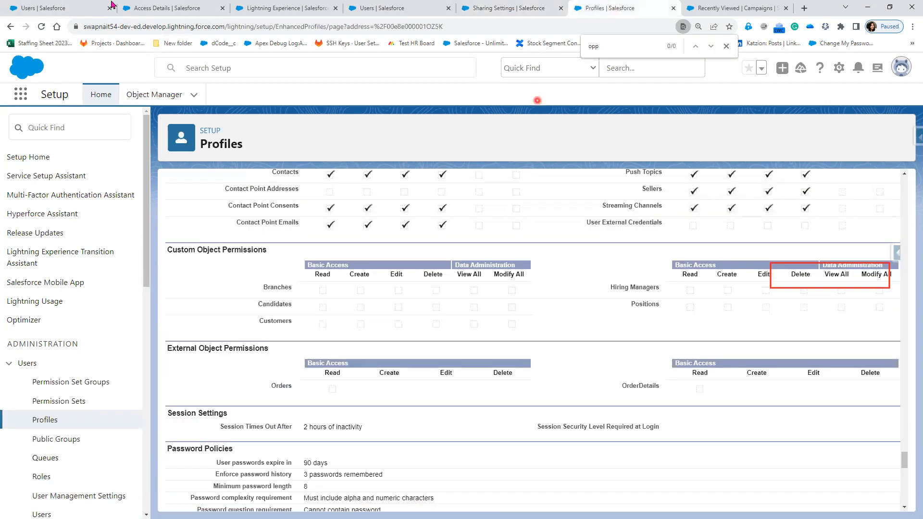
{"action": "left_click", "coordinate": [149, 9]}
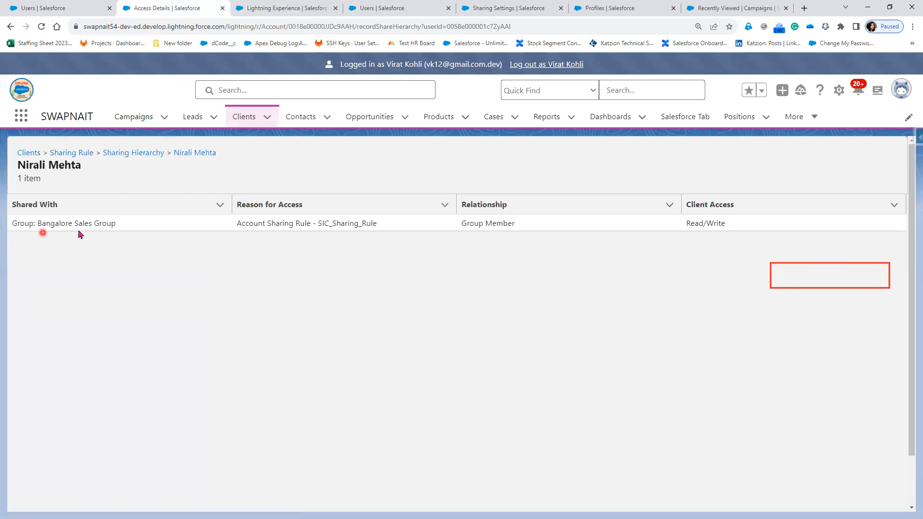
Recheck the sharing hierarchy and the third user's access details for the client record.
{"action": "left_click", "coordinate": [105, 233]}
{"action": "left_click", "coordinate": [183, 156]}
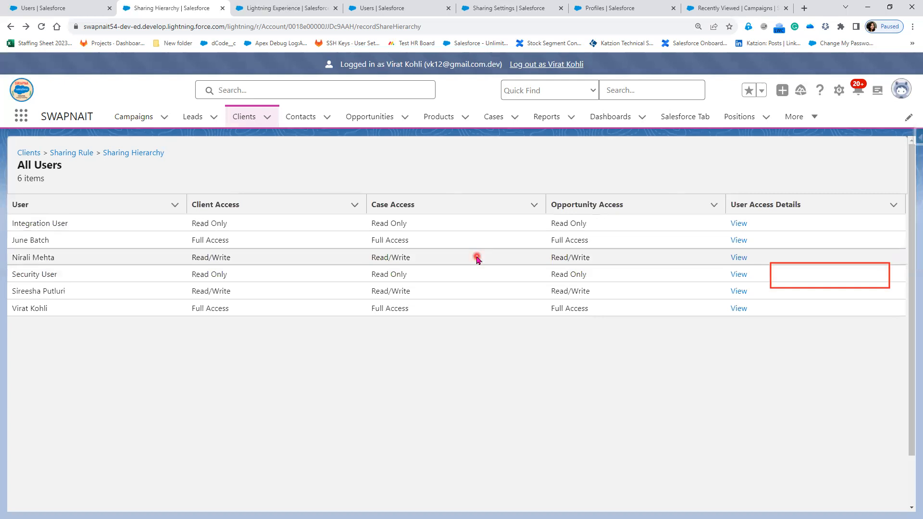
{"action": "left_click", "coordinate": [740, 258]}
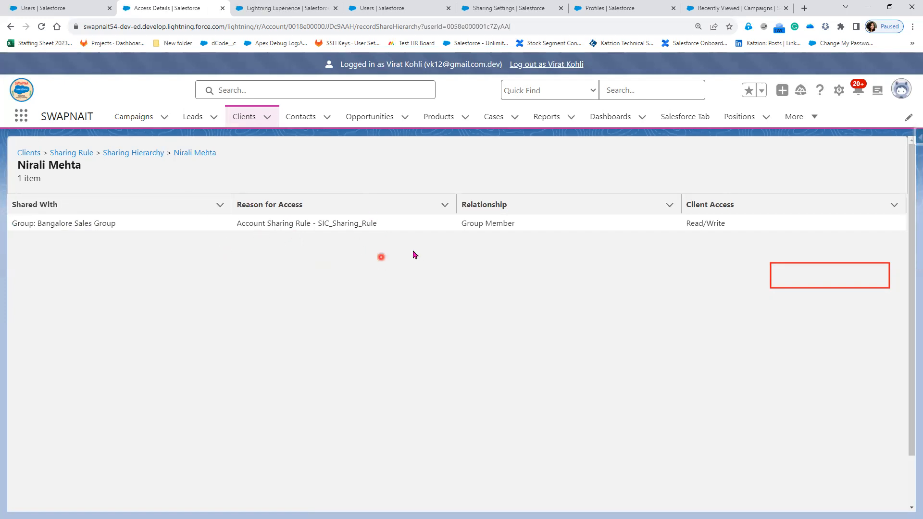
{"action": "left_click", "coordinate": [11, 28]}
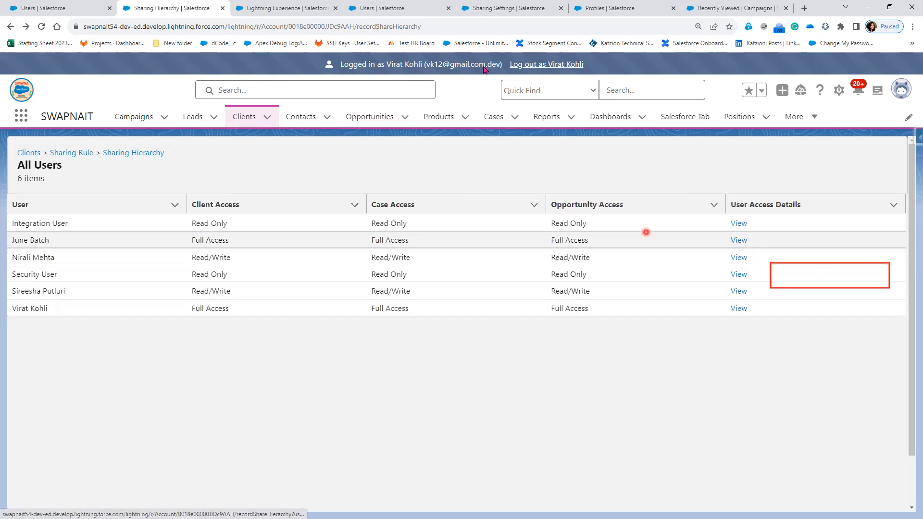
Log out of the impersonated user session and return to the setup tabs.
{"action": "left_click", "coordinate": [531, 67]}
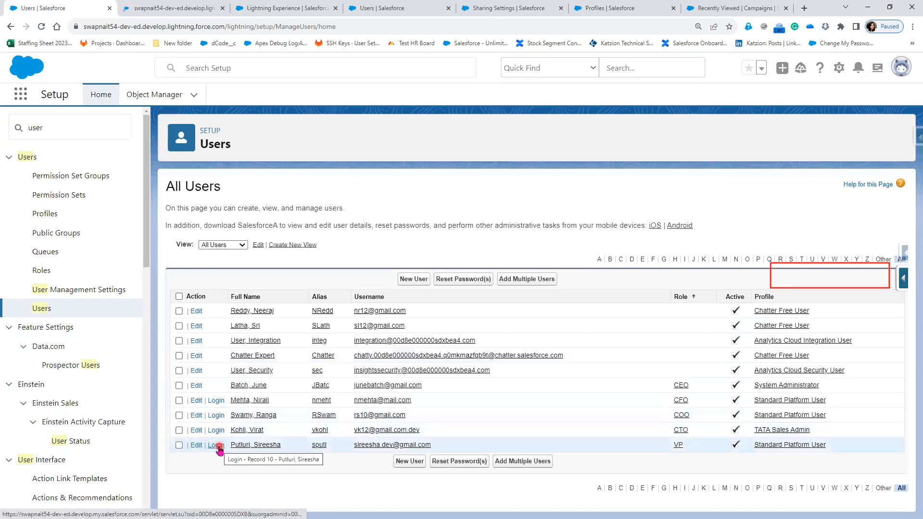
{"action": "left_click", "coordinate": [182, 6]}
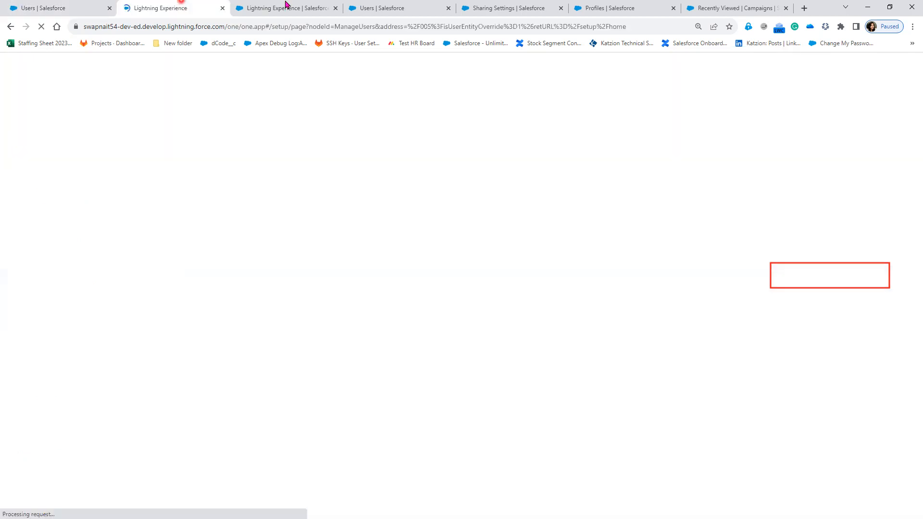
{"action": "left_click", "coordinate": [286, 7]}
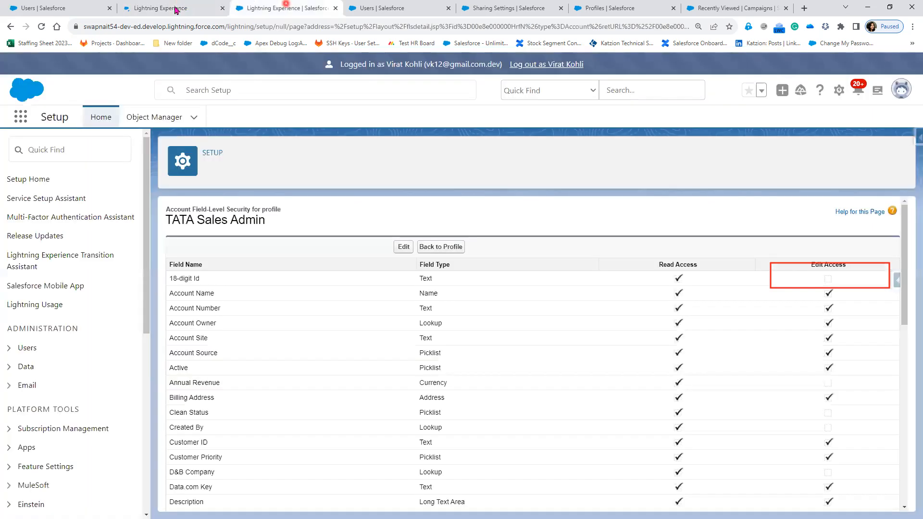
Log in as the CFO user from the all-users list and switch to the new session's tab.
{"action": "left_click", "coordinate": [159, 12]}
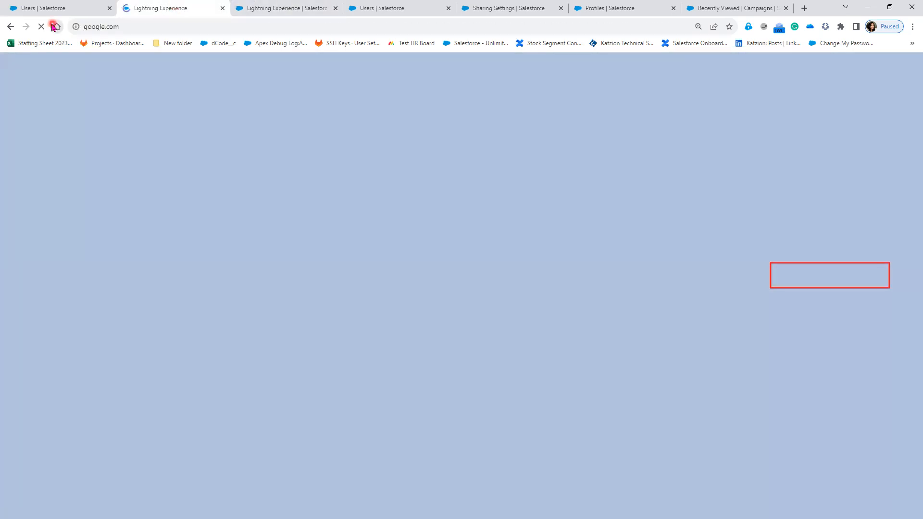
{"action": "left_click", "coordinate": [56, 7]}
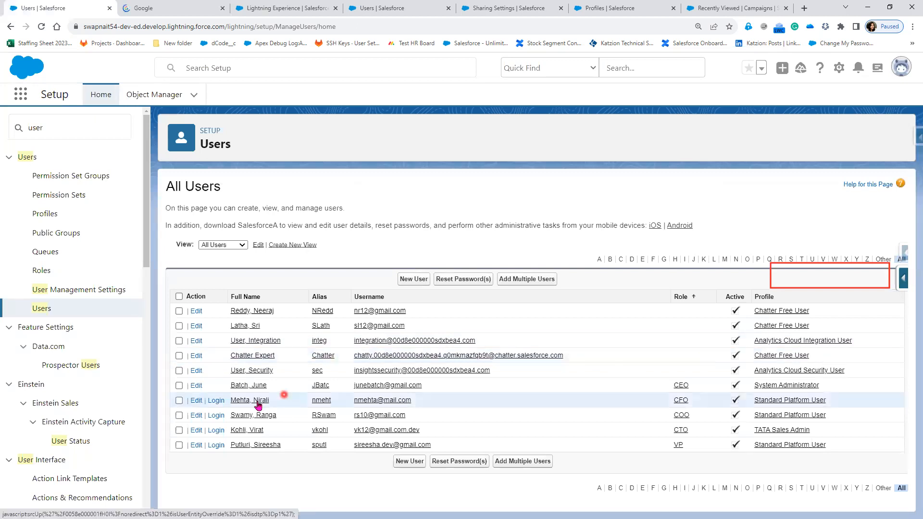
{"action": "left_click", "coordinate": [222, 402]}
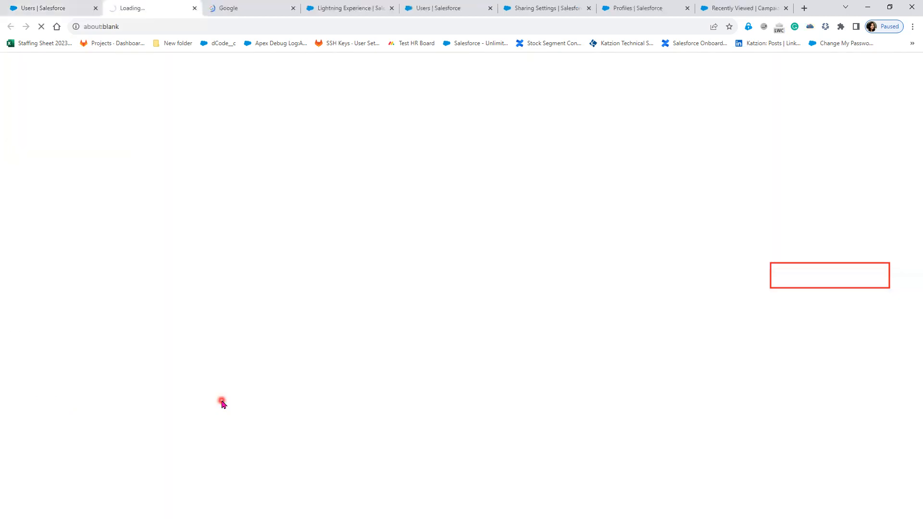
{"action": "left_click", "coordinate": [293, 9]}
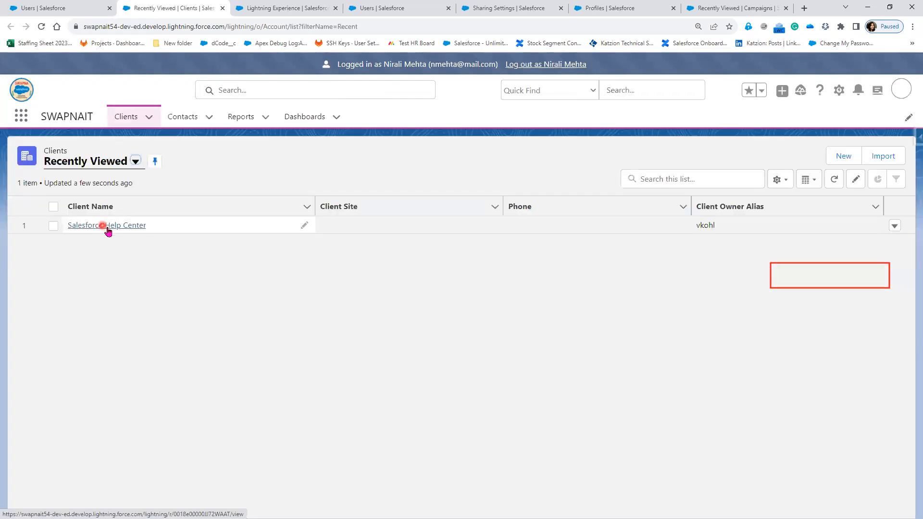
Switch the Clients list to the All Customers view and open the Sharing Rule client record.
{"action": "left_click", "coordinate": [136, 162]}
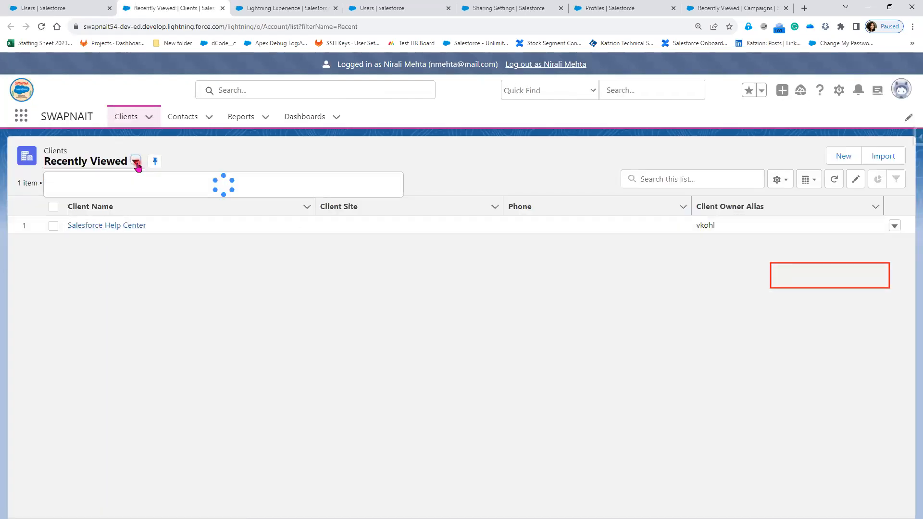
{"action": "left_click", "coordinate": [123, 210]}
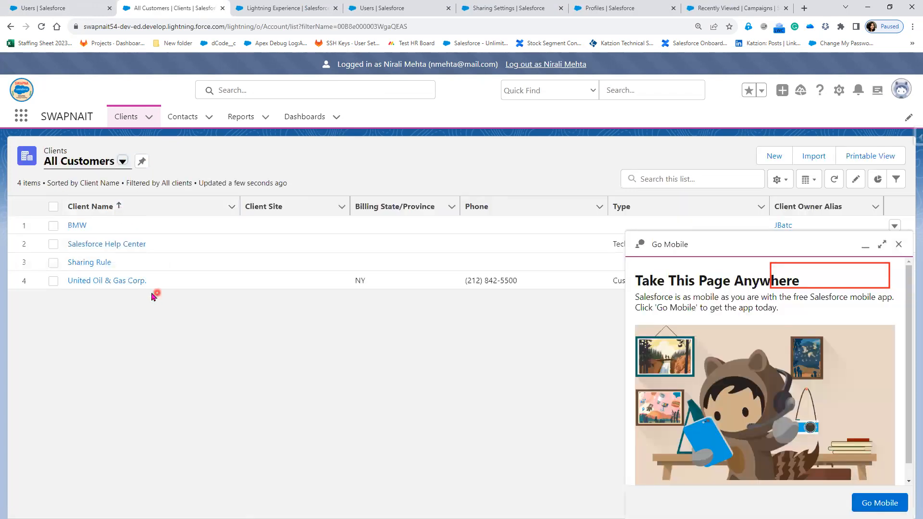
{"action": "left_click", "coordinate": [101, 263]}
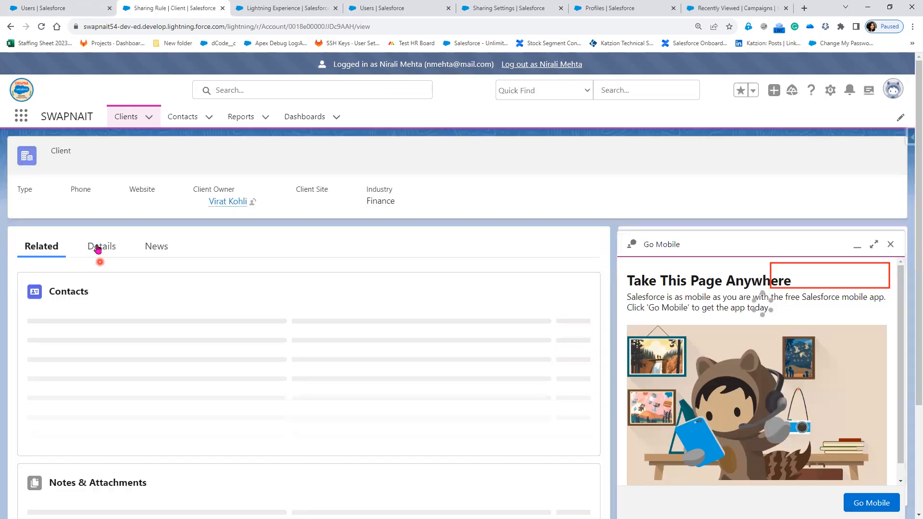
Examine the Sharing Rule client's details, closing the Go Mobile panel along the way.
{"action": "left_click", "coordinate": [97, 247]}
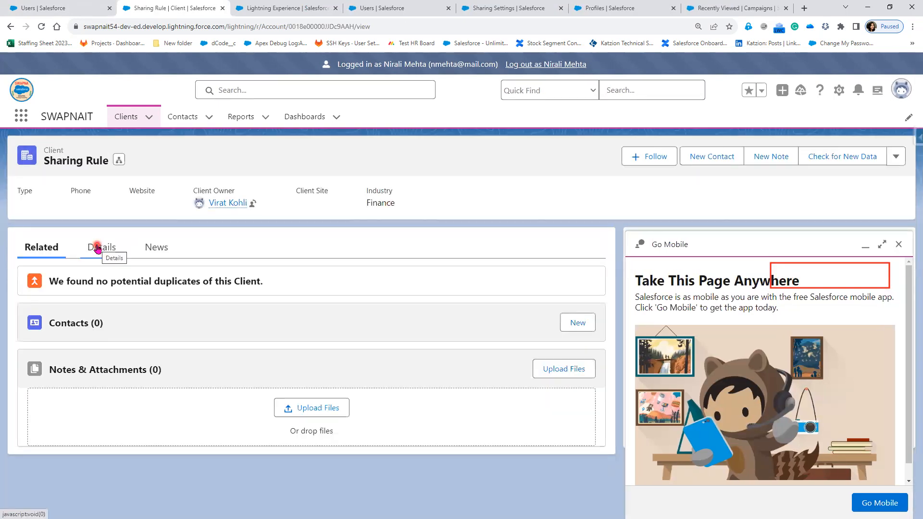
{"action": "left_click", "coordinate": [110, 246]}
{"action": "scroll", "coordinate": [282, 335], "scroll_direction": "down", "scroll_amount": 3}
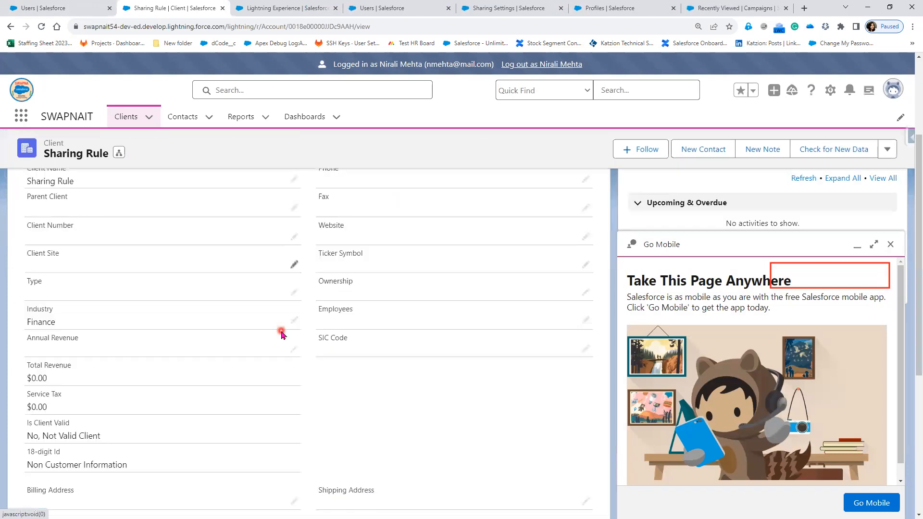
{"action": "scroll", "coordinate": [282, 335], "scroll_direction": "down", "scroll_amount": 5}
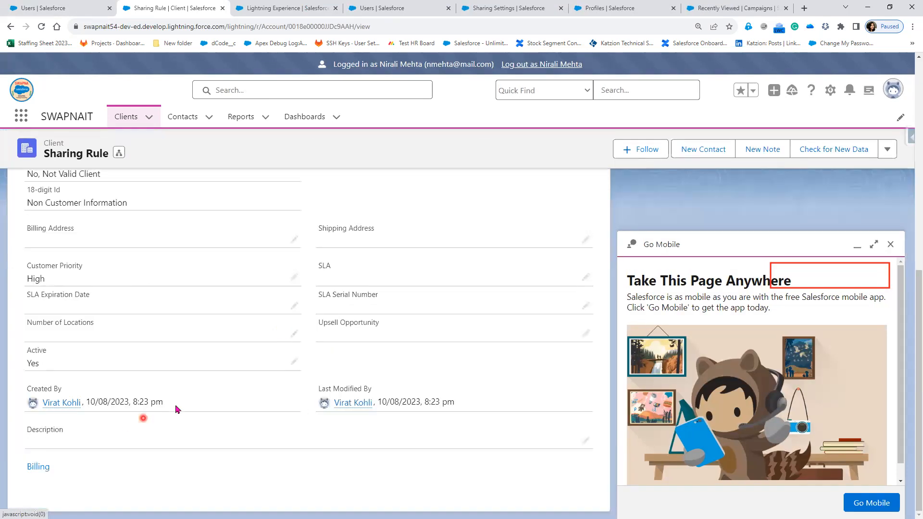
{"action": "left_click_drag", "start_coordinate": [143, 418], "coordinate": [39, 385]}
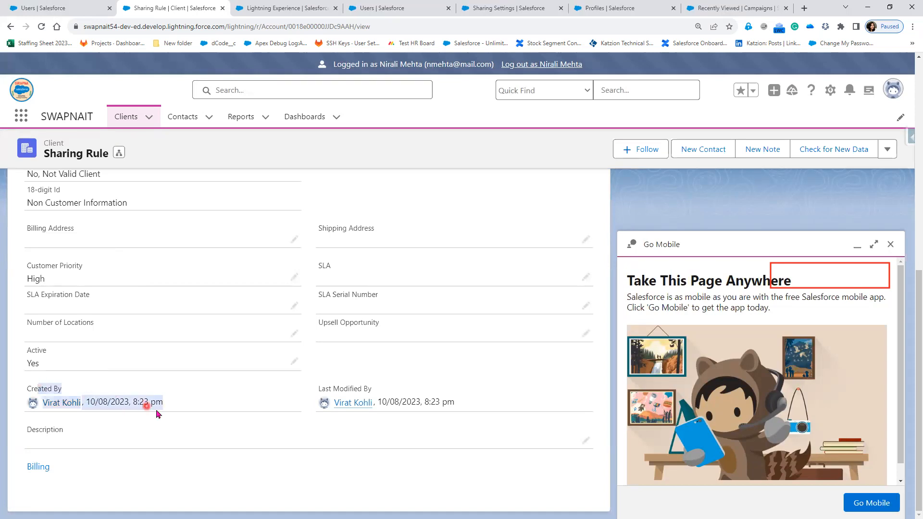
{"action": "left_click", "coordinate": [890, 247]}
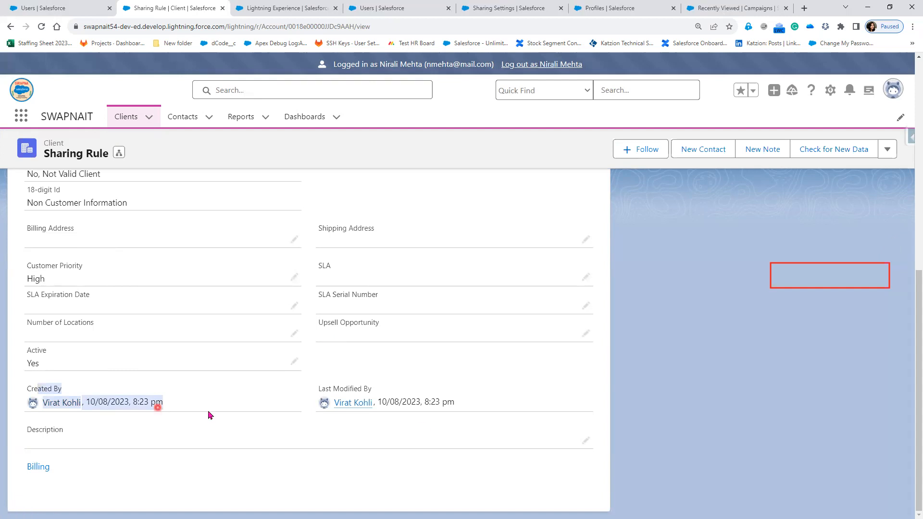
{"action": "left_click", "coordinate": [423, 426]}
{"action": "scroll", "coordinate": [425, 440], "scroll_direction": "up", "scroll_amount": 6}
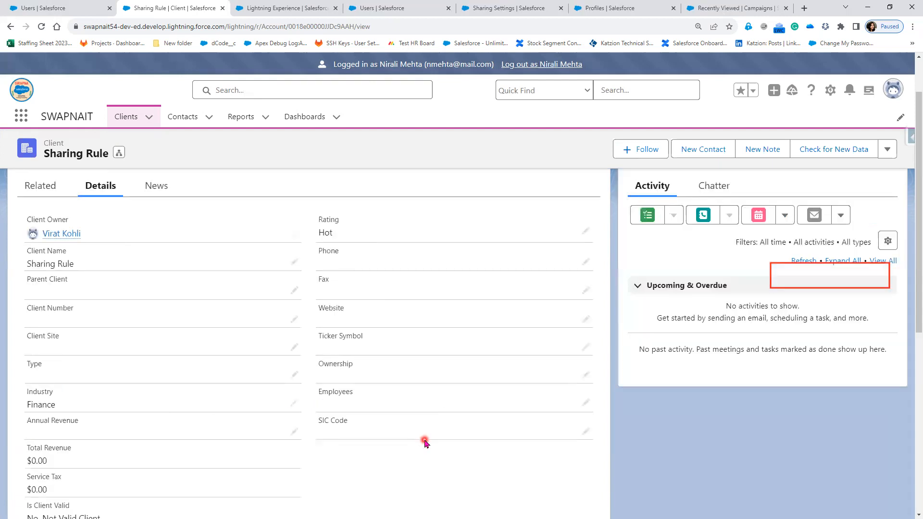
{"action": "scroll", "coordinate": [208, 392], "scroll_direction": "up", "scroll_amount": 2}
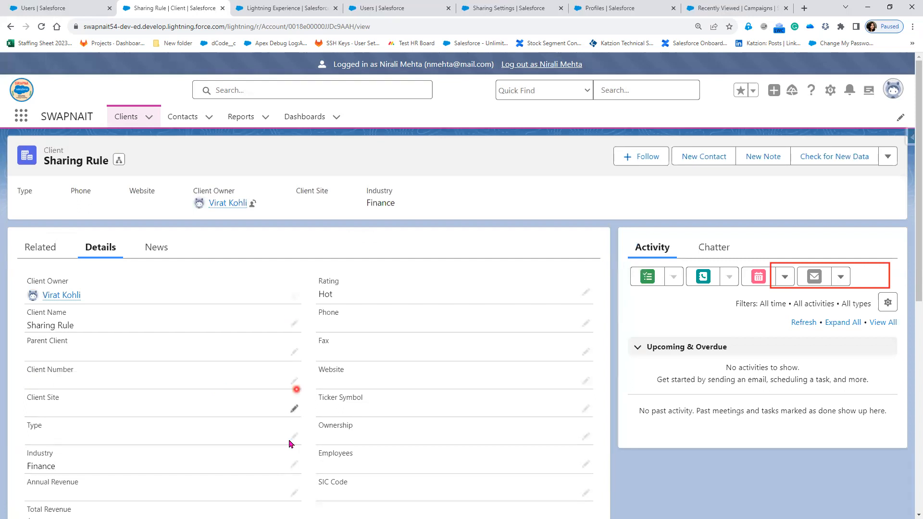
{"action": "scroll", "coordinate": [289, 443], "scroll_direction": "down", "scroll_amount": 1}
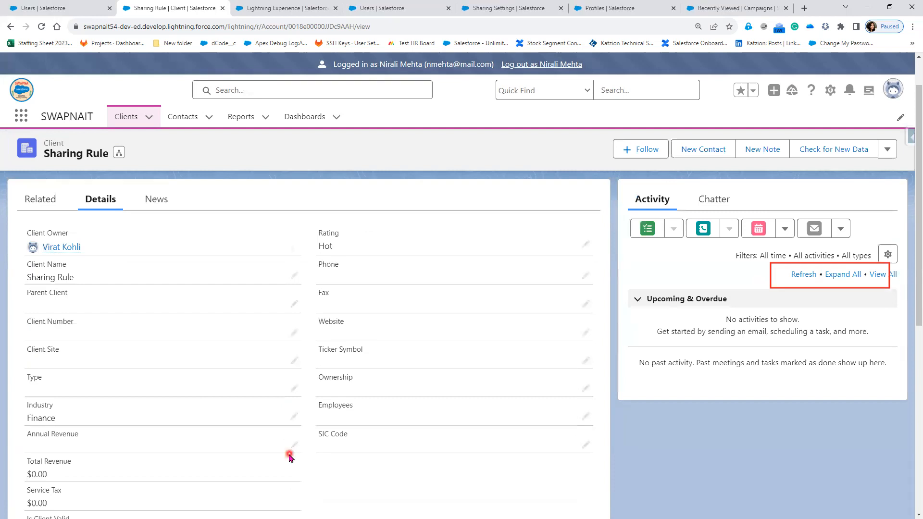
{"action": "scroll", "coordinate": [289, 456], "scroll_direction": "down", "scroll_amount": 1}
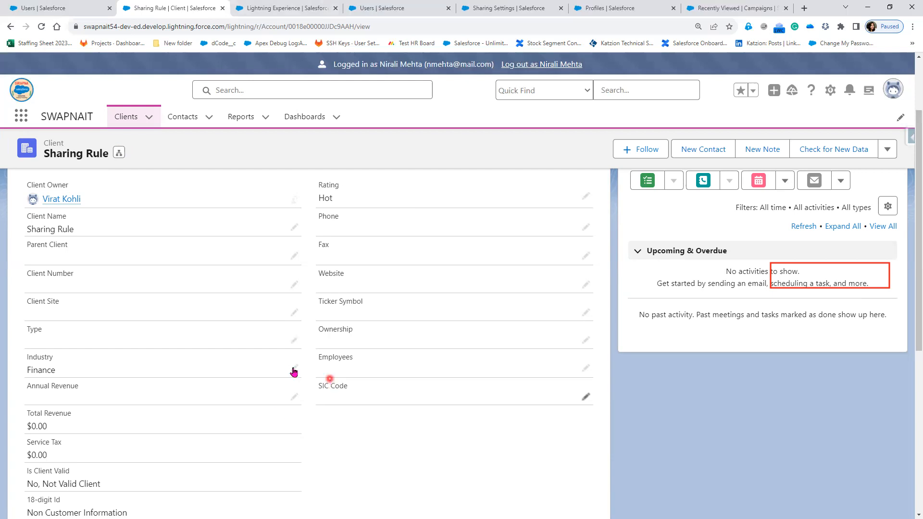
{"action": "scroll", "coordinate": [277, 413], "scroll_direction": "up", "scroll_amount": 2}
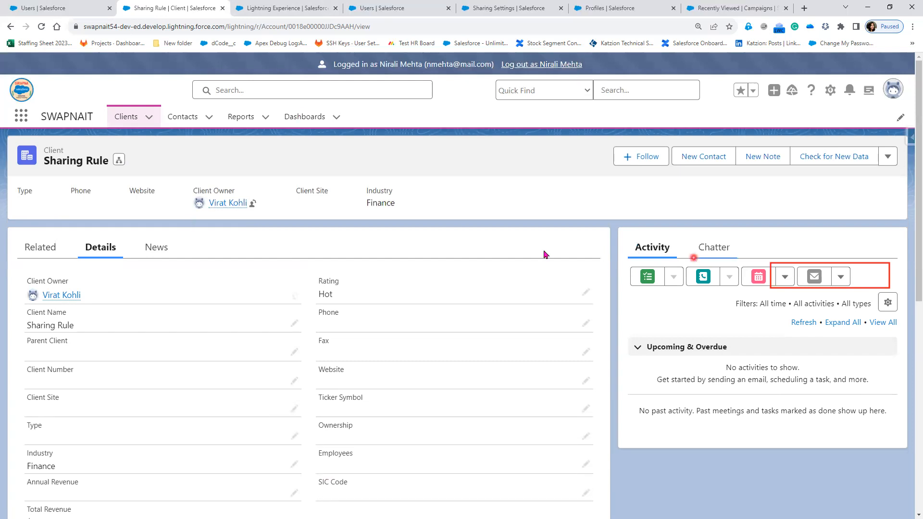
Test edit access by opening the client name for inline editing and saving the record.
{"action": "left_click", "coordinate": [298, 324]}
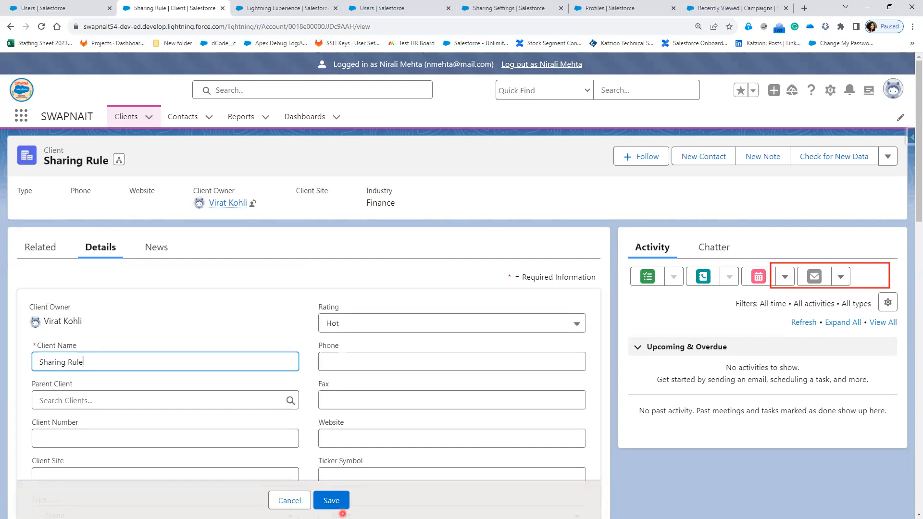
{"action": "left_click", "coordinate": [341, 502]}
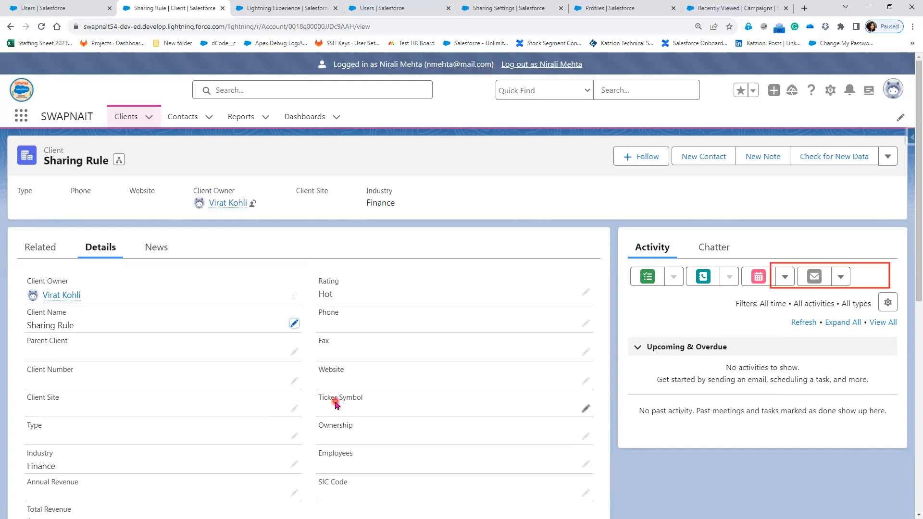
Glance at the account sharing rule in Sharing Settings and return to the client record.
{"action": "scroll", "coordinate": [75, 303], "scroll_direction": "down", "scroll_amount": 1}
{"action": "left_click", "coordinate": [42, 201]}
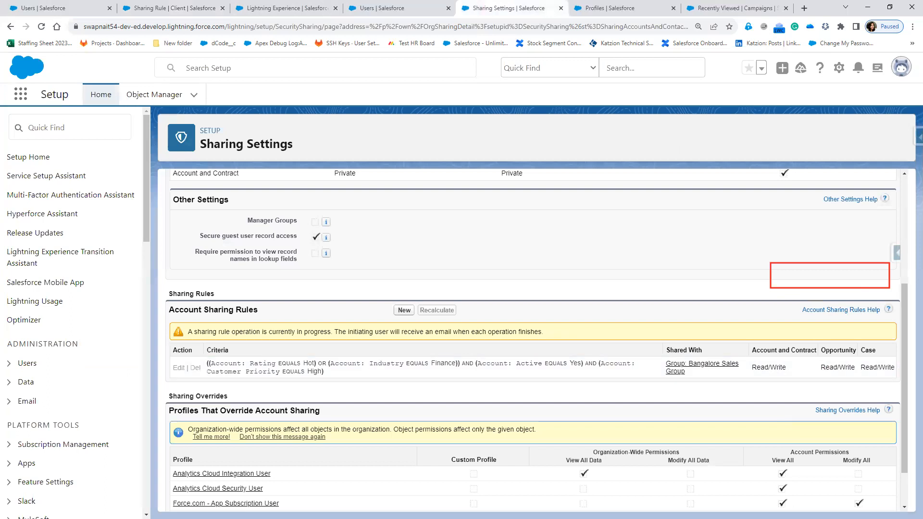
{"action": "left_click", "coordinate": [164, 10]}
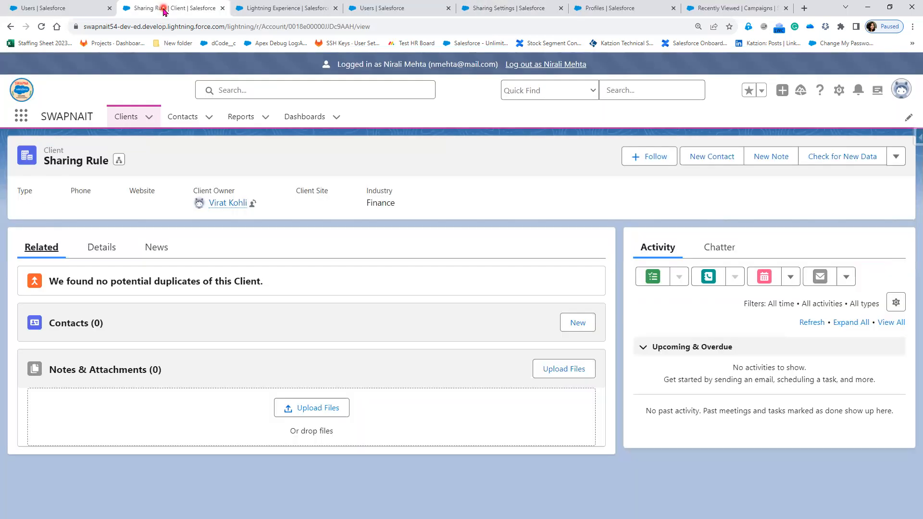
Log out of the CFO user's session and log in as the CTO user from the users list.
{"action": "left_click", "coordinate": [63, 7]}
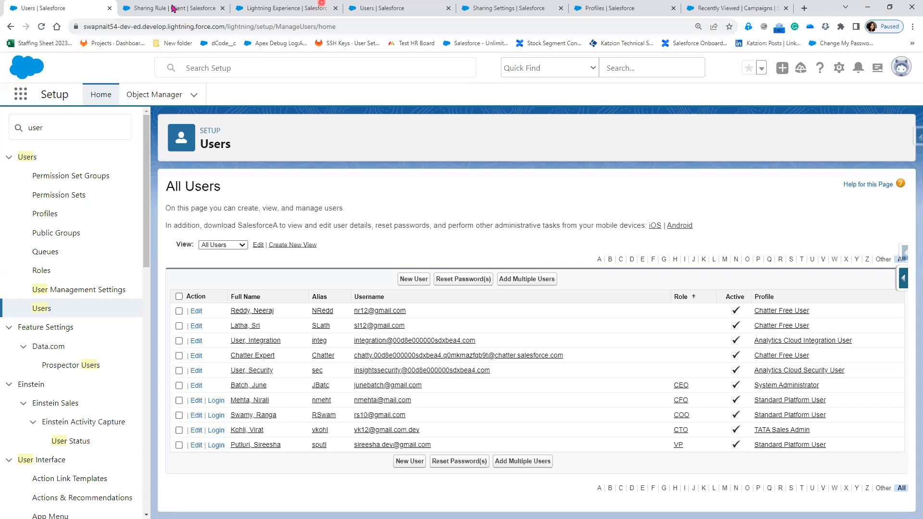
{"action": "key", "text": "ctrl+Tab"}
{"action": "left_click", "coordinate": [566, 64]}
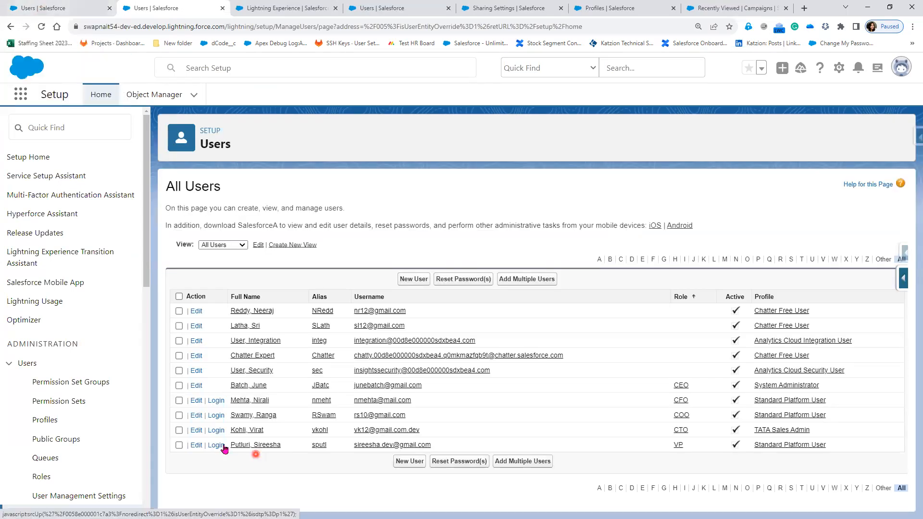
{"action": "left_click", "coordinate": [217, 431]}
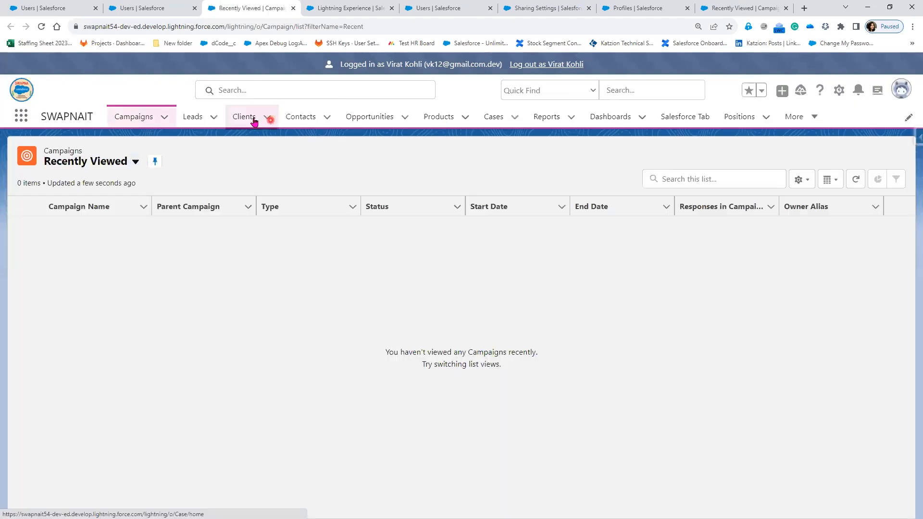
Open the Sharing Rule client from the Clients tab and start a new related opportunity.
{"action": "left_click", "coordinate": [254, 121]}
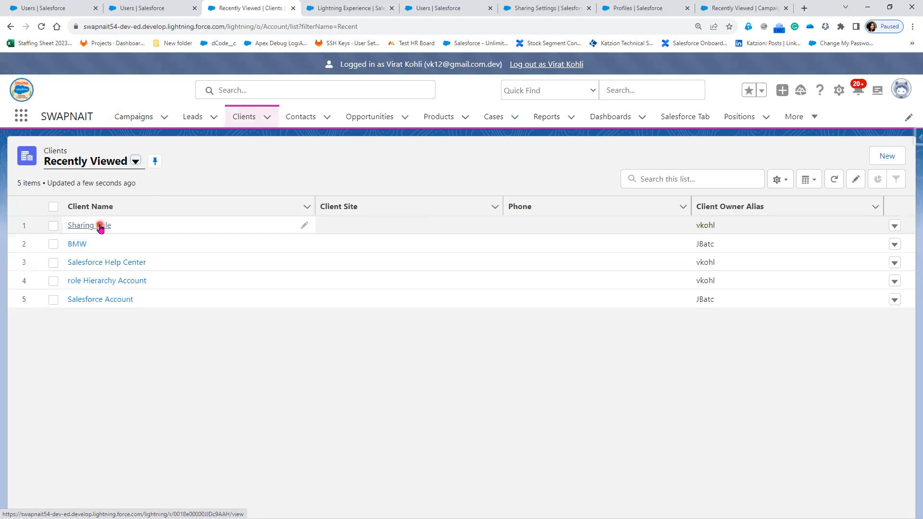
{"action": "left_click", "coordinate": [101, 227]}
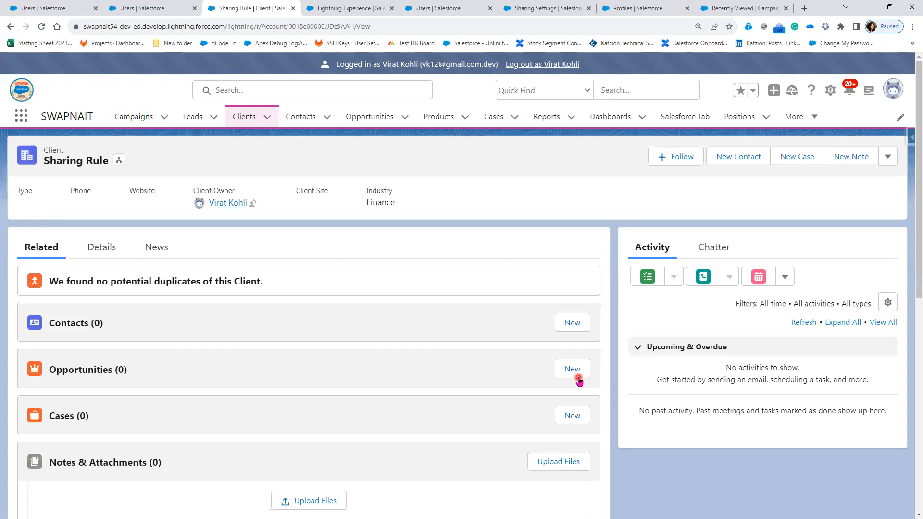
{"action": "left_click", "coordinate": [579, 375]}
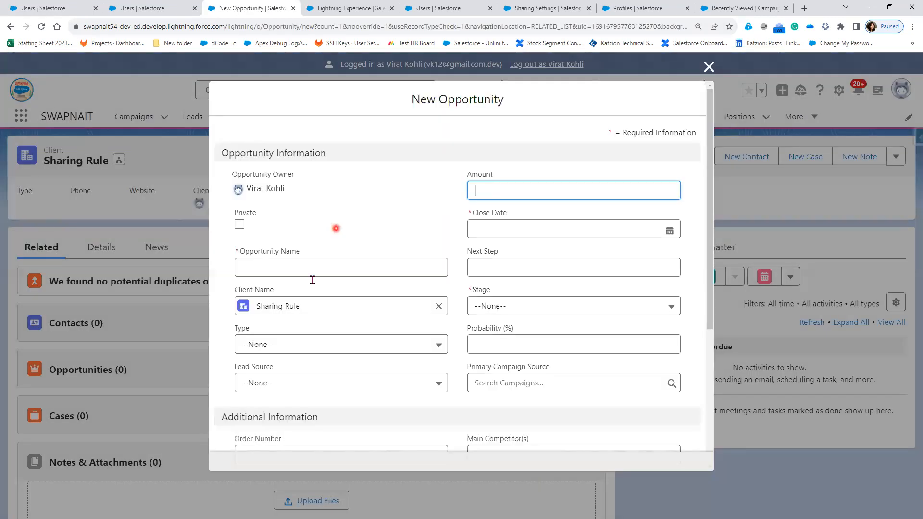
Name the opportunity "new Sharing Opportunity" and set its close date to 24/08/2023.
{"action": "left_click", "coordinate": [305, 266]}
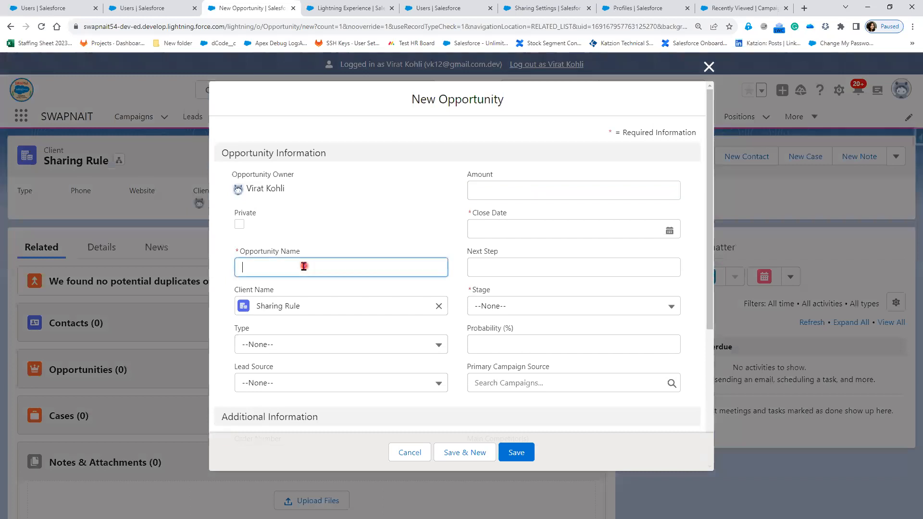
{"action": "type", "text": "new Sha"}
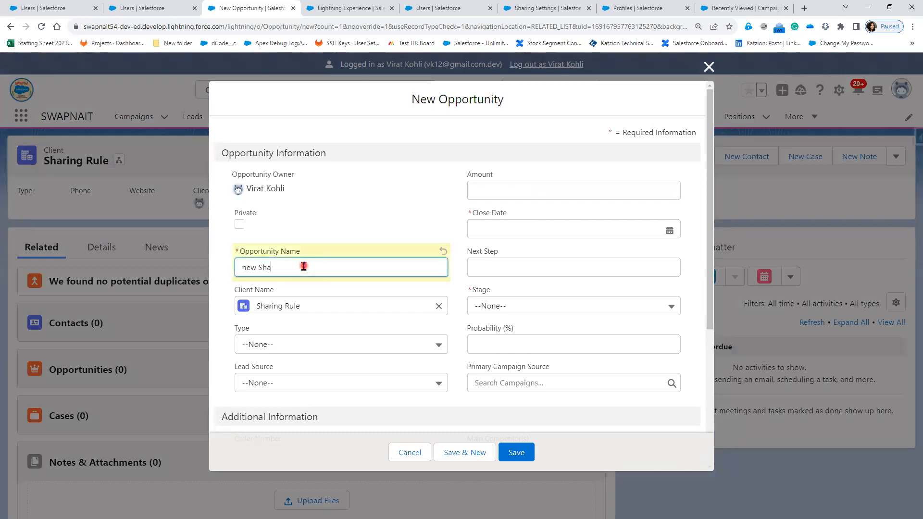
{"action": "type", "text": "ring Opportu"}
{"action": "type", "text": "nity"}
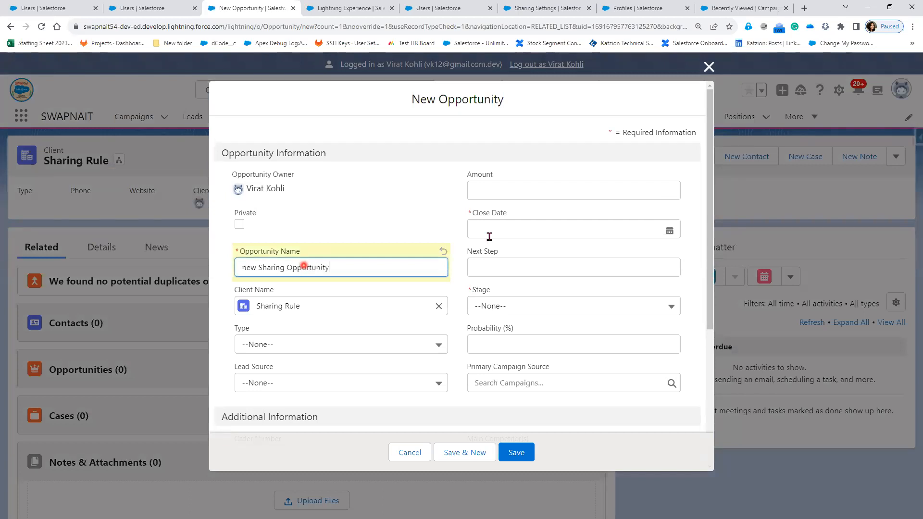
{"action": "left_click", "coordinate": [491, 235]}
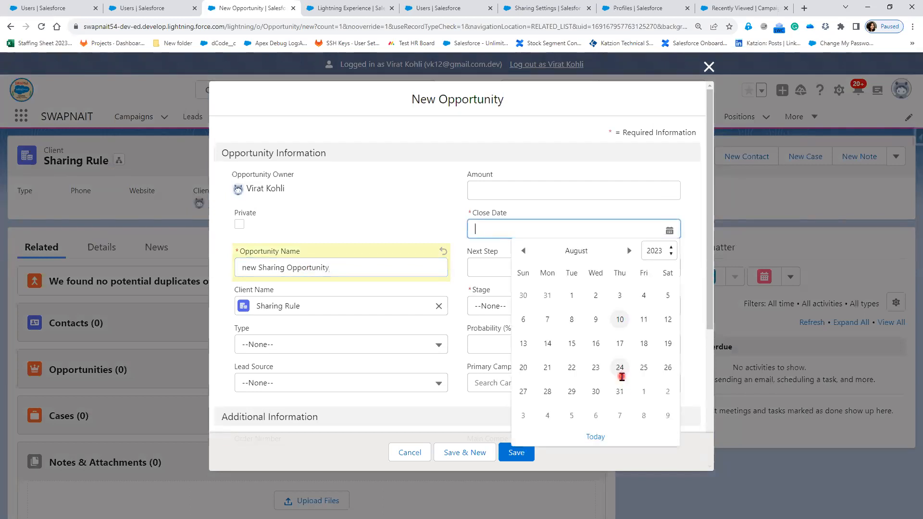
{"action": "left_click", "coordinate": [621, 375]}
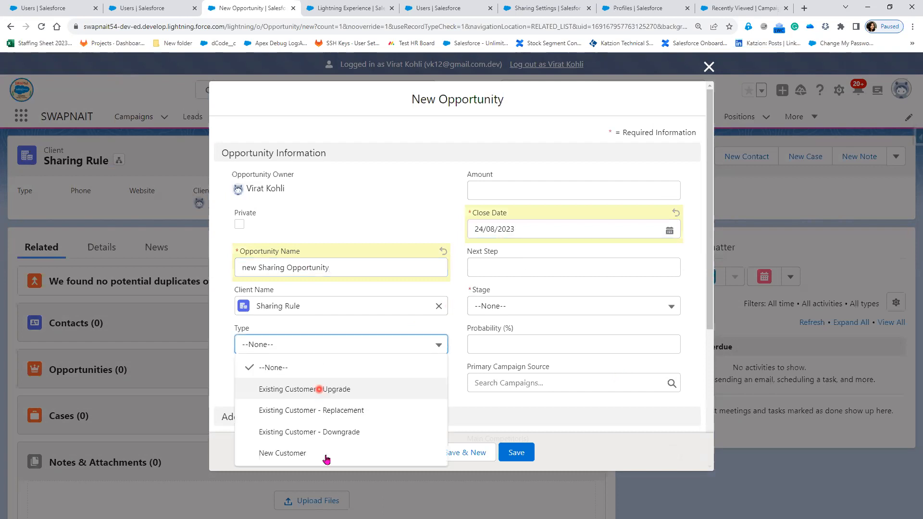
Set the opportunity Type to New Customer, Lead Source to Web, and Stage to Initial Discussion.
{"action": "left_click", "coordinate": [327, 446]}
{"action": "left_click", "coordinate": [325, 391]}
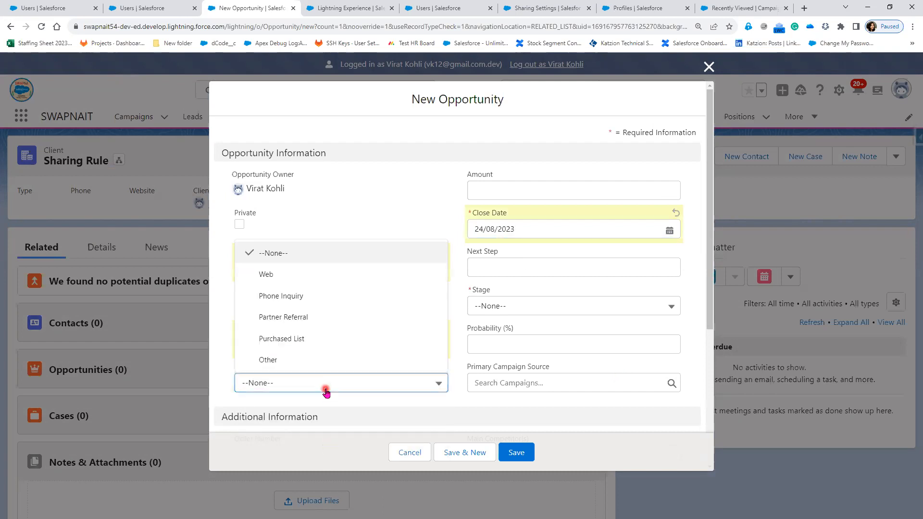
{"action": "left_click", "coordinate": [298, 274]}
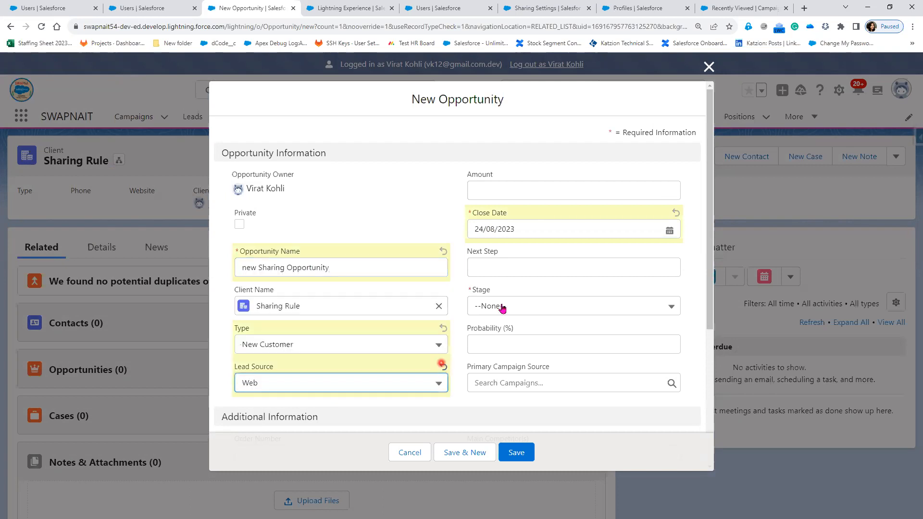
{"action": "left_click", "coordinate": [502, 308]}
{"action": "left_click", "coordinate": [515, 349]}
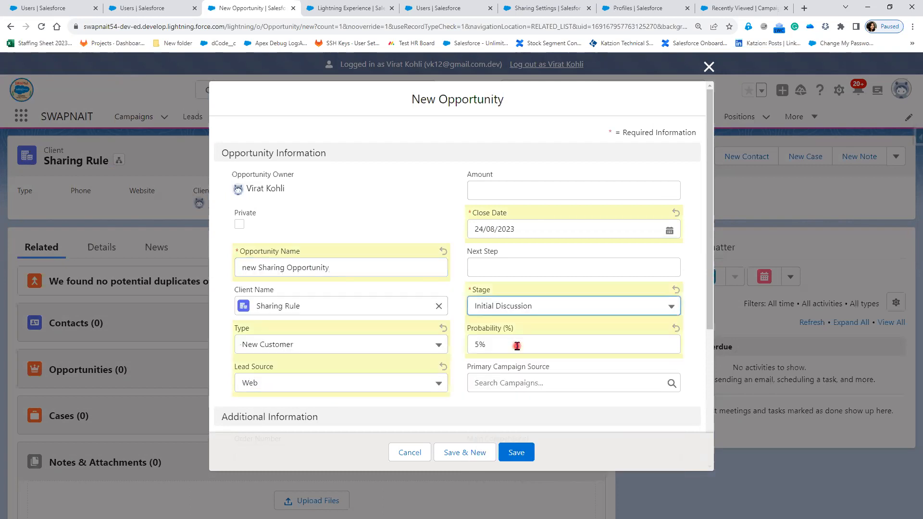
Save the new opportunity for the Sharing Rule client.
{"action": "scroll", "coordinate": [516, 347], "scroll_direction": "down", "scroll_amount": 5}
{"action": "left_click", "coordinate": [516, 452]}
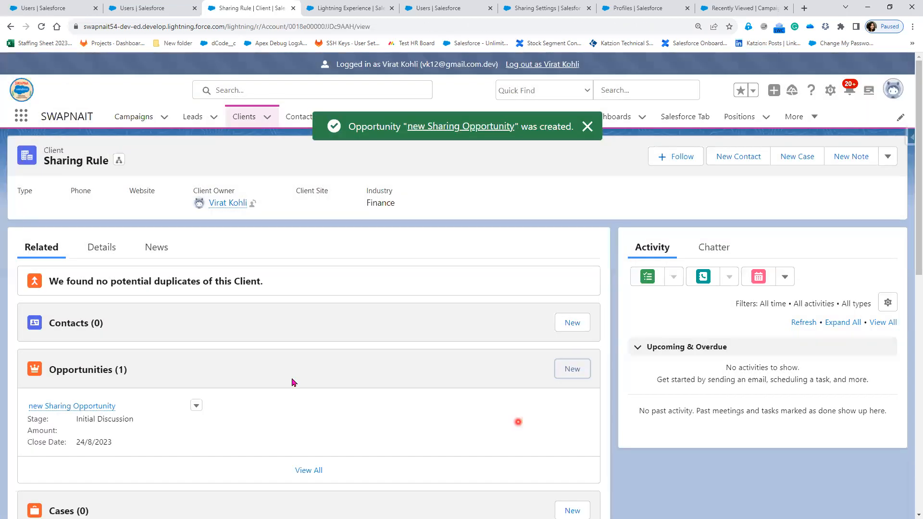
{"action": "left_click", "coordinate": [84, 433]}
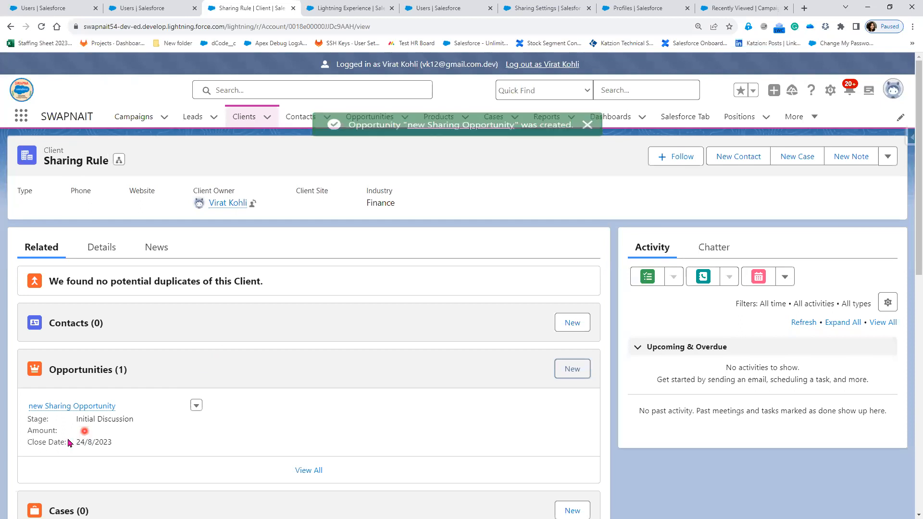
Open the new opportunity and review the groups of users it is shared with in its Sharing dialog.
{"action": "left_click", "coordinate": [73, 407]}
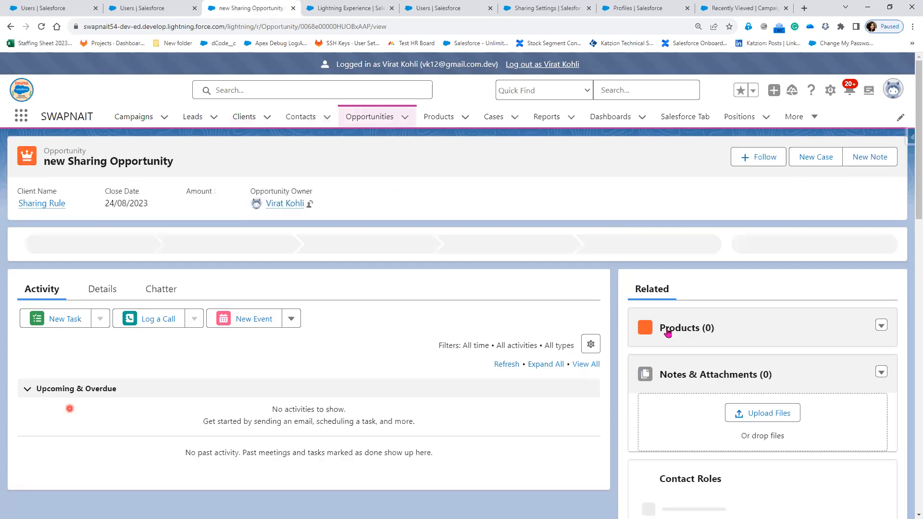
{"action": "left_click", "coordinate": [889, 157]}
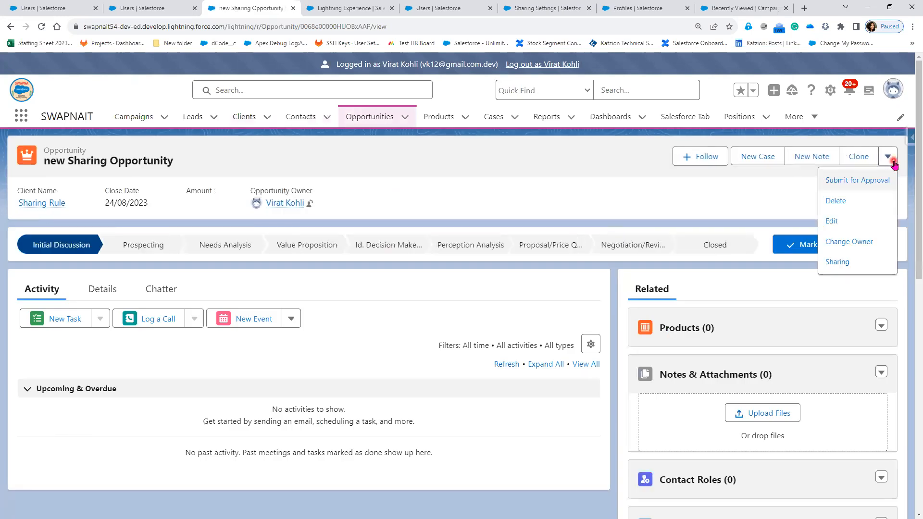
{"action": "left_click", "coordinate": [855, 267]}
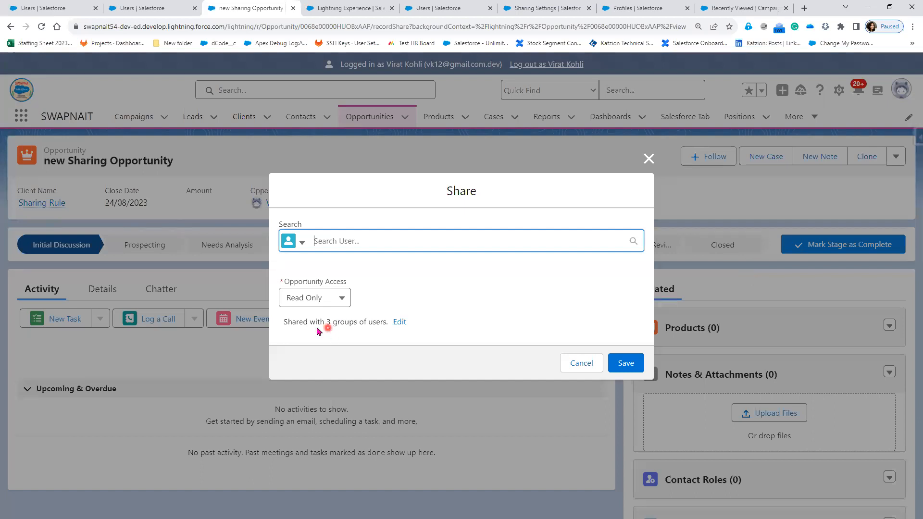
{"action": "double_click", "coordinate": [329, 322]}
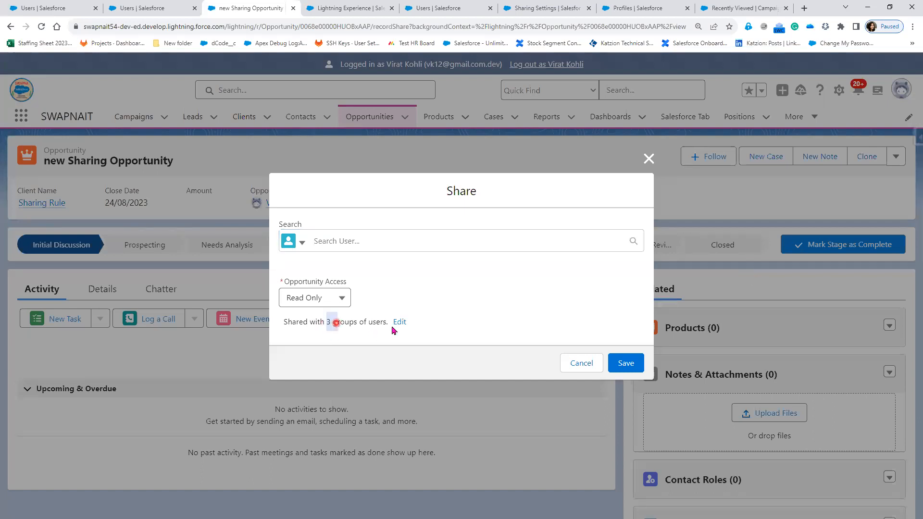
{"action": "left_click", "coordinate": [399, 322]}
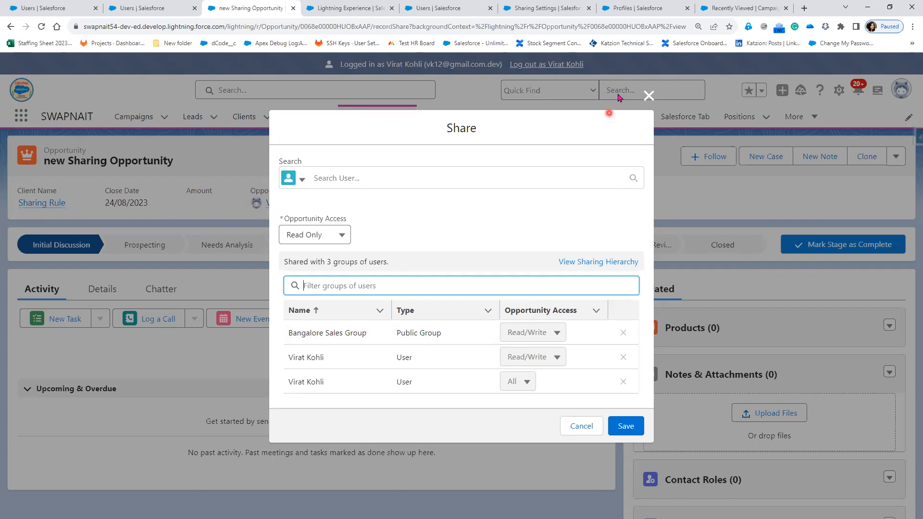
{"action": "left_click", "coordinate": [653, 97]}
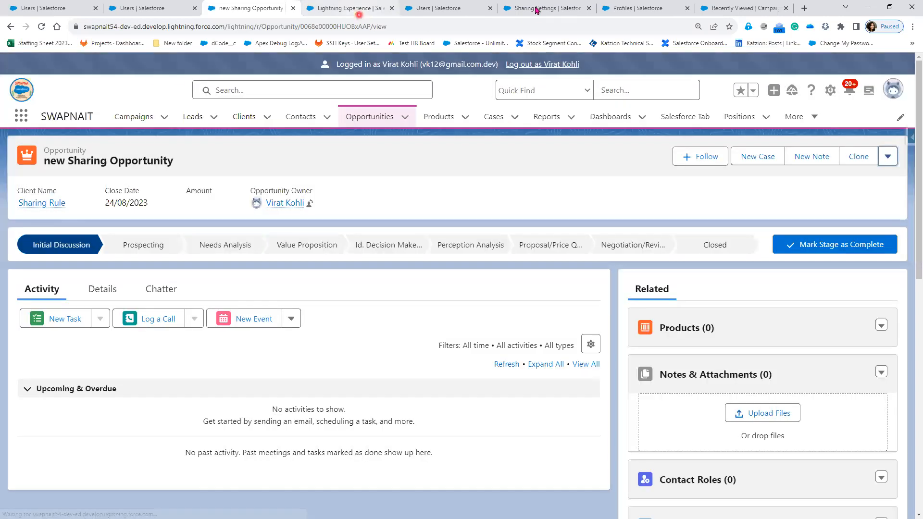
Switch to the Sharing Settings browser tab.
{"action": "left_click", "coordinate": [536, 10]}
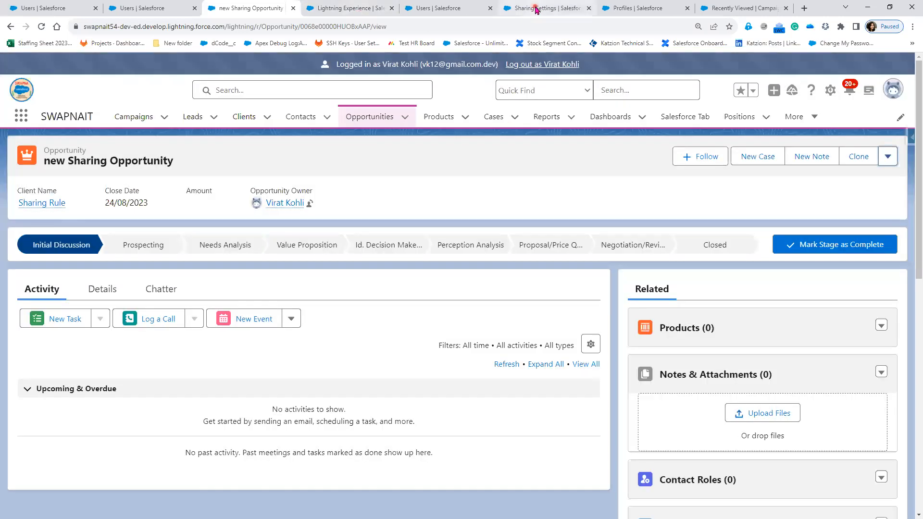
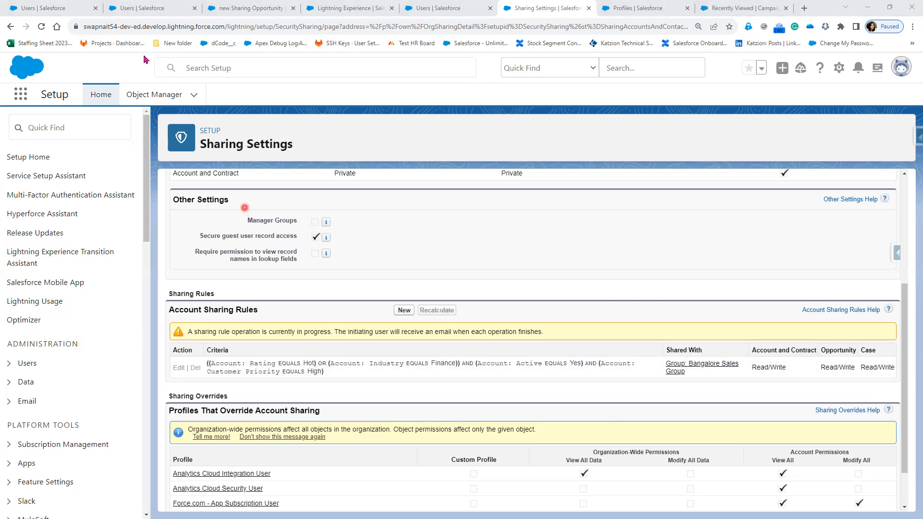
Log in as the VP user from the Users list and open that user's client test123.
{"action": "left_click", "coordinate": [240, 14]}
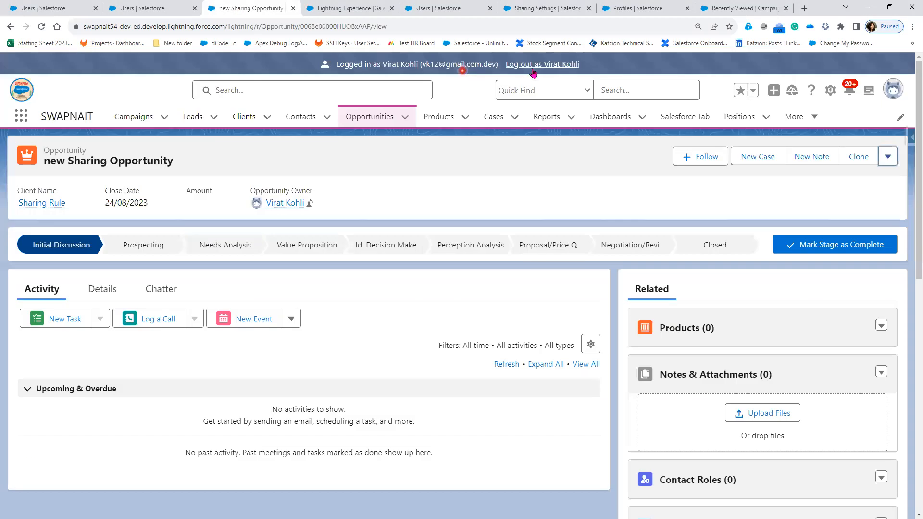
{"action": "left_click", "coordinate": [532, 68]}
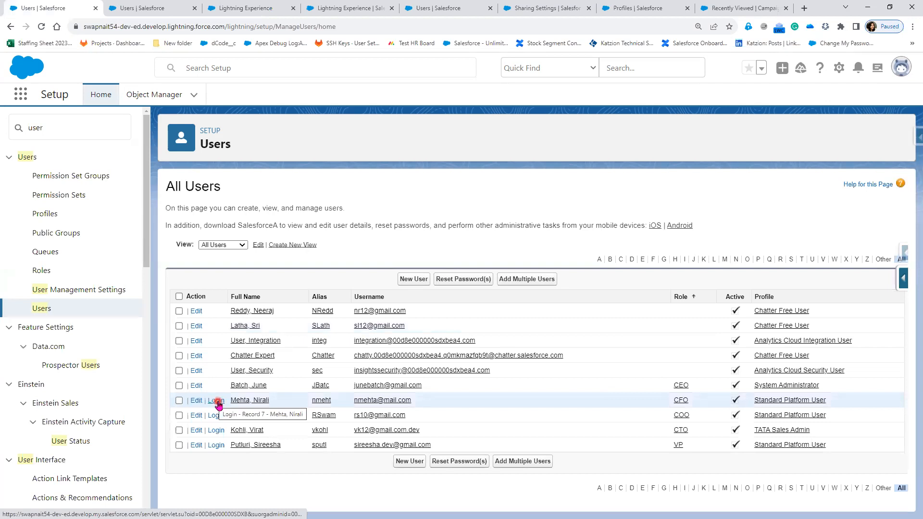
{"action": "left_click", "coordinate": [216, 446]}
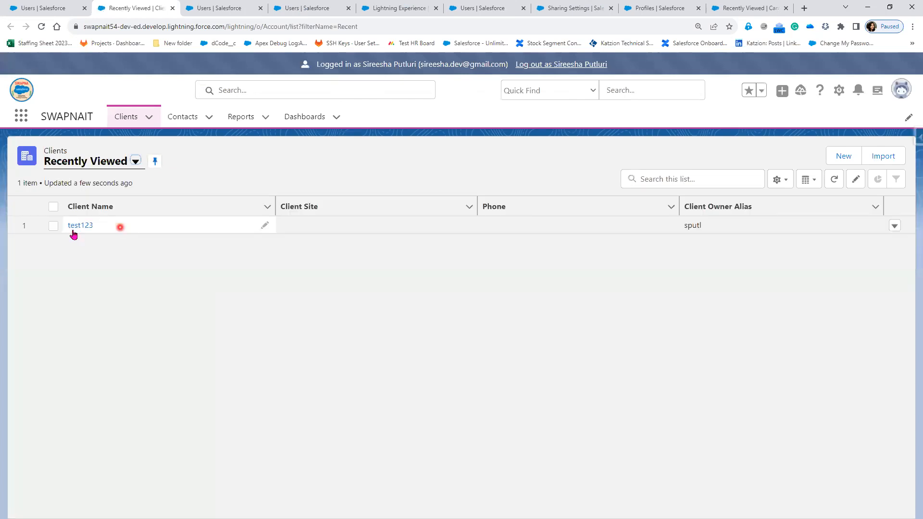
{"action": "left_click", "coordinate": [76, 230]}
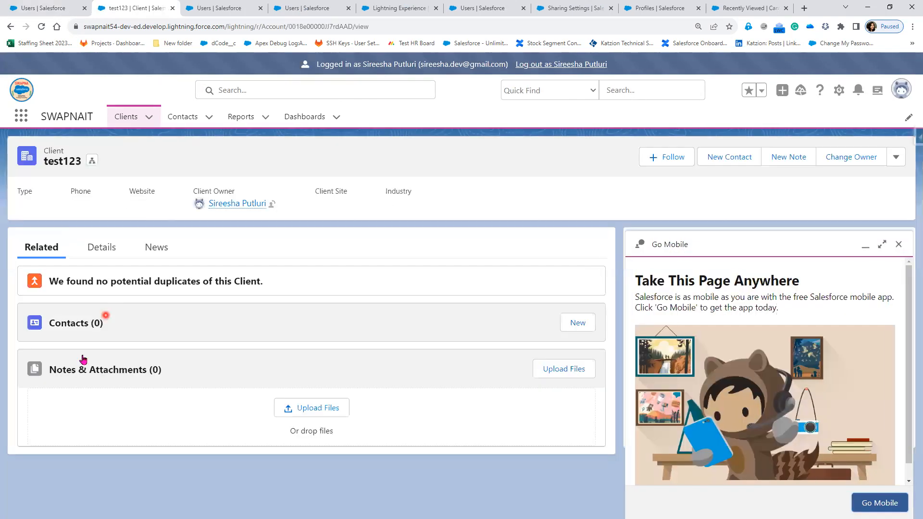
Log out of the VP user's session.
{"action": "left_click", "coordinate": [44, 8]}
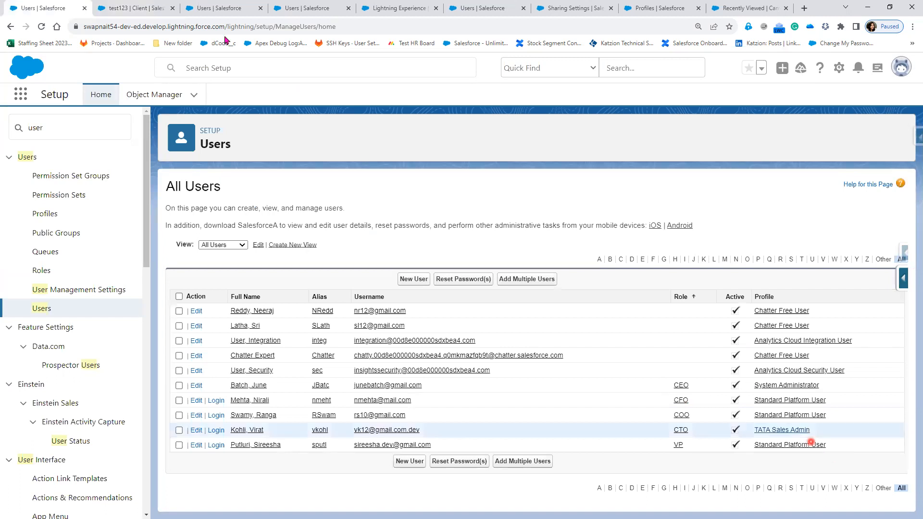
{"action": "left_click", "coordinate": [147, 8]}
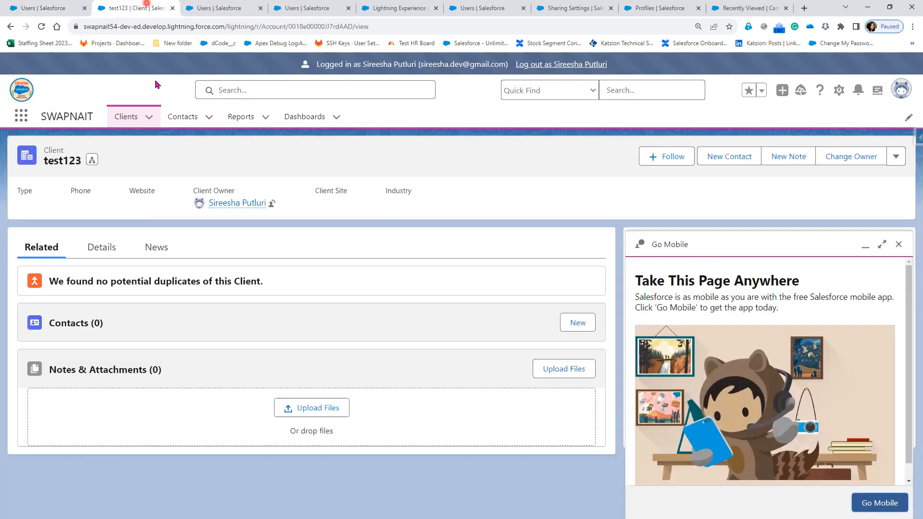
{"action": "left_click", "coordinate": [572, 64]}
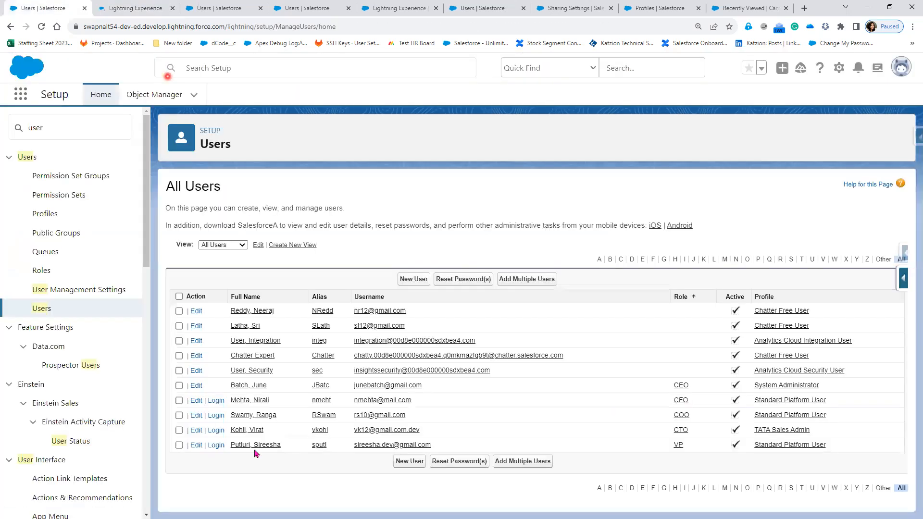
Log in as the CTO user and start a new contact.
{"action": "left_click", "coordinate": [216, 431]}
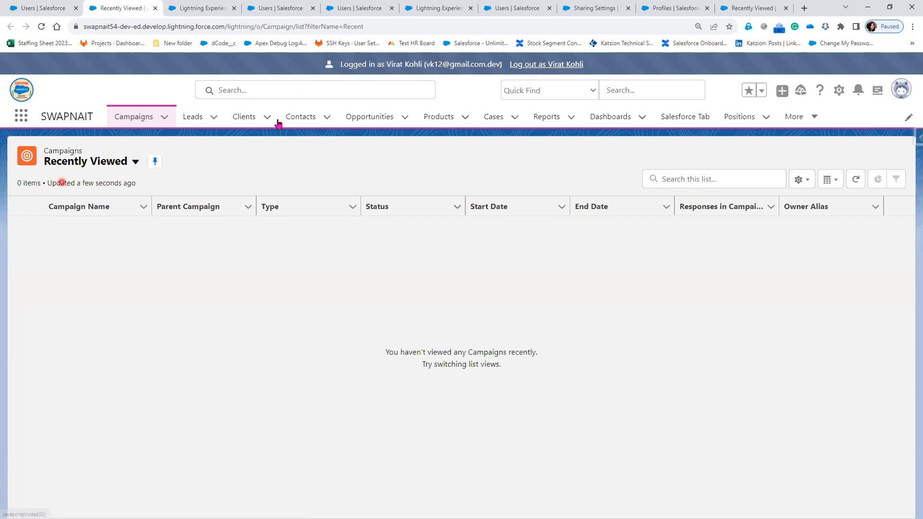
{"action": "left_click", "coordinate": [295, 118]}
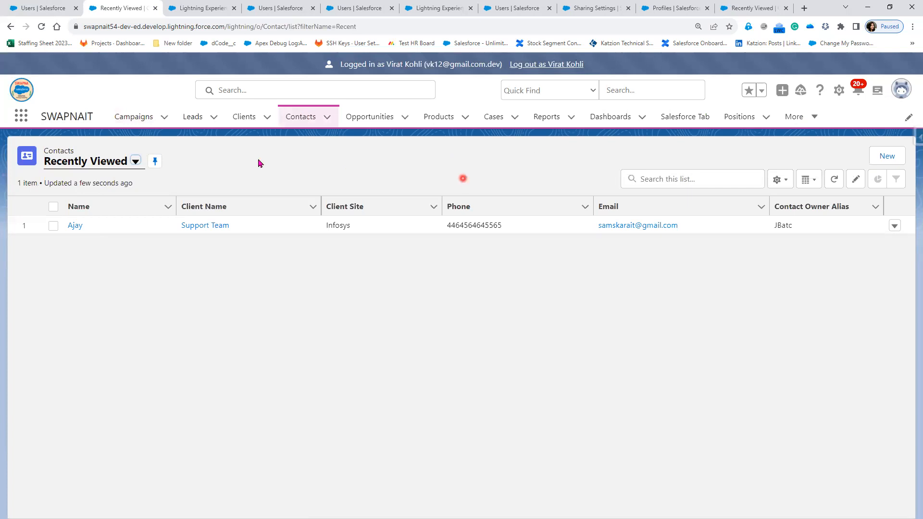
{"action": "left_click", "coordinate": [888, 159]}
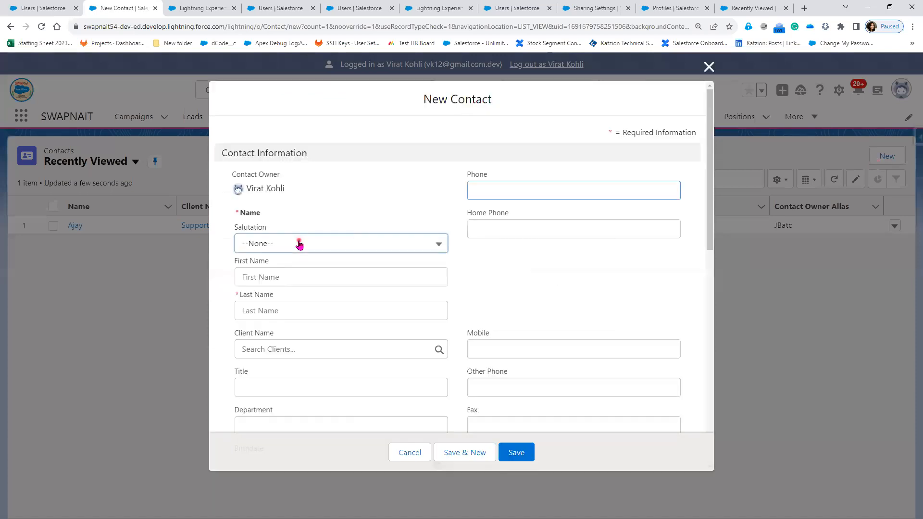
Set the contact's salutation to Mrs. and enter its first and last names.
{"action": "left_click", "coordinate": [299, 242]}
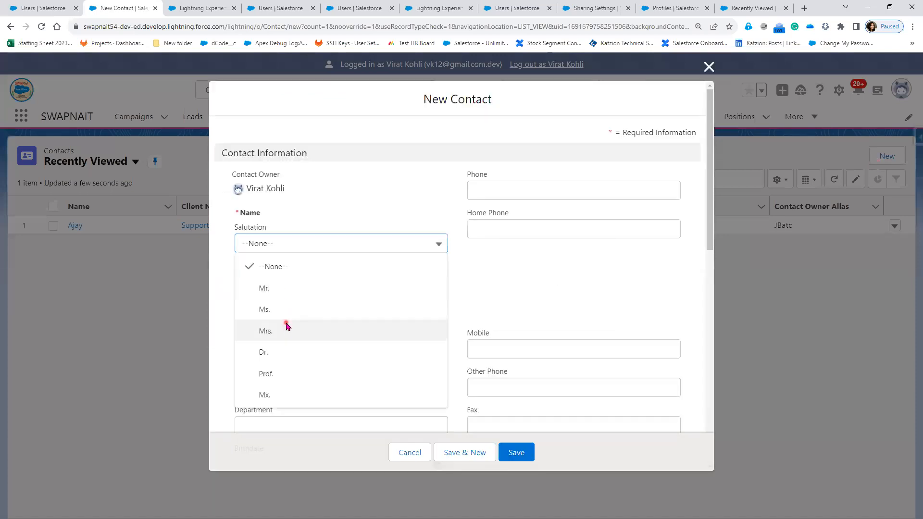
{"action": "left_click", "coordinate": [286, 323]}
{"action": "left_click", "coordinate": [286, 279]}
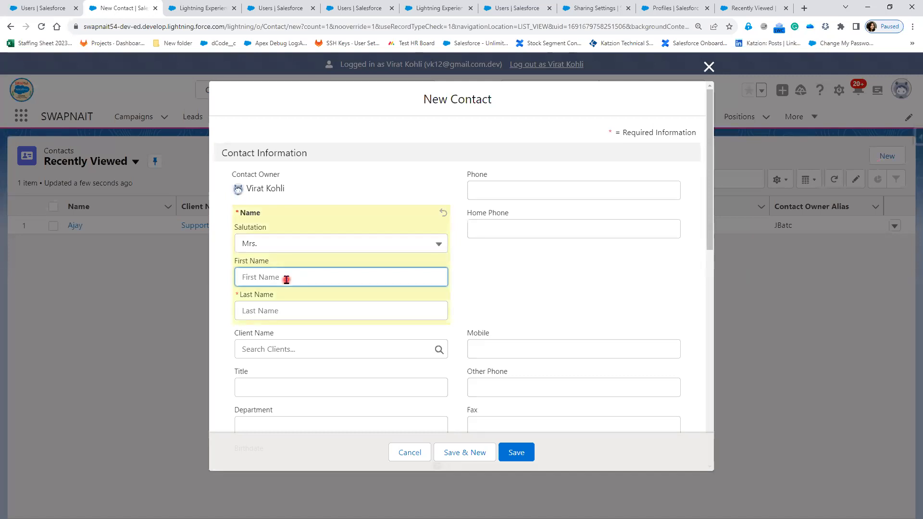
{"action": "type", "text": "Melissa"}
{"action": "key", "text": "BackSpace"}
{"action": "key", "text": "BackSpace"}
{"action": "key", "text": "BackSpace"}
{"action": "key", "text": "BackSpace"}
{"action": "key", "text": "BackSpace"}
{"action": "key", "text": "BackSpace"}
{"action": "key", "text": "BackSpace"}
{"action": "key", "text": "BackSpace"}
{"action": "type", "text": "Colon"}
{"action": "key", "text": "Tab"}
{"action": "type", "text": "Meli"}
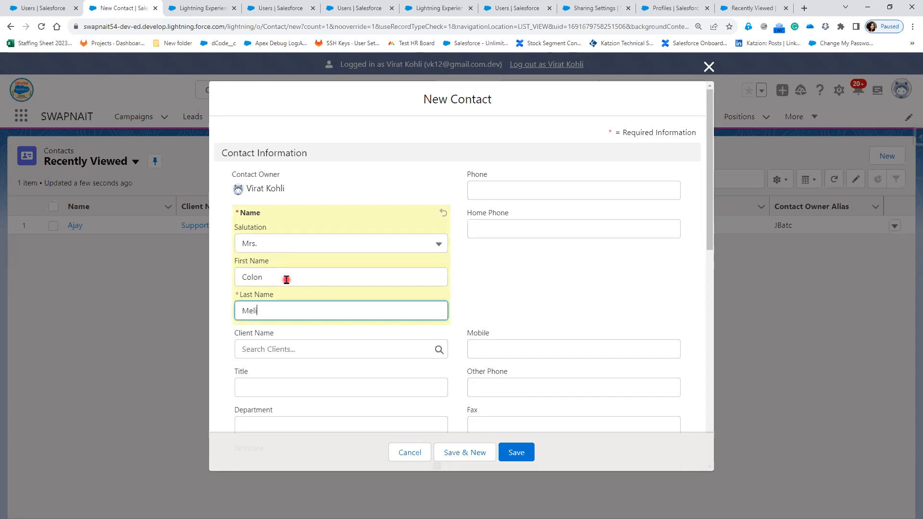
{"action": "type", "text": "ssa"}
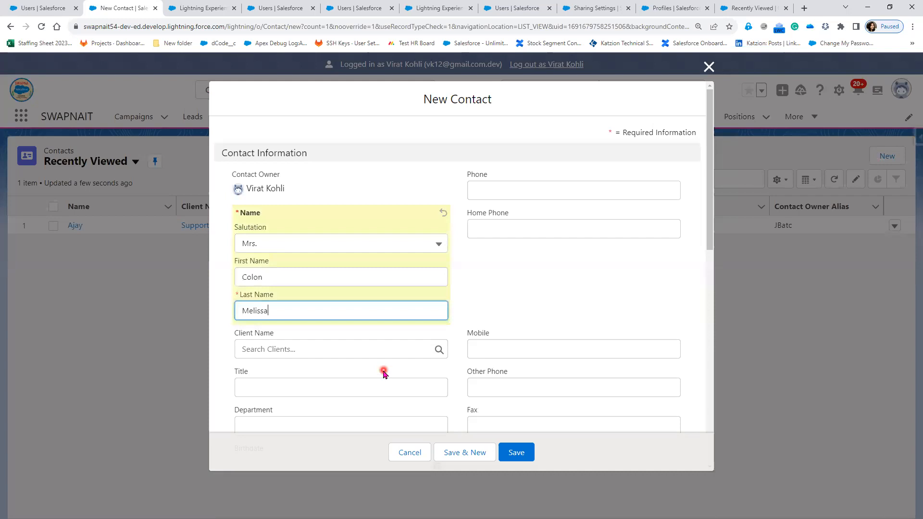
Link the contact to the Sharing Rule client and save it.
{"action": "scroll", "coordinate": [382, 370], "scroll_direction": "down", "scroll_amount": 1}
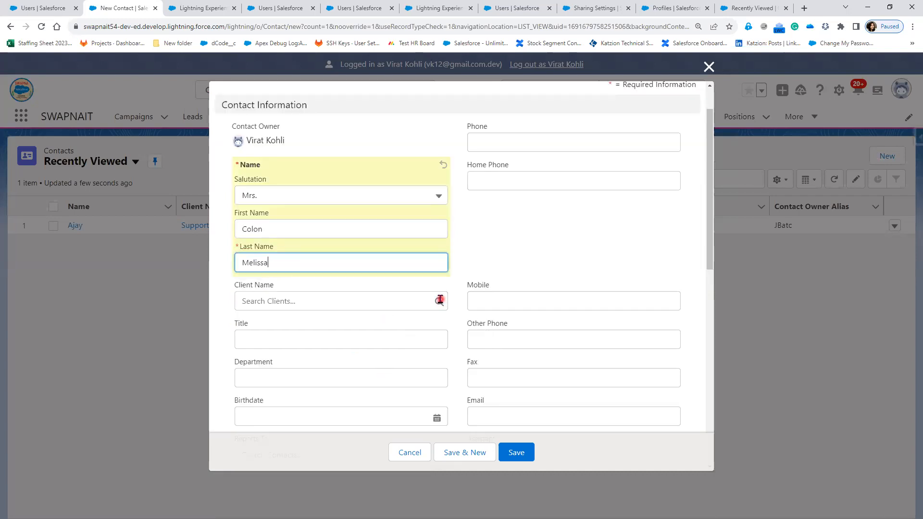
{"action": "left_click", "coordinate": [430, 301]}
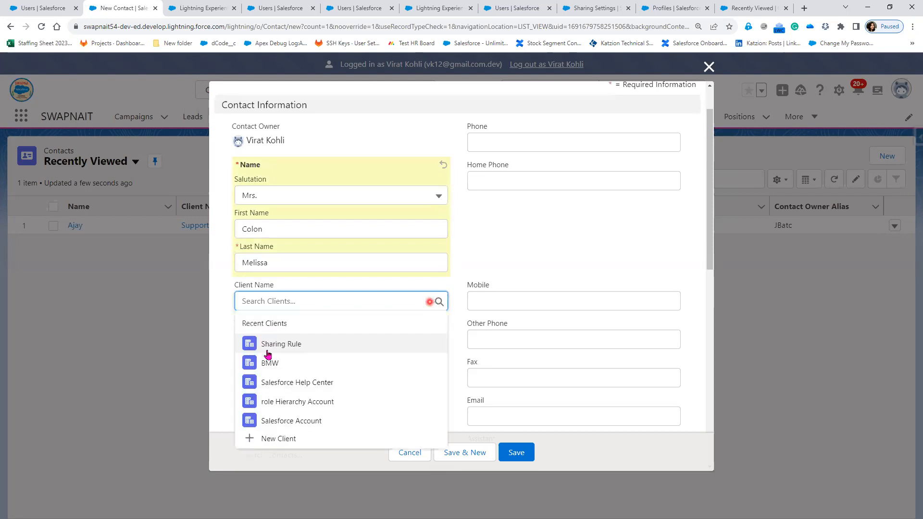
{"action": "left_click", "coordinate": [285, 343]}
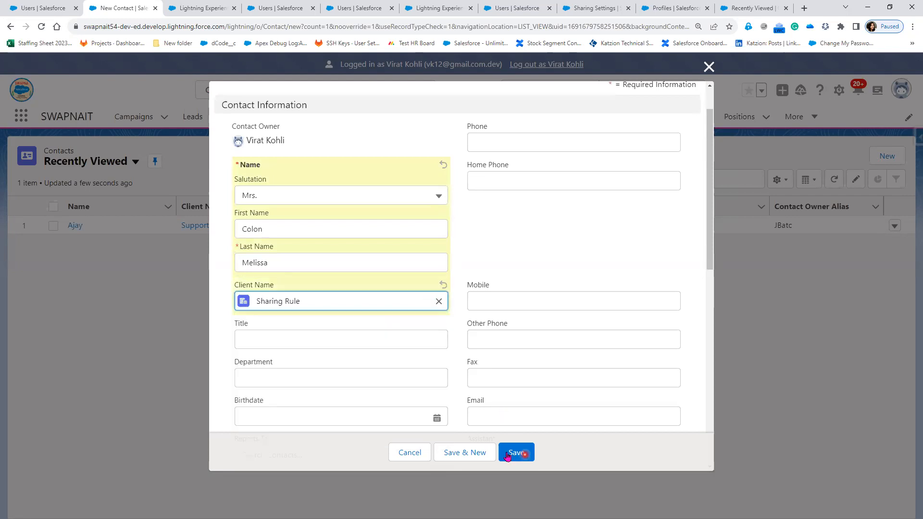
{"action": "left_click", "coordinate": [510, 454]}
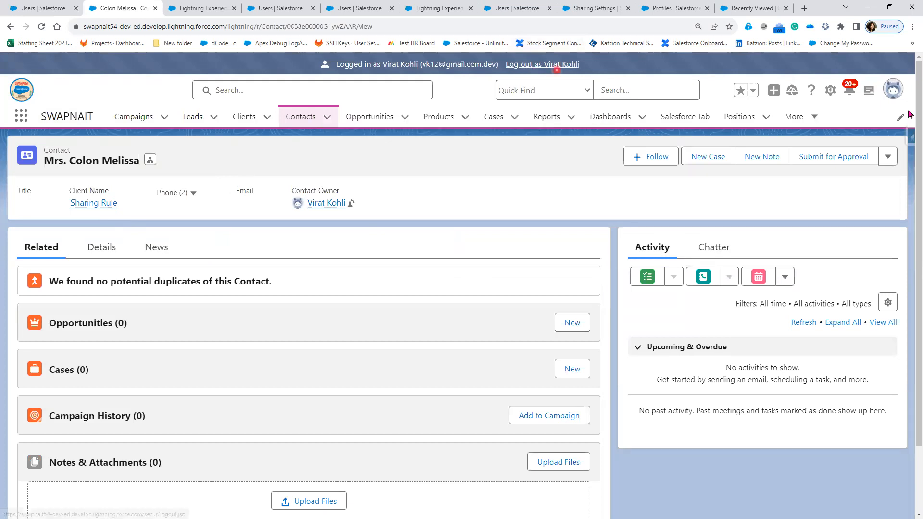
Log out of the CTO user's session.
{"action": "left_click", "coordinate": [887, 156]}
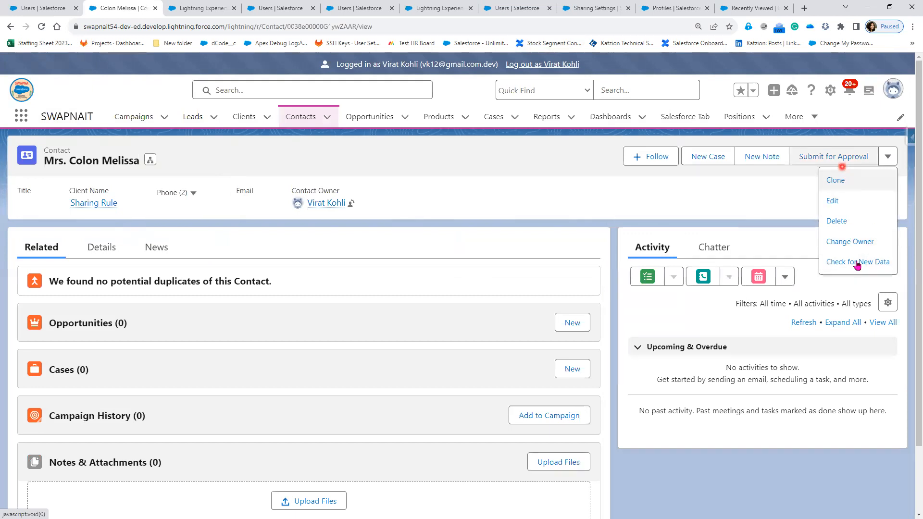
{"action": "left_click", "coordinate": [554, 67]}
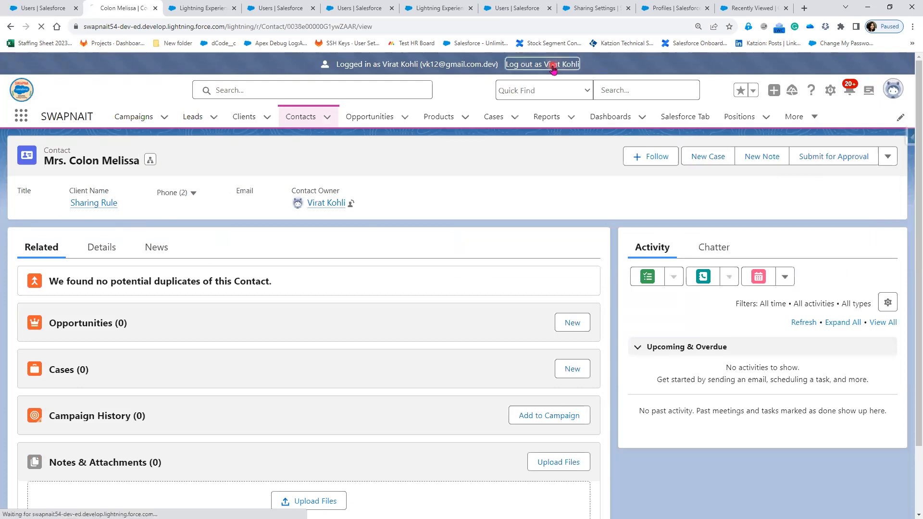
Log in as the CFO user and open the Sharing Rule client.
{"action": "left_click", "coordinate": [30, 9]}
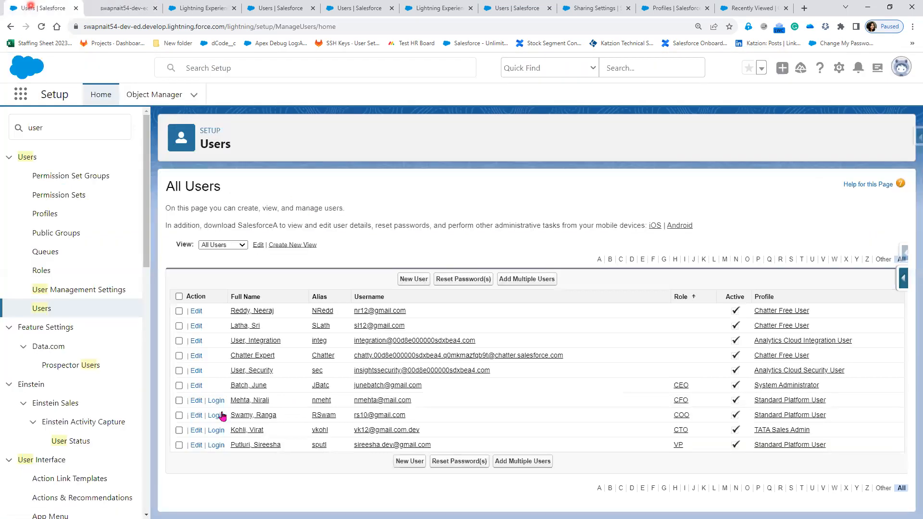
{"action": "left_click", "coordinate": [216, 402]}
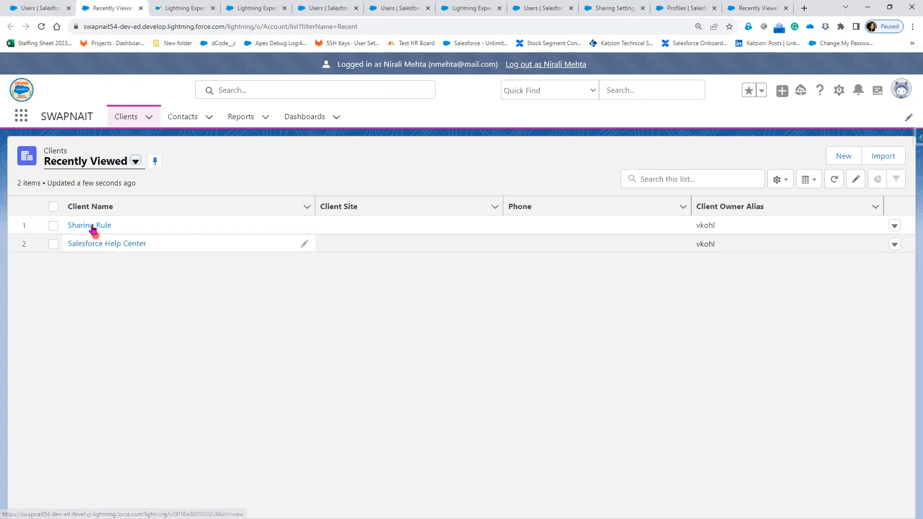
{"action": "left_click", "coordinate": [91, 225]}
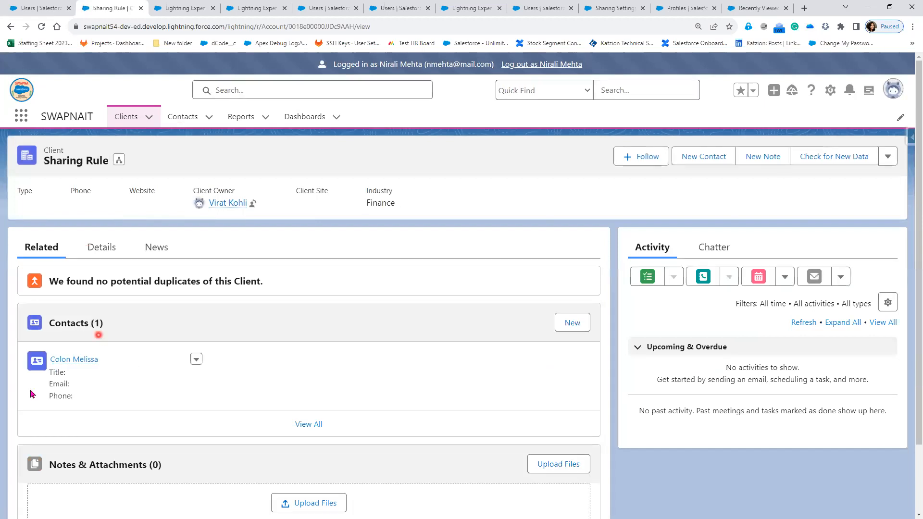
Inspect the contact listed under the Sharing Rule client's Contacts.
{"action": "mouse_move", "coordinate": [102, 358]}
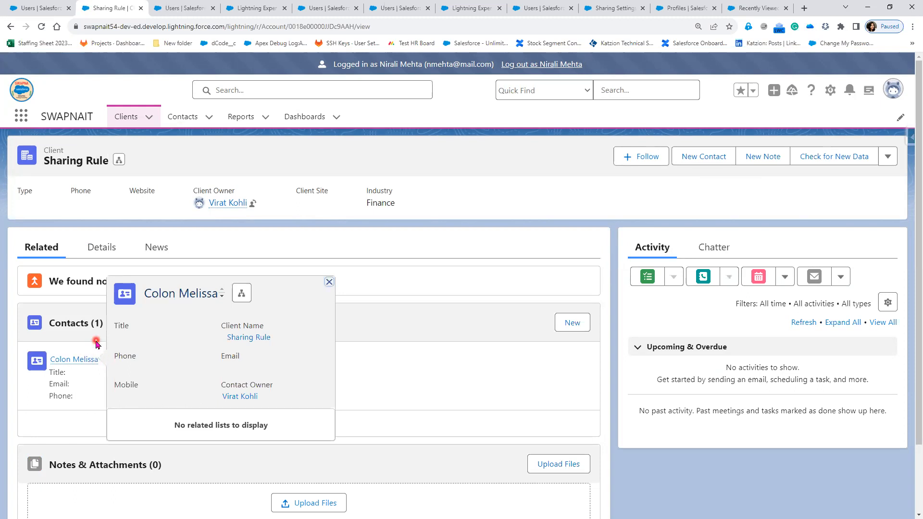
{"action": "left_click", "coordinate": [99, 322]}
{"action": "left_click", "coordinate": [99, 323]}
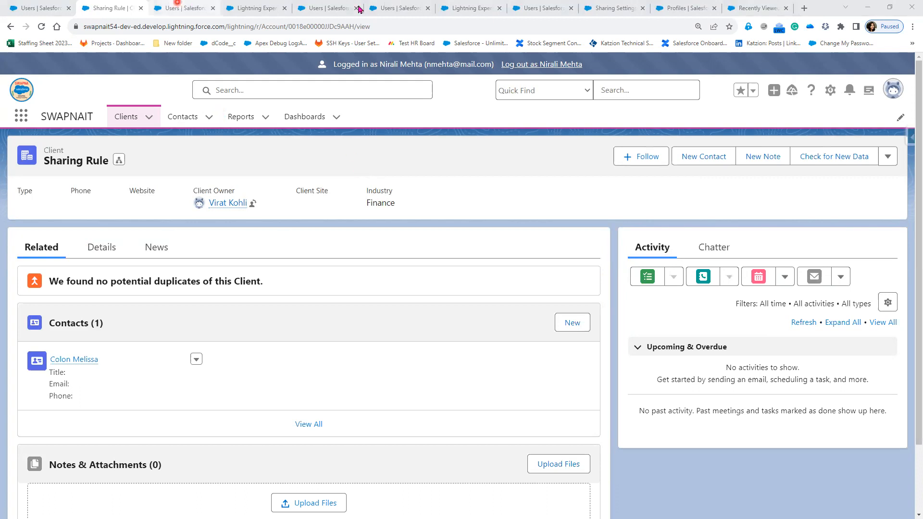
Log out of the CFO user's session.
{"action": "left_click", "coordinate": [392, 10]}
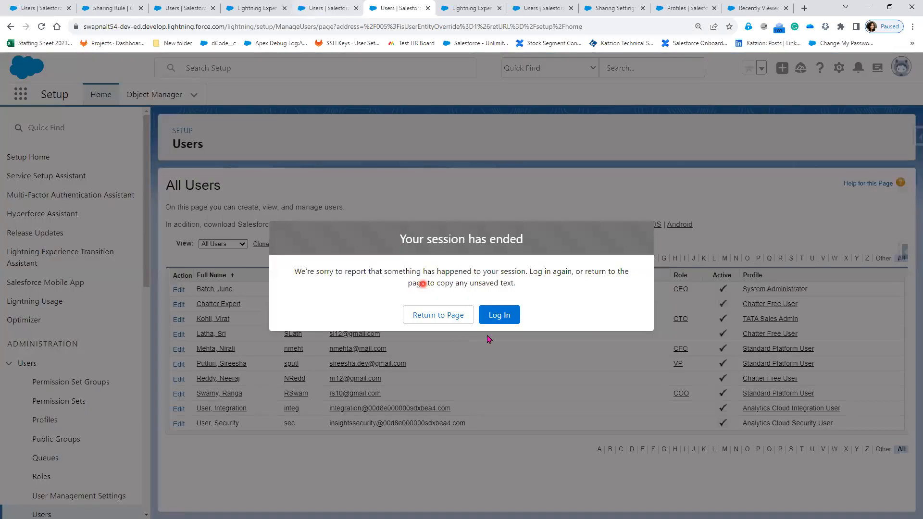
{"action": "left_click", "coordinate": [498, 315]}
{"action": "left_click", "coordinate": [233, 75]}
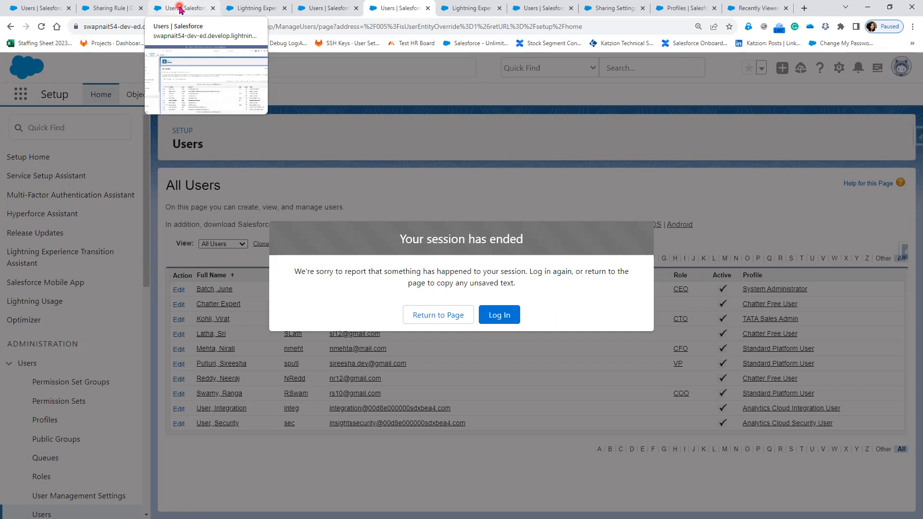
{"action": "left_click", "coordinate": [102, 10]}
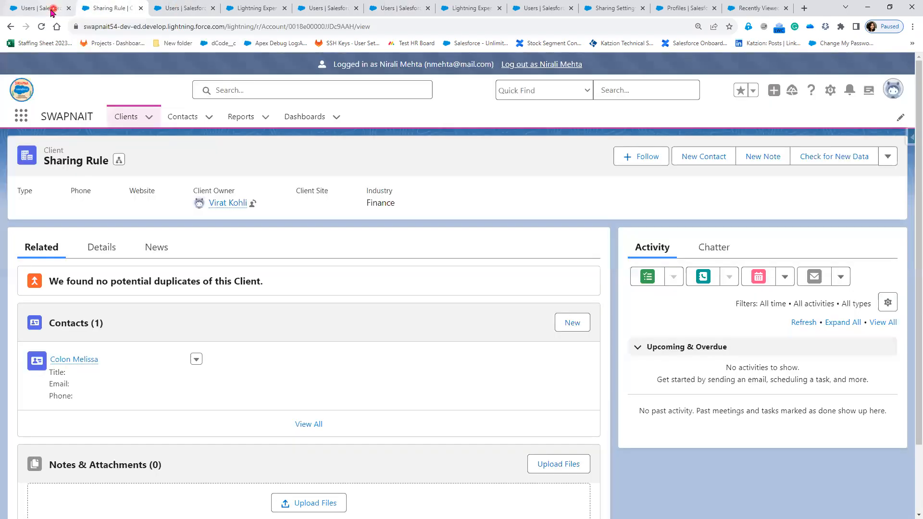
{"action": "left_click", "coordinate": [570, 65]}
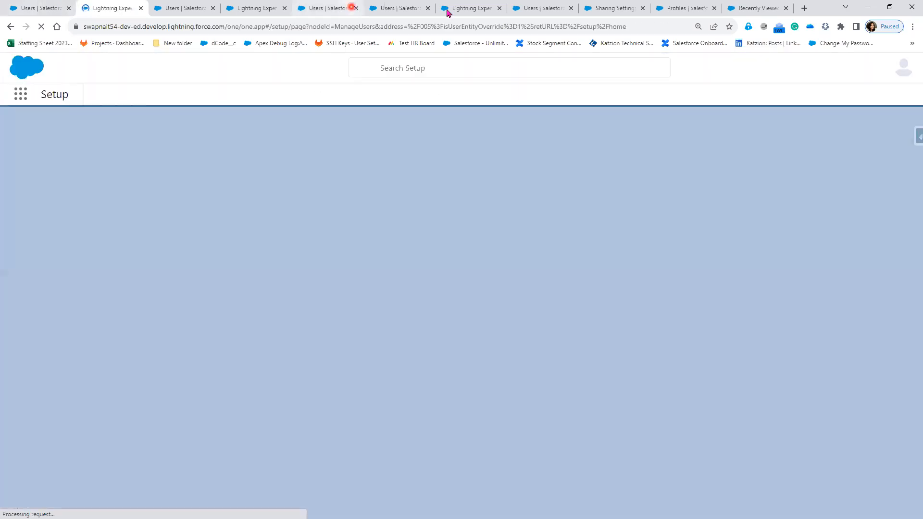
Reload the Sharing Settings page and open the account sharing rule for editing.
{"action": "left_click", "coordinate": [608, 10]}
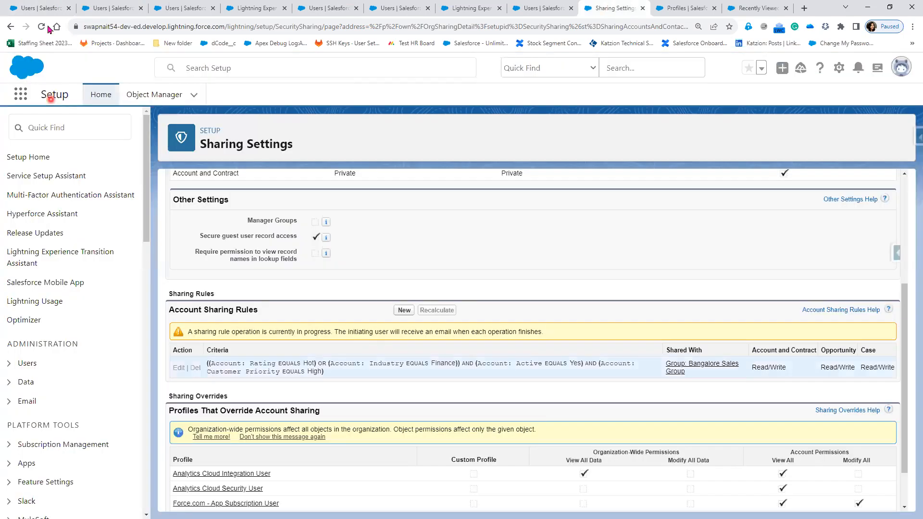
{"action": "left_click", "coordinate": [41, 30]}
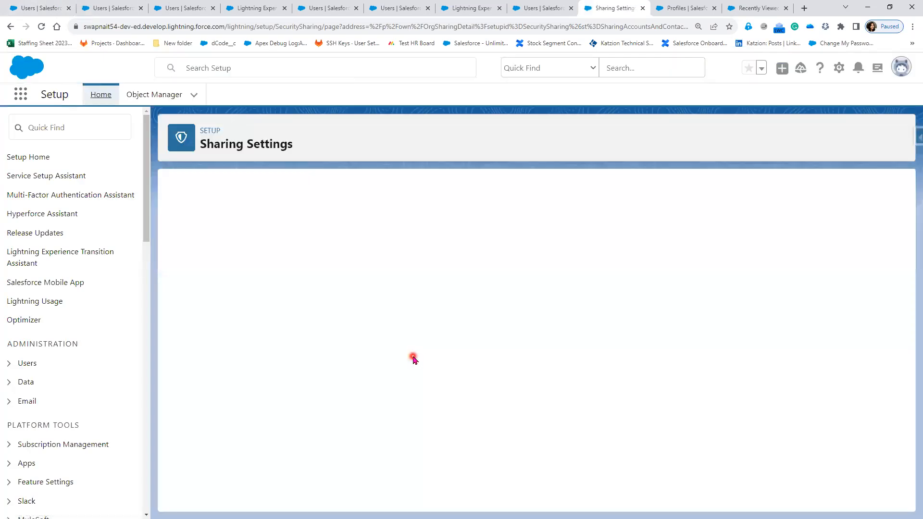
{"action": "scroll", "coordinate": [211, 422], "scroll_direction": "down", "scroll_amount": 2}
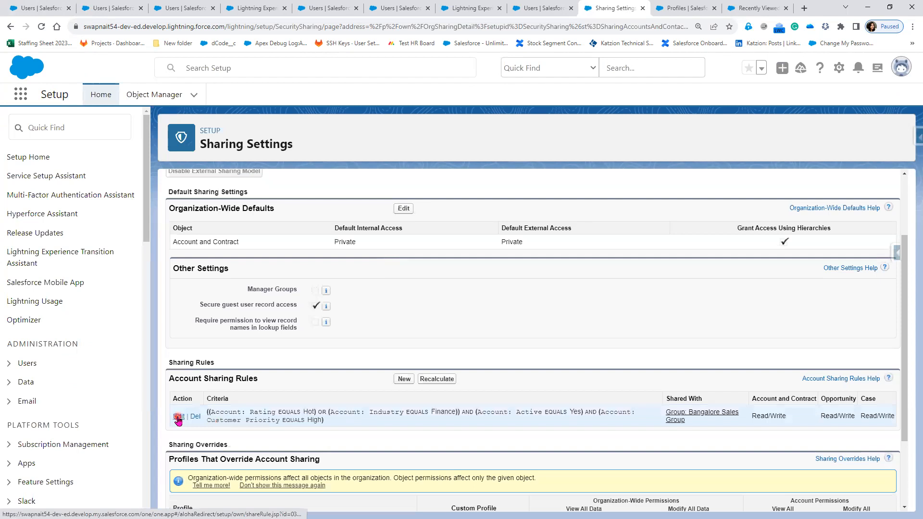
{"action": "left_click", "coordinate": [178, 416]}
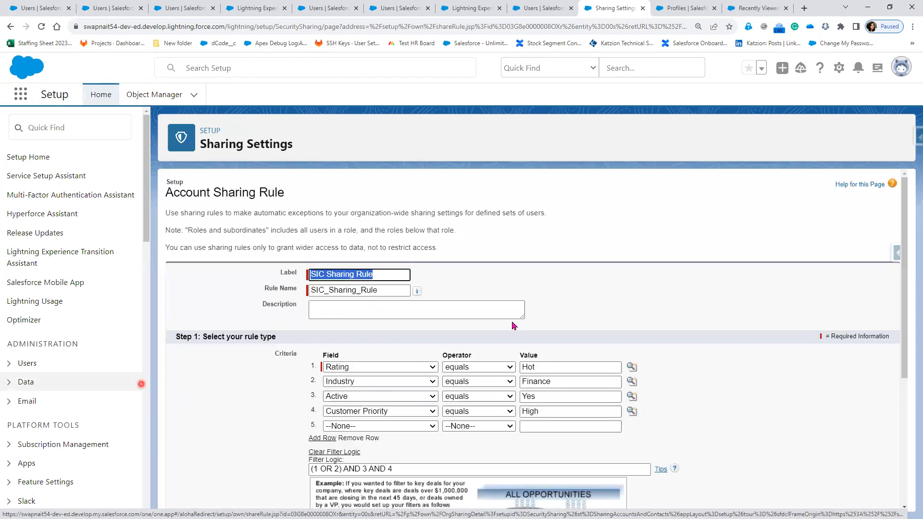
Set the Rating criterion's values to Hot, Warm and Cold using the picklist lookup.
{"action": "left_click", "coordinate": [631, 369]}
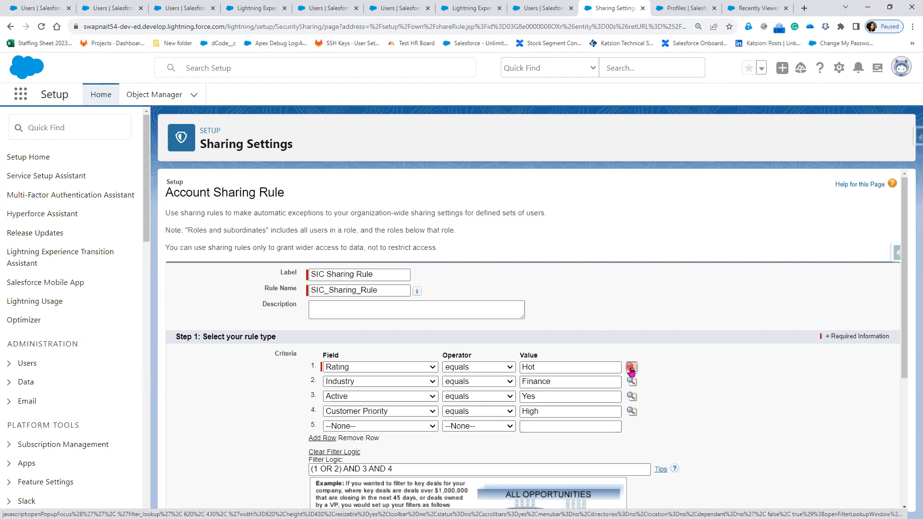
{"action": "left_click", "coordinate": [28, 229]}
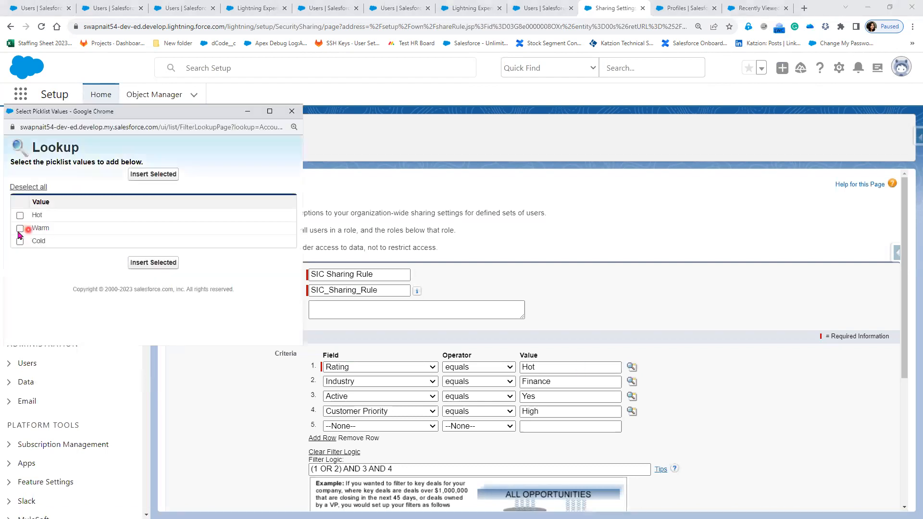
{"action": "left_click", "coordinate": [21, 242]}
{"action": "left_click", "coordinate": [150, 263]}
{"action": "left_click", "coordinate": [562, 366]}
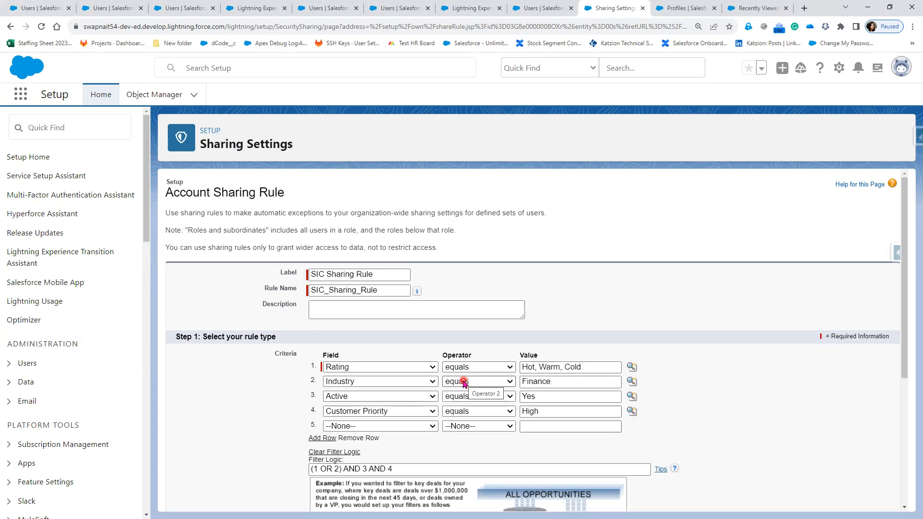
Change the filter logic to 1 AND 2 AND 3 AND 4 and save the sharing rule, confirming the recalculation.
{"action": "left_click", "coordinate": [330, 470]}
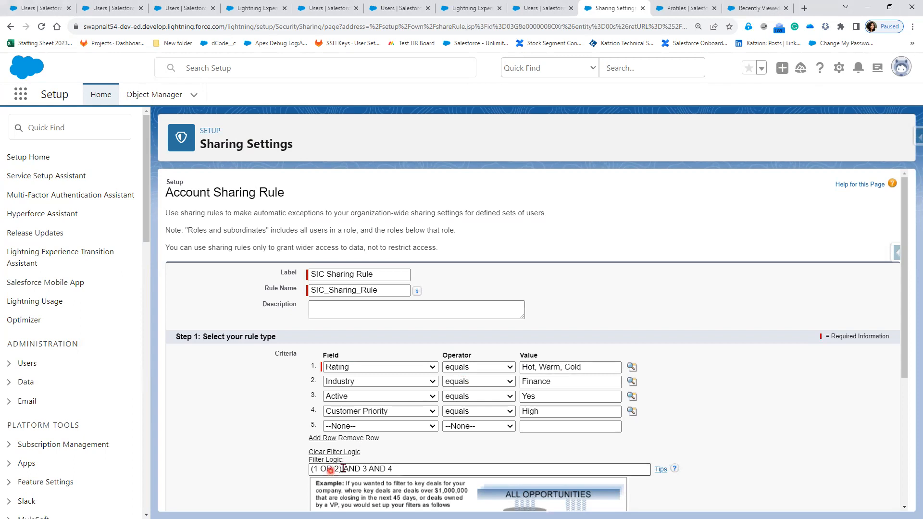
{"action": "left_click_drag", "start_coordinate": [342, 469], "coordinate": [301, 470]}
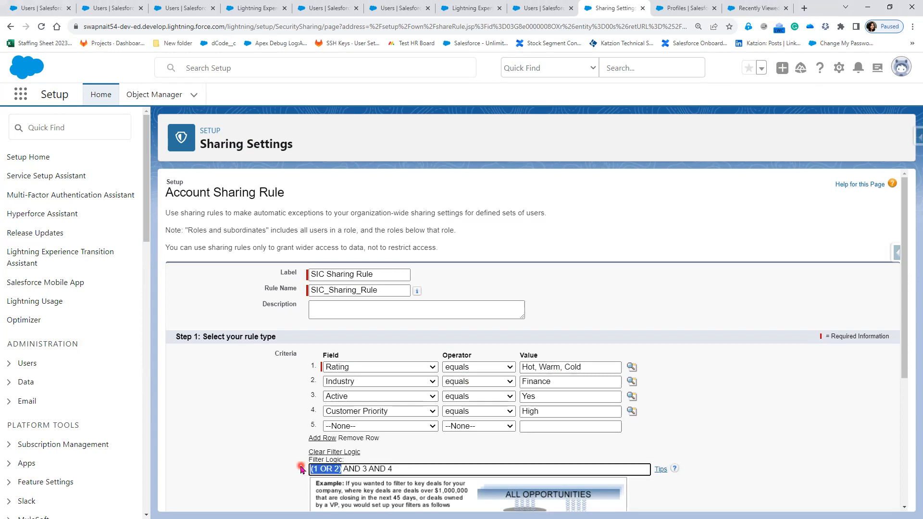
{"action": "type", "text": "1 AN"}
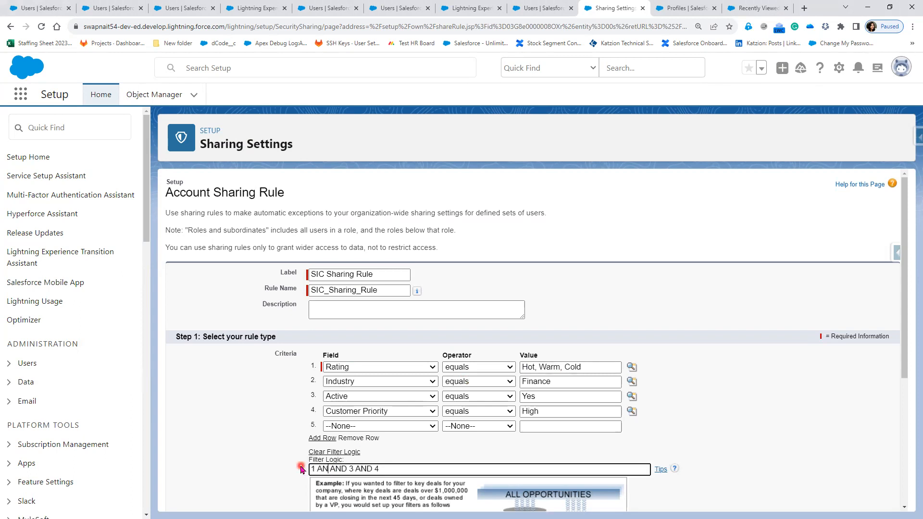
{"action": "type", "text": "D 2"}
{"action": "left_click", "coordinate": [619, 434]}
{"action": "scroll", "coordinate": [495, 470], "scroll_direction": "down", "scroll_amount": 4}
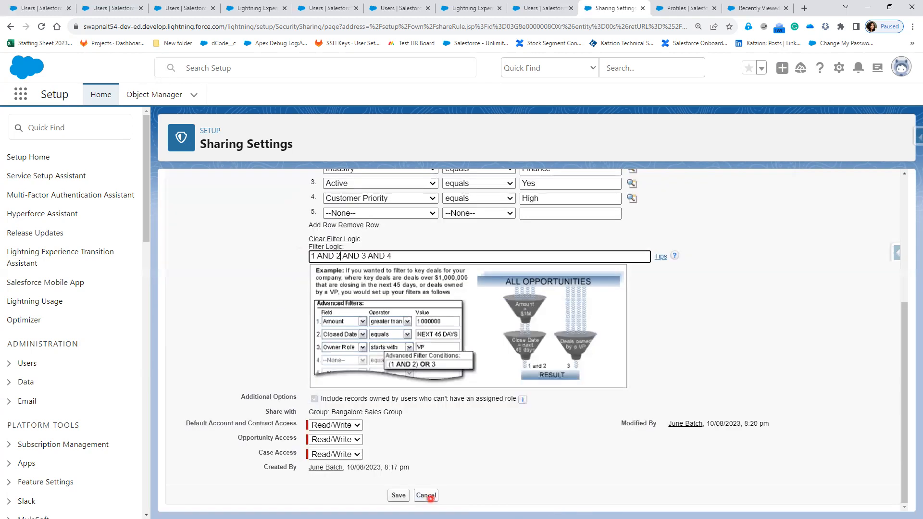
{"action": "left_click", "coordinate": [399, 496]}
{"action": "left_click", "coordinate": [501, 104]}
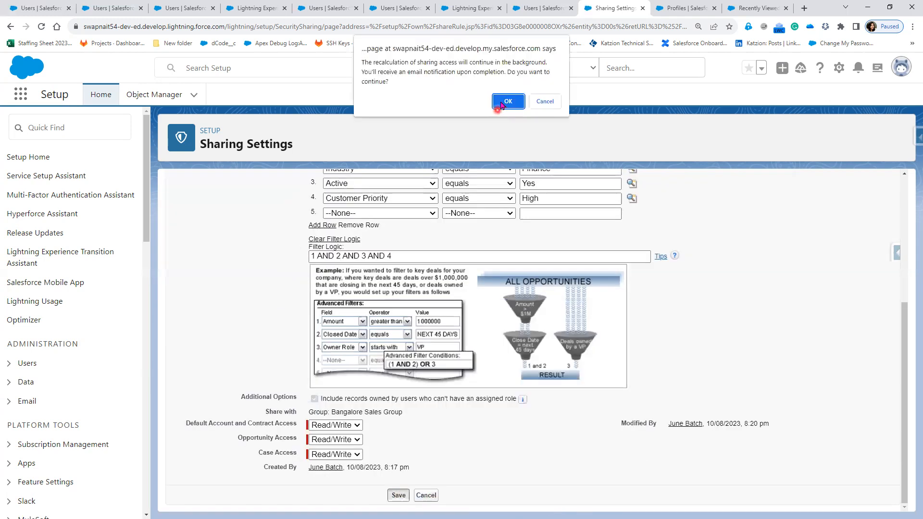
Review the updated criteria of the account sharing rule in Sharing Settings.
{"action": "left_click", "coordinate": [398, 273]}
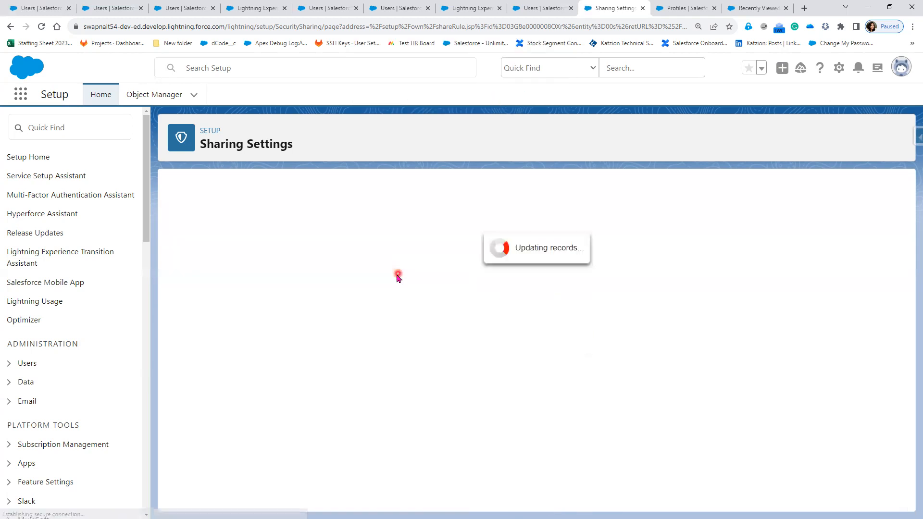
{"action": "left_click", "coordinate": [355, 347]}
{"action": "left_click", "coordinate": [350, 446]}
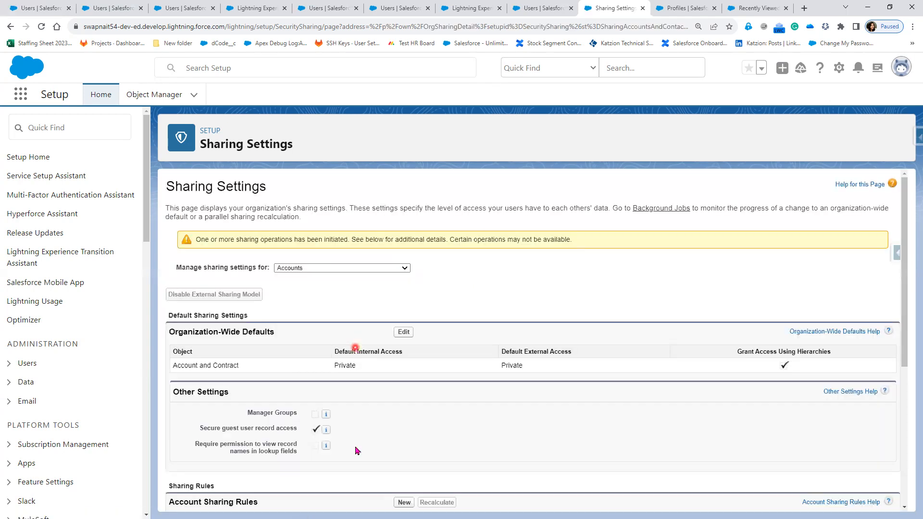
{"action": "scroll", "coordinate": [337, 449], "scroll_direction": "down", "scroll_amount": 2}
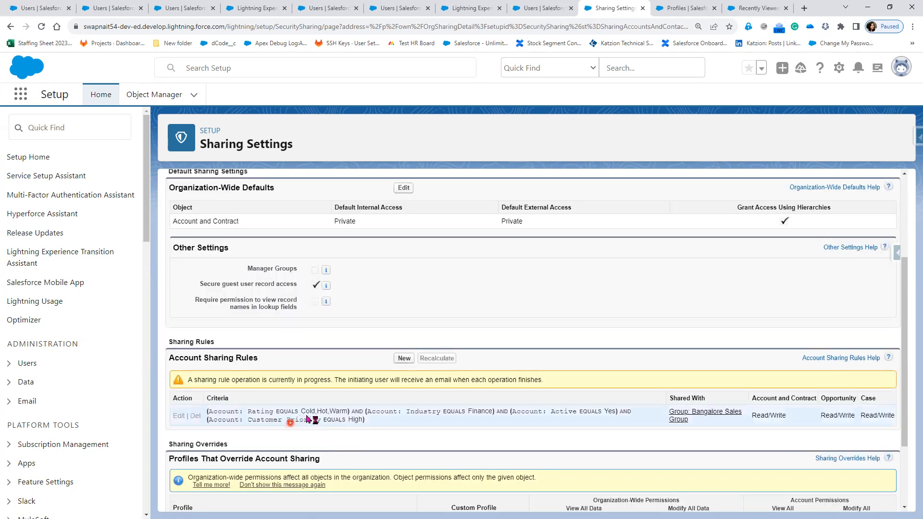
{"action": "left_click", "coordinate": [321, 413]}
{"action": "left_click", "coordinate": [336, 418]}
{"action": "left_click", "coordinate": [278, 410]}
{"action": "left_click", "coordinate": [37, 30]}
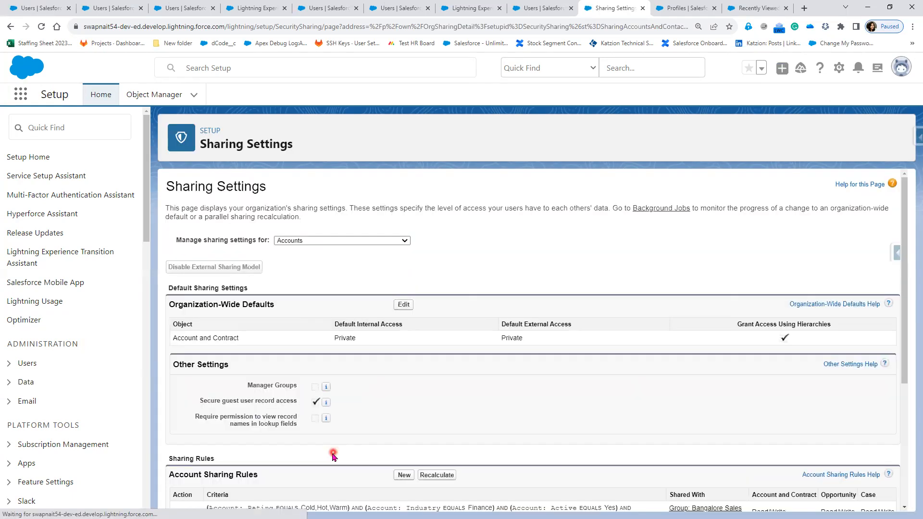
{"action": "scroll", "coordinate": [339, 363], "scroll_direction": "down", "scroll_amount": 3}
Log in as the CTO user from the Users list and open Clients.
{"action": "left_click", "coordinate": [111, 4]}
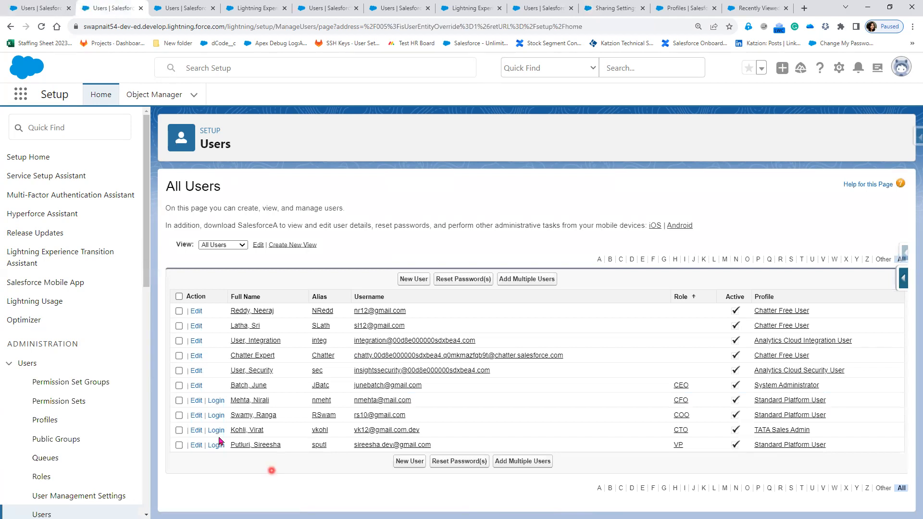
{"action": "left_click", "coordinate": [217, 430]}
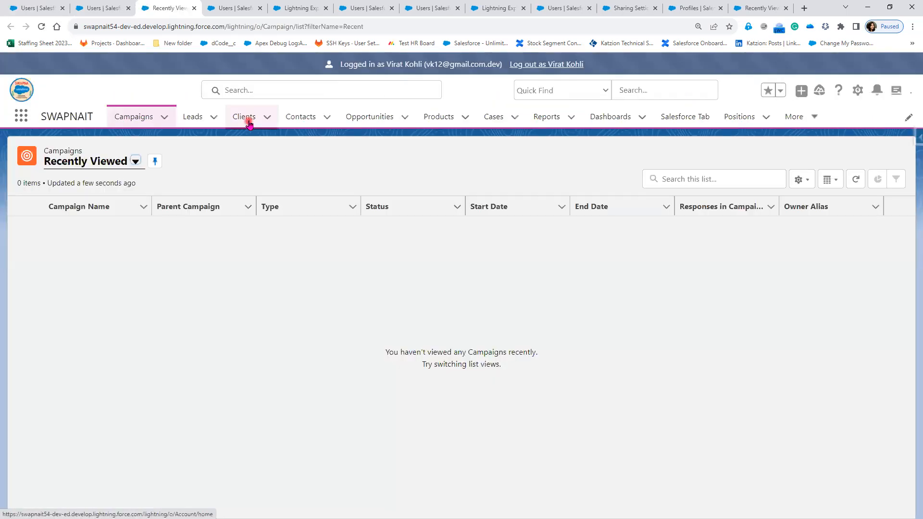
{"action": "left_click", "coordinate": [249, 124]}
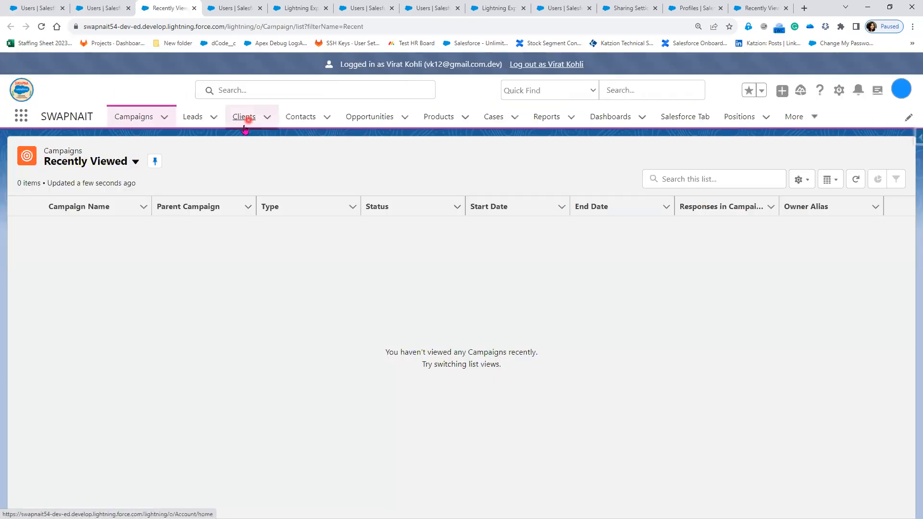
Start a new client named Sharing Rule1 with Rating Cold and Industry Finance.
{"action": "left_click", "coordinate": [882, 157]}
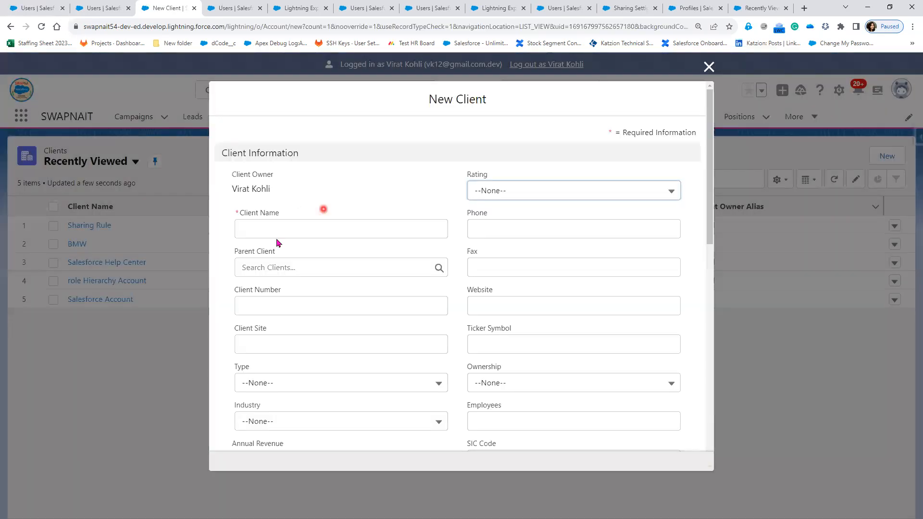
{"action": "type", "text": "S"}
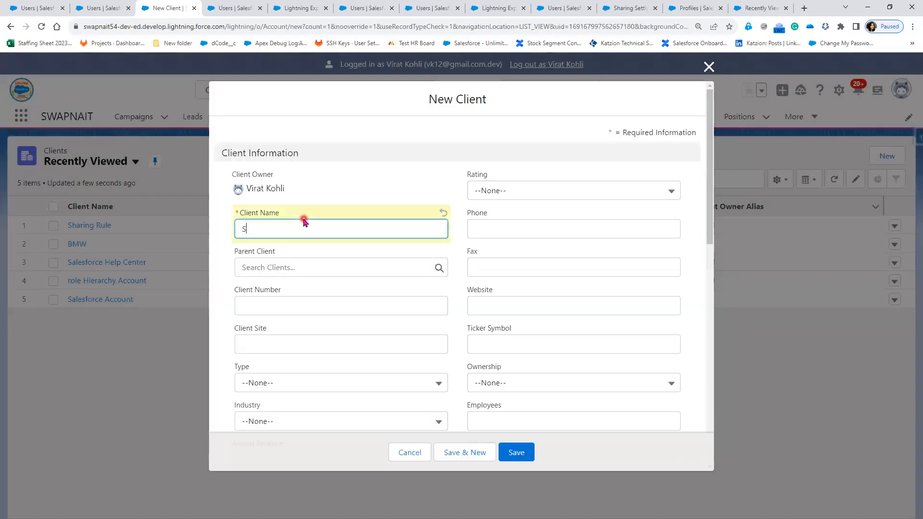
{"action": "type", "text": "haring Rule1"}
{"action": "left_click", "coordinate": [577, 184]}
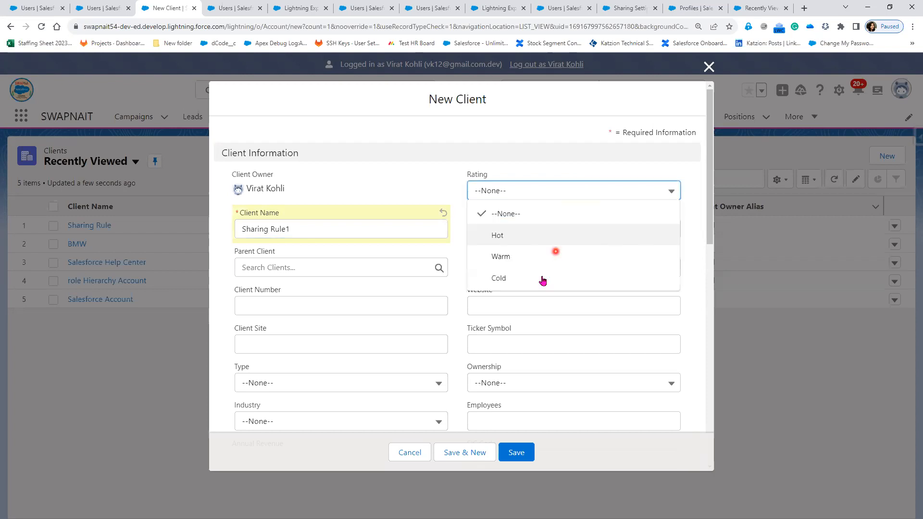
{"action": "left_click", "coordinate": [543, 279]}
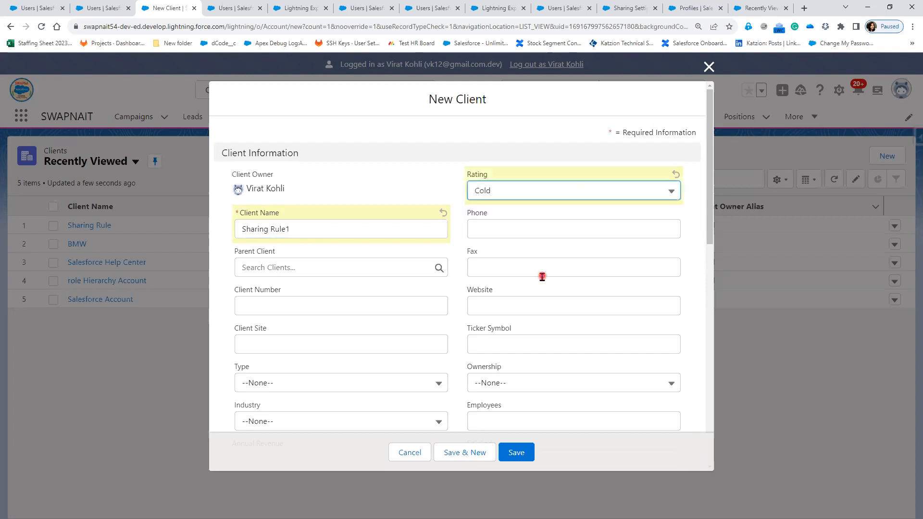
{"action": "left_click", "coordinate": [292, 387]}
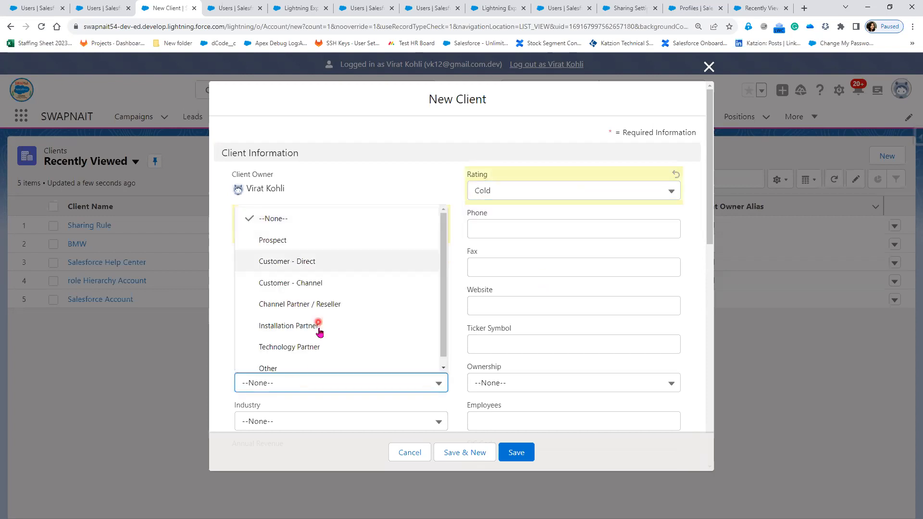
{"action": "scroll", "coordinate": [312, 350], "scroll_direction": "down", "scroll_amount": 1}
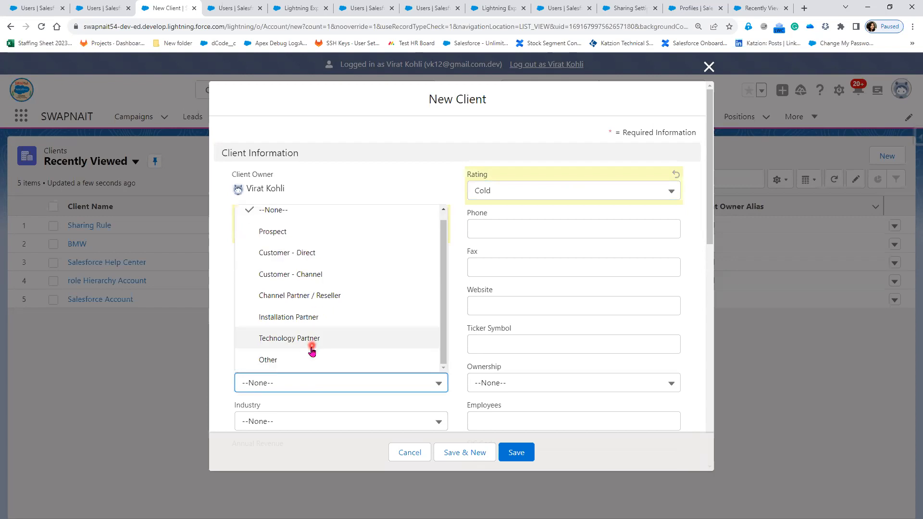
{"action": "left_click", "coordinate": [297, 417]}
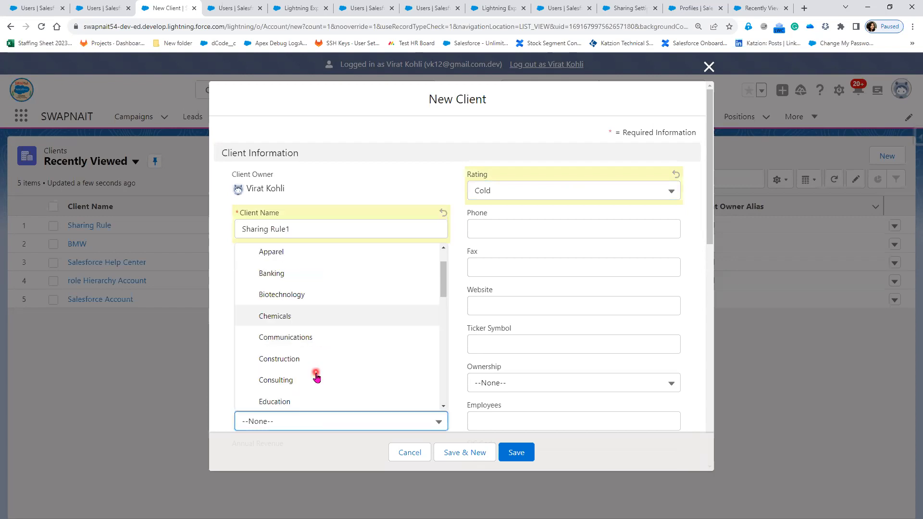
{"action": "scroll", "coordinate": [316, 375], "scroll_direction": "down", "scroll_amount": 2}
{"action": "scroll", "coordinate": [316, 380], "scroll_direction": "down", "scroll_amount": 3}
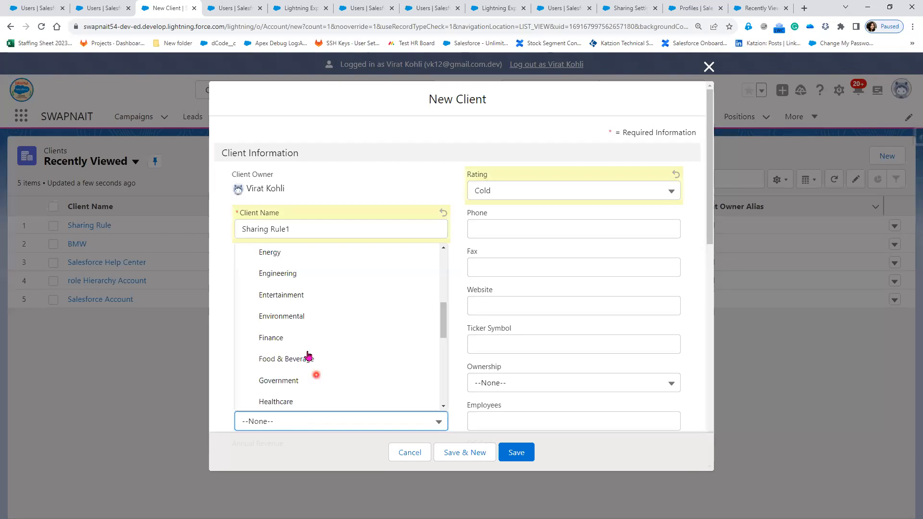
{"action": "left_click", "coordinate": [288, 338]}
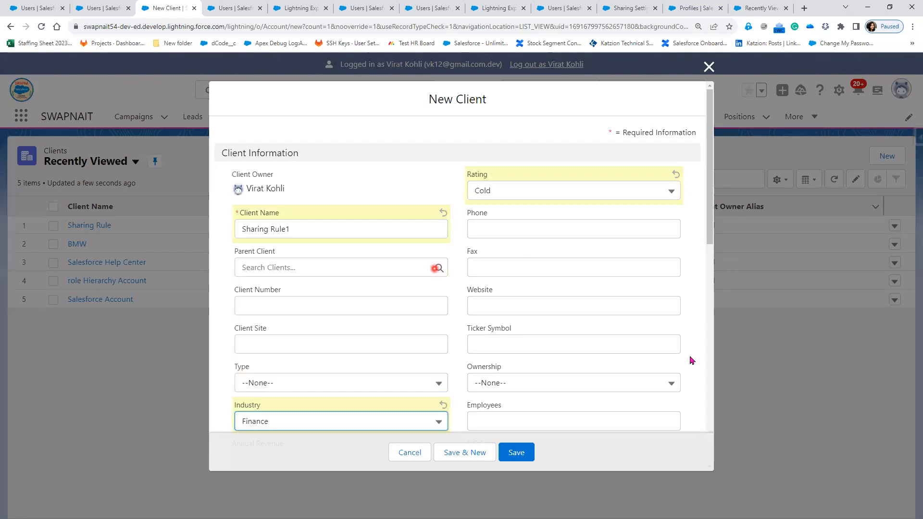
Set the client's Customer Priority to High and Active to Yes, then save it.
{"action": "scroll", "coordinate": [691, 361], "scroll_direction": "down", "scroll_amount": 2}
{"action": "scroll", "coordinate": [689, 370], "scroll_direction": "down", "scroll_amount": 5}
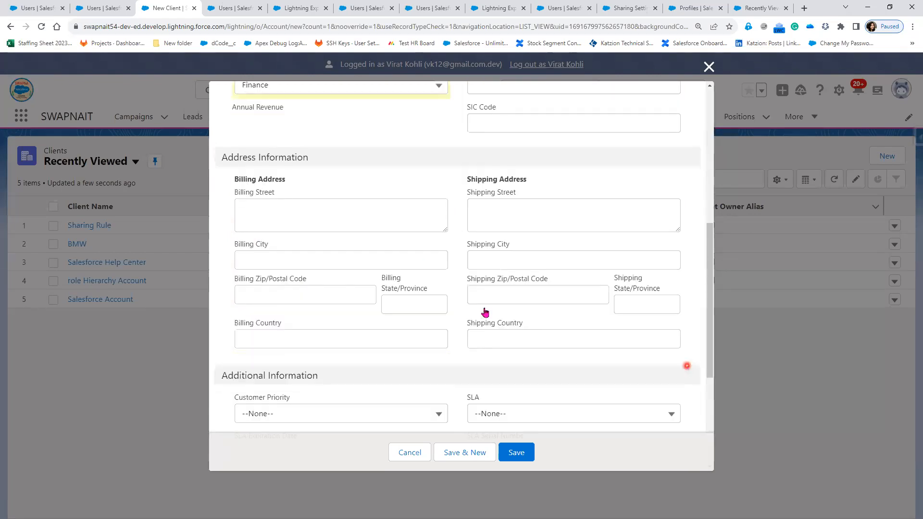
{"action": "scroll", "coordinate": [360, 279], "scroll_direction": "down", "scroll_amount": 3}
{"action": "left_click", "coordinate": [360, 273]}
{"action": "left_click", "coordinate": [321, 315]}
{"action": "left_click", "coordinate": [339, 390]}
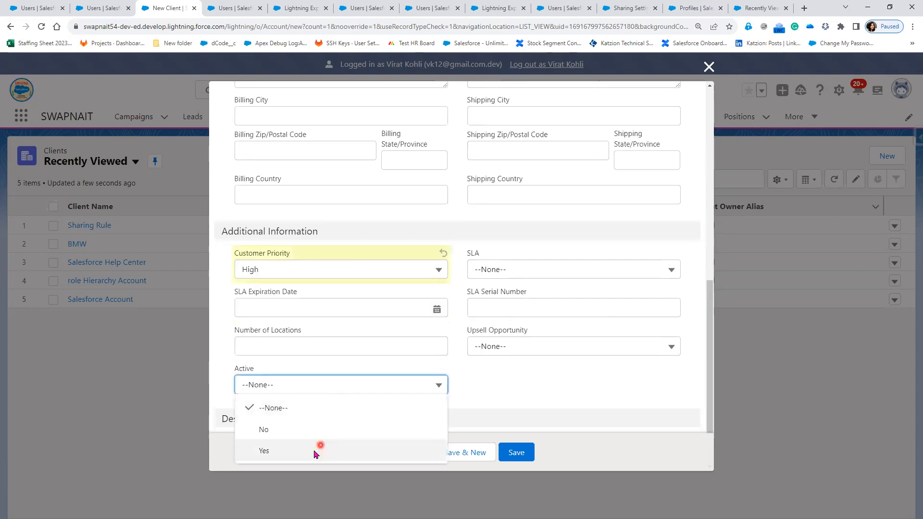
{"action": "left_click", "coordinate": [299, 446]}
{"action": "left_click", "coordinate": [516, 437]}
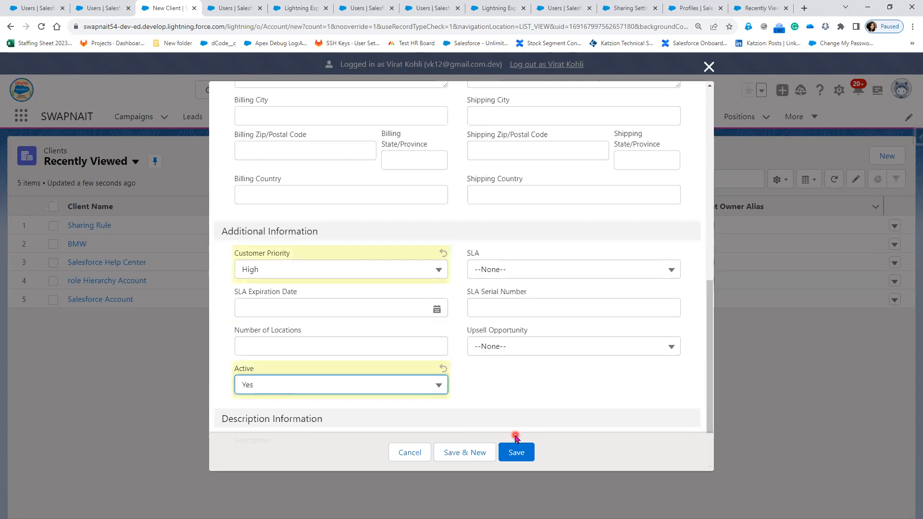
{"action": "left_click", "coordinate": [514, 457]}
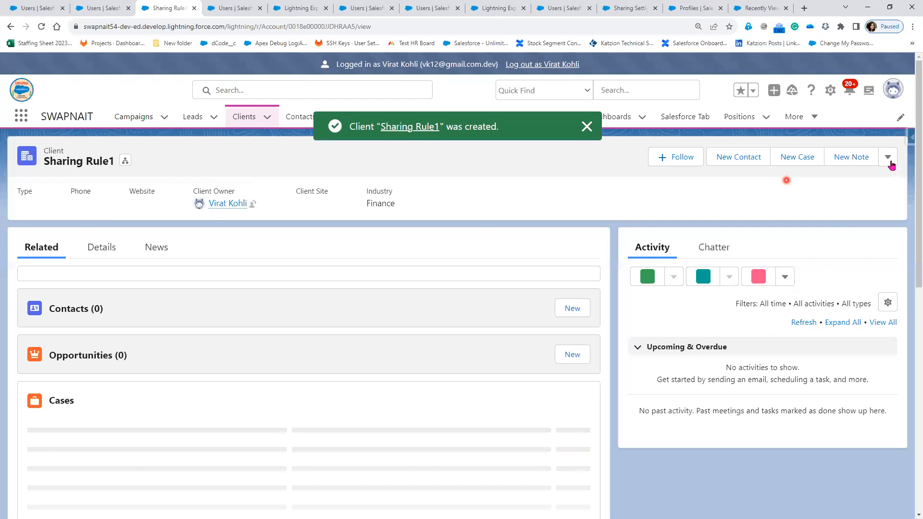
Open the Sharing Rule1 client's sharing list and compare it with the account sharing rule criteria.
{"action": "left_click", "coordinate": [888, 159]}
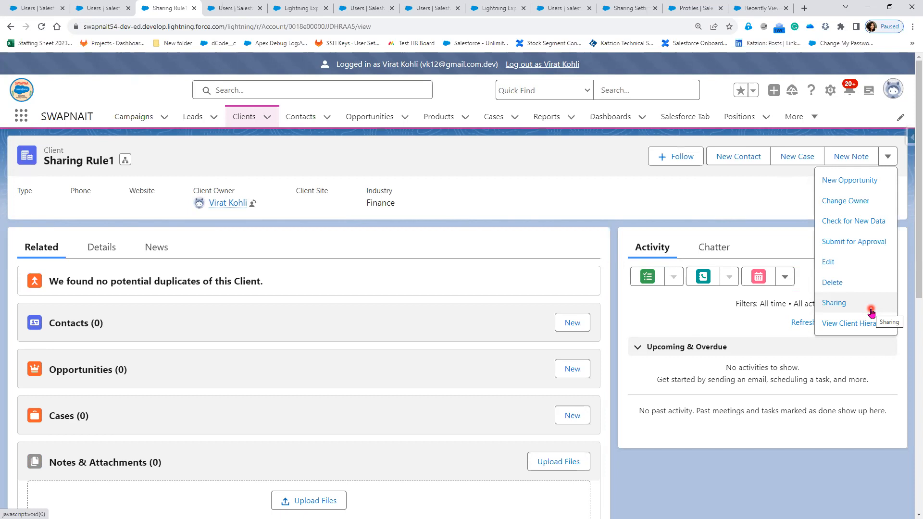
{"action": "left_click", "coordinate": [871, 310]}
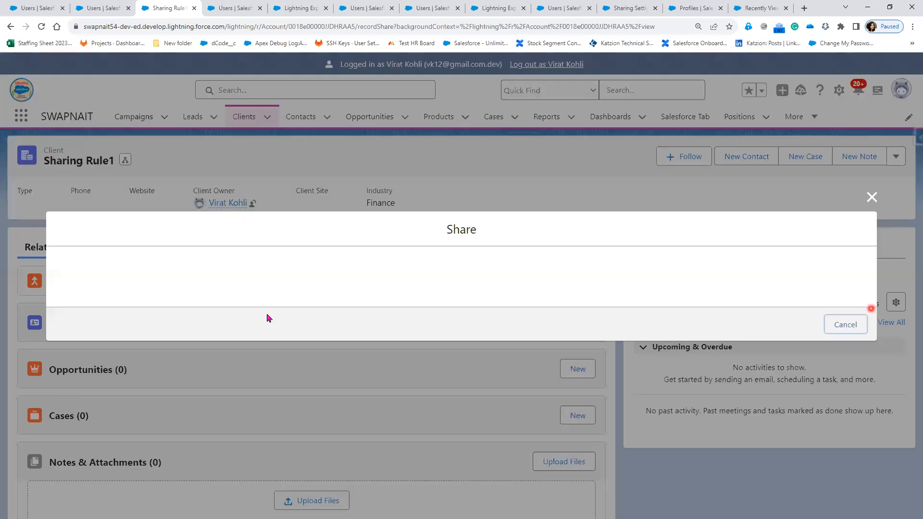
{"action": "left_click", "coordinate": [177, 325]}
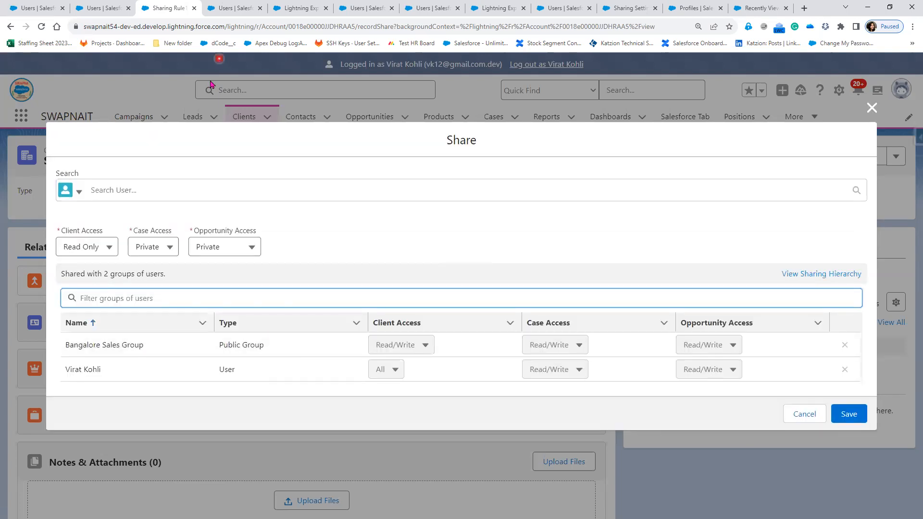
{"action": "left_click", "coordinate": [631, 9]}
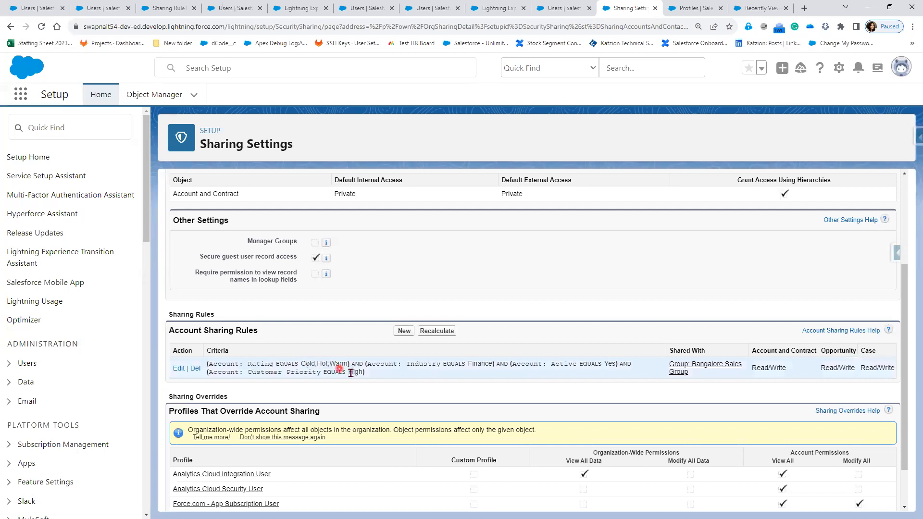
{"action": "left_click", "coordinate": [161, 10]}
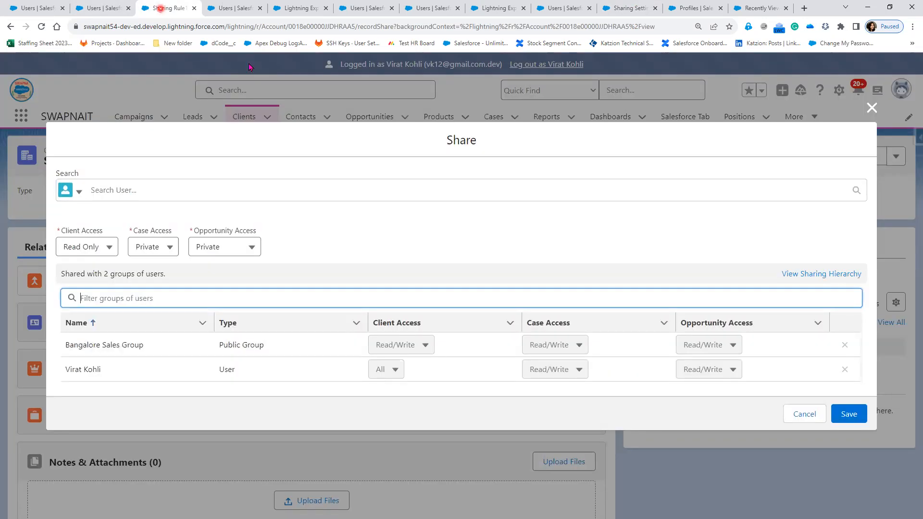
{"action": "left_click", "coordinate": [879, 107]}
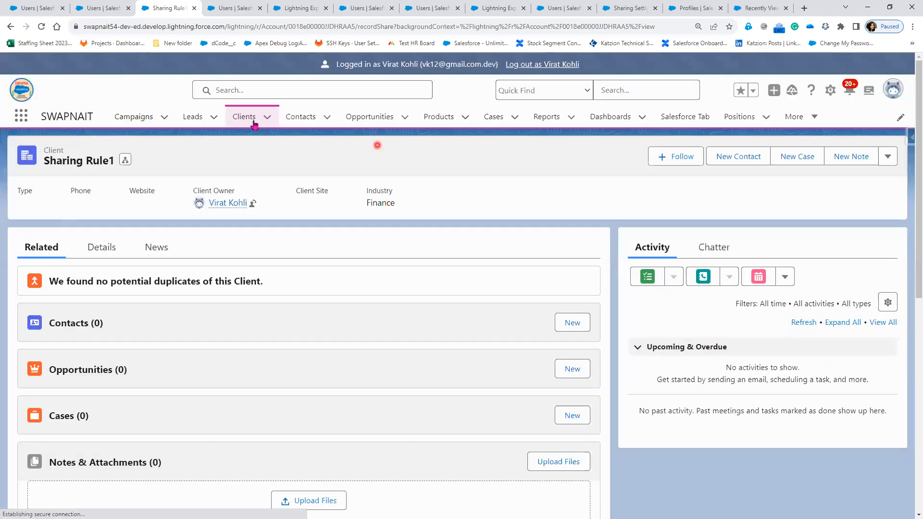
Start a new client from the Clients list and name it Sharing Rule 2.
{"action": "left_click", "coordinate": [254, 125]}
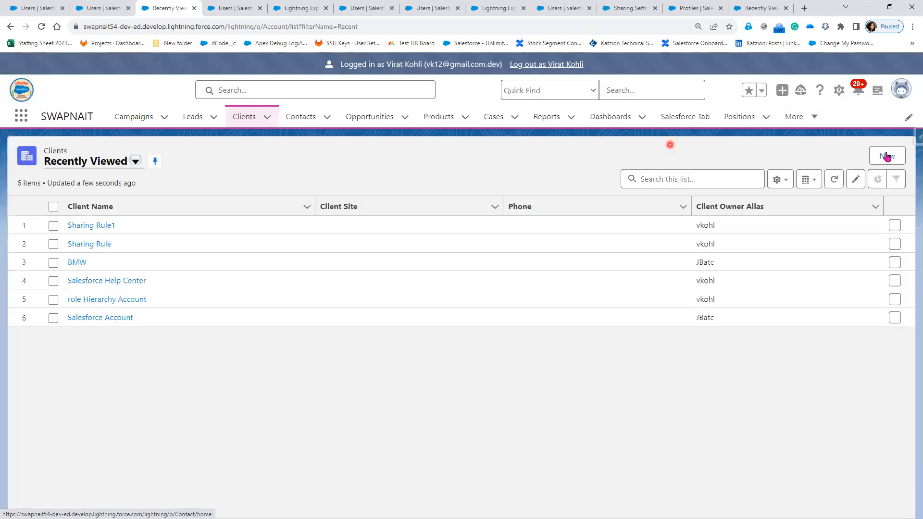
{"action": "left_click", "coordinate": [887, 156]}
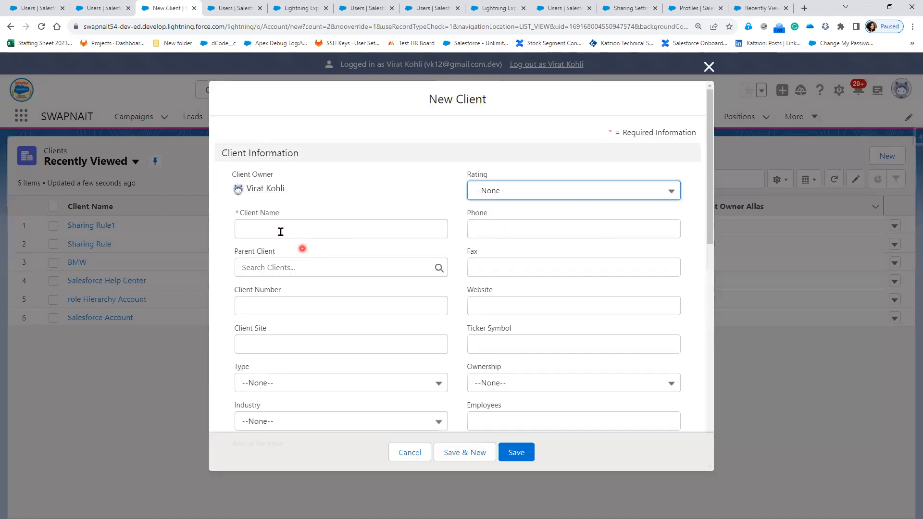
{"action": "left_click", "coordinate": [281, 232]}
{"action": "type", "text": "Shari"}
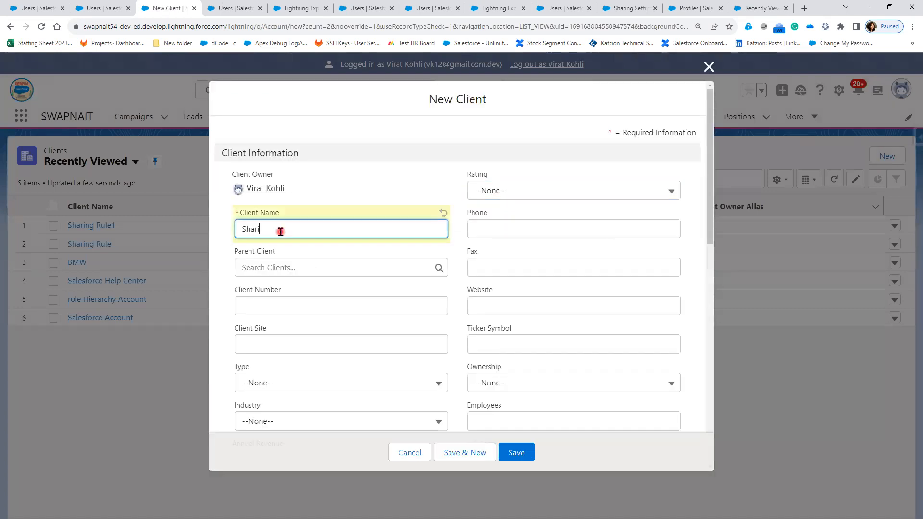
{"action": "type", "text": "ng Rule 2"}
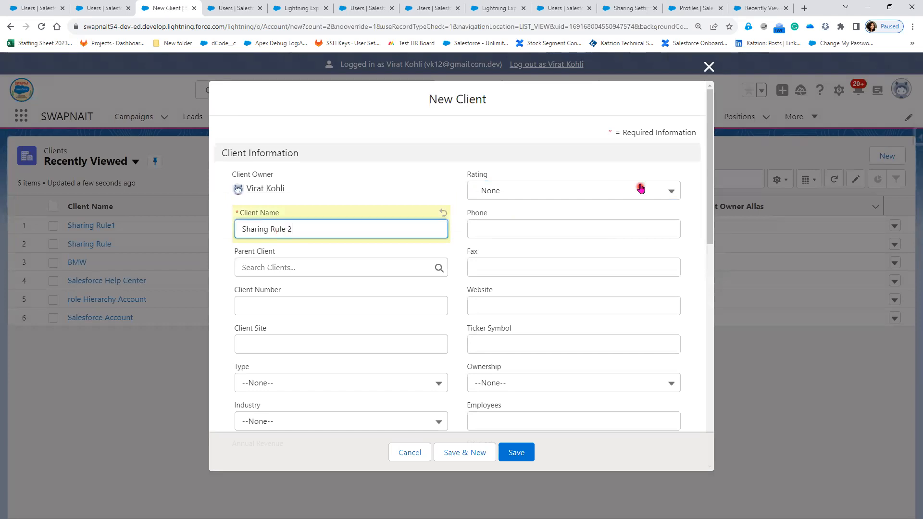
Set the new client's Rating to Warm and Industry to Finance.
{"action": "left_click", "coordinate": [640, 189]}
{"action": "left_click", "coordinate": [555, 263]}
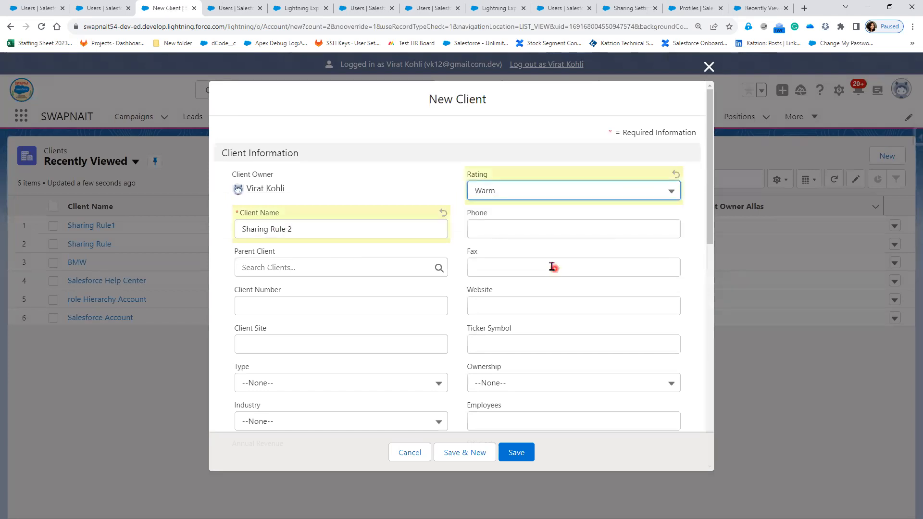
{"action": "left_click", "coordinate": [311, 416]}
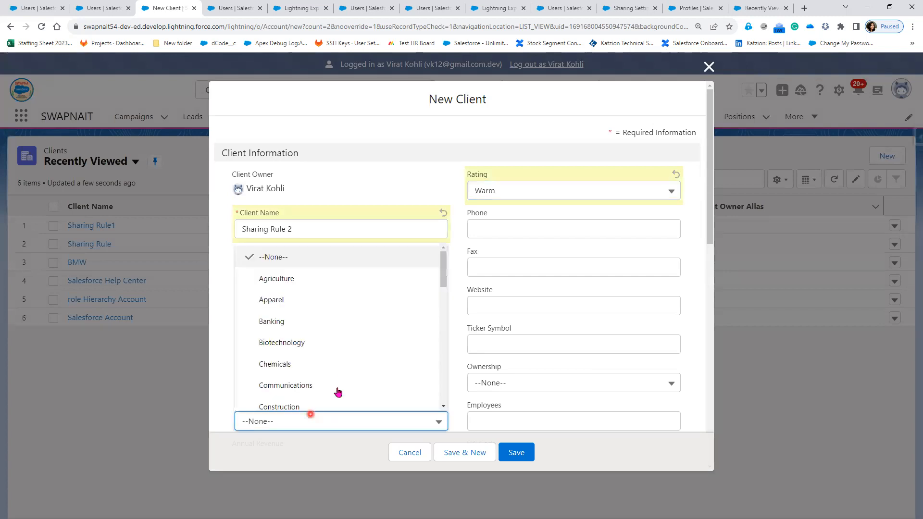
{"action": "scroll", "coordinate": [338, 393], "scroll_direction": "down", "scroll_amount": 3}
{"action": "scroll", "coordinate": [338, 393], "scroll_direction": "down", "scroll_amount": 2}
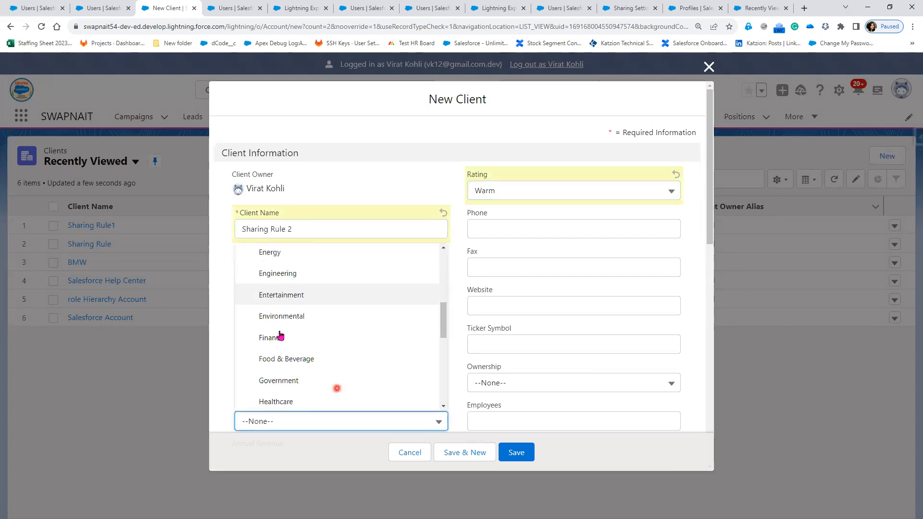
{"action": "left_click", "coordinate": [281, 335]}
Set Active to Yes and Customer Priority to High, then save the client.
{"action": "scroll", "coordinate": [421, 367], "scroll_direction": "down", "scroll_amount": 2}
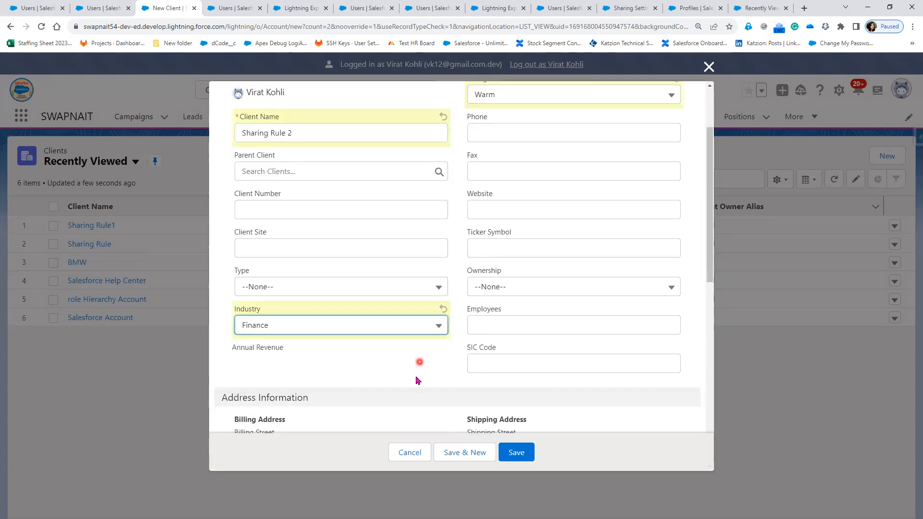
{"action": "scroll", "coordinate": [418, 381], "scroll_direction": "down", "scroll_amount": 8}
{"action": "left_click", "coordinate": [383, 386]}
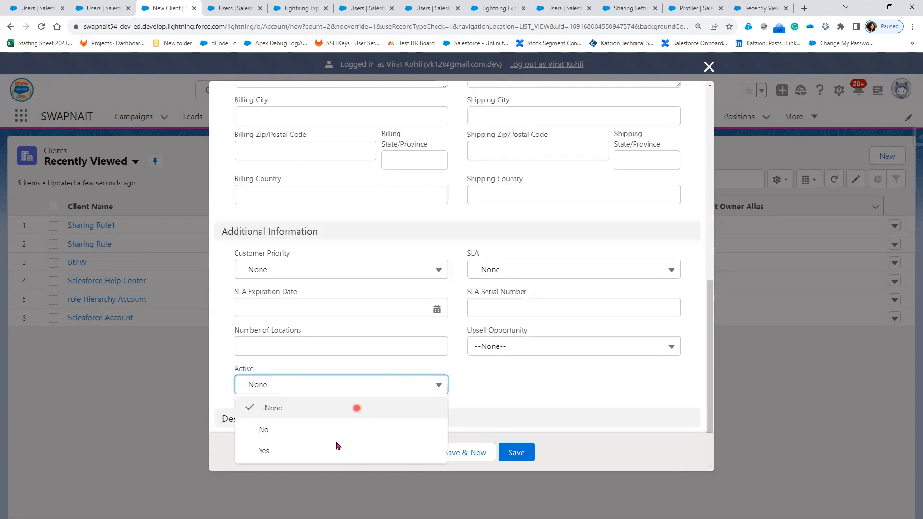
{"action": "left_click", "coordinate": [331, 448]}
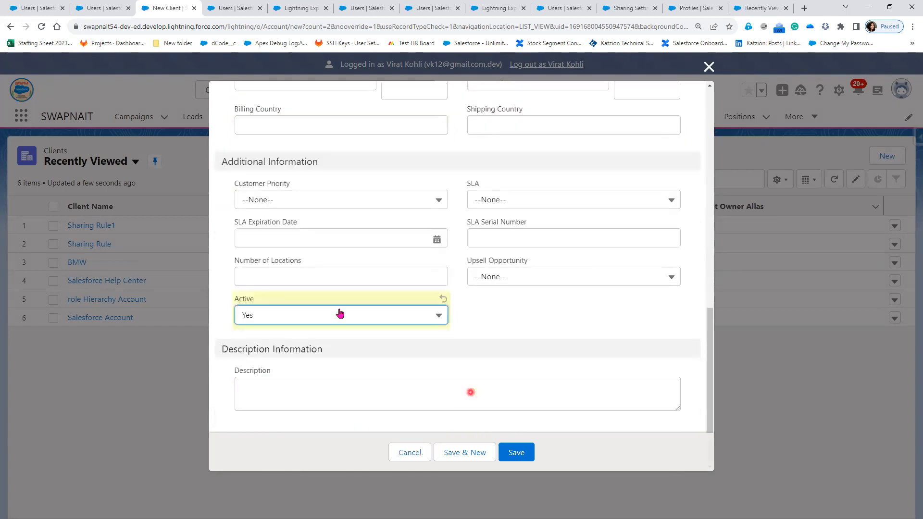
{"action": "left_click", "coordinate": [317, 206]}
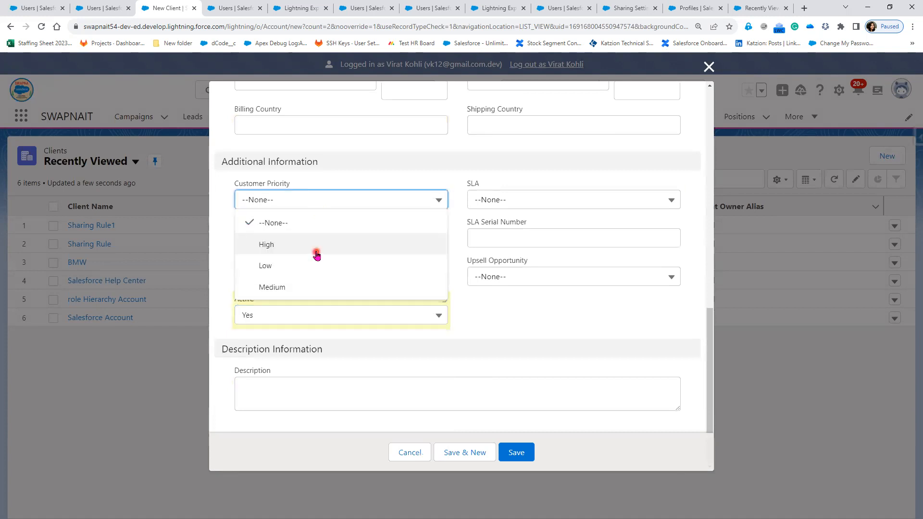
{"action": "left_click", "coordinate": [329, 254]}
{"action": "left_click", "coordinate": [530, 458]}
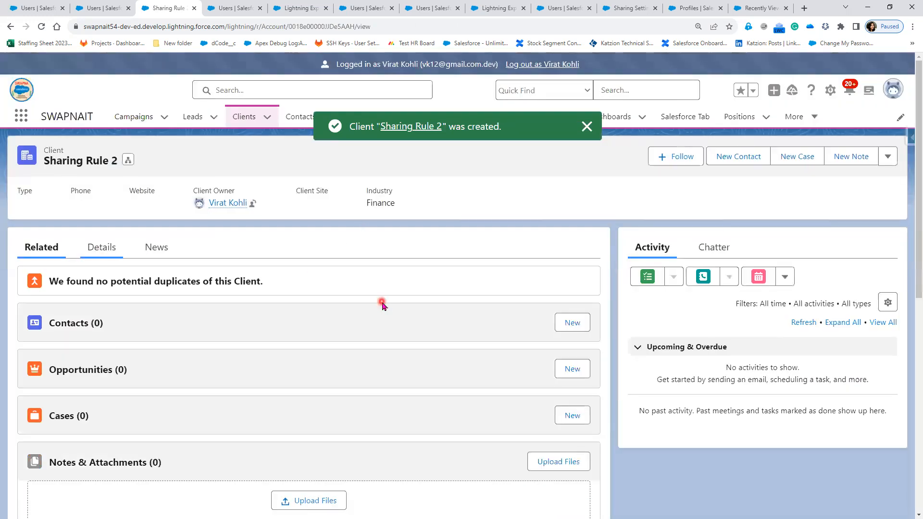
Open the Sharing Rule 2 client's sharing list to check which groups and users it is shared with, then close it.
{"action": "left_click", "coordinate": [891, 162]}
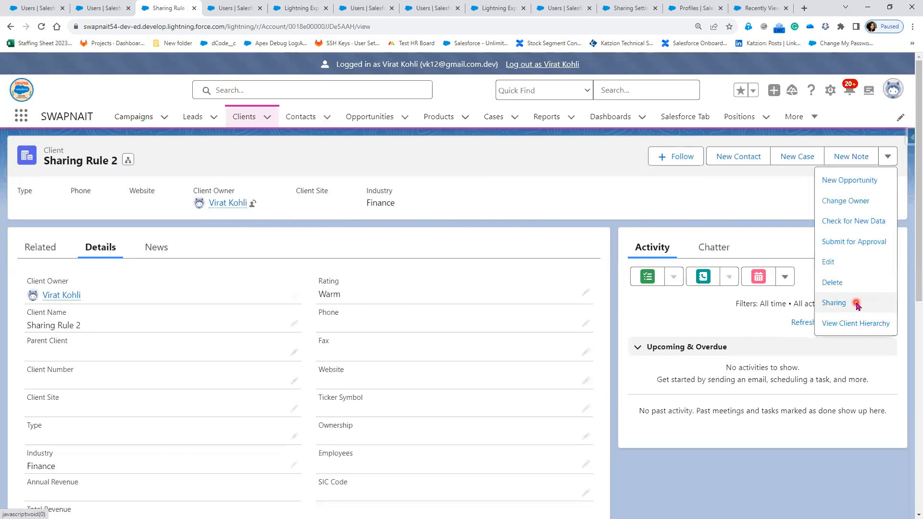
{"action": "left_click", "coordinate": [856, 304]}
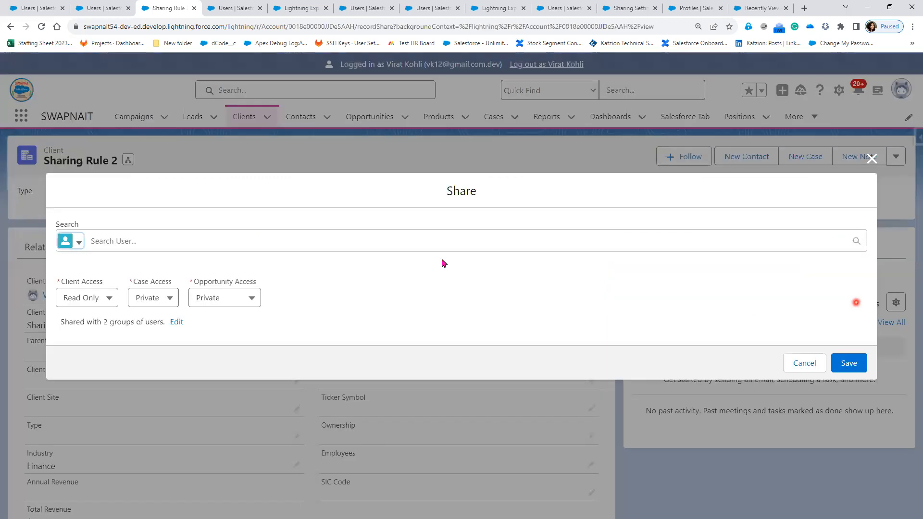
{"action": "left_click", "coordinate": [176, 321]}
{"action": "left_click", "coordinate": [374, 350]}
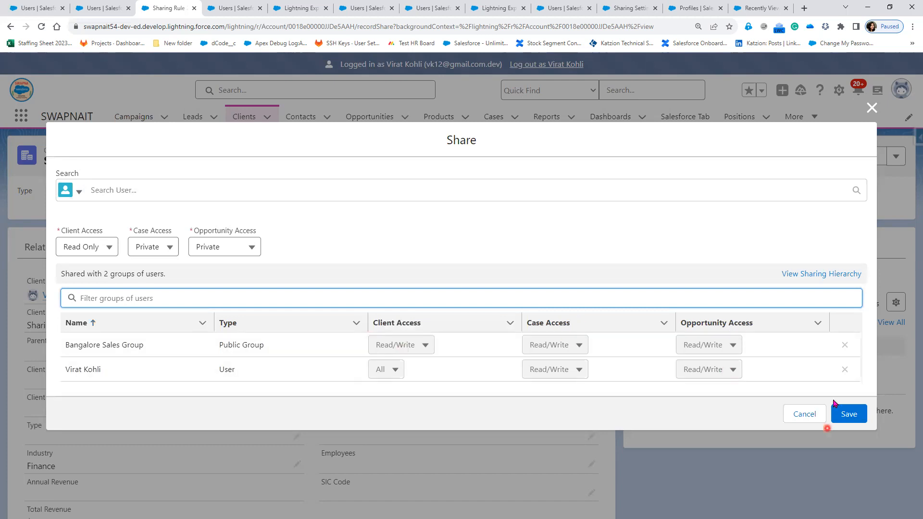
{"action": "left_click", "coordinate": [872, 110]}
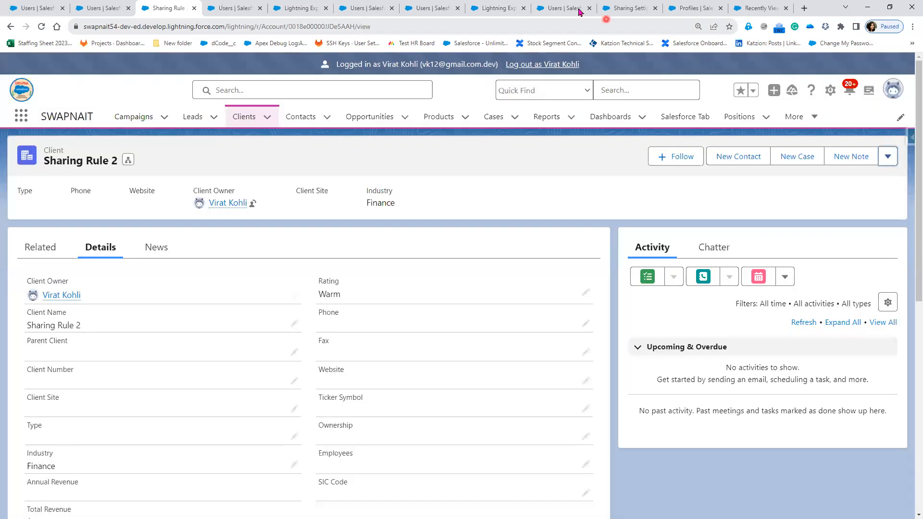
Switch to the Sharing Settings tab and examine the account sharing rule criteria.
{"action": "left_click", "coordinate": [677, 9]}
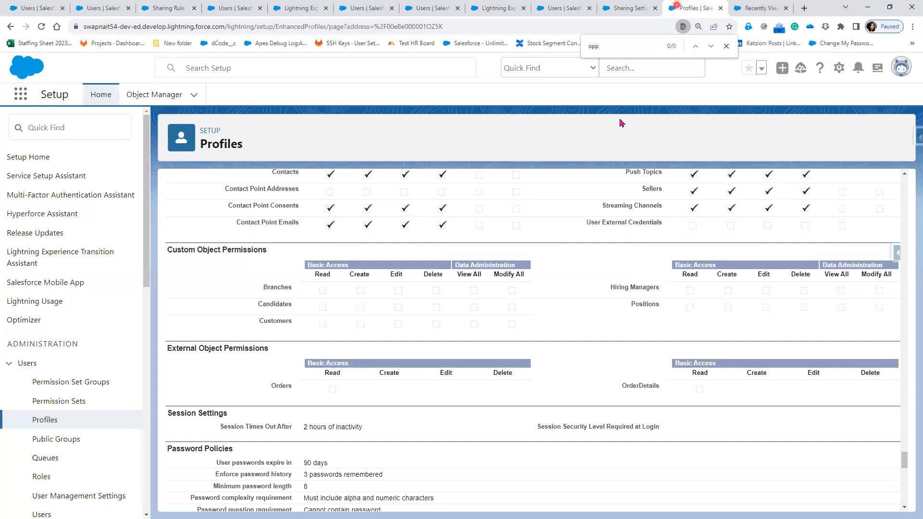
{"action": "left_click", "coordinate": [617, 10]}
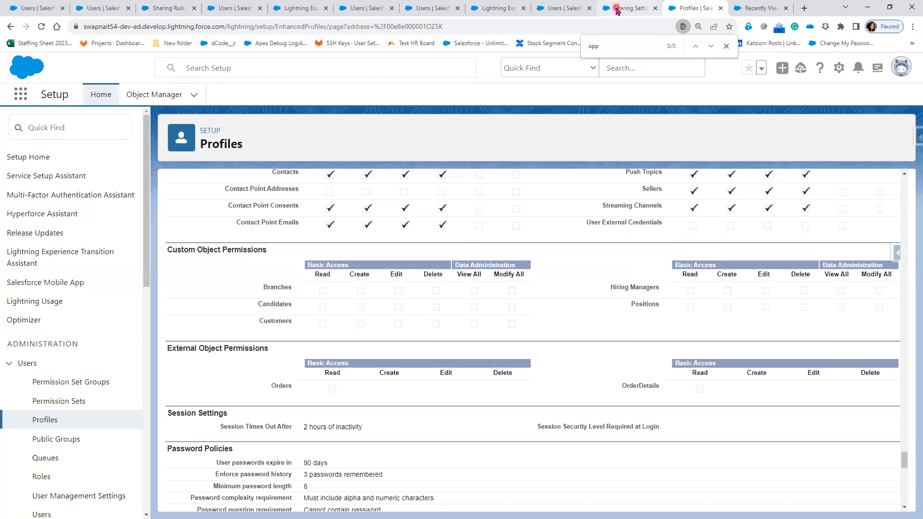
{"action": "left_click", "coordinate": [410, 335]}
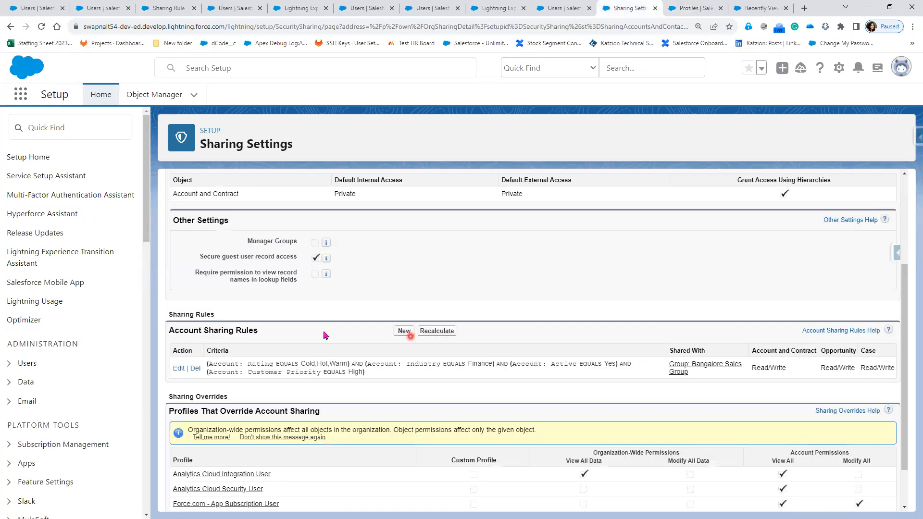
{"action": "left_click", "coordinate": [377, 354]}
{"action": "left_click", "coordinate": [394, 373]}
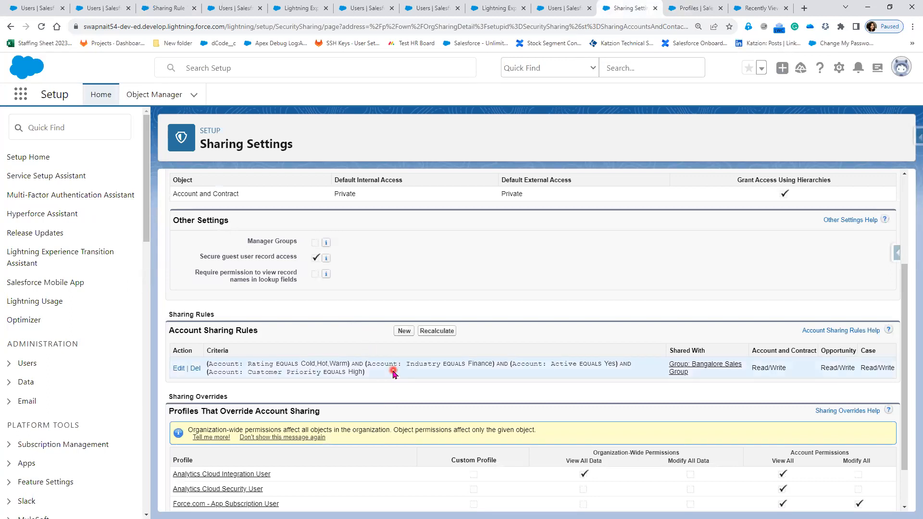
{"action": "left_click", "coordinate": [311, 364]}
{"action": "left_click", "coordinate": [354, 369]}
{"action": "scroll", "coordinate": [355, 369], "scroll_direction": "down", "scroll_amount": 1}
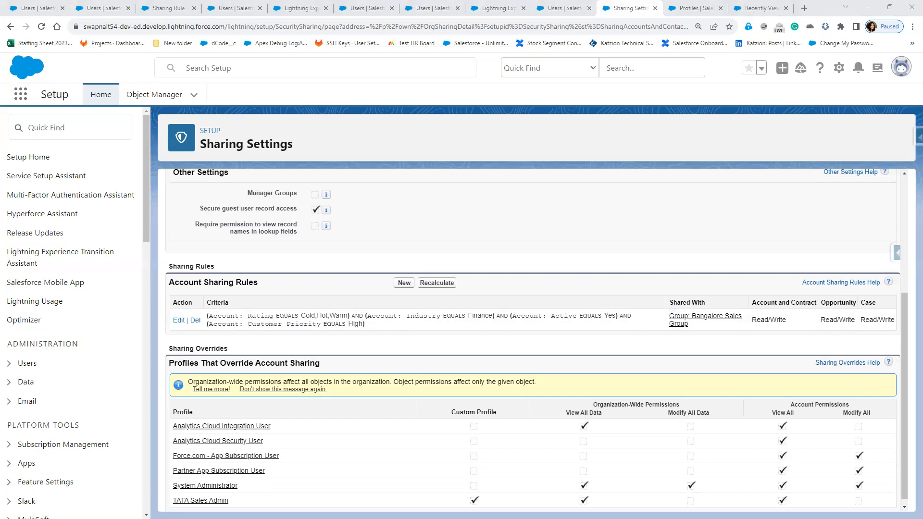
{"action": "mouse_move", "coordinate": [360, 235]}
{"action": "left_mouse_down"}
{"action": "mouse_move", "coordinate": [370, 244]}
{"action": "mouse_move", "coordinate": [379, 233]}
{"action": "mouse_move", "coordinate": [389, 245]}
{"action": "mouse_move", "coordinate": [440, 220]}
{"action": "mouse_move", "coordinate": [464, 220]}
{"action": "mouse_move", "coordinate": [476, 247]}
{"action": "mouse_move", "coordinate": [500, 222]}
{"action": "mouse_move", "coordinate": [542, 241]}
{"action": "mouse_move", "coordinate": [561, 235]}
{"action": "mouse_move", "coordinate": [561, 210]}
{"action": "left_mouse_up"}
{"action": "left_click", "coordinate": [477, 210]}
{"action": "left_click_drag", "start_coordinate": [568, 222], "coordinate": [595, 233]}
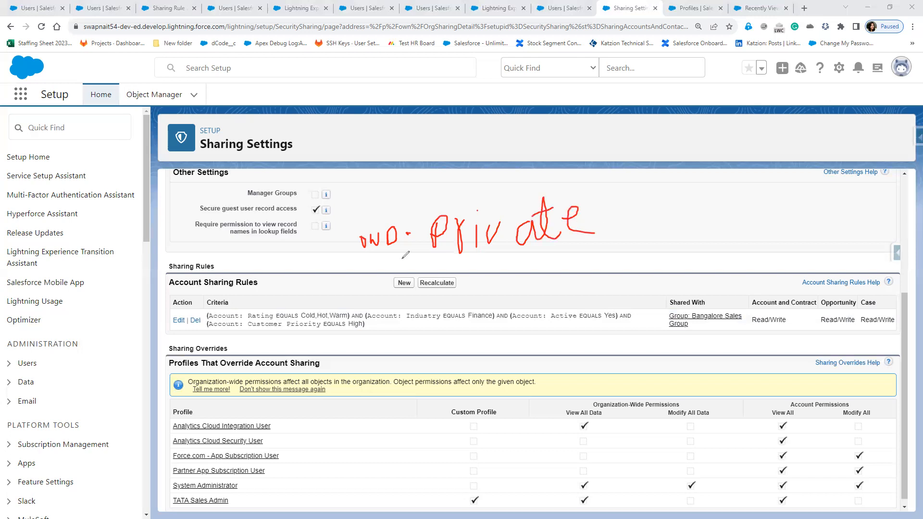
{"action": "left_click_drag", "start_coordinate": [406, 259], "coordinate": [347, 260]}
{"action": "left_click_drag", "start_coordinate": [212, 278], "coordinate": [244, 296]}
{"action": "left_click_drag", "start_coordinate": [249, 272], "coordinate": [212, 307]}
{"action": "left_click_drag", "start_coordinate": [427, 216], "coordinate": [424, 247]}
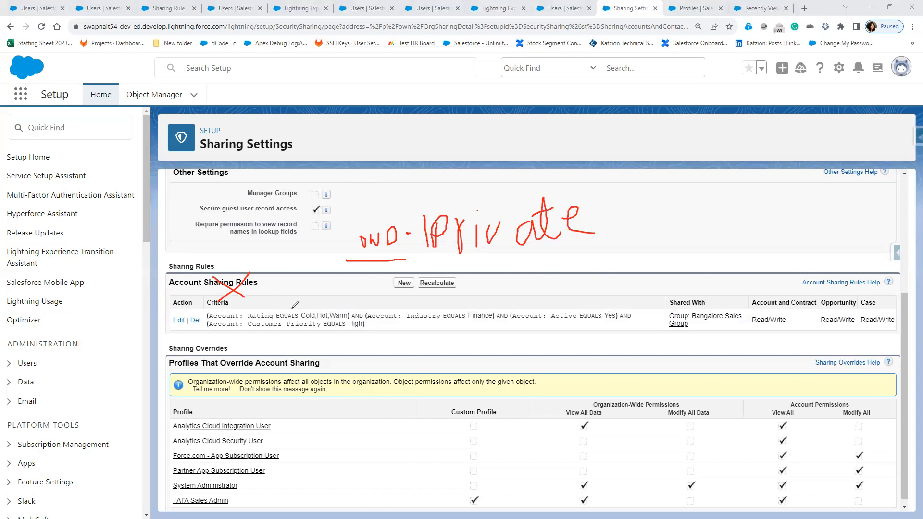
{"action": "mouse_move", "coordinate": [338, 205]}
{"action": "left_mouse_down"}
{"action": "mouse_move", "coordinate": [340, 229]}
{"action": "mouse_move", "coordinate": [345, 202]}
{"action": "left_mouse_up"}
{"action": "left_click_drag", "start_coordinate": [226, 284], "coordinate": [254, 302]}
{"action": "left_click_drag", "start_coordinate": [248, 264], "coordinate": [210, 315]}
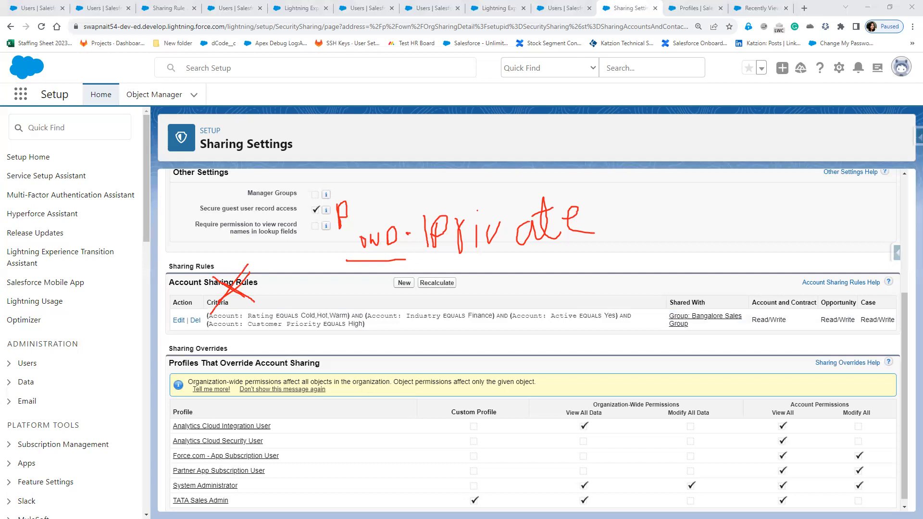
{"action": "left_click_drag", "start_coordinate": [361, 236], "coordinate": [361, 248]}
{"action": "key", "text": "Escape"}
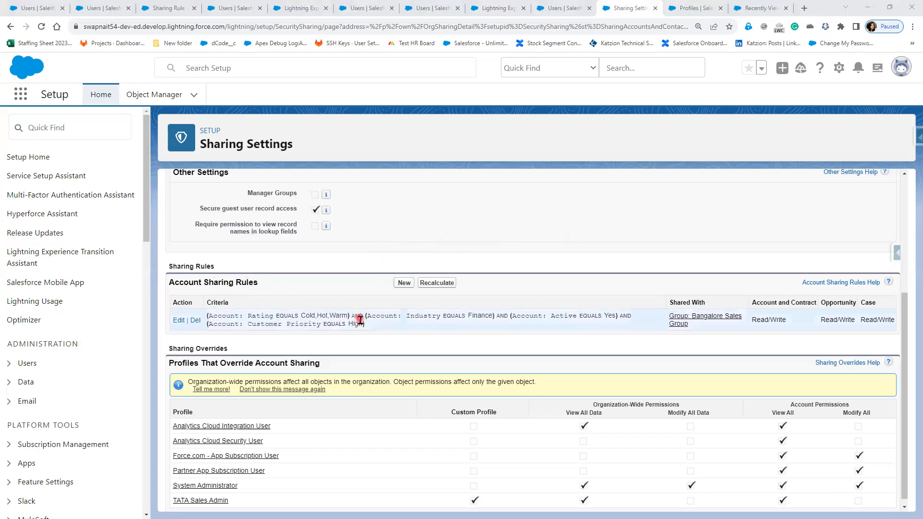
Open the account sharing rule for editing, review its criteria, filter logic and access levels, then cancel.
{"action": "scroll", "coordinate": [361, 320], "scroll_direction": "down", "scroll_amount": 1}
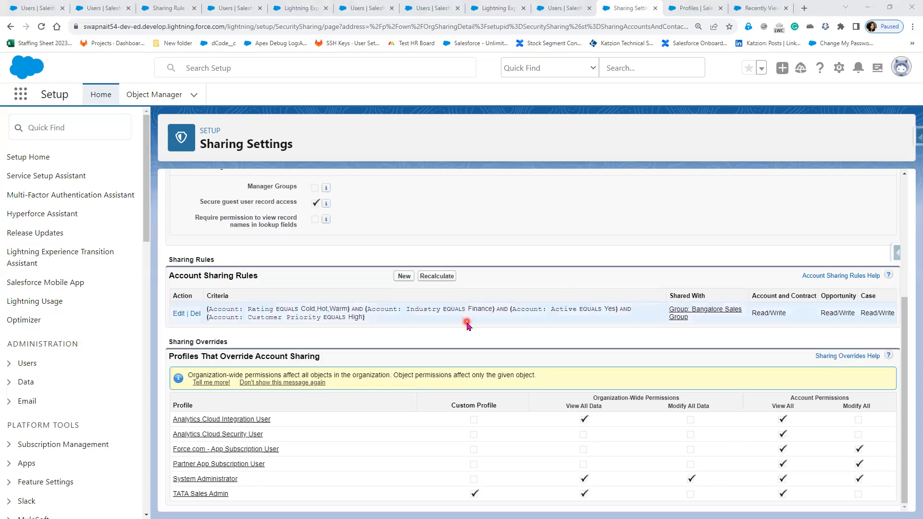
{"action": "scroll", "coordinate": [467, 325], "scroll_direction": "up", "scroll_amount": 4}
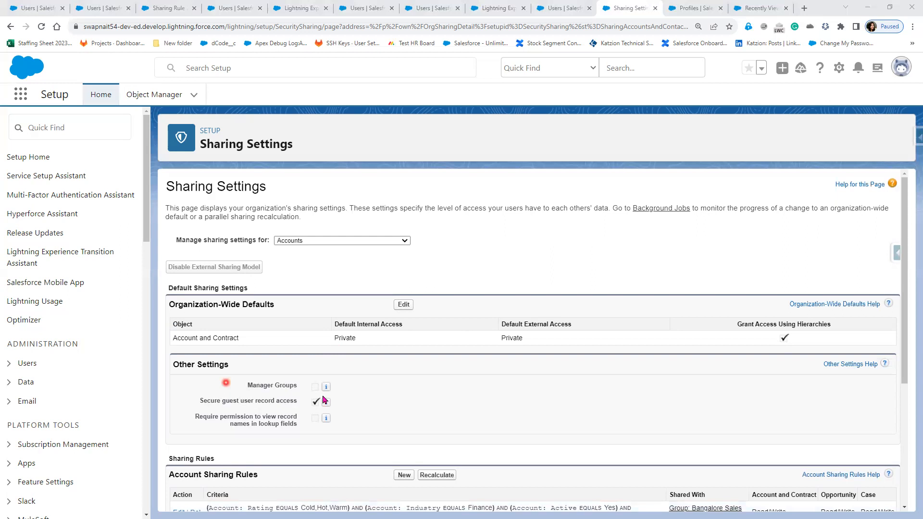
{"action": "scroll", "coordinate": [401, 416], "scroll_direction": "down", "scroll_amount": 2}
{"action": "scroll", "coordinate": [380, 359], "scroll_direction": "down", "scroll_amount": 1}
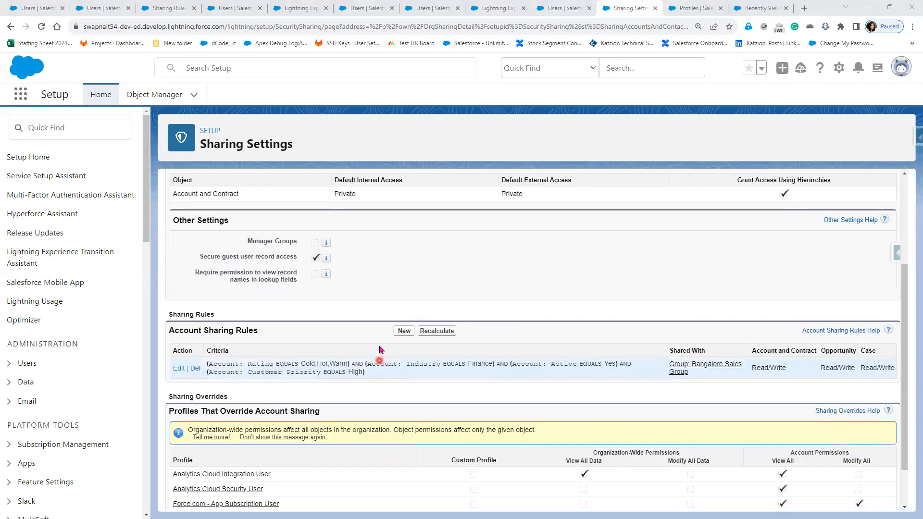
{"action": "left_click", "coordinate": [176, 368]}
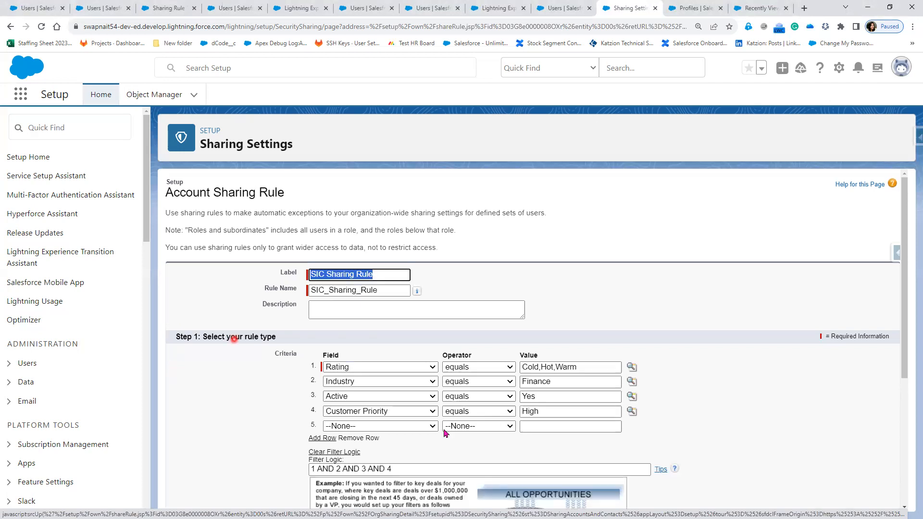
{"action": "scroll", "coordinate": [470, 467], "scroll_direction": "down", "scroll_amount": 2}
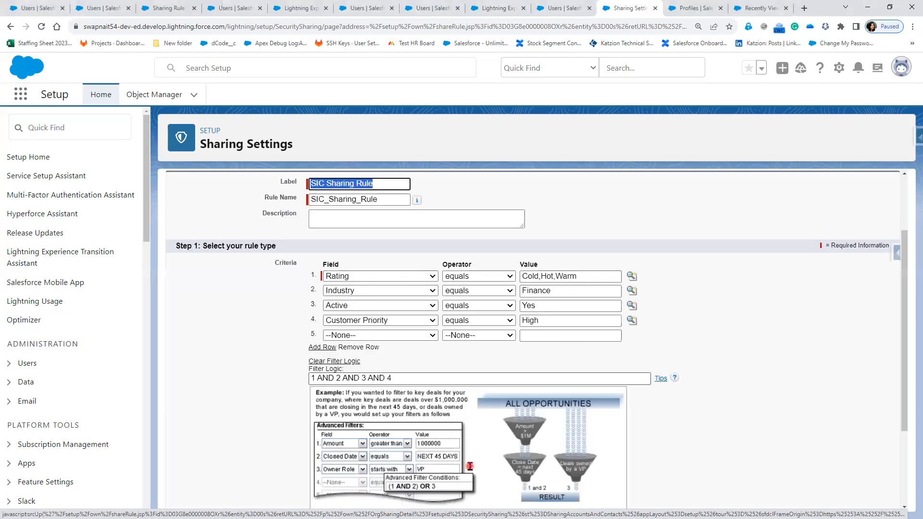
{"action": "scroll", "coordinate": [469, 466], "scroll_direction": "down", "scroll_amount": 2}
{"action": "scroll", "coordinate": [469, 467], "scroll_direction": "down", "scroll_amount": 1}
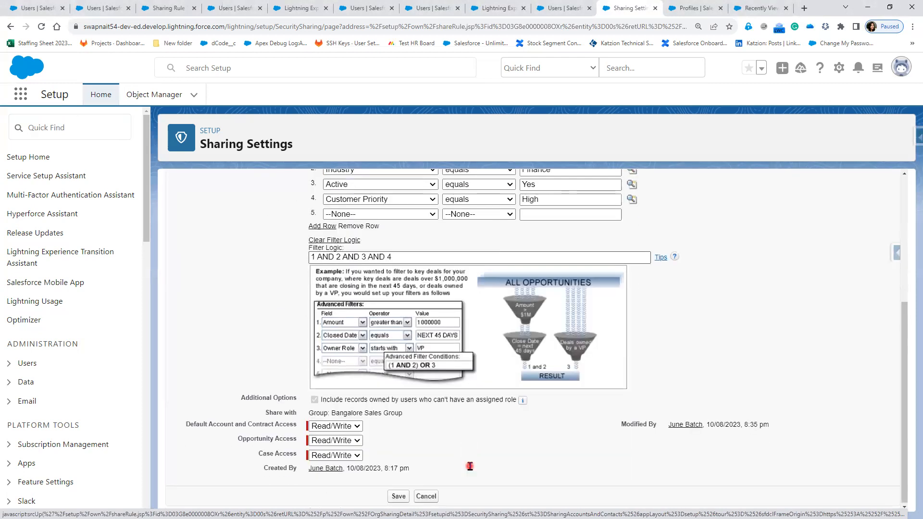
{"action": "scroll", "coordinate": [469, 466], "scroll_direction": "up", "scroll_amount": 5}
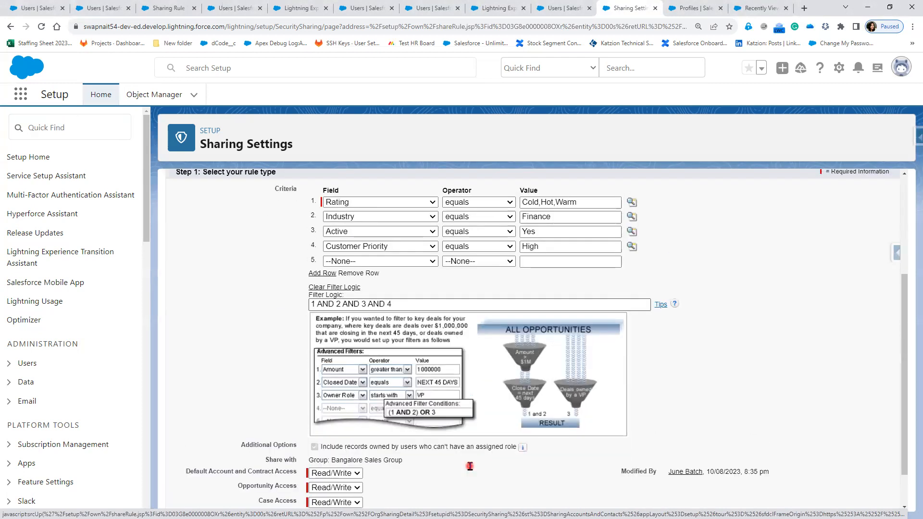
{"action": "scroll", "coordinate": [470, 466], "scroll_direction": "down", "scroll_amount": 4}
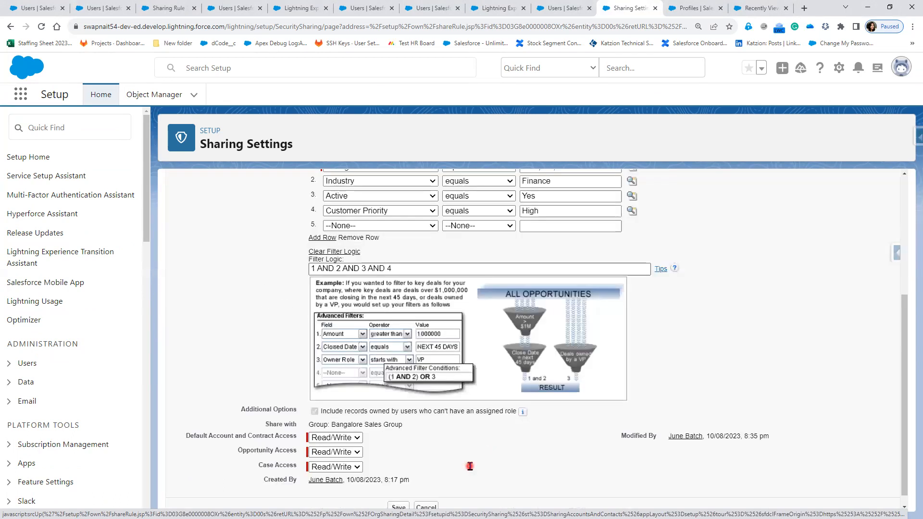
{"action": "left_click", "coordinate": [428, 499]}
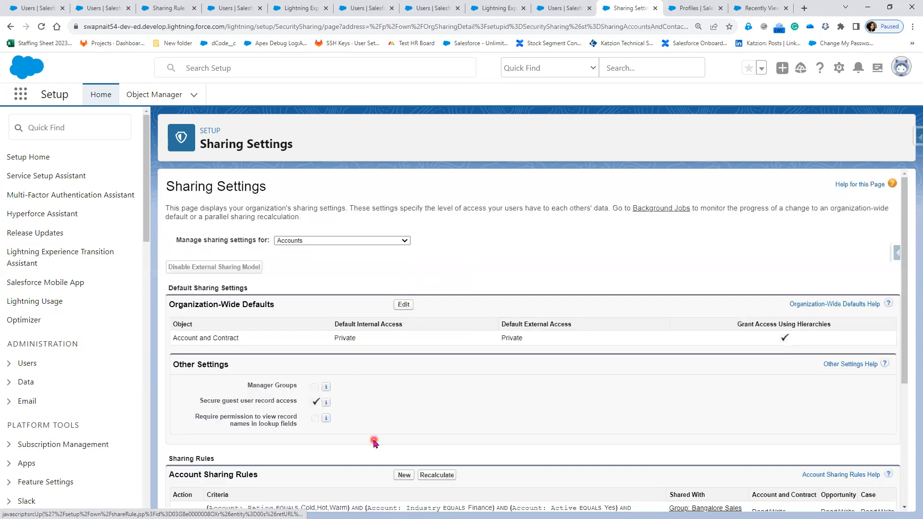
Start a new criteria-based account sharing rule with the first criterion Active equals Yes.
{"action": "scroll", "coordinate": [400, 364], "scroll_direction": "down", "scroll_amount": 3}
{"action": "left_click", "coordinate": [403, 331]}
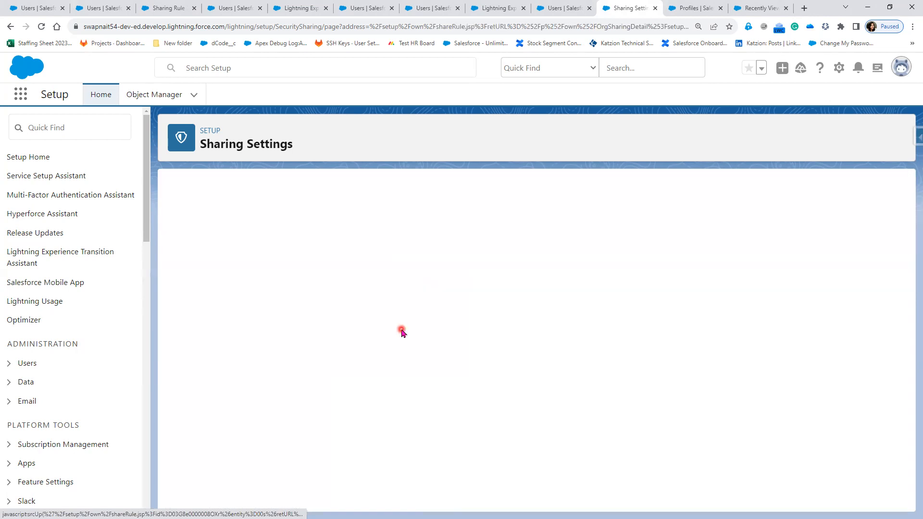
{"action": "scroll", "coordinate": [466, 424], "scroll_direction": "down", "scroll_amount": 1}
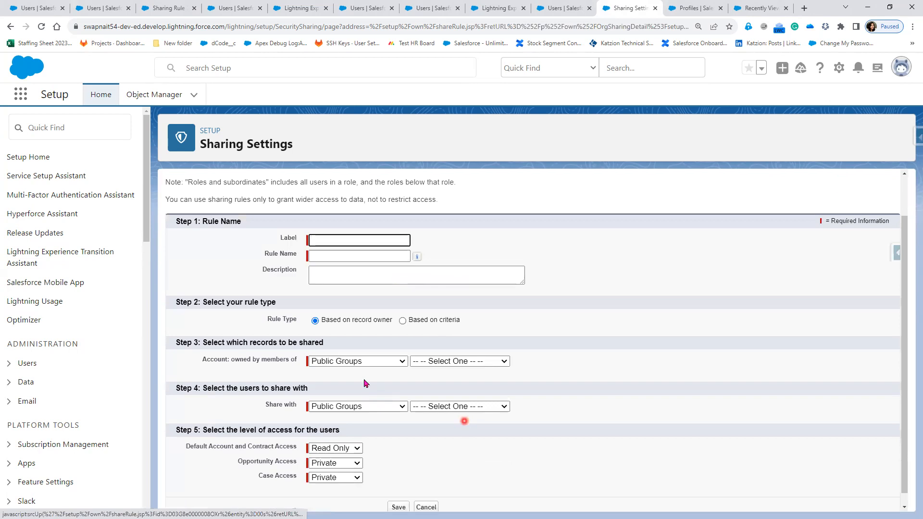
{"action": "left_click", "coordinate": [430, 320]}
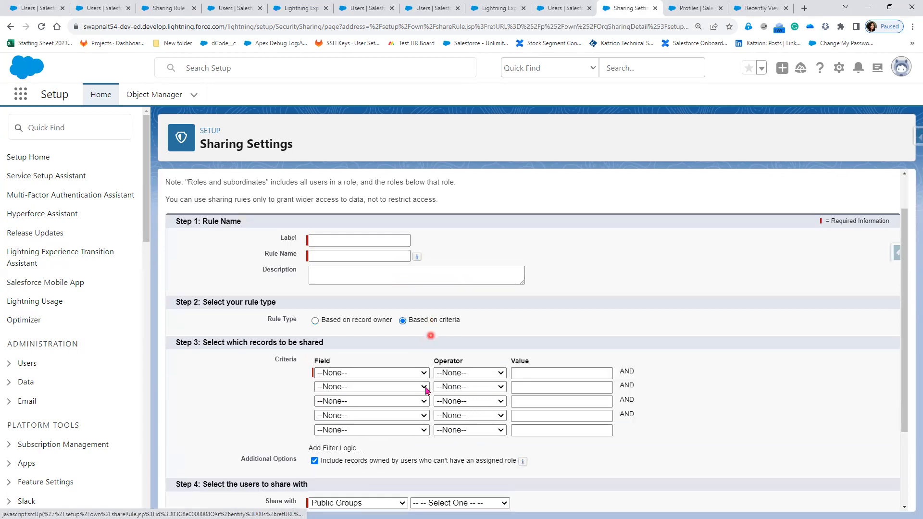
{"action": "left_click", "coordinate": [409, 371]}
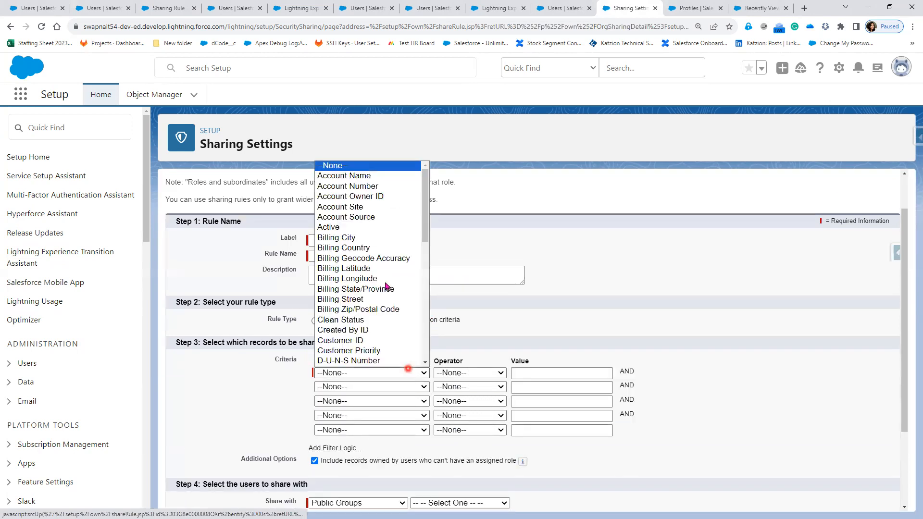
{"action": "left_click", "coordinate": [491, 376]}
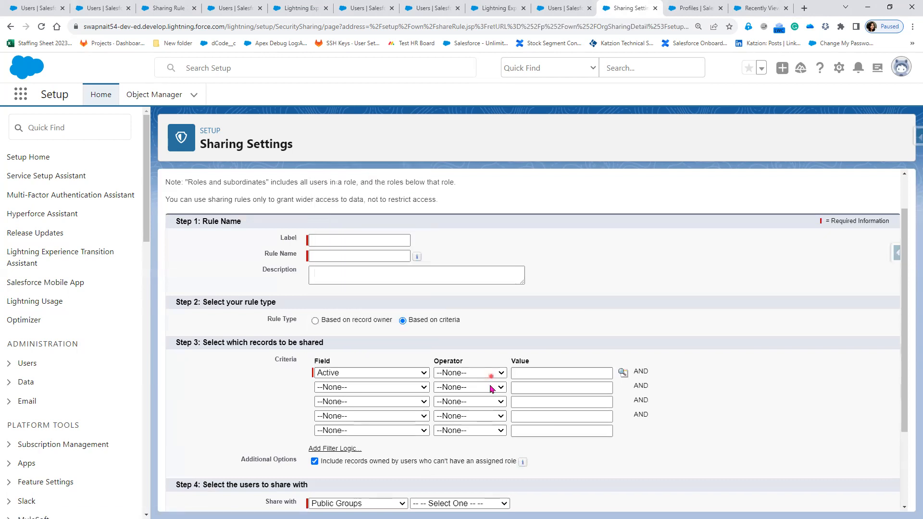
{"action": "left_click", "coordinate": [477, 393]}
{"action": "left_click", "coordinate": [620, 373]}
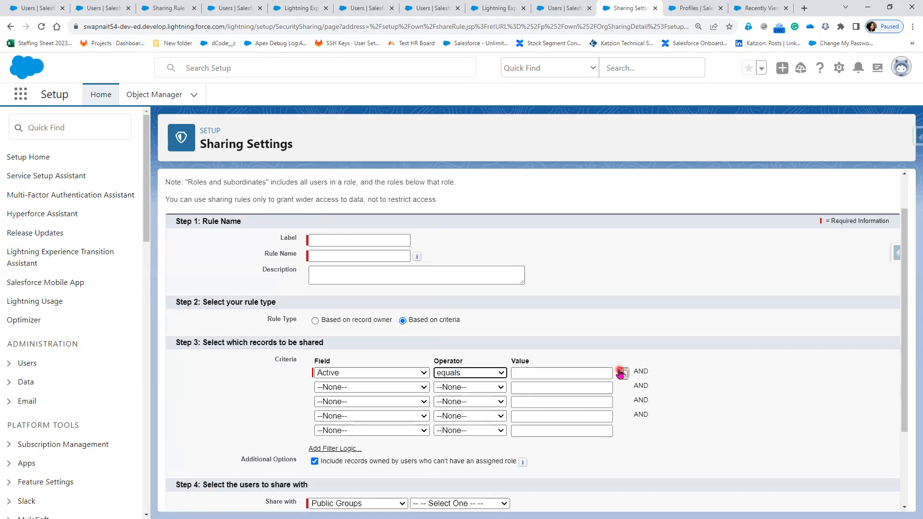
{"action": "left_click", "coordinate": [160, 222]}
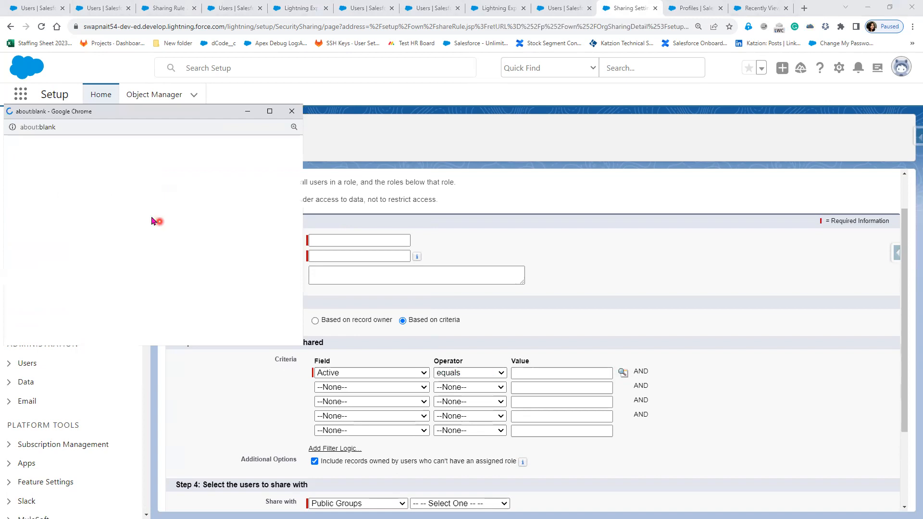
{"action": "left_click", "coordinate": [19, 228]}
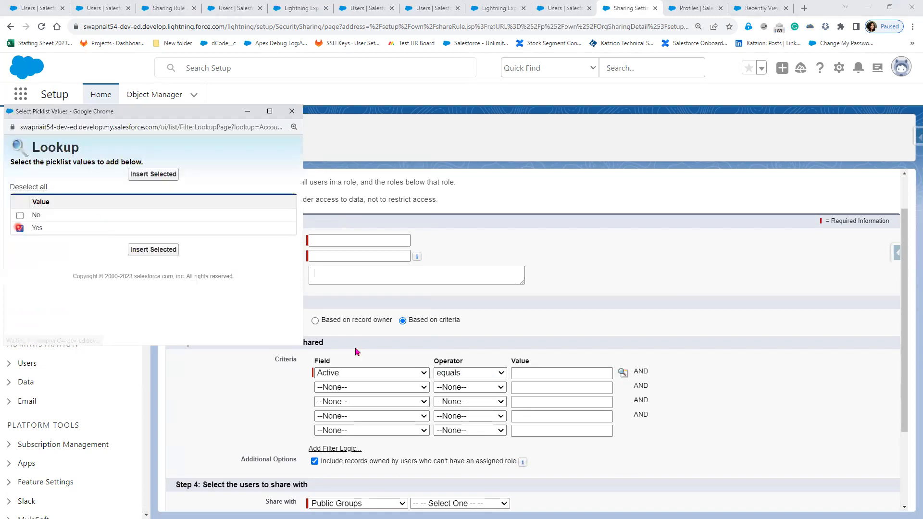
{"action": "left_click", "coordinate": [155, 249]}
Add a second criterion to the rule: Industry equals Banking.
{"action": "left_click", "coordinate": [465, 437]}
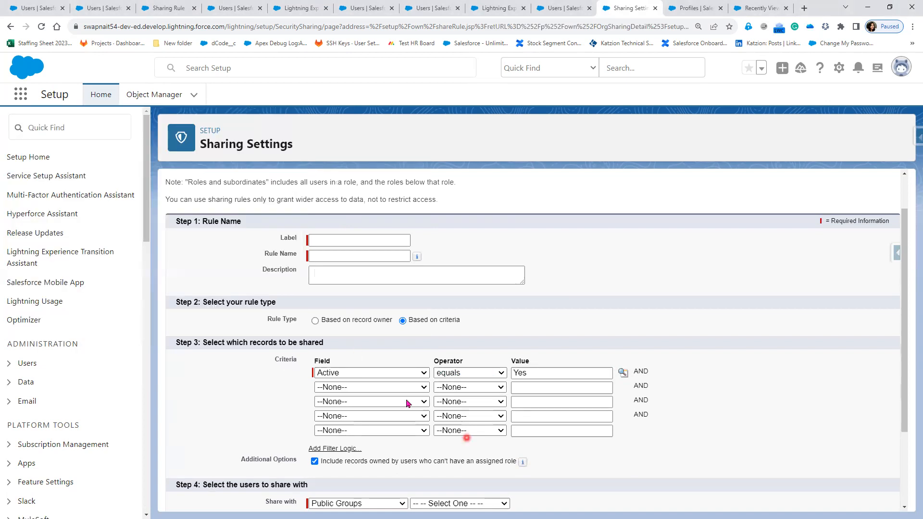
{"action": "left_click", "coordinate": [402, 389]}
{"action": "scroll", "coordinate": [355, 288], "scroll_direction": "down", "scroll_amount": 8}
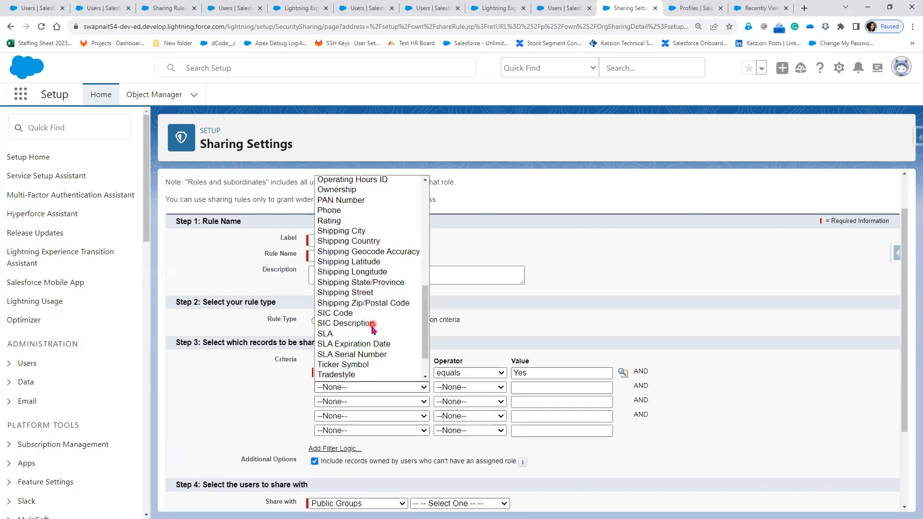
{"action": "scroll", "coordinate": [364, 334], "scroll_direction": "down", "scroll_amount": 1}
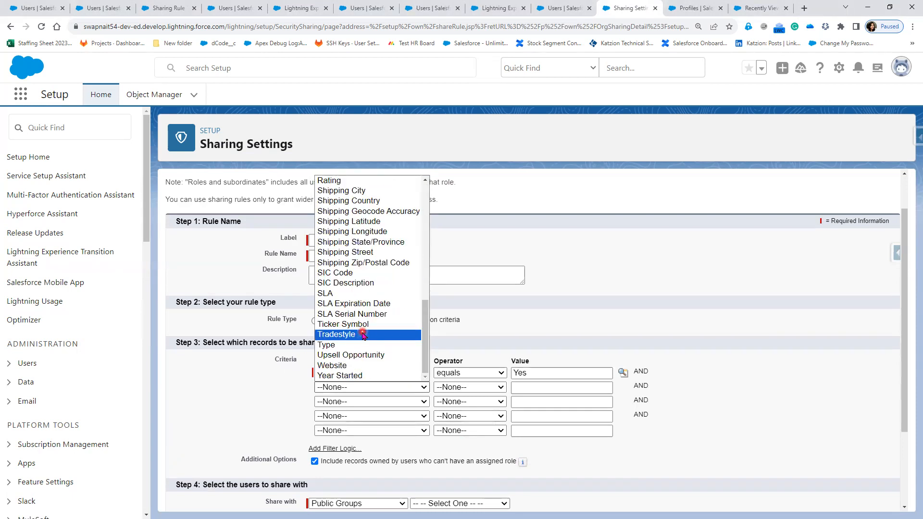
{"action": "scroll", "coordinate": [354, 231], "scroll_direction": "up", "scroll_amount": 3}
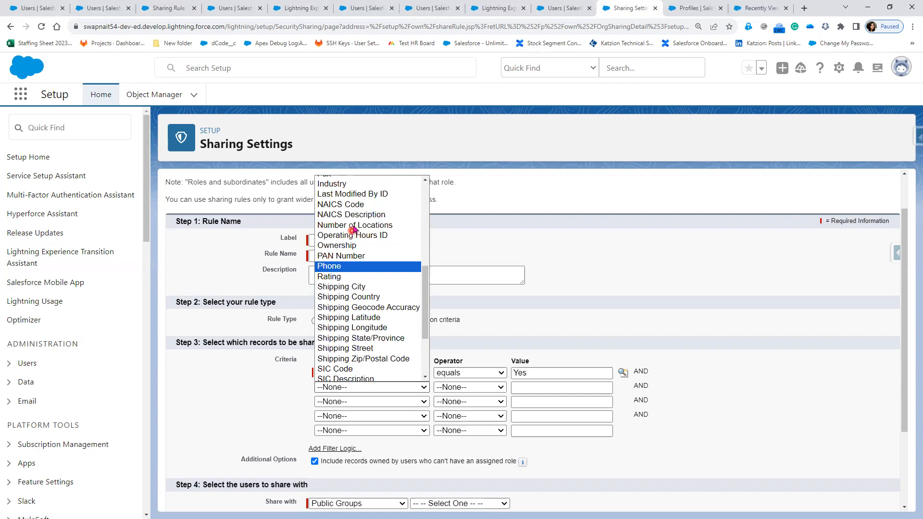
{"action": "left_click", "coordinate": [348, 184]}
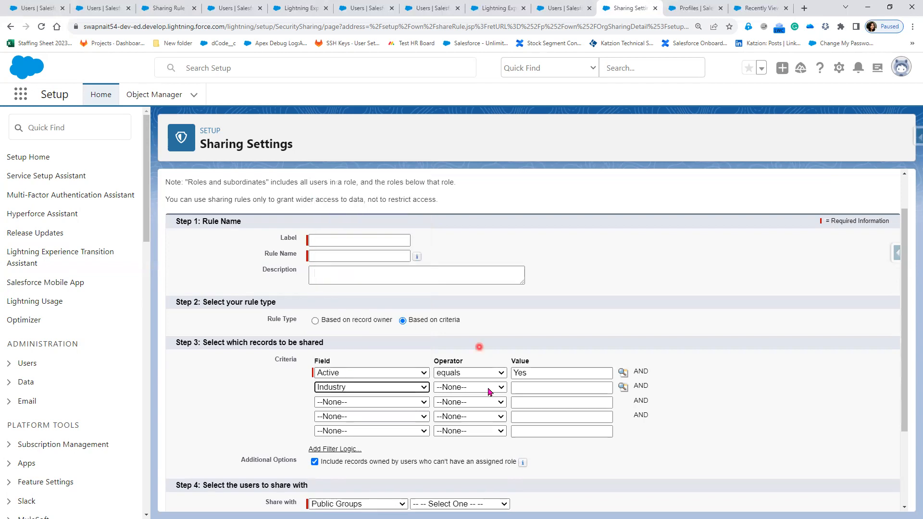
{"action": "left_click", "coordinate": [489, 390]}
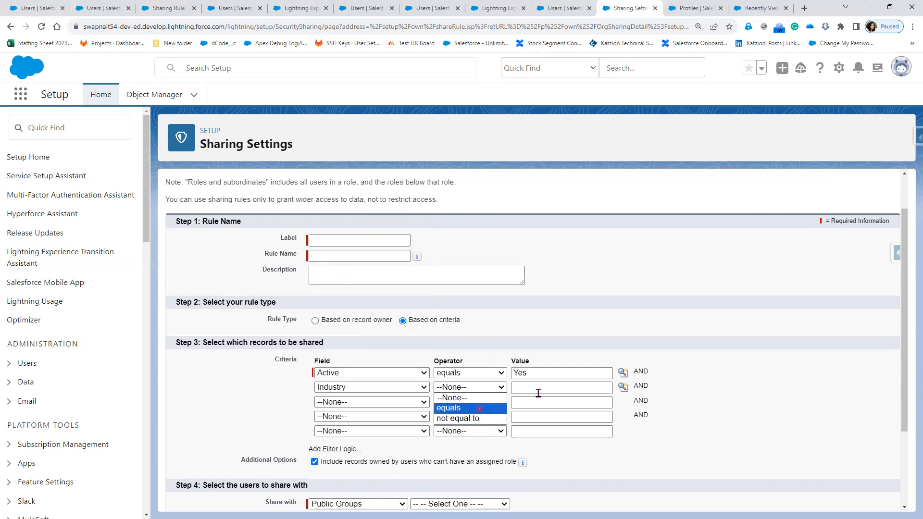
{"action": "left_click", "coordinate": [621, 389]}
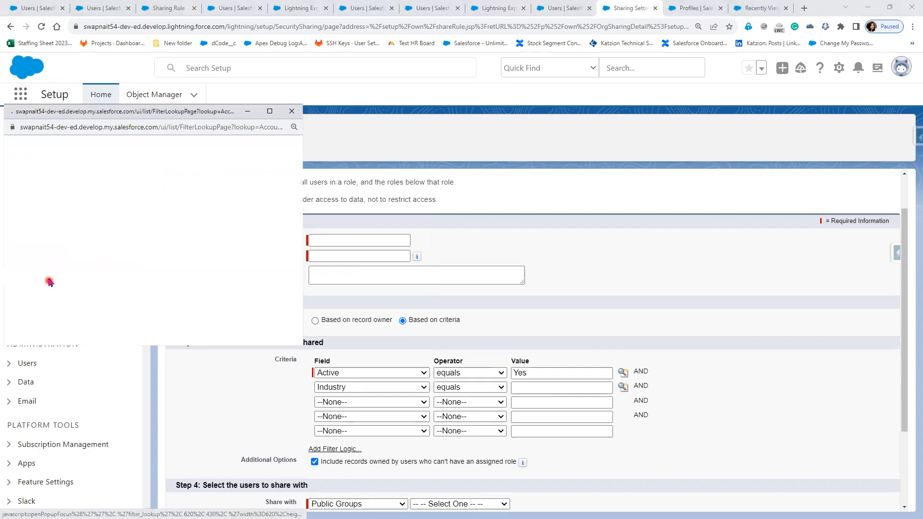
{"action": "left_click", "coordinate": [45, 242]}
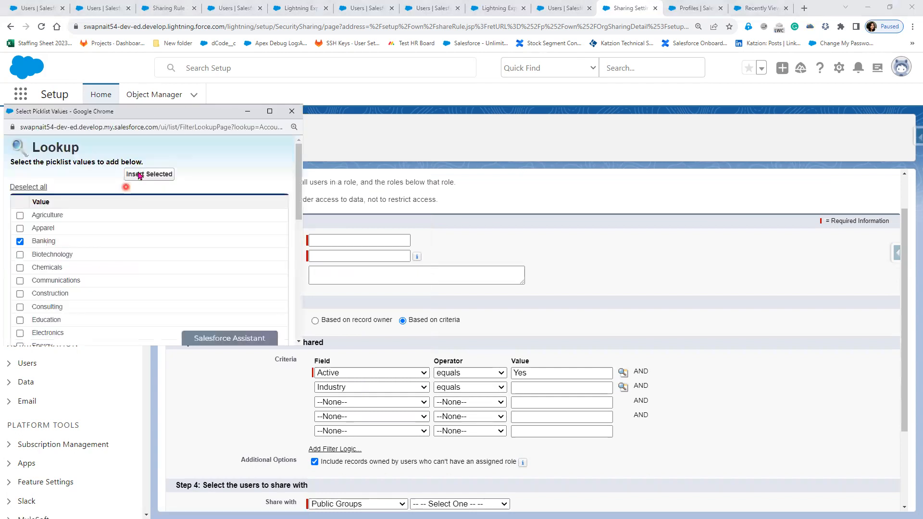
{"action": "left_click", "coordinate": [149, 174]}
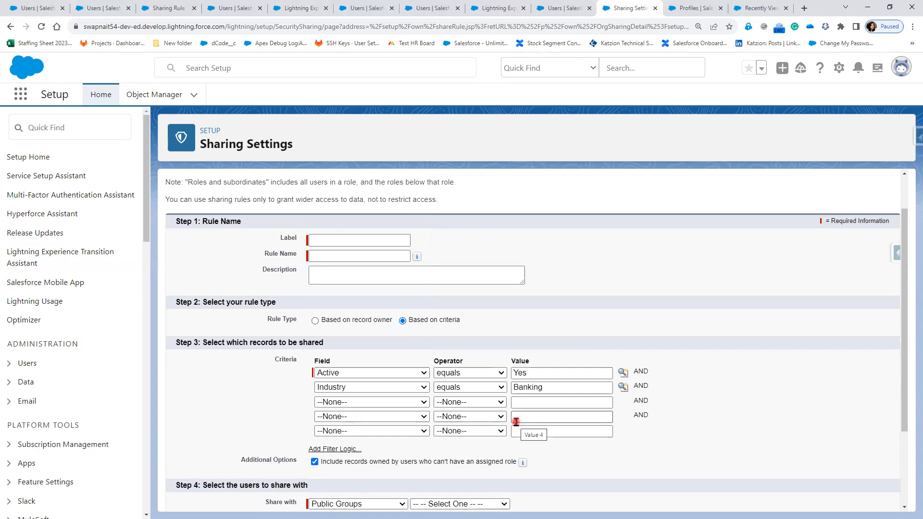
Set the rule to share with the COO role.
{"action": "scroll", "coordinate": [517, 423], "scroll_direction": "down", "scroll_amount": 1}
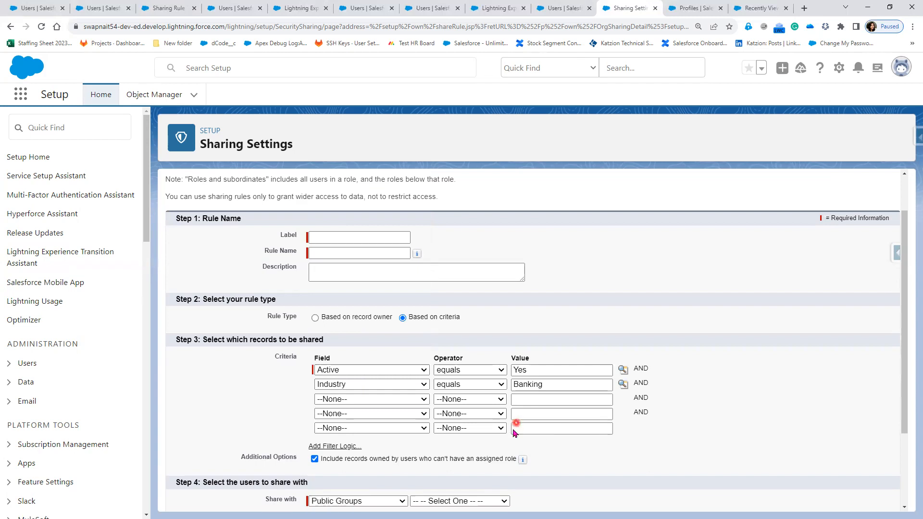
{"action": "scroll", "coordinate": [515, 431], "scroll_direction": "down", "scroll_amount": 2}
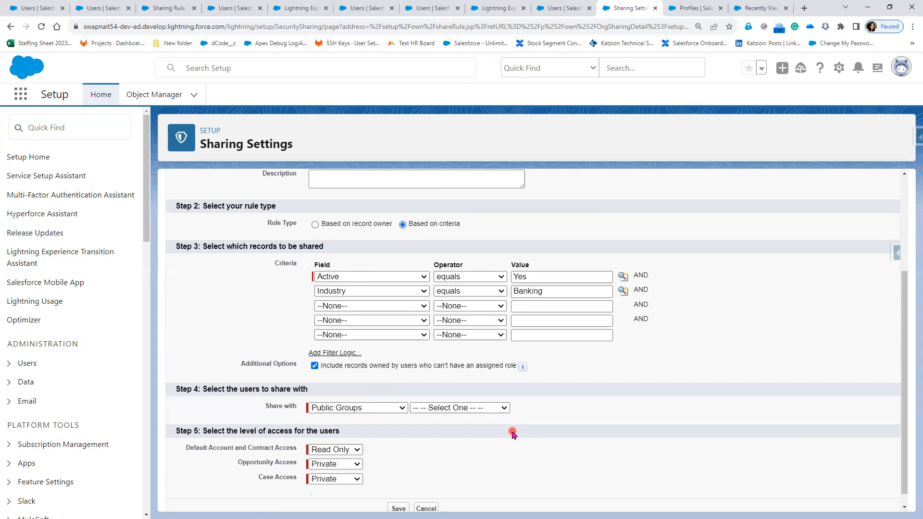
{"action": "left_click", "coordinate": [400, 409]}
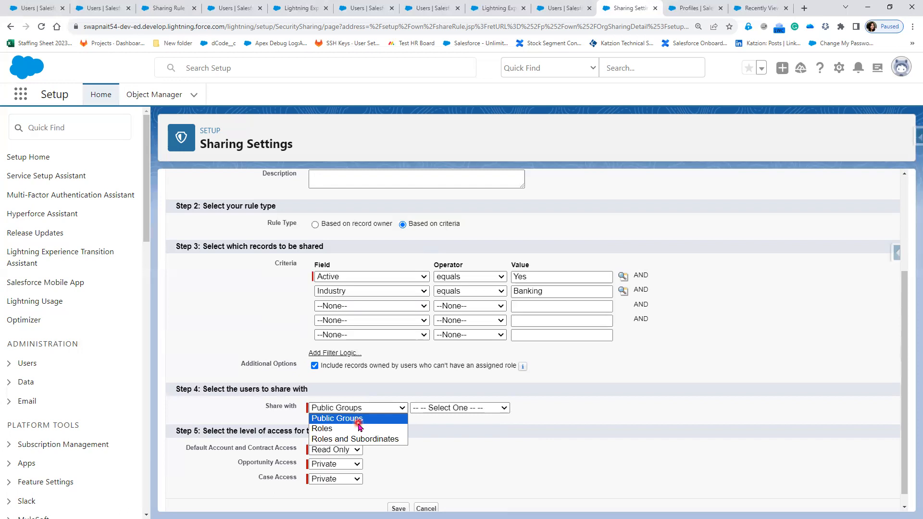
{"action": "left_click", "coordinate": [359, 428]}
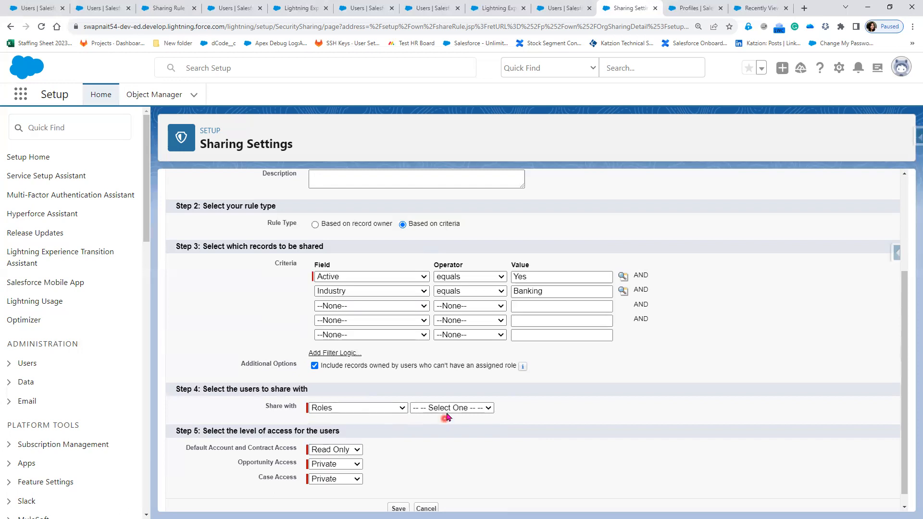
{"action": "left_click", "coordinate": [447, 409]}
{"action": "left_click", "coordinate": [439, 453]}
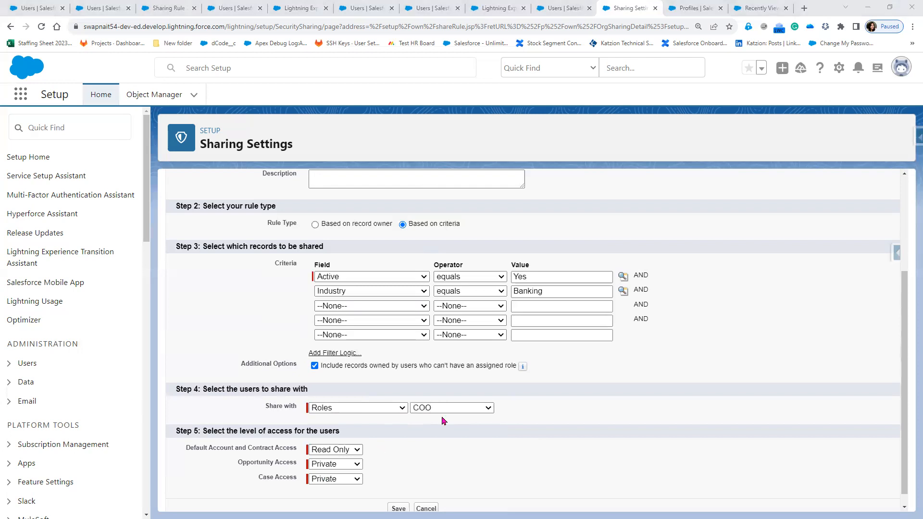
Switch the users to share with back to Public Groups.
{"action": "left_click", "coordinate": [357, 409]}
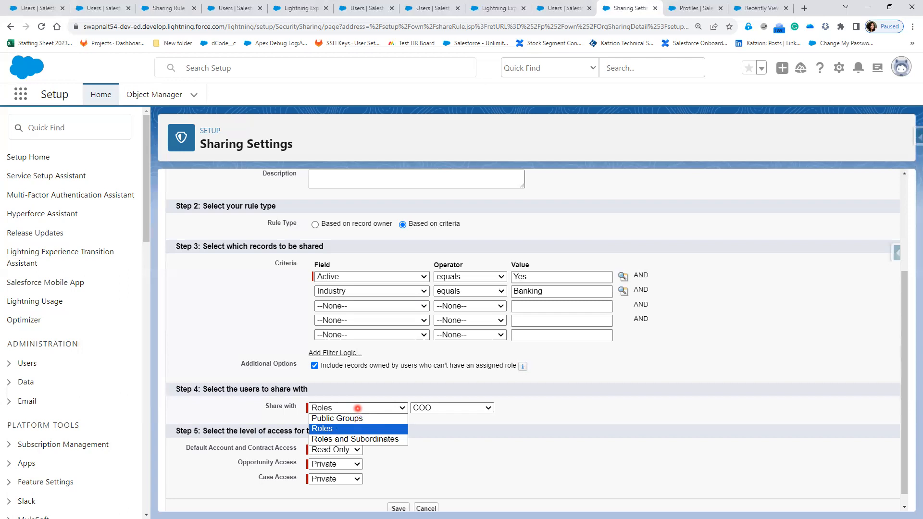
{"action": "key", "text": "Down"}
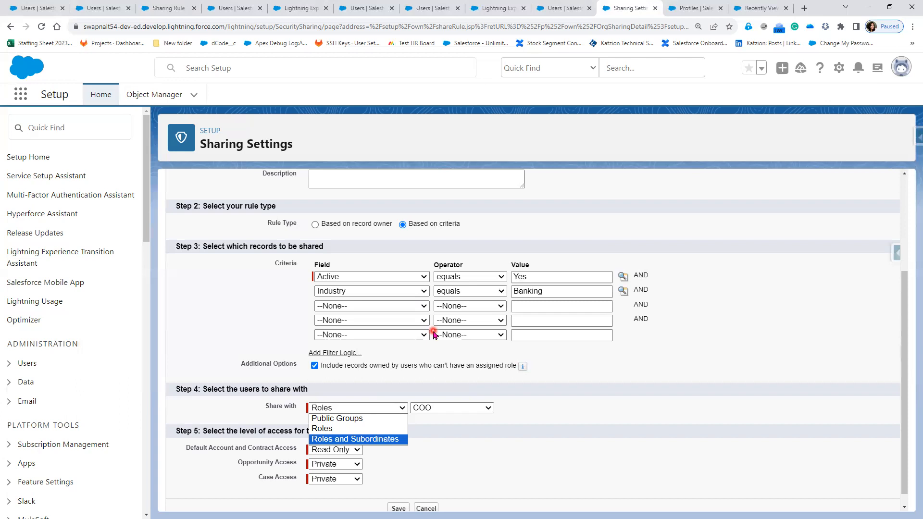
{"action": "left_click", "coordinate": [368, 419]}
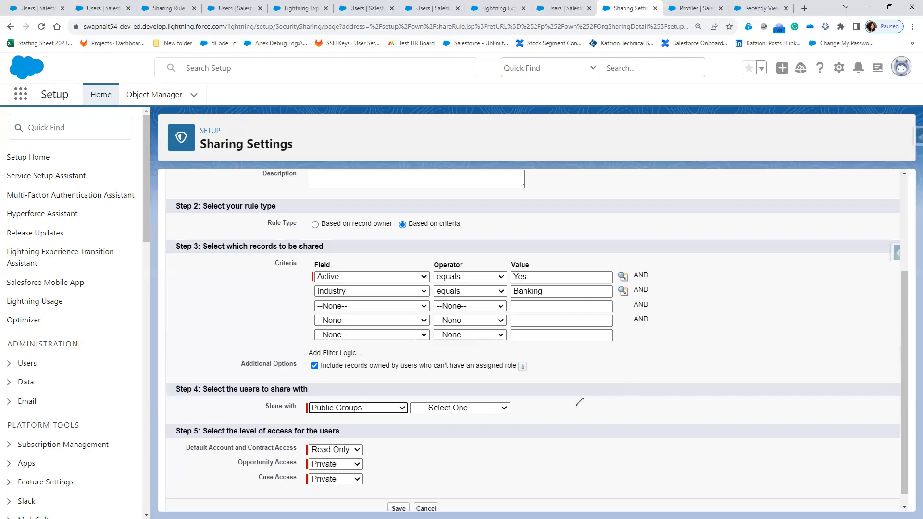
{"action": "mouse_move", "coordinate": [573, 406]}
{"action": "left_mouse_down"}
{"action": "mouse_move", "coordinate": [477, 389]}
{"action": "mouse_move", "coordinate": [383, 406]}
{"action": "left_mouse_up"}
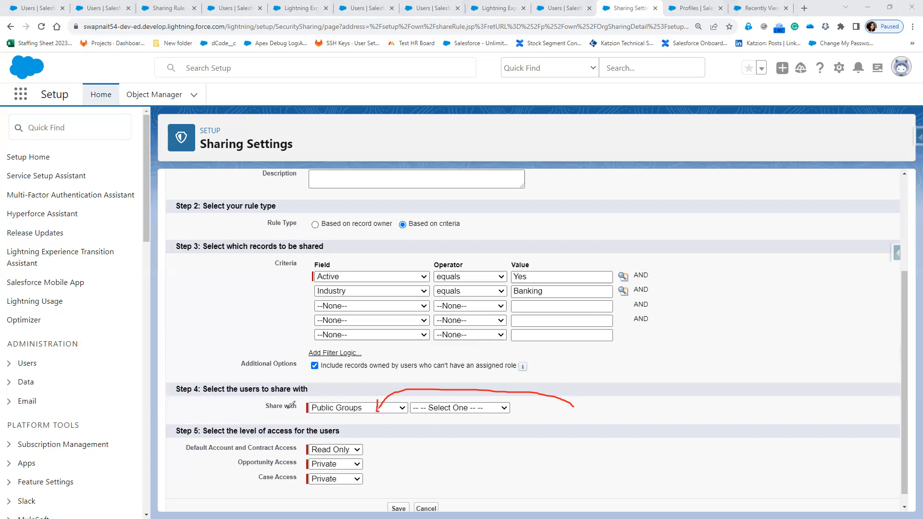
{"action": "mouse_move", "coordinate": [655, 357]}
{"action": "left_mouse_down"}
{"action": "mouse_move", "coordinate": [652, 385]}
{"action": "mouse_move", "coordinate": [780, 361]}
{"action": "mouse_move", "coordinate": [669, 354]}
{"action": "left_mouse_up"}
{"action": "mouse_move", "coordinate": [692, 311]}
{"action": "left_mouse_down"}
{"action": "mouse_move", "coordinate": [698, 327]}
{"action": "mouse_move", "coordinate": [720, 308]}
{"action": "mouse_move", "coordinate": [717, 336]}
{"action": "mouse_move", "coordinate": [731, 331]}
{"action": "left_mouse_up"}
{"action": "mouse_move", "coordinate": [692, 357]}
{"action": "left_mouse_down"}
{"action": "mouse_move", "coordinate": [711, 355]}
{"action": "mouse_move", "coordinate": [722, 379]}
{"action": "mouse_move", "coordinate": [736, 380]}
{"action": "left_mouse_up"}
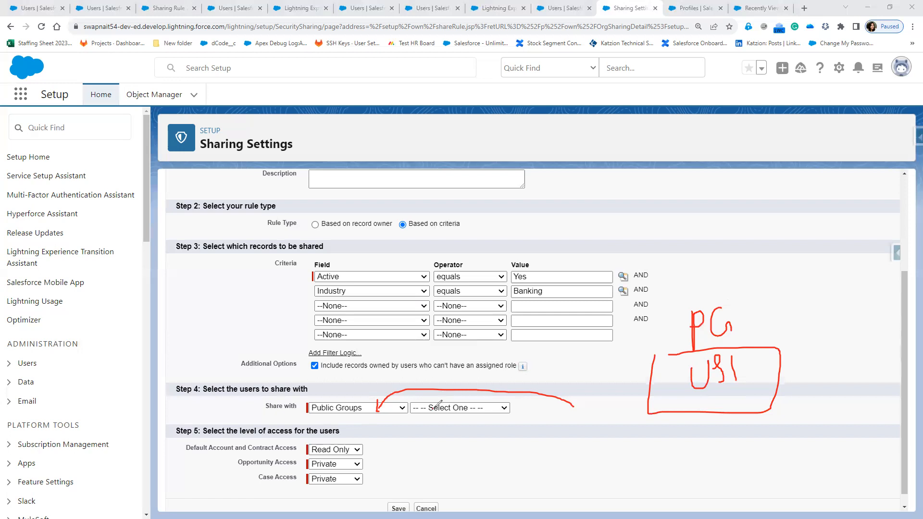
{"action": "left_click_drag", "start_coordinate": [725, 325], "coordinate": [490, 412]}
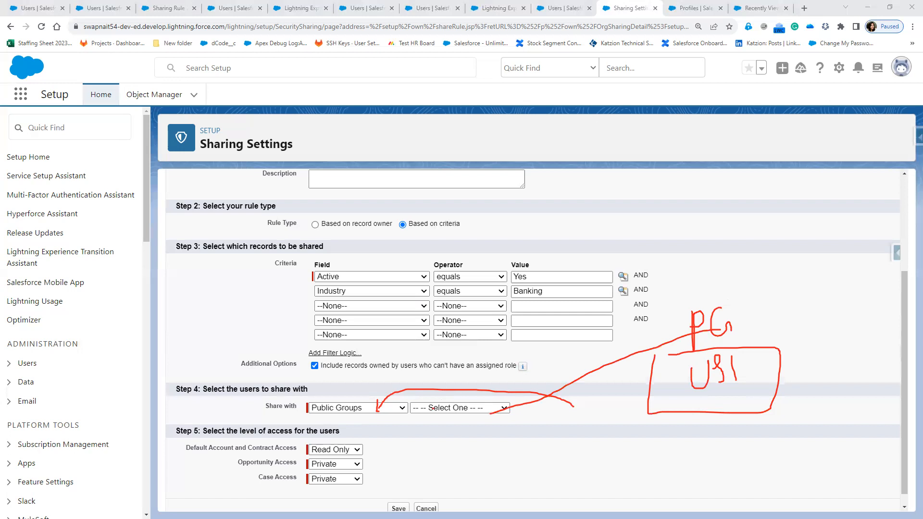
{"action": "key", "text": "e"}
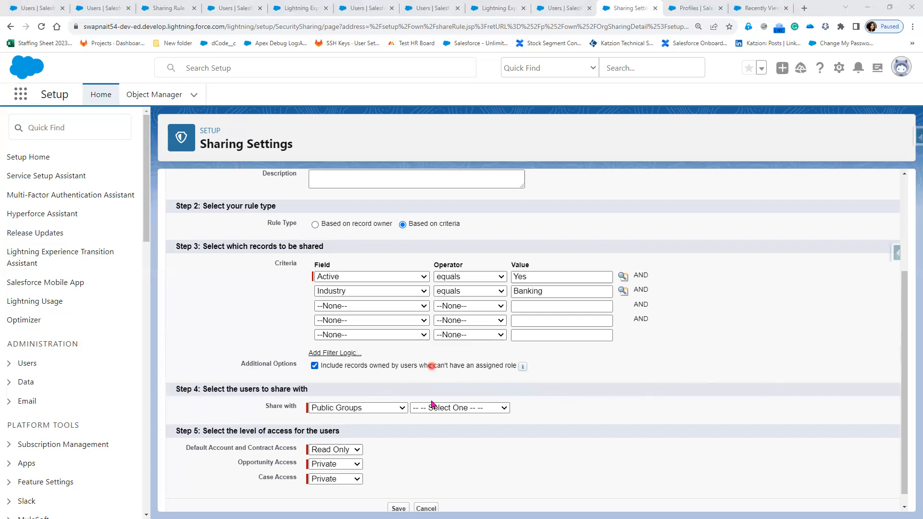
Examine the existing account sharing rule's criteria and the Recalculate option on the Sharing Settings page.
{"action": "scroll", "coordinate": [431, 420], "scroll_direction": "down", "scroll_amount": 1}
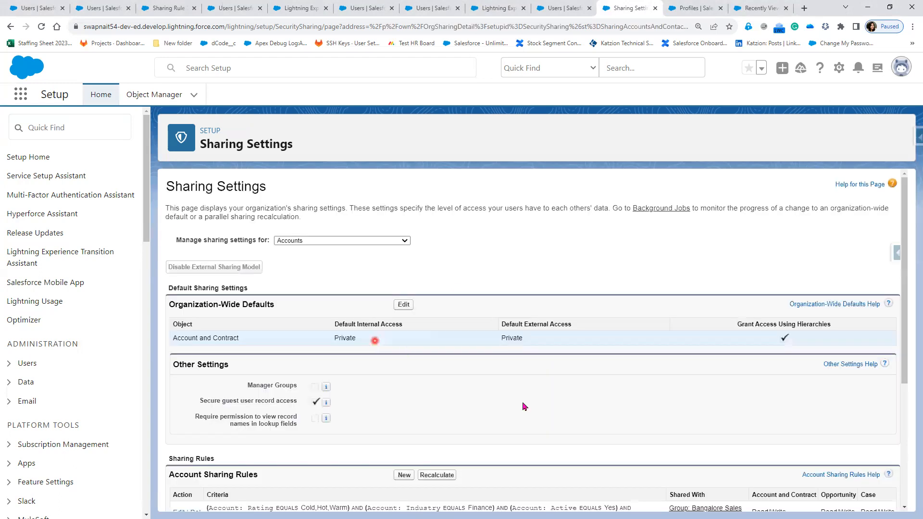
{"action": "scroll", "coordinate": [524, 407], "scroll_direction": "down", "scroll_amount": 1}
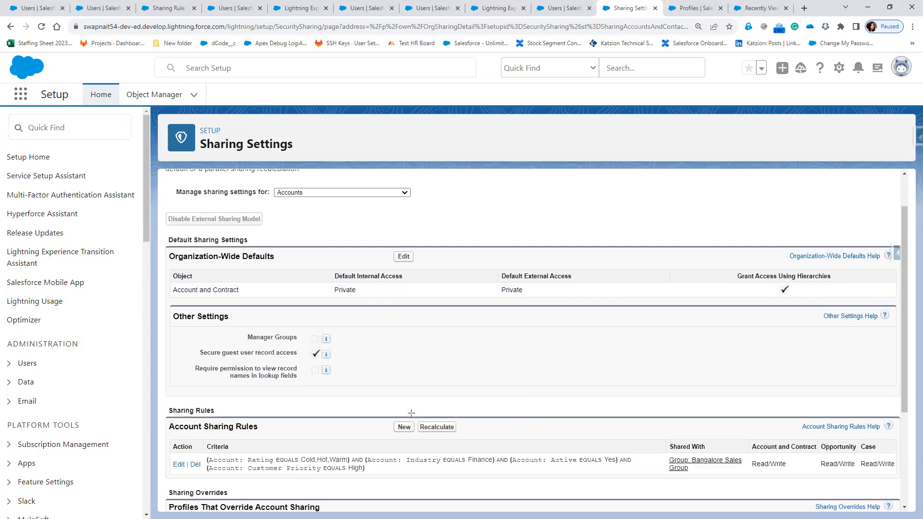
{"action": "left_click_drag", "start_coordinate": [416, 415], "coordinate": [474, 442]}
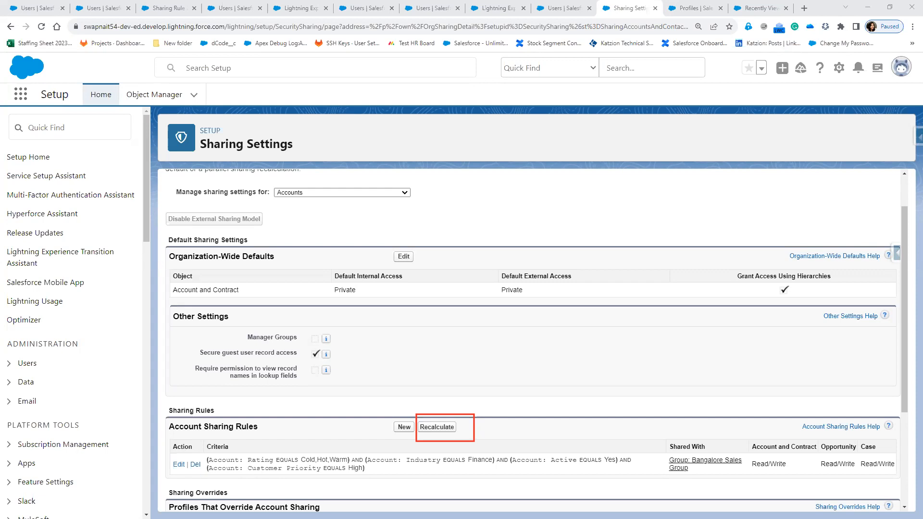
{"action": "mouse_move", "coordinate": [302, 421]}
{"action": "left_mouse_down"}
{"action": "mouse_move", "coordinate": [298, 438]}
{"action": "mouse_move", "coordinate": [309, 414]}
{"action": "mouse_move", "coordinate": [313, 431]}
{"action": "mouse_move", "coordinate": [331, 425]}
{"action": "mouse_move", "coordinate": [357, 439]}
{"action": "left_mouse_up"}
{"action": "left_click", "coordinate": [379, 400]}
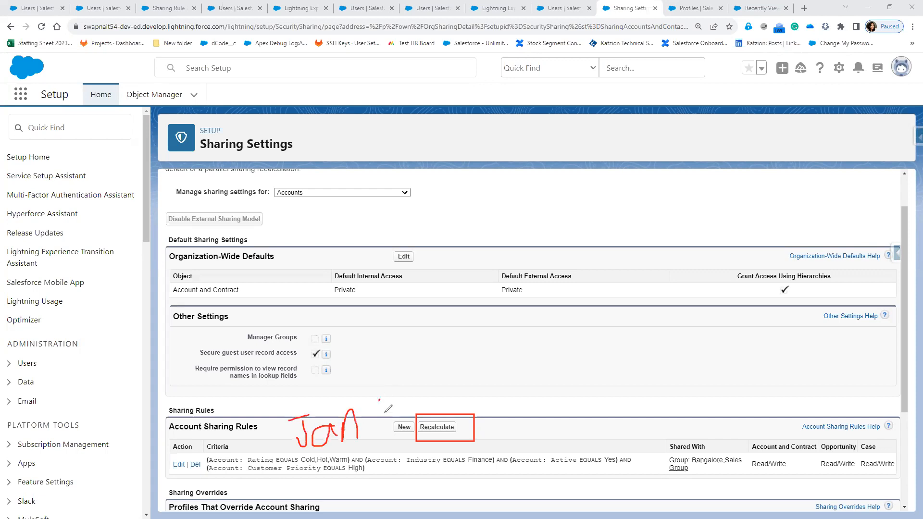
{"action": "left_click_drag", "start_coordinate": [379, 391], "coordinate": [391, 409]}
{"action": "mouse_move", "coordinate": [573, 398]}
{"action": "left_mouse_down"}
{"action": "mouse_move", "coordinate": [551, 425]}
{"action": "mouse_move", "coordinate": [600, 422]}
{"action": "left_mouse_up"}
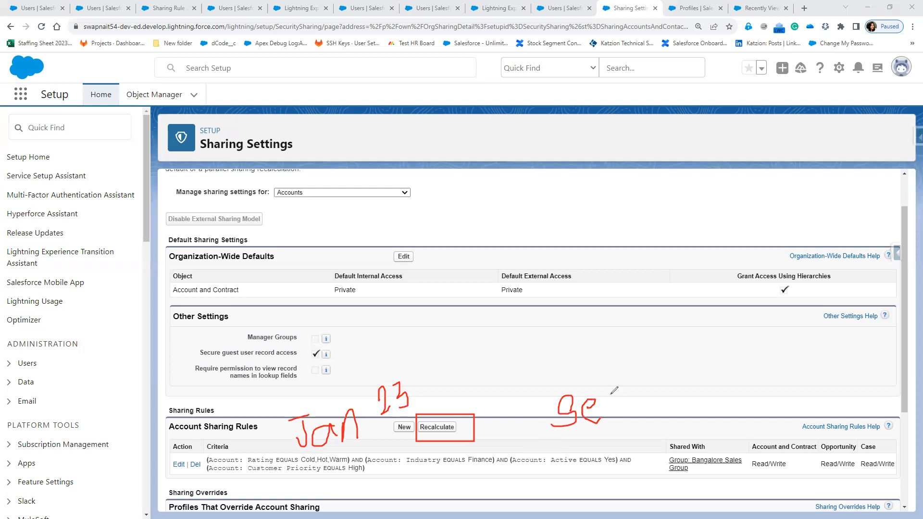
{"action": "mouse_move", "coordinate": [612, 384]}
{"action": "left_mouse_down"}
{"action": "mouse_move", "coordinate": [612, 425]}
{"action": "mouse_move", "coordinate": [612, 400]}
{"action": "left_mouse_up"}
{"action": "mouse_move", "coordinate": [235, 447]}
{"action": "left_mouse_down"}
{"action": "mouse_move", "coordinate": [207, 444]}
{"action": "mouse_move", "coordinate": [257, 475]}
{"action": "mouse_move", "coordinate": [485, 485]}
{"action": "mouse_move", "coordinate": [645, 475]}
{"action": "mouse_move", "coordinate": [214, 442]}
{"action": "left_mouse_up"}
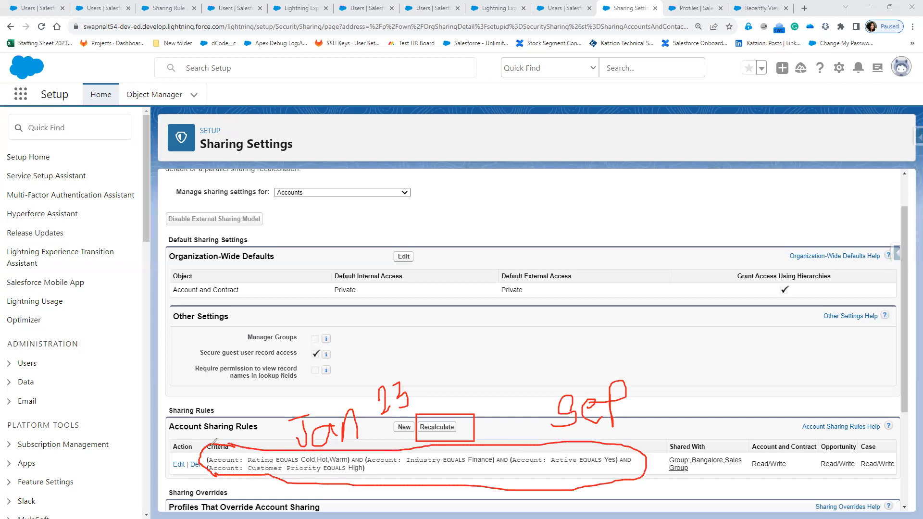
Switch to the Sharing Rule 2 client record to review its Industry and Rating details.
{"action": "mouse_move", "coordinate": [384, 472]}
{"action": "left_mouse_down"}
{"action": "mouse_move", "coordinate": [373, 471]}
{"action": "mouse_move", "coordinate": [395, 464]}
{"action": "mouse_move", "coordinate": [403, 474]}
{"action": "mouse_move", "coordinate": [406, 464]}
{"action": "mouse_move", "coordinate": [413, 473]}
{"action": "left_mouse_up"}
{"action": "left_click", "coordinate": [169, 8]}
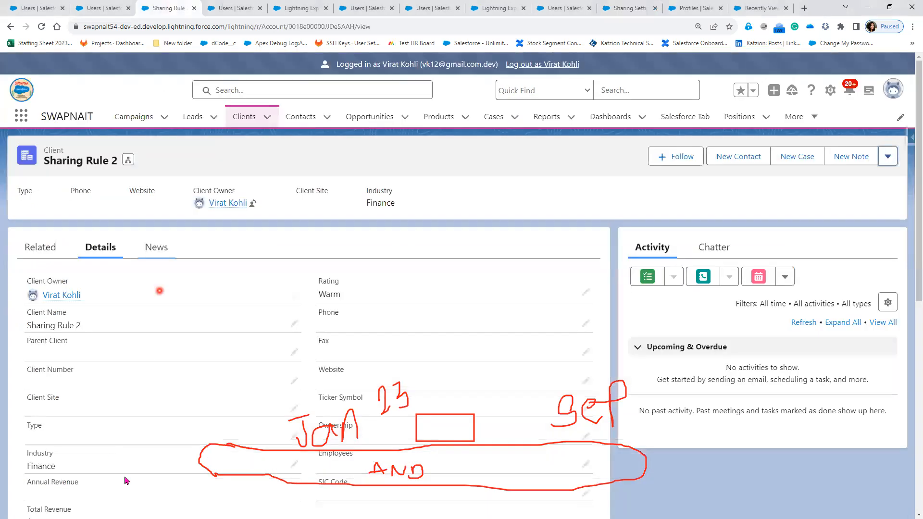
{"action": "left_click", "coordinate": [295, 439]}
{"action": "left_click", "coordinate": [75, 457]}
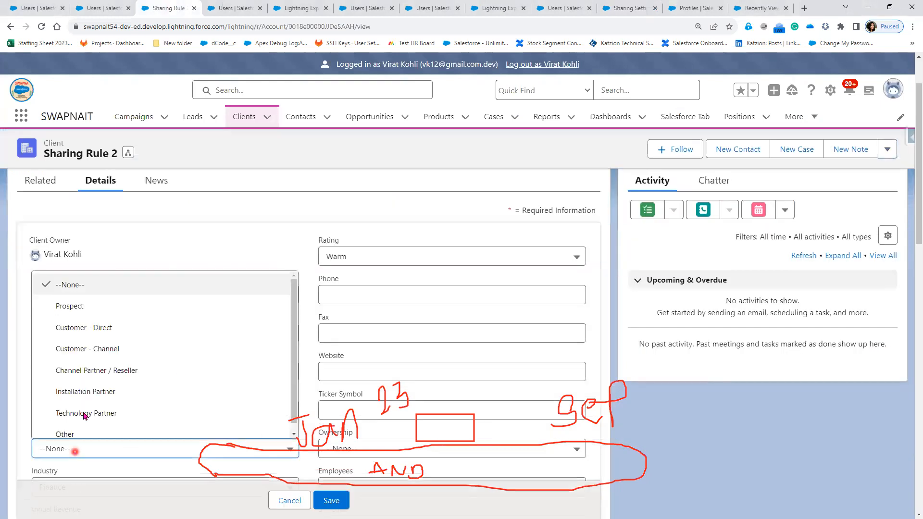
{"action": "left_click", "coordinate": [292, 501]}
Return to the Sharing Settings page and examine the account sharing rule's criteria and its Recalculate option.
{"action": "left_click", "coordinate": [554, 65]}
{"action": "left_click", "coordinate": [624, 8]}
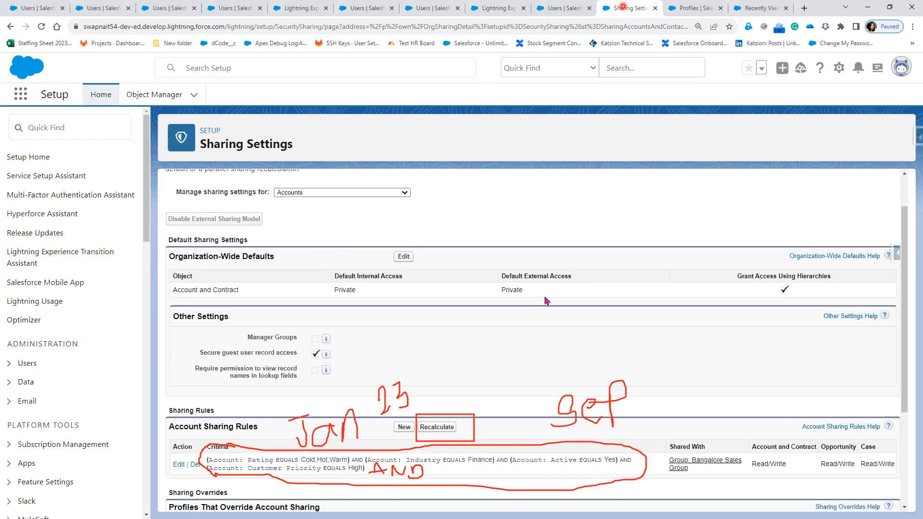
{"action": "left_click", "coordinate": [418, 433]}
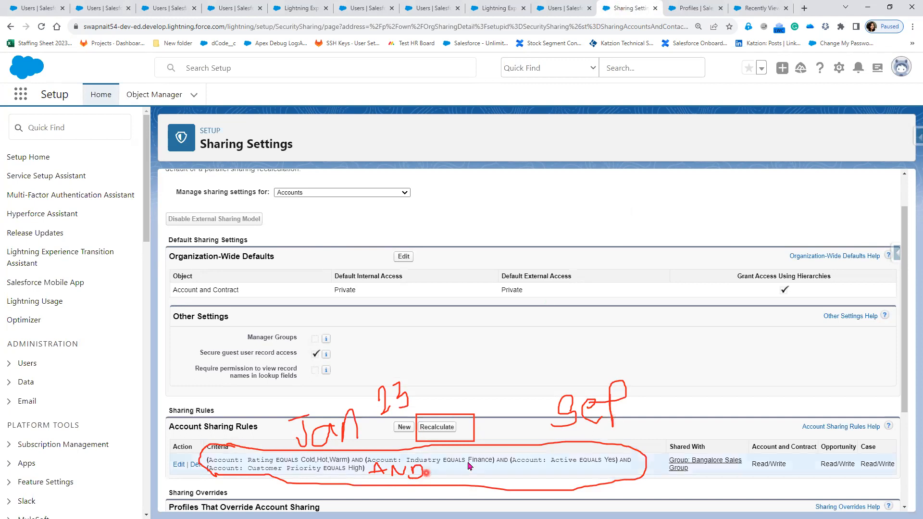
{"action": "left_click", "coordinate": [407, 470]}
{"action": "left_click", "coordinate": [410, 415]}
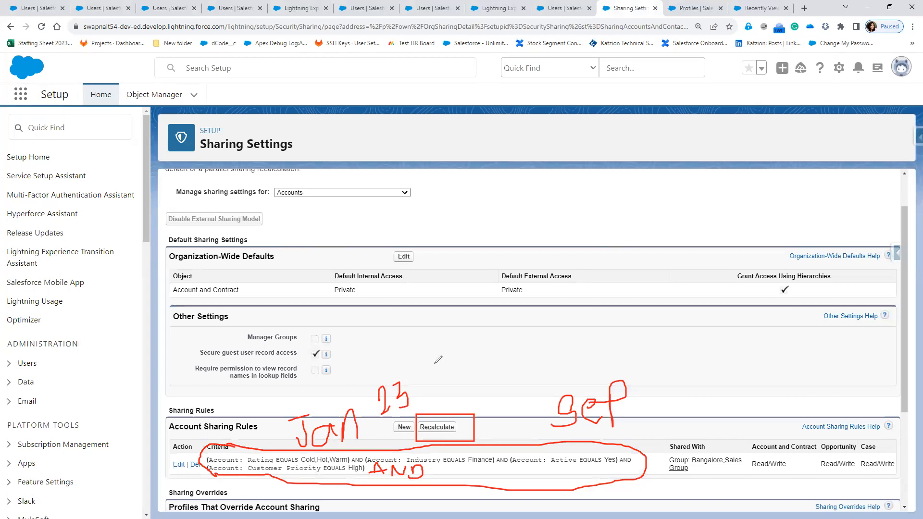
{"action": "mouse_move", "coordinate": [426, 350]}
{"action": "left_mouse_down"}
{"action": "mouse_move", "coordinate": [425, 372]}
{"action": "mouse_move", "coordinate": [460, 371]}
{"action": "mouse_move", "coordinate": [482, 339]}
{"action": "mouse_move", "coordinate": [521, 338]}
{"action": "left_mouse_up"}
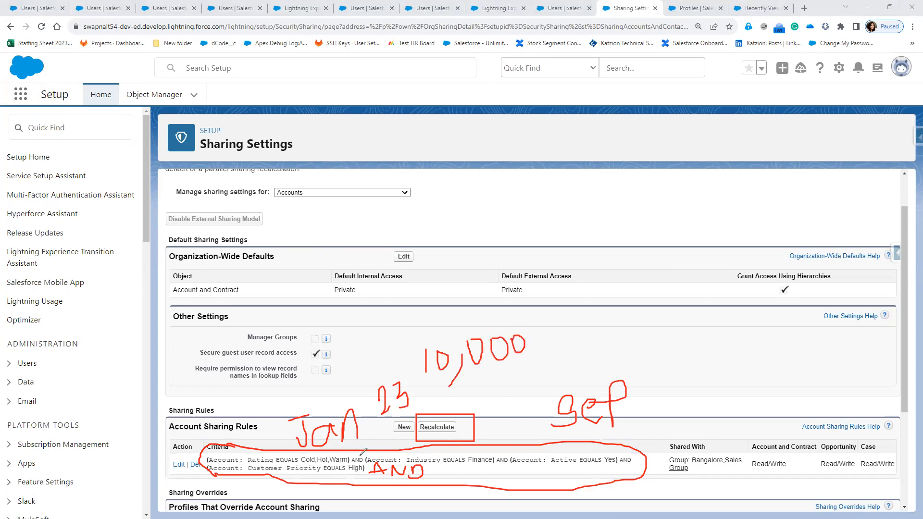
{"action": "left_click_drag", "start_coordinate": [552, 429], "coordinate": [625, 430]}
{"action": "mouse_move", "coordinate": [556, 391]}
{"action": "left_mouse_down"}
{"action": "mouse_move", "coordinate": [649, 421]}
{"action": "mouse_move", "coordinate": [557, 432]}
{"action": "left_mouse_up"}
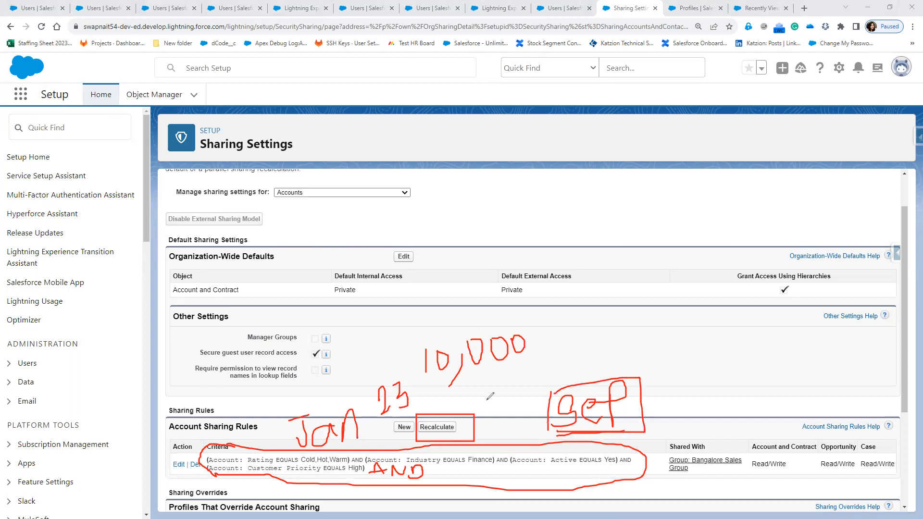
{"action": "left_click_drag", "start_coordinate": [514, 370], "coordinate": [439, 394]}
{"action": "left_click_drag", "start_coordinate": [553, 343], "coordinate": [569, 368]}
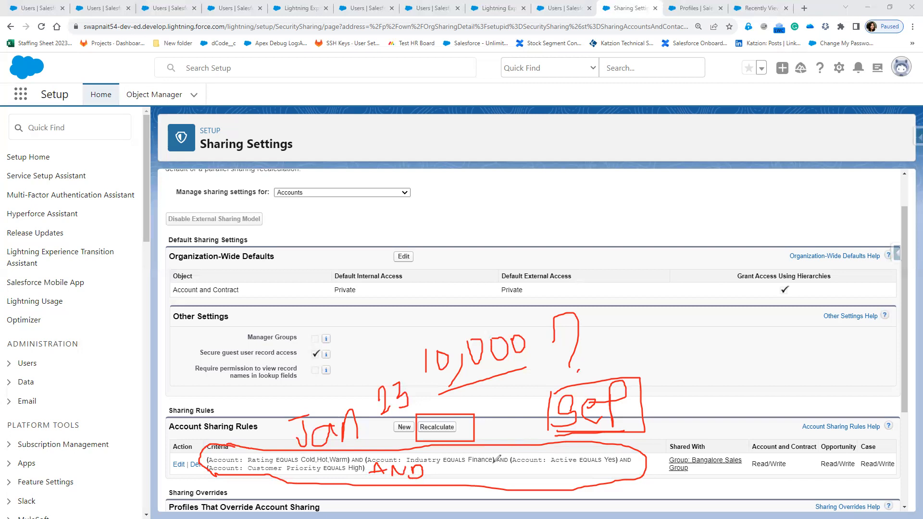
{"action": "mouse_move", "coordinate": [483, 458]}
{"action": "left_mouse_down"}
{"action": "mouse_move", "coordinate": [510, 415]}
{"action": "mouse_move", "coordinate": [467, 382]}
{"action": "mouse_move", "coordinate": [476, 391]}
{"action": "mouse_move", "coordinate": [467, 396]}
{"action": "mouse_move", "coordinate": [471, 473]}
{"action": "mouse_move", "coordinate": [616, 424]}
{"action": "mouse_move", "coordinate": [620, 397]}
{"action": "mouse_move", "coordinate": [624, 418]}
{"action": "mouse_move", "coordinate": [617, 406]}
{"action": "left_mouse_up"}
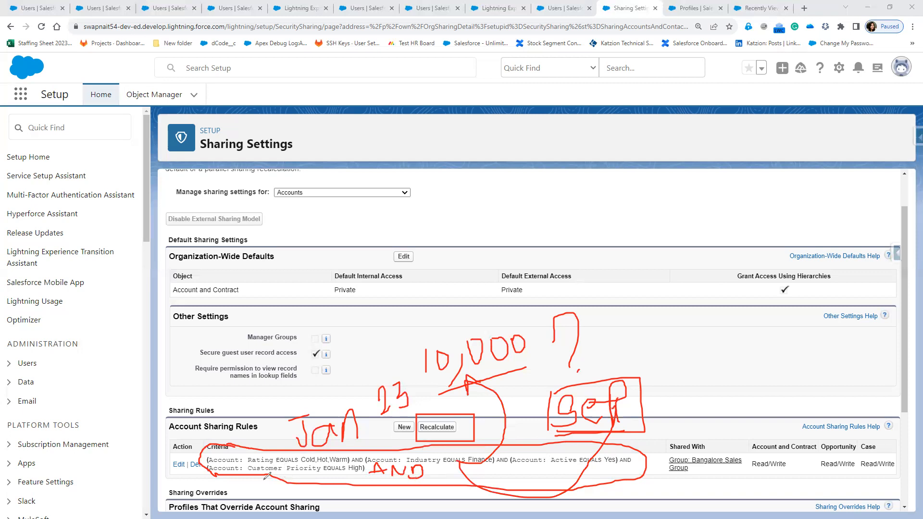
{"action": "mouse_move", "coordinate": [216, 446]}
{"action": "left_mouse_down"}
{"action": "mouse_move", "coordinate": [204, 356]}
{"action": "mouse_move", "coordinate": [211, 328]}
{"action": "mouse_move", "coordinate": [215, 343]}
{"action": "mouse_move", "coordinate": [262, 333]}
{"action": "left_mouse_up"}
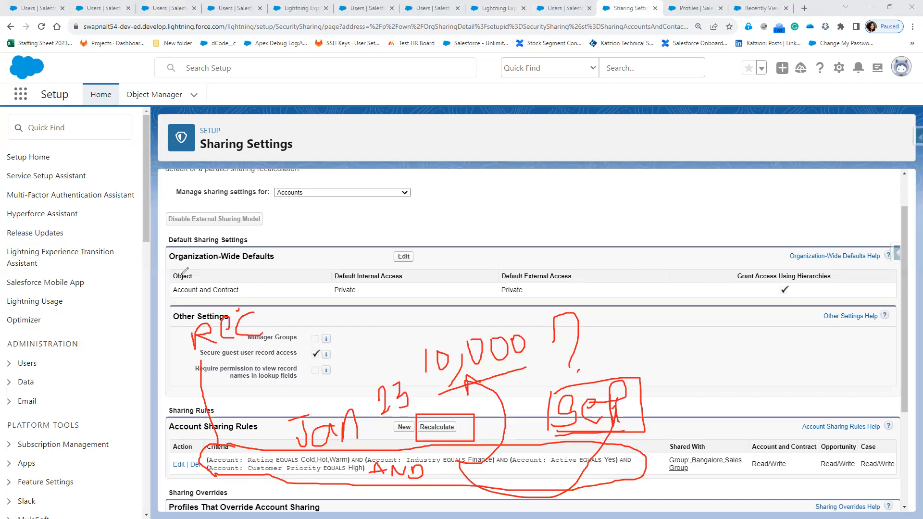
{"action": "mouse_move", "coordinate": [179, 273]}
{"action": "left_mouse_down"}
{"action": "mouse_move", "coordinate": [239, 307]}
{"action": "mouse_move", "coordinate": [289, 268]}
{"action": "left_mouse_up"}
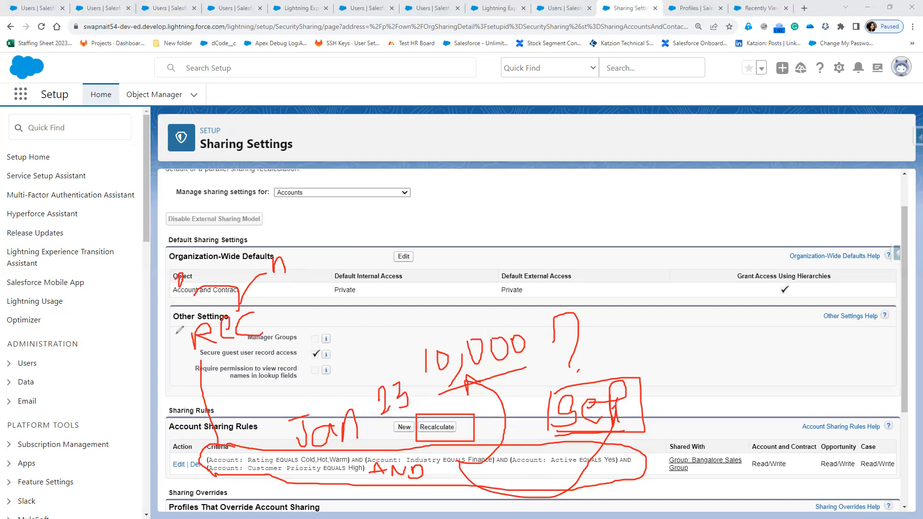
{"action": "mouse_move", "coordinate": [278, 351]}
{"action": "left_mouse_down"}
{"action": "mouse_move", "coordinate": [287, 316]}
{"action": "mouse_move", "coordinate": [281, 298]}
{"action": "left_mouse_up"}
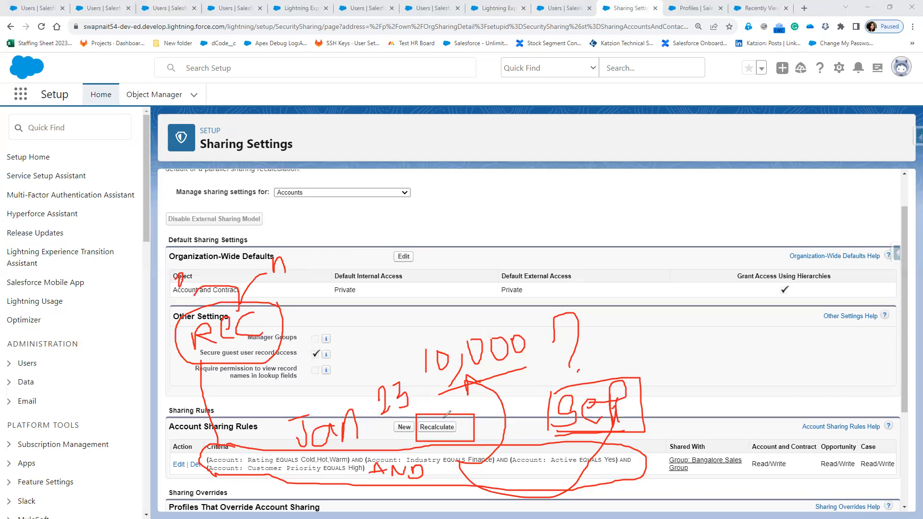
{"action": "left_click_drag", "start_coordinate": [478, 392], "coordinate": [437, 409]}
{"action": "key", "text": "Escape"}
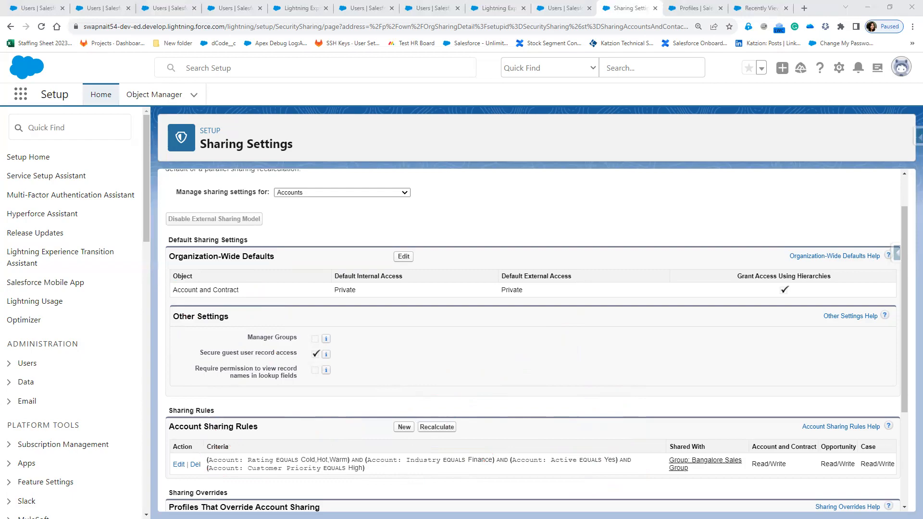
Switch to the PowerPoint slide show and advance through the Sharing Mechanisms diagram.
{"action": "key", "text": "alt+Tab"}
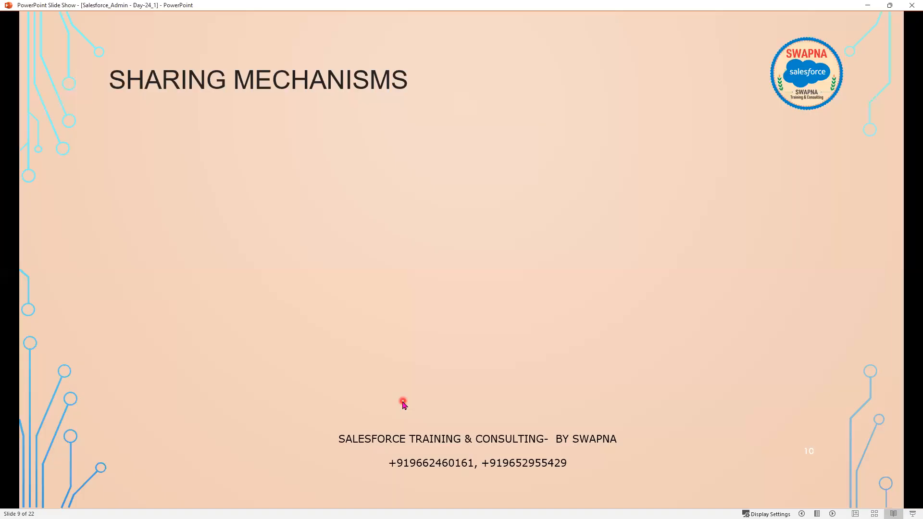
{"action": "left_click", "coordinate": [403, 403]}
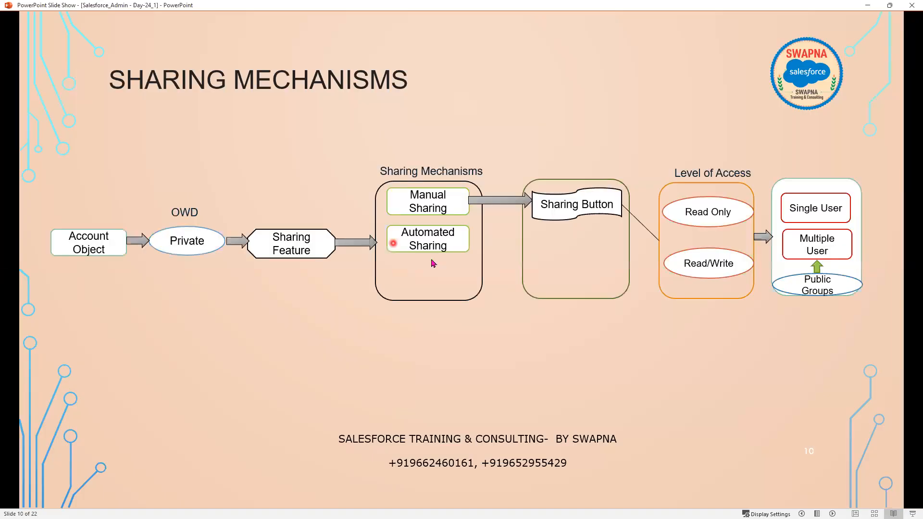
{"action": "left_click", "coordinate": [562, 245]}
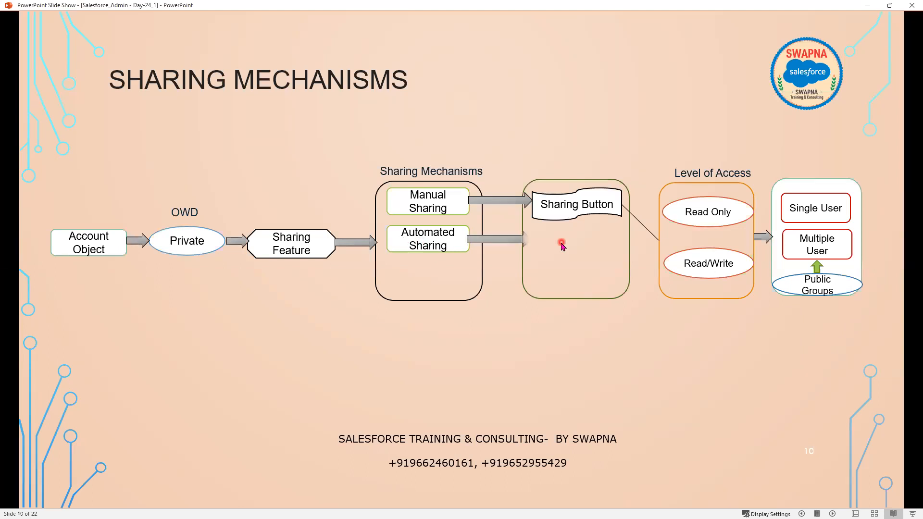